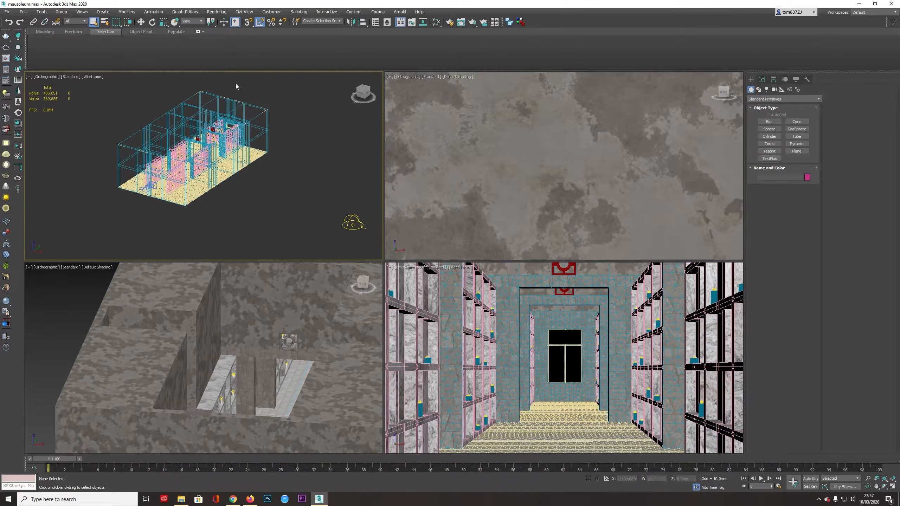
- Examine the mausoleum building, its interior shelving and doorways from several angles and distances in the wireframe view
scroll(227, 194, up, 8)
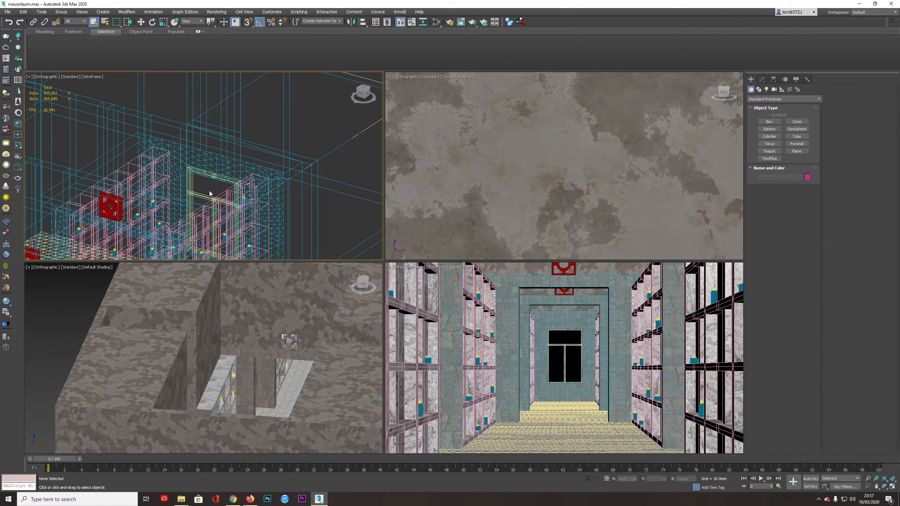
scroll(257, 155, down, 10)
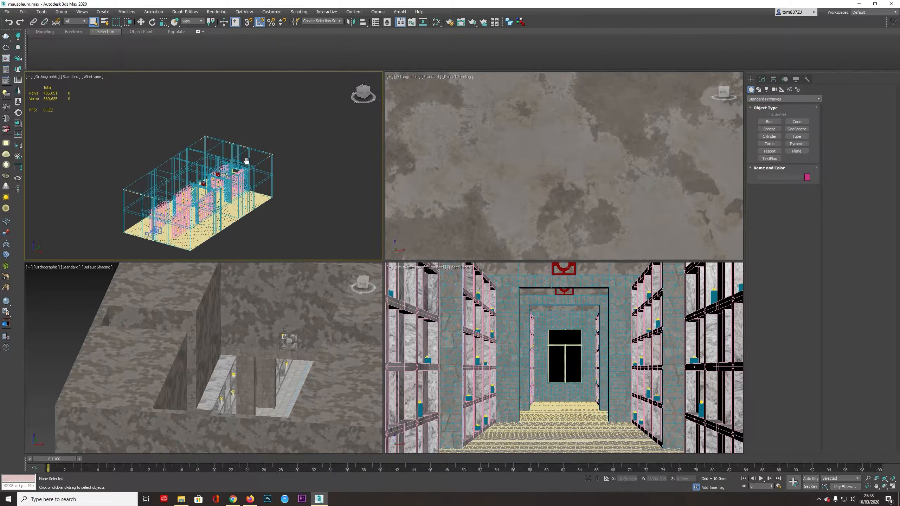
middle_drag(321, 106, 266, 149)
middle_drag(156, 238, 222, 178)
alt+middle_drag(288, 137, 308, 117)
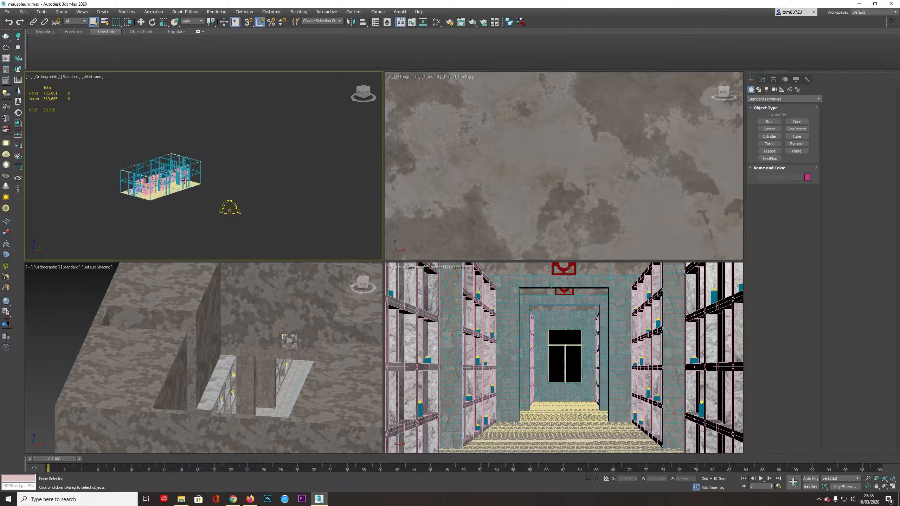
scroll(212, 158, up, 5)
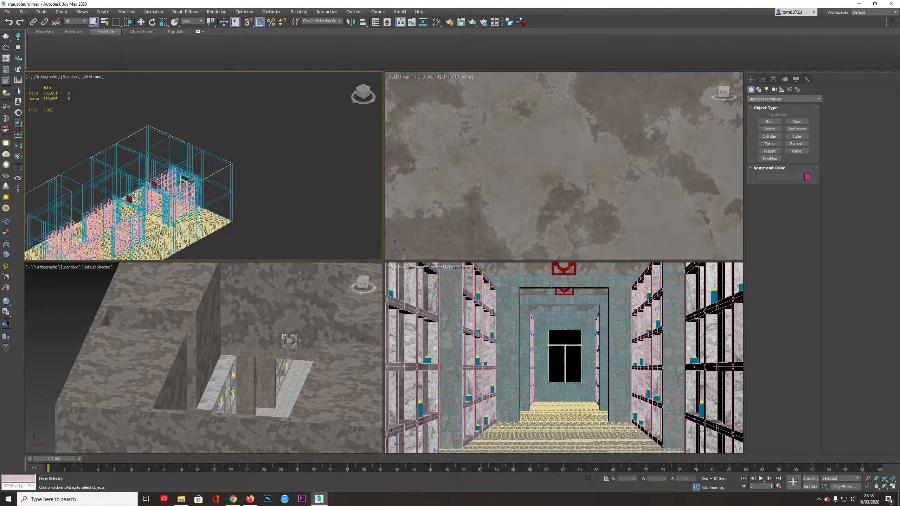
scroll(128, 171, down, 4)
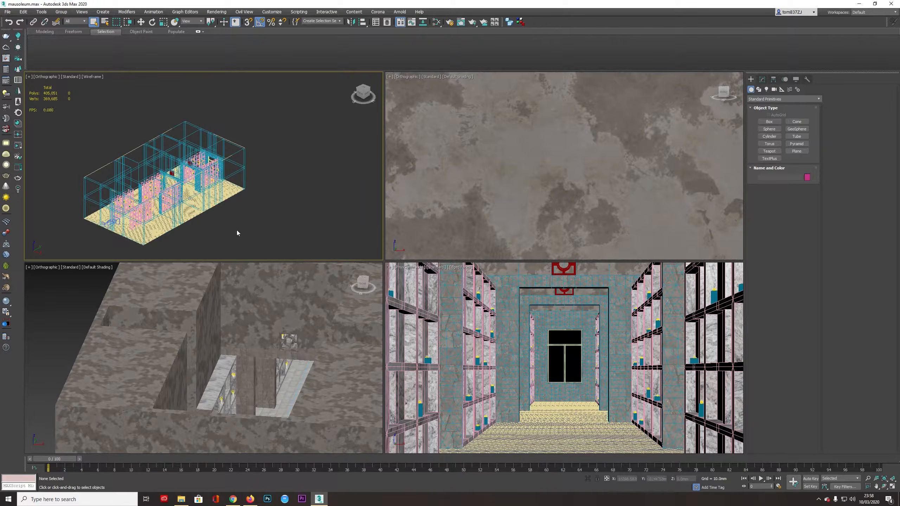
alt+middle_drag(249, 157, 322, 101)
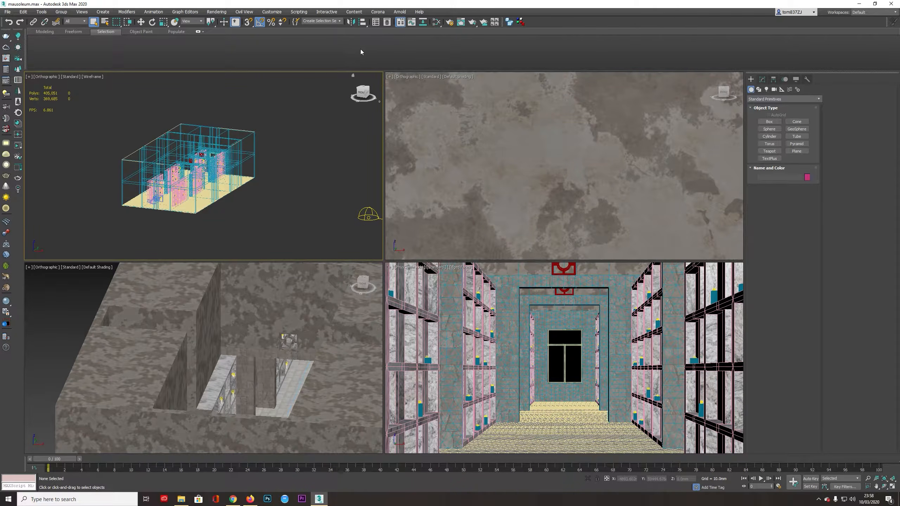
alt+middle_drag(257, 118, 223, 202)
scroll(228, 170, down, 3)
scroll(234, 187, up, 3)
scroll(234, 188, down, 3)
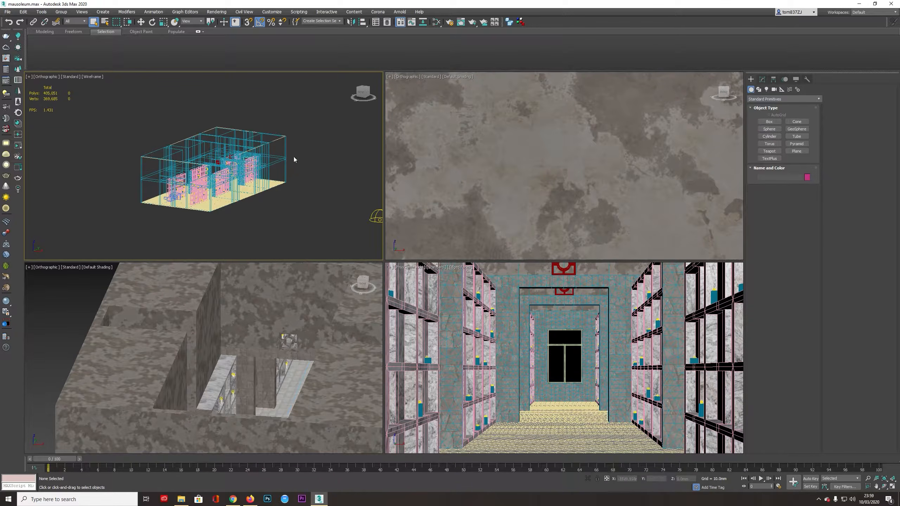
alt+middle_drag(194, 180, 230, 206)
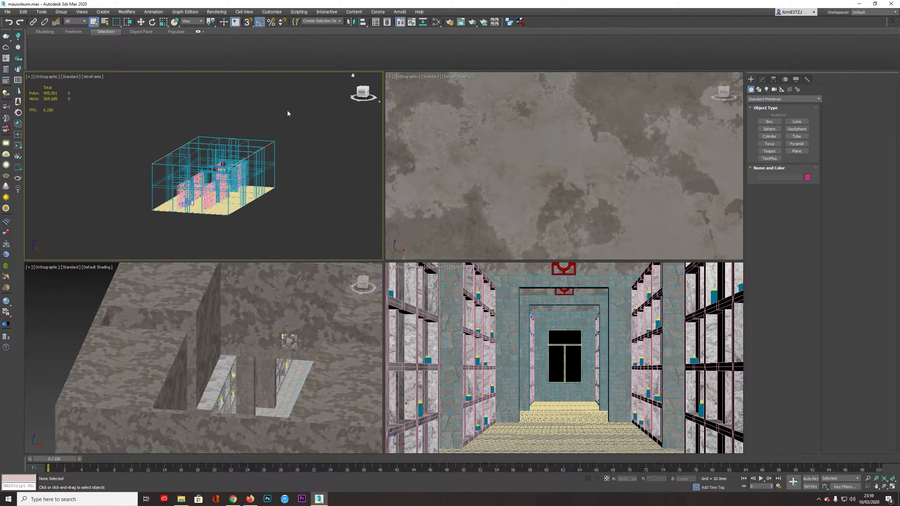
- Add a VRayEnvironmentFog atmospheric effect to the scene's environment and bring its general parameters into view
key(8)
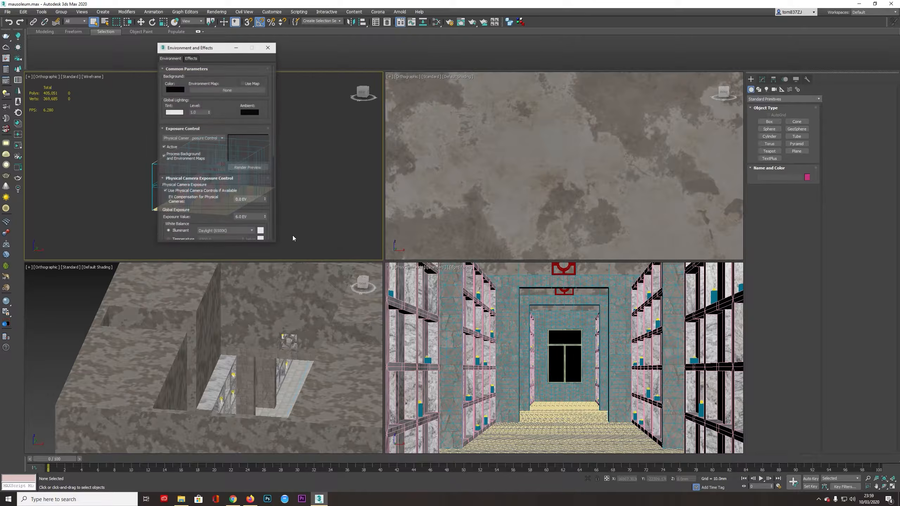
click(217, 12)
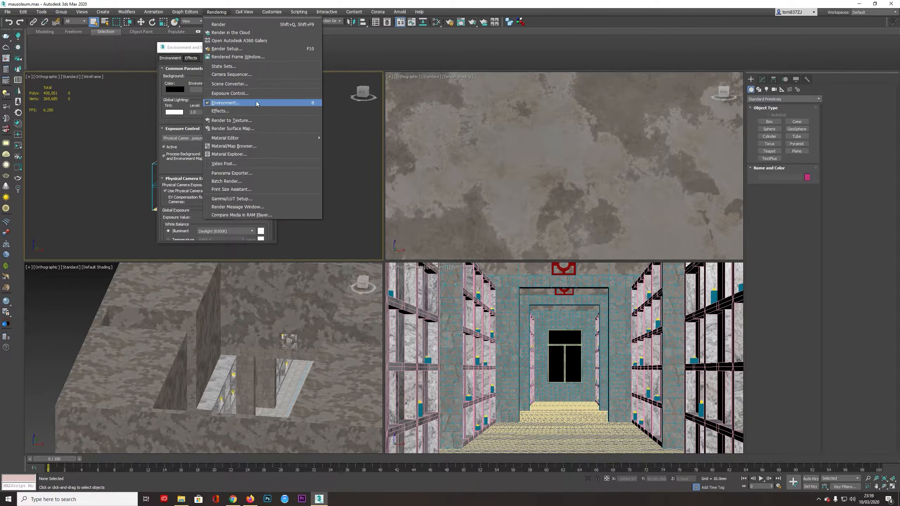
click(193, 48)
drag(207, 46, 238, 43)
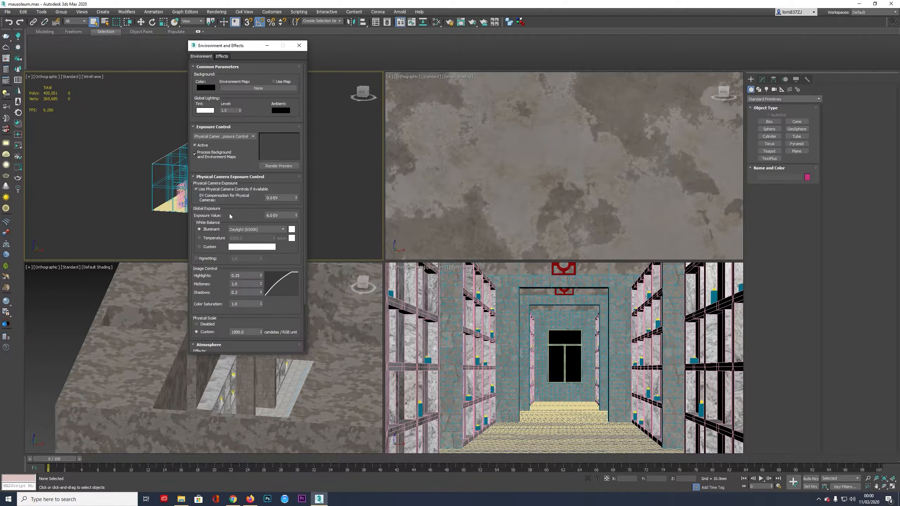
scroll(221, 277, down, 3)
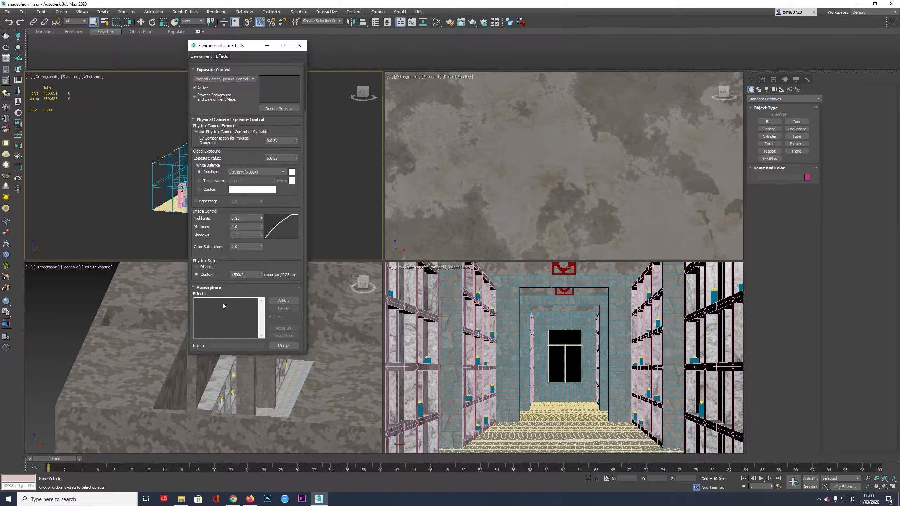
click(268, 301)
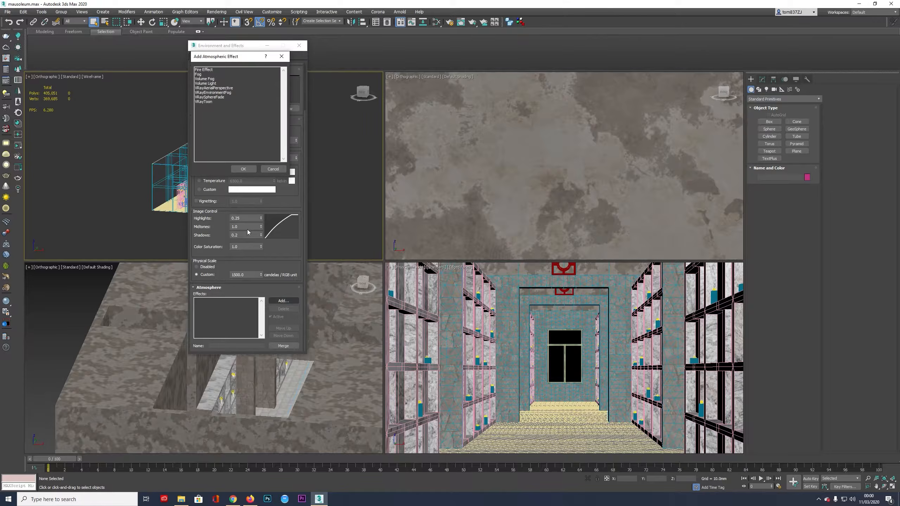
click(211, 92)
click(244, 168)
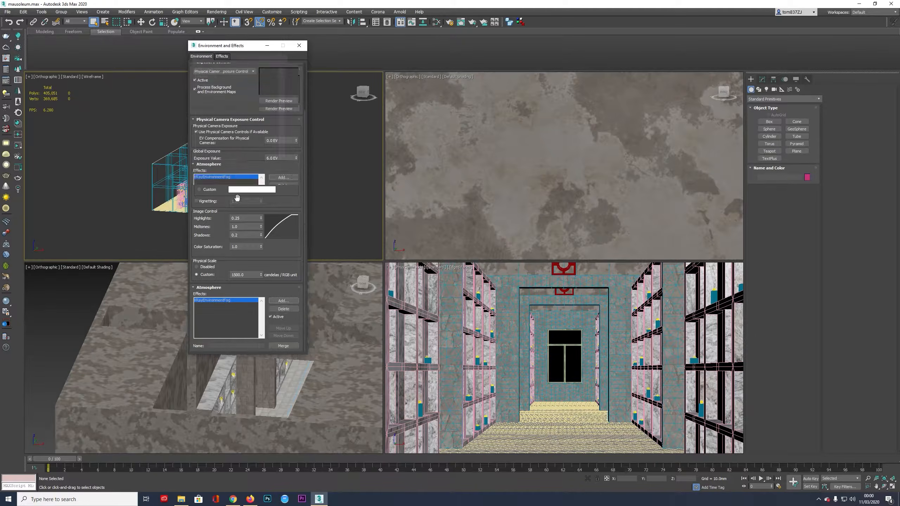
drag(261, 291, 271, 126)
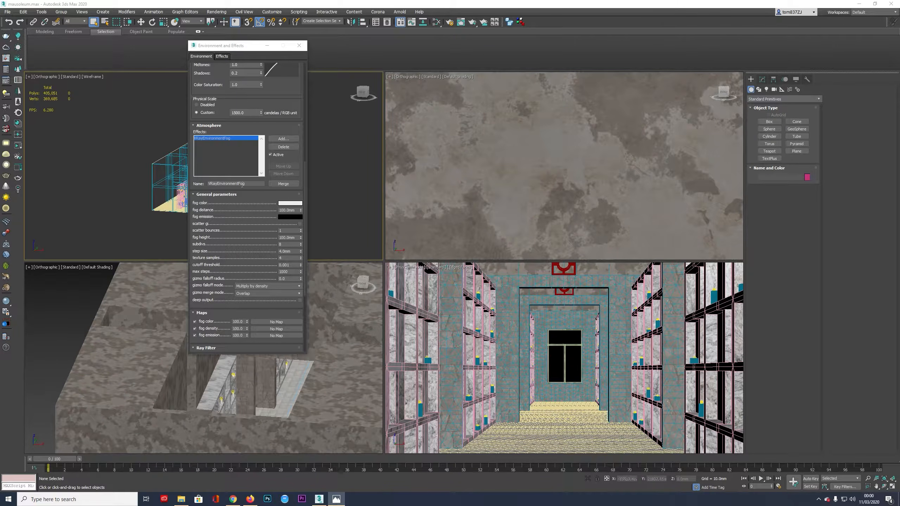
- Set the environment fog's colour to pure white and its fog distance to 100000 mm
click(290, 203)
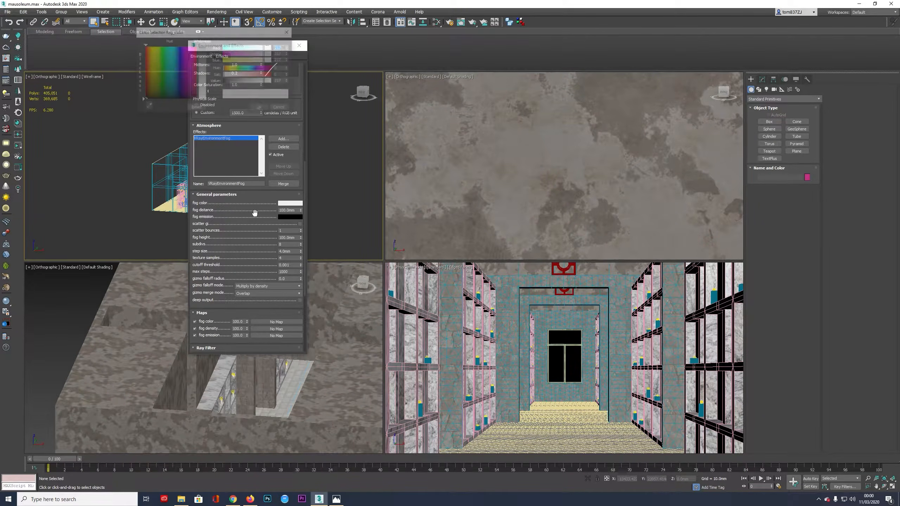
drag(269, 81, 300, 80)
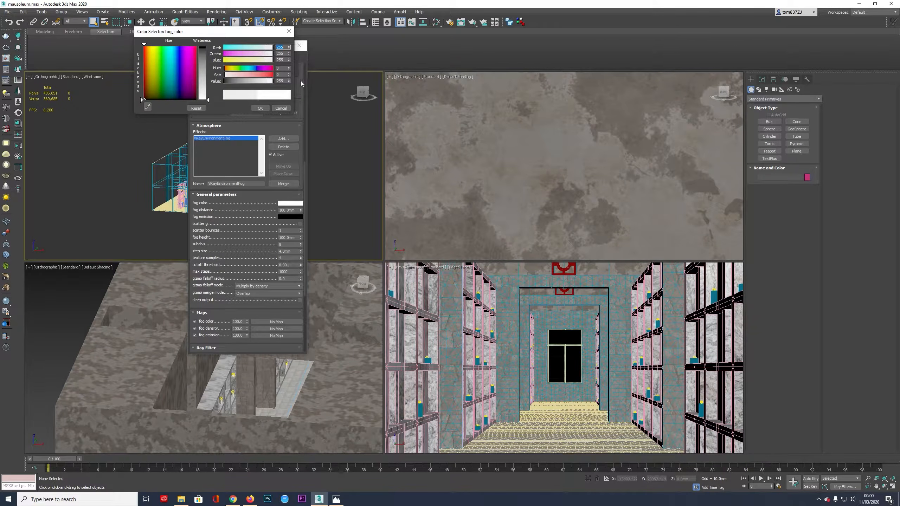
click(260, 108)
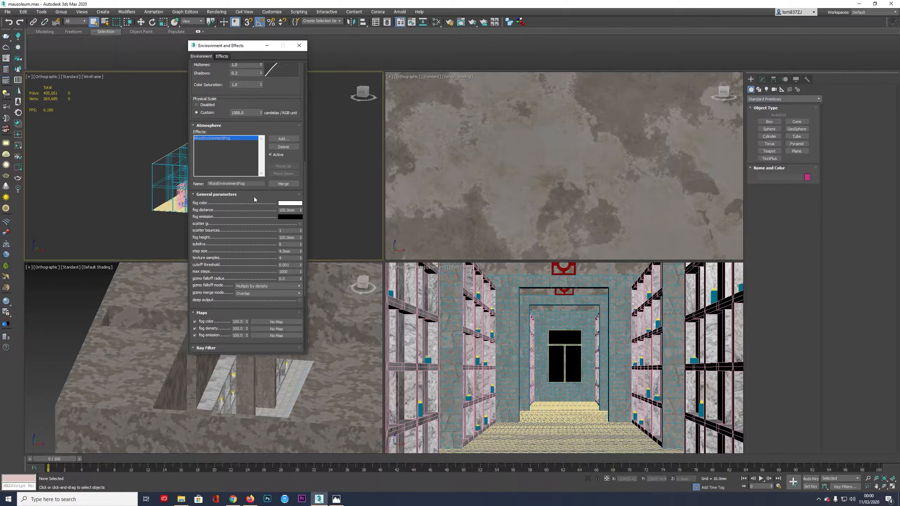
click(292, 209)
text(1)
key(Return)
click(300, 224)
drag(260, 232, 269, 197)
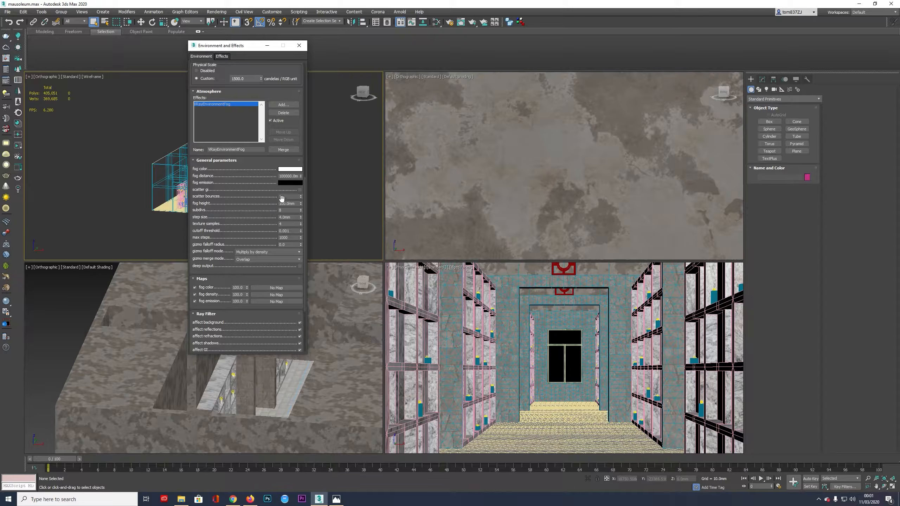
- Set the fog height to 6000 mm and move the environment settings clear of the wireframe view
click(298, 204)
text(6000)
key(Return)
drag(278, 49, 467, 56)
- Gauge the mausoleum's height with a temporary box about 6340 mm high at its front end, and delete the box
click(769, 123)
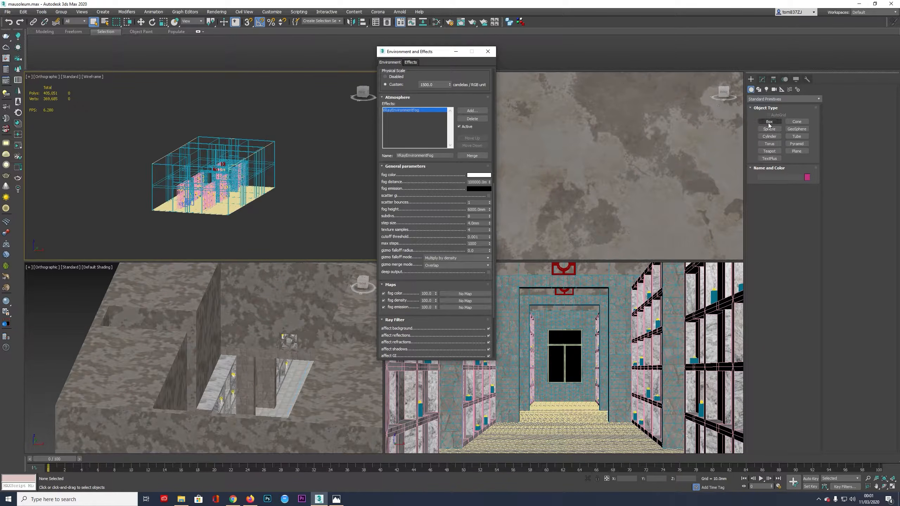
drag(183, 201, 201, 216)
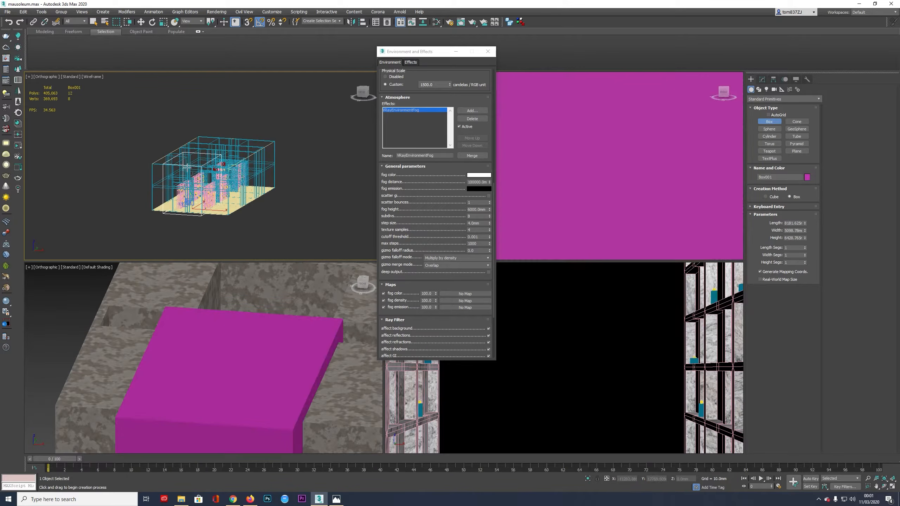
right_click(189, 169)
drag(170, 210, 198, 218)
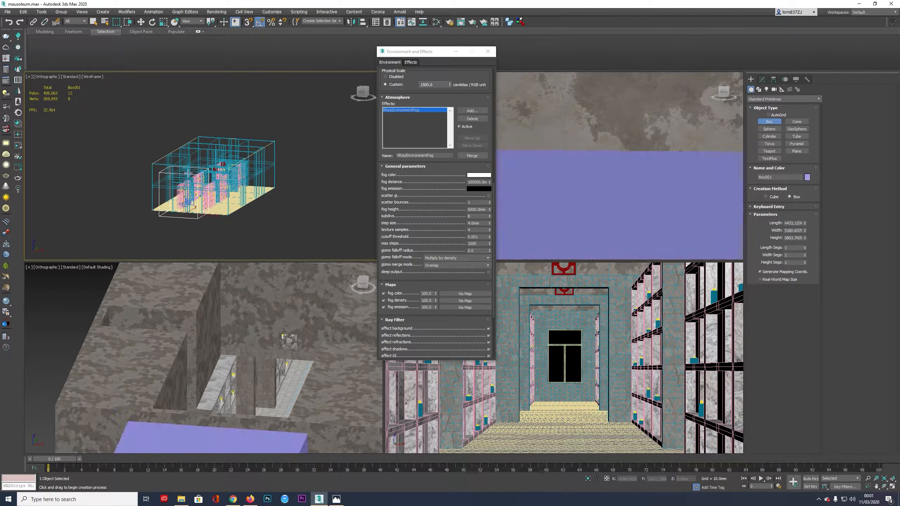
click(189, 169)
key(f)
key(z)
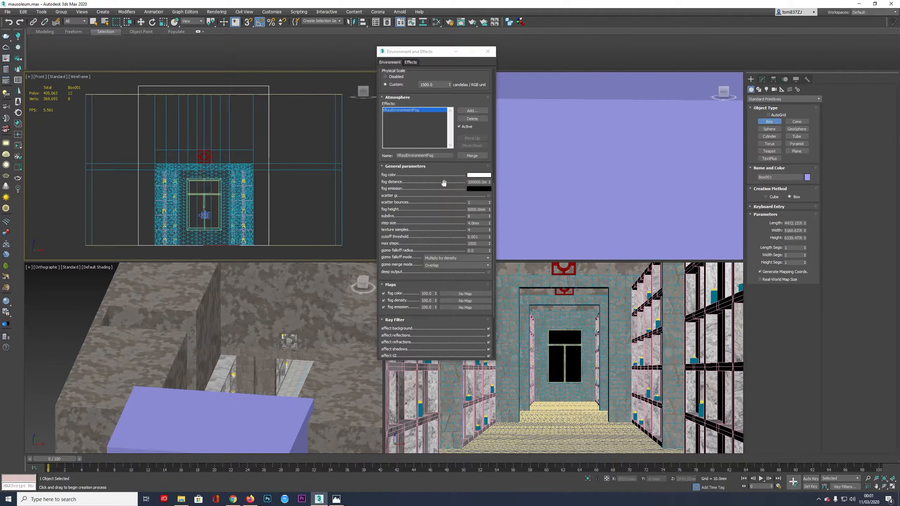
alt+middle_drag(296, 169, 282, 177)
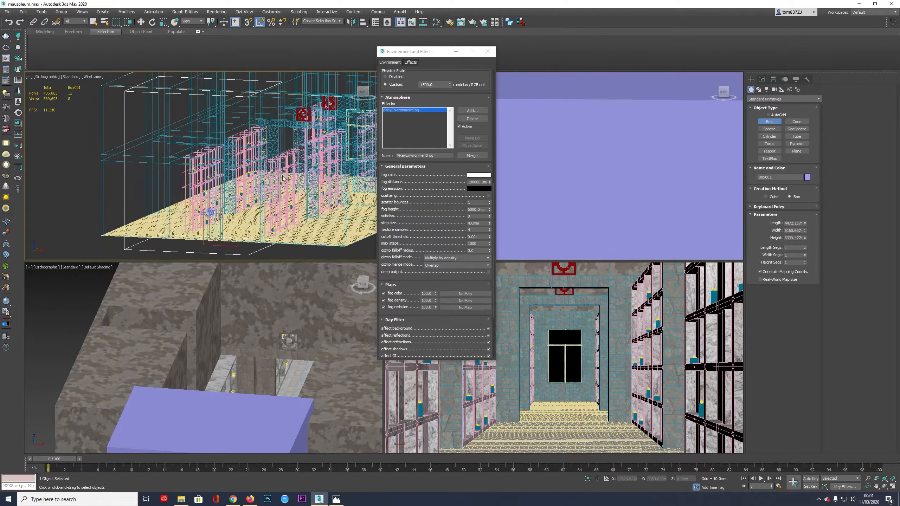
right_click(256, 207)
key(Delete)
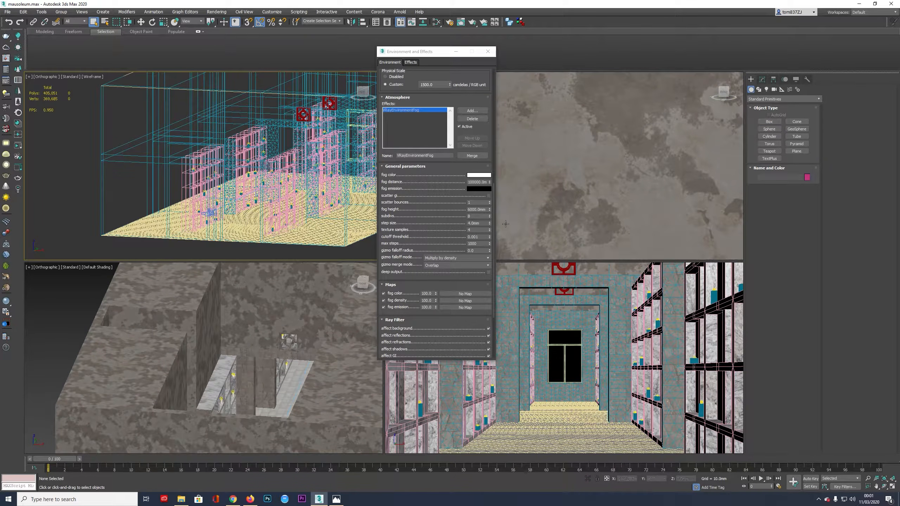
- Set the environment fog's height to 7000 mm so that it exceeds the building's height
click(482, 209)
text(100)
key(Return)
click(484, 209)
alt+middle_drag(294, 199, 224, 197)
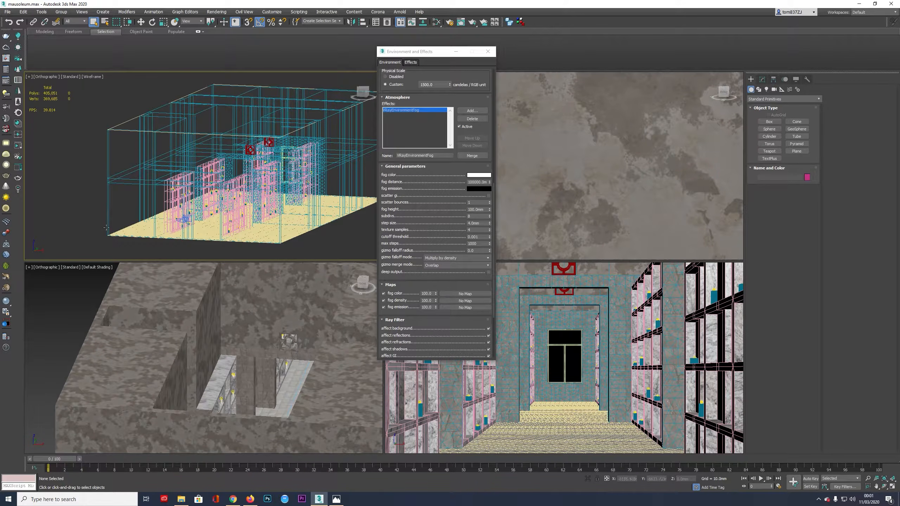
click(482, 211)
text(7000)
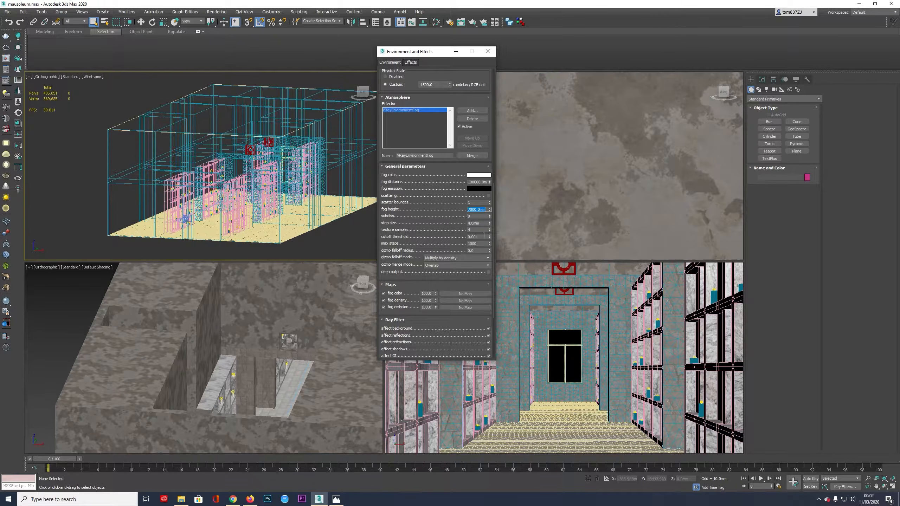
- Set the environment fog's subdivs to 200
drag(480, 217, 427, 230)
key(BackSpace)
click(460, 232)
click(481, 216)
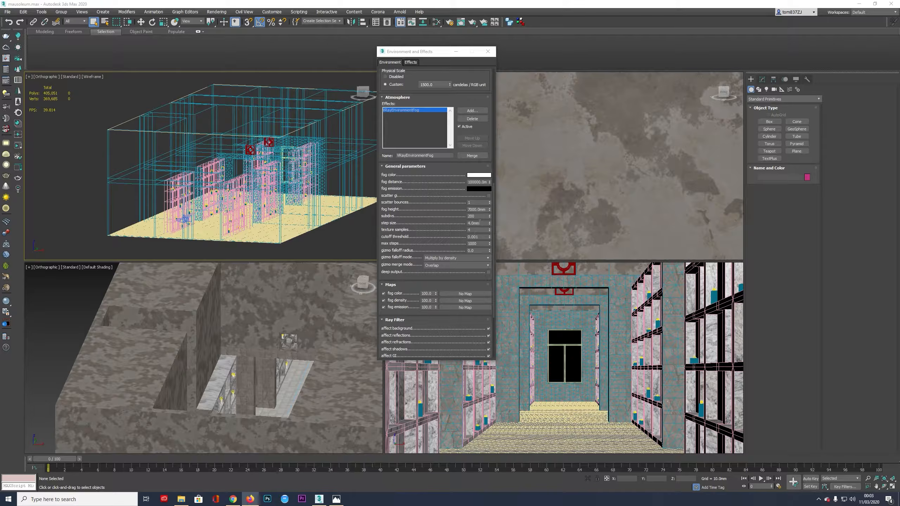
- Switch to Firefox and read how step size relates to fog distance in the VRayEnvironmentFog documentation
double_click(477, 223)
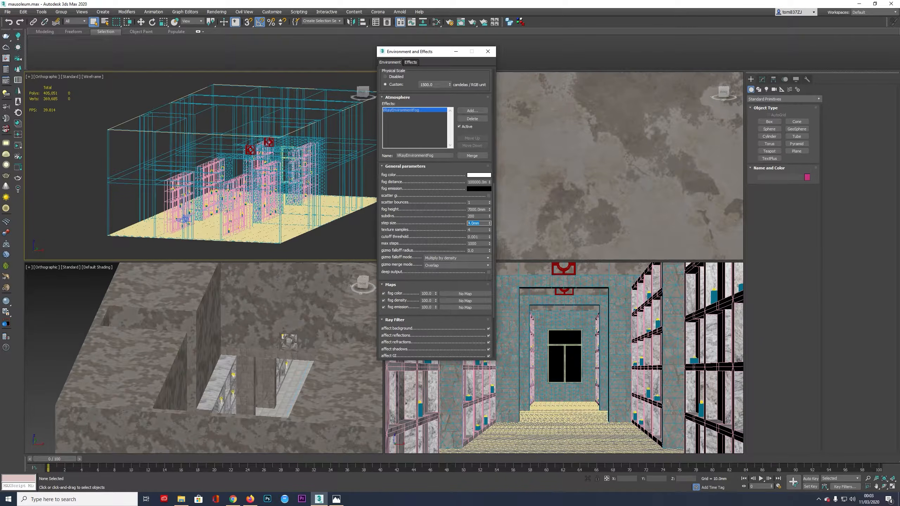
key(alt+Tab)
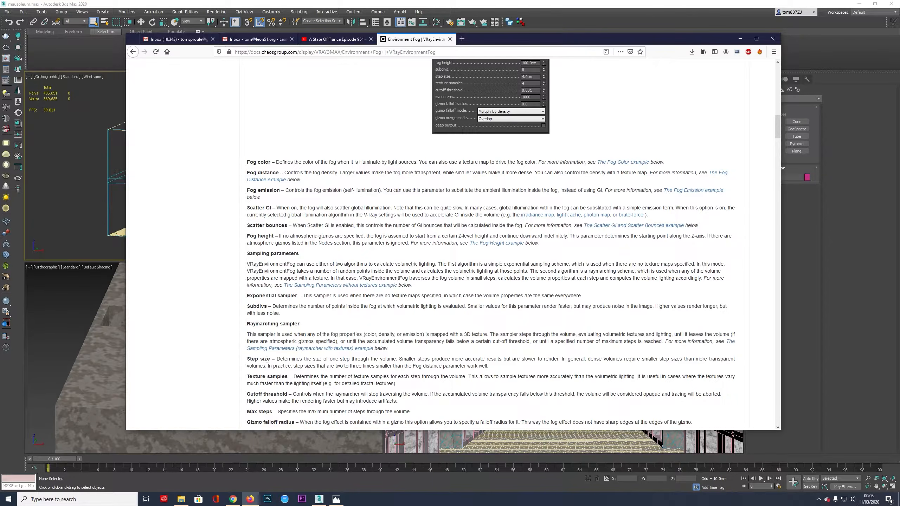
drag(287, 357, 460, 360)
drag(312, 366, 439, 371)
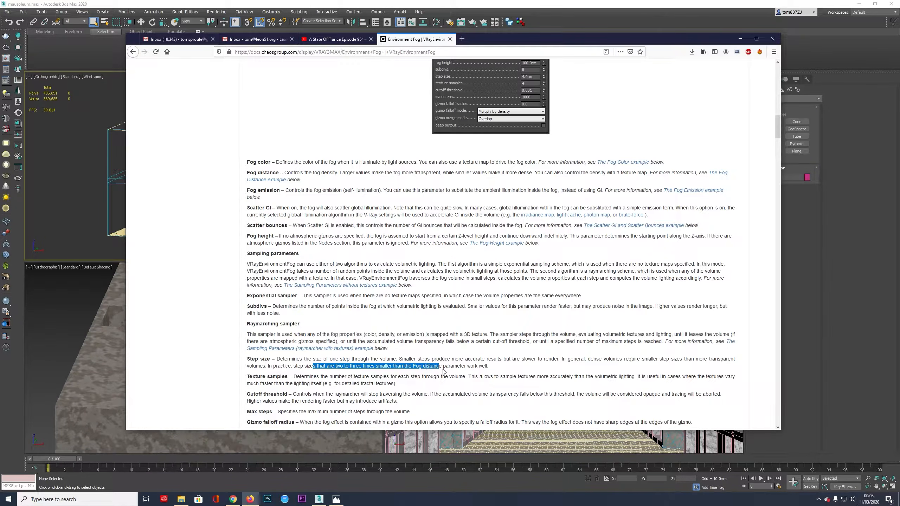
click(443, 371)
click(740, 39)
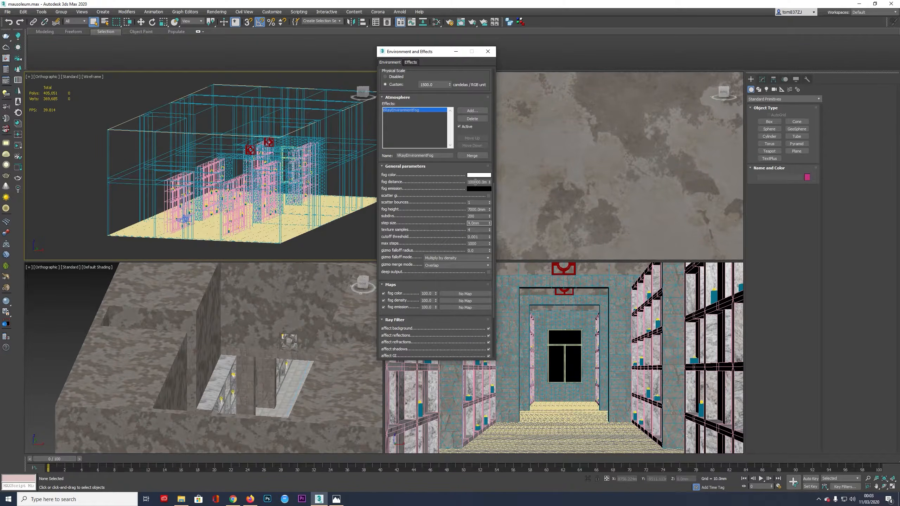
- Check in Firefox how the V-Ray documentation describes fog distance and step size, and return to 3ds Max
click(474, 182)
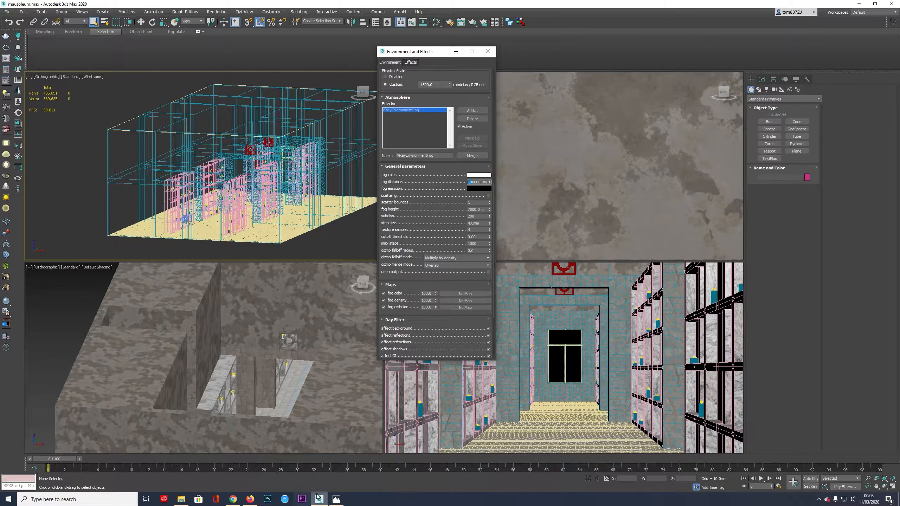
click(250, 499)
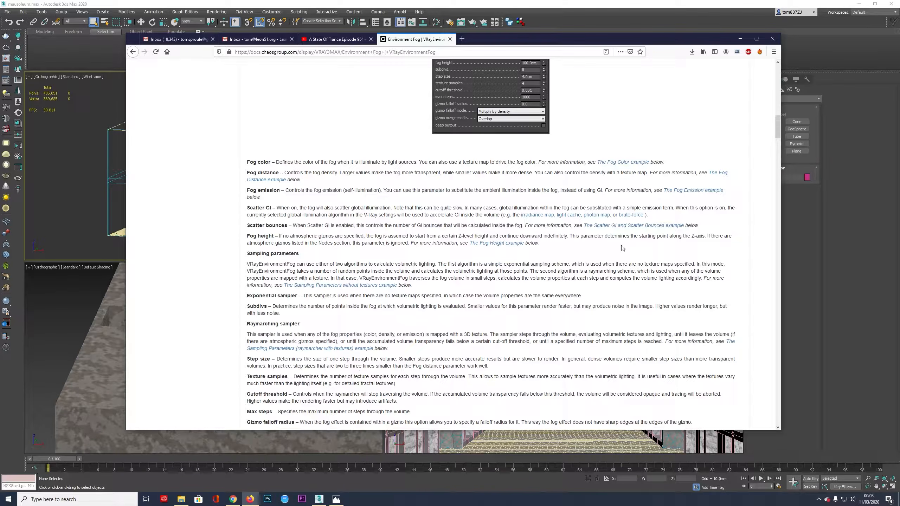
click(756, 38)
scroll(742, 42, down, 3)
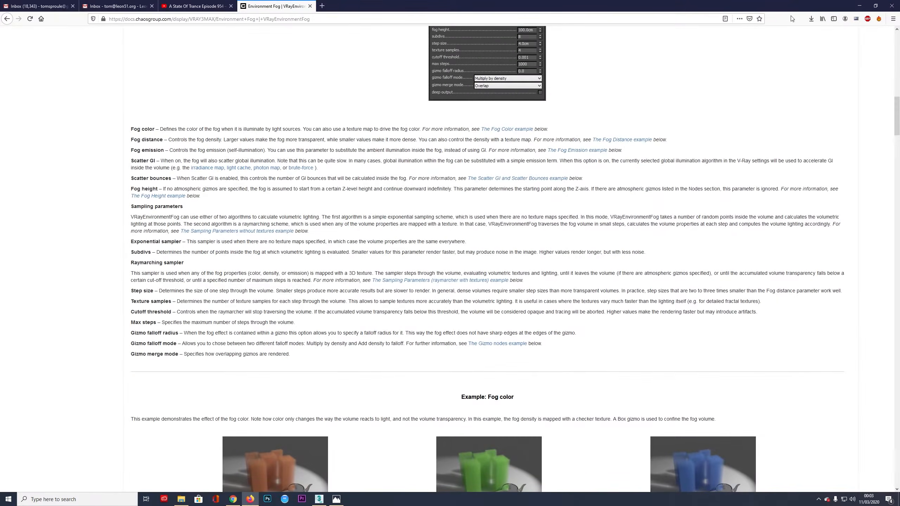
click(859, 5)
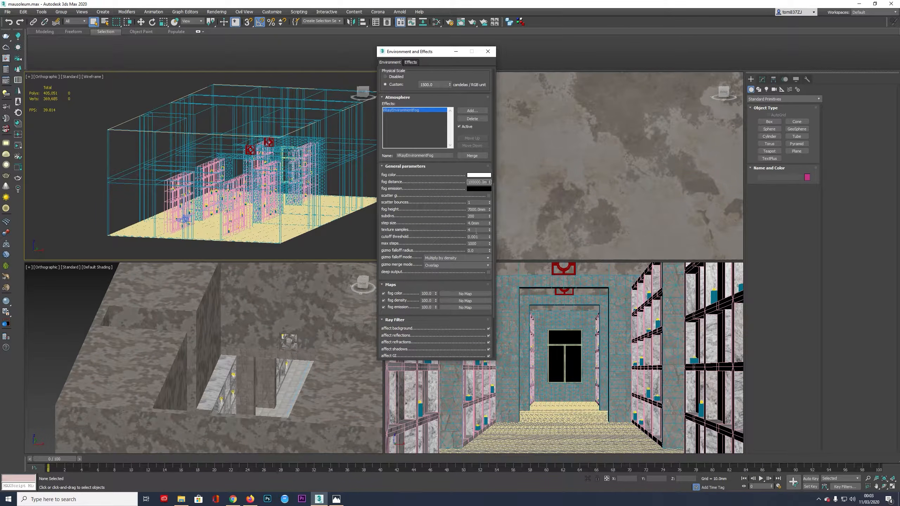
- Set the environment fog's step size to 300 mm
double_click(484, 222)
text(40)
double_click(482, 222)
text(300)
key(Return)
click(478, 231)
double_click(480, 222)
click(479, 230)
- Stop the environment fog from affecting shadows and GI in its ray filter settings
scroll(461, 265, down, 5)
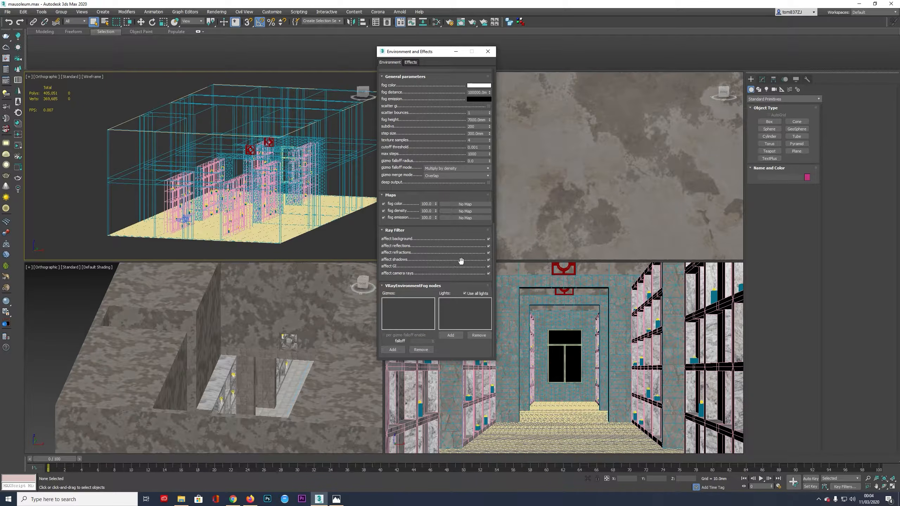
click(488, 259)
click(489, 266)
click(489, 266)
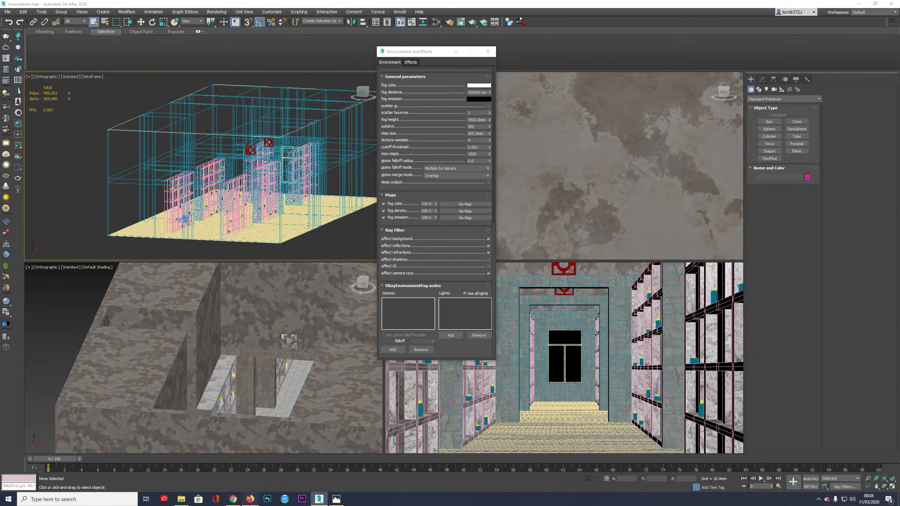
- Switch to Firefox, search the web for "boundary fog tutorial", and open The Boundary's Carey House tutorial 08 on atmosphere
click(250, 499)
click(322, 5)
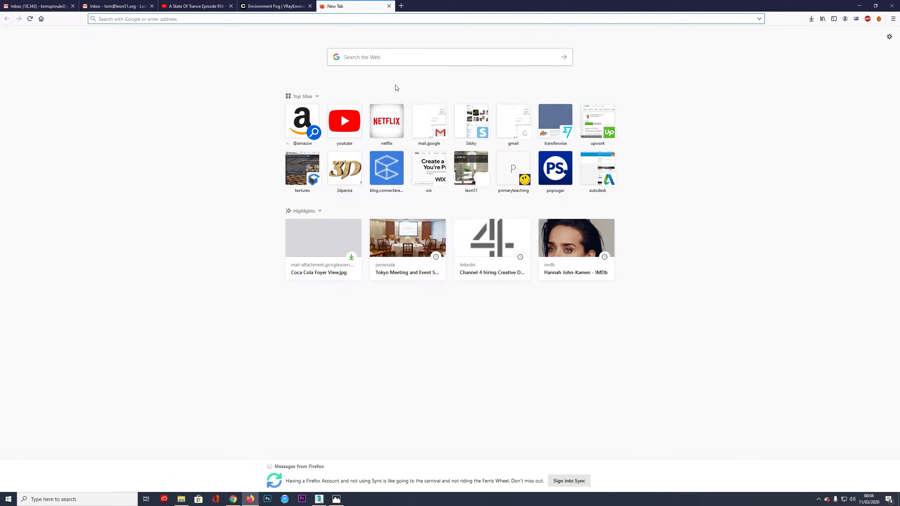
text(boundary)
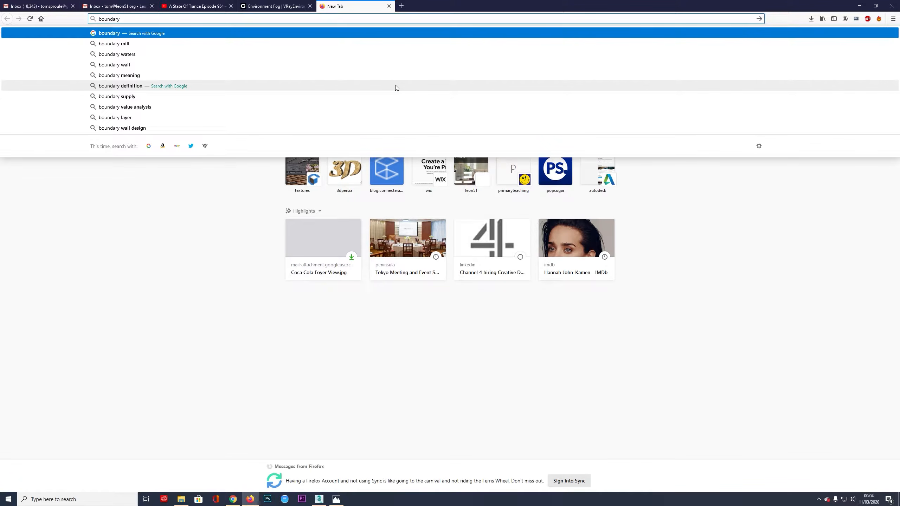
text( fog tutorial)
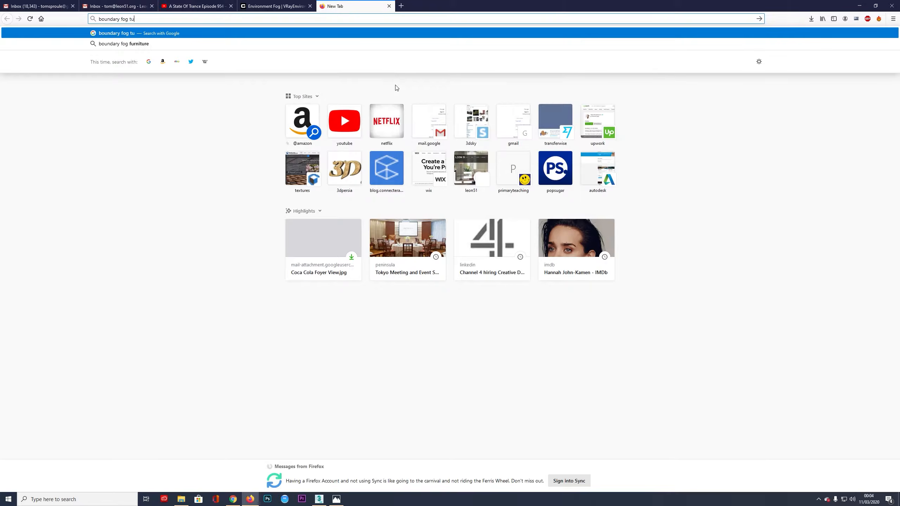
key(Return)
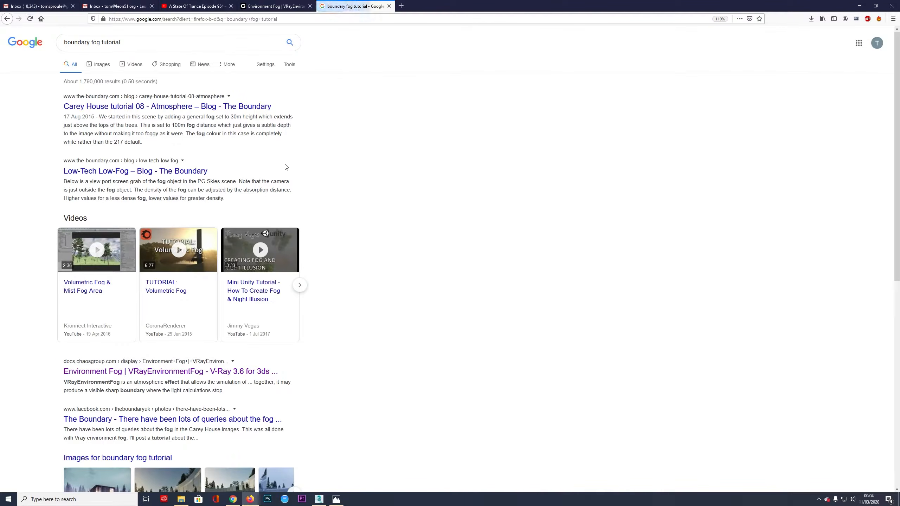
click(147, 110)
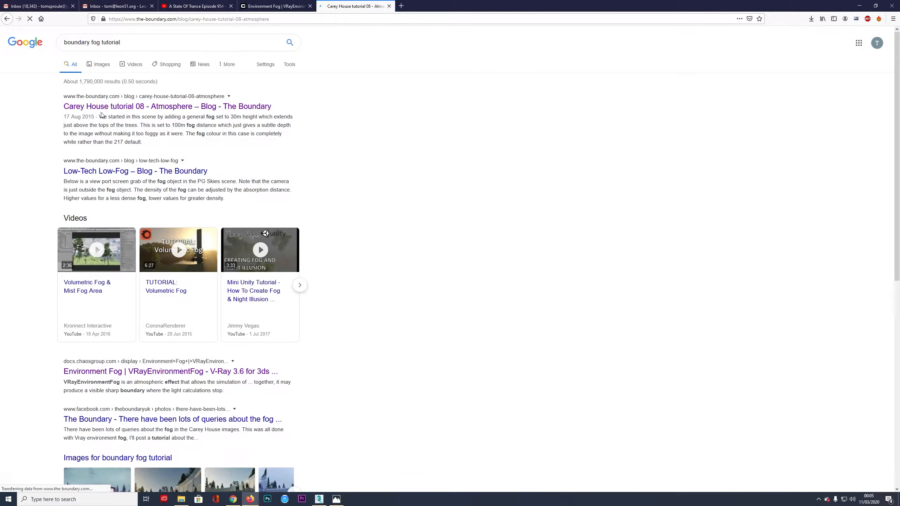
- Look through the tutorial's fog render, VRayEnvironmentFog settings and gizmo box examples, and return to 3ds Max
scroll(390, 225, down, 15)
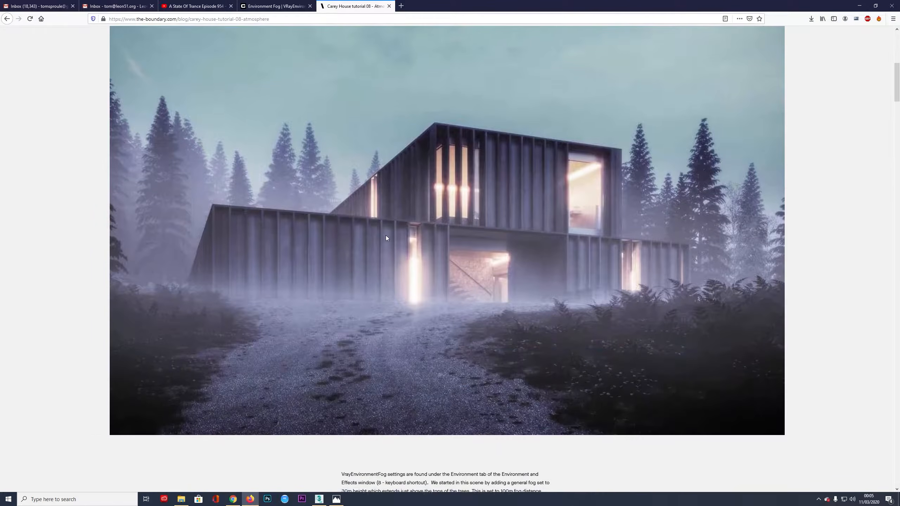
scroll(388, 252, down, 10)
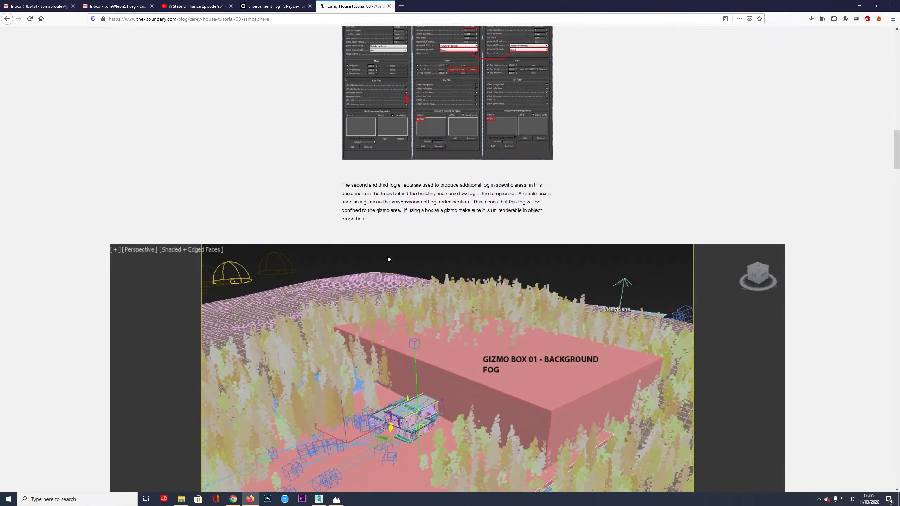
scroll(388, 256, up, 12)
scroll(387, 257, up, 6)
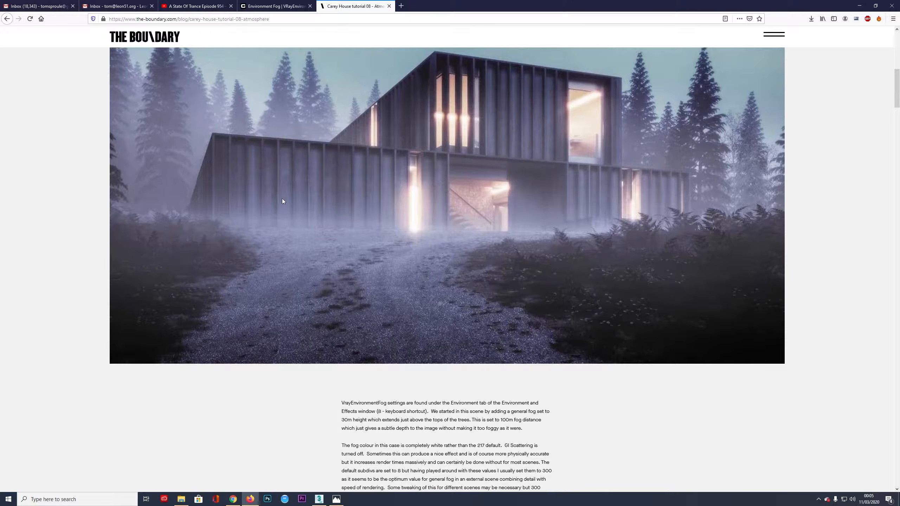
scroll(407, 230, up, 3)
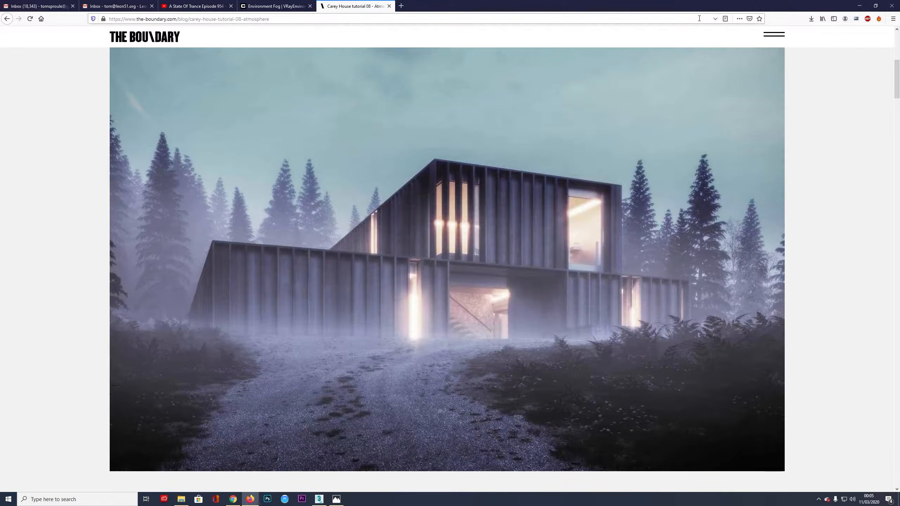
click(859, 6)
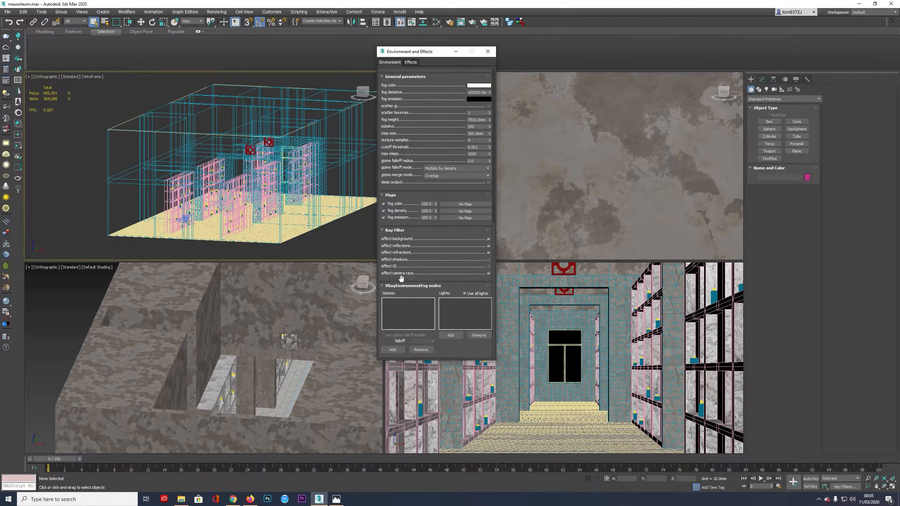
drag(403, 270, 404, 271)
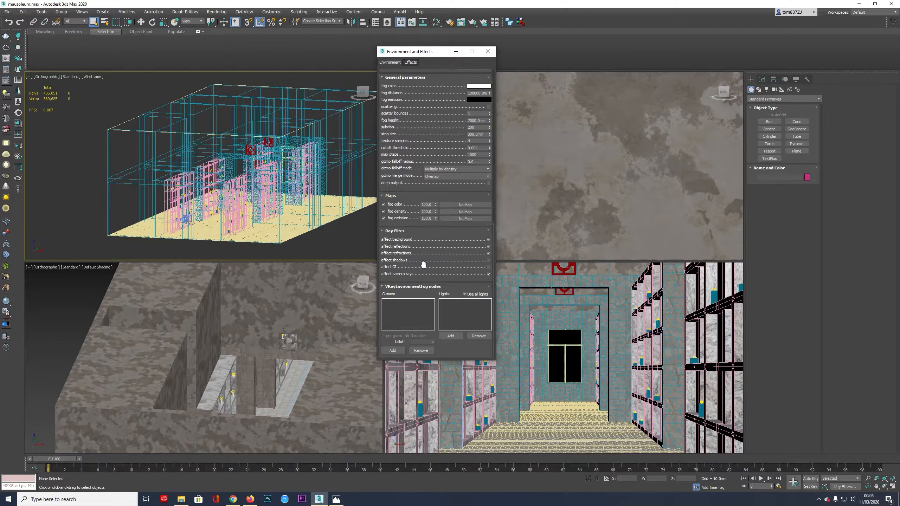
click(415, 286)
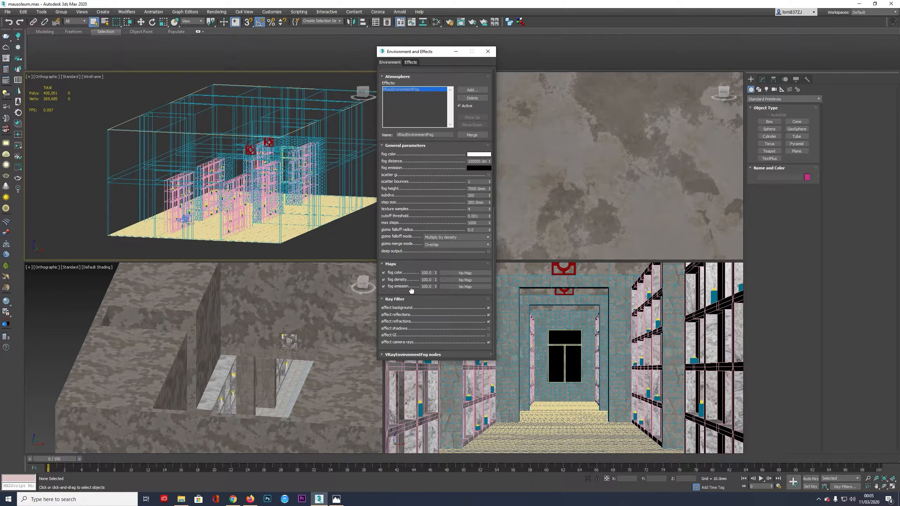
click(400, 354)
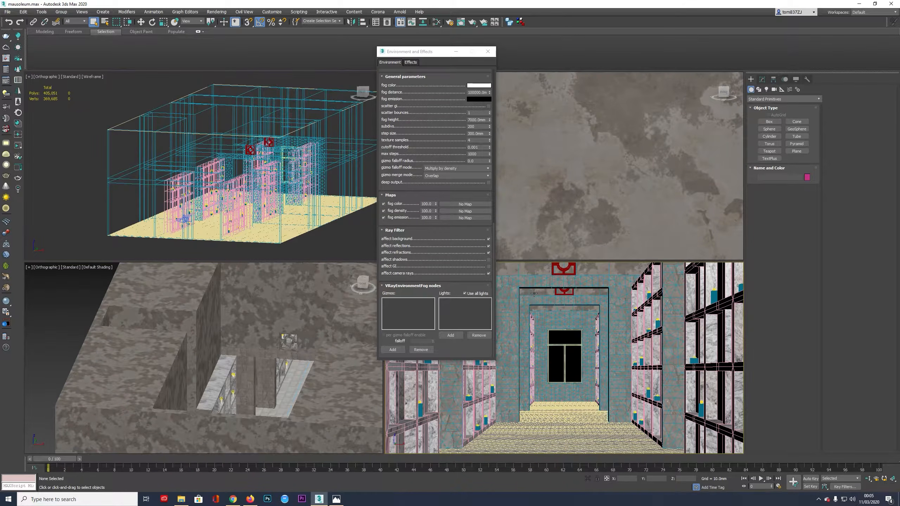
- Open the render setup beside the fog settings and set the output width to 2000 pixels
click(449, 22)
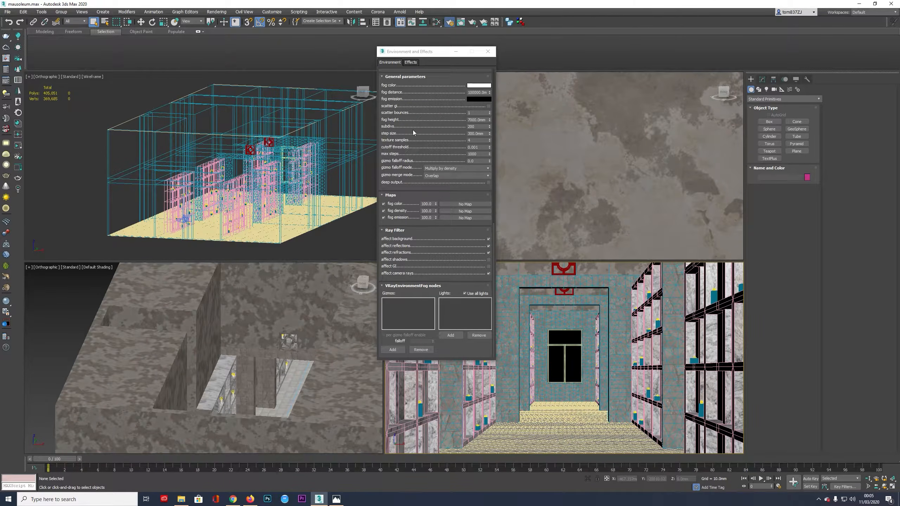
drag(464, 73, 242, 59)
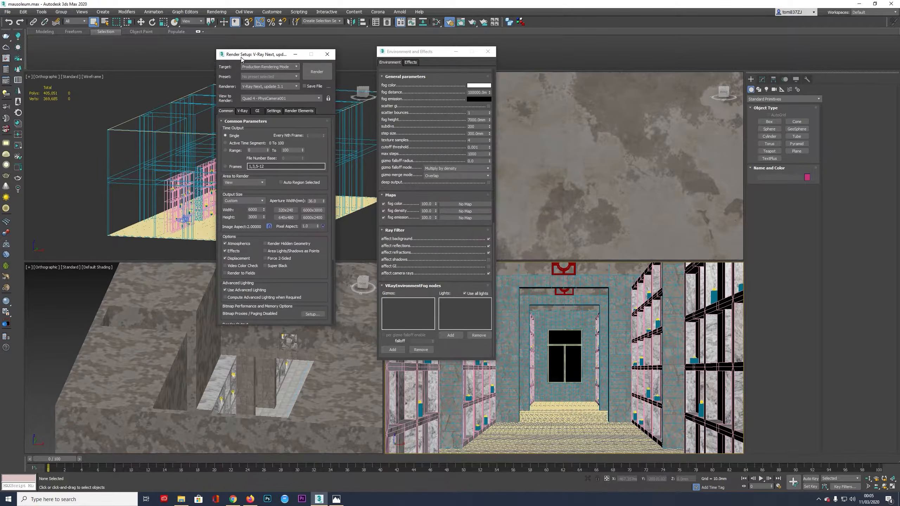
click(251, 209)
key(BackSpace)
text(2)
key(Tab)
- Check the image sampler, global illumination, system and render element settings of the render setup
click(242, 111)
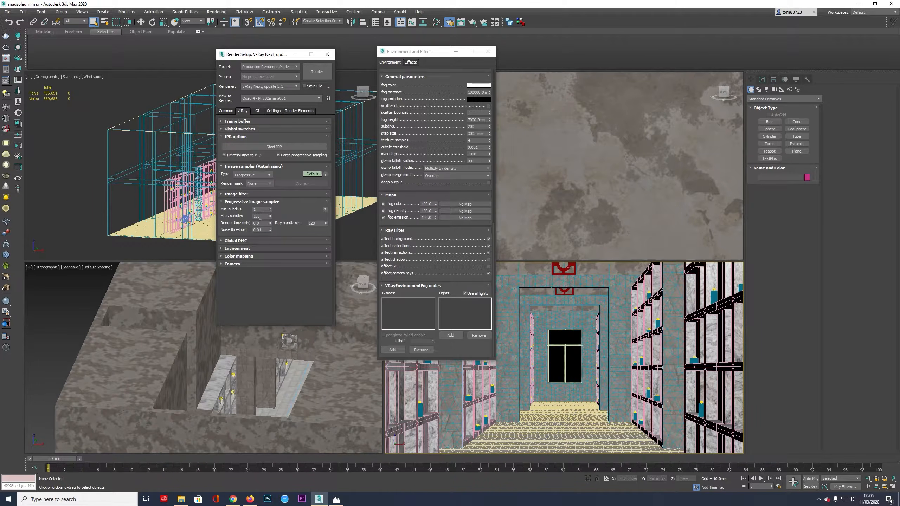
click(257, 111)
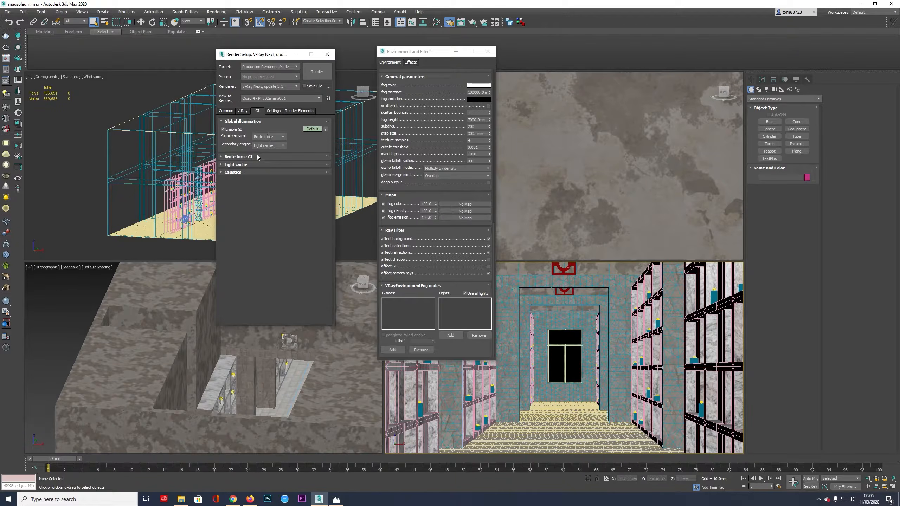
click(272, 111)
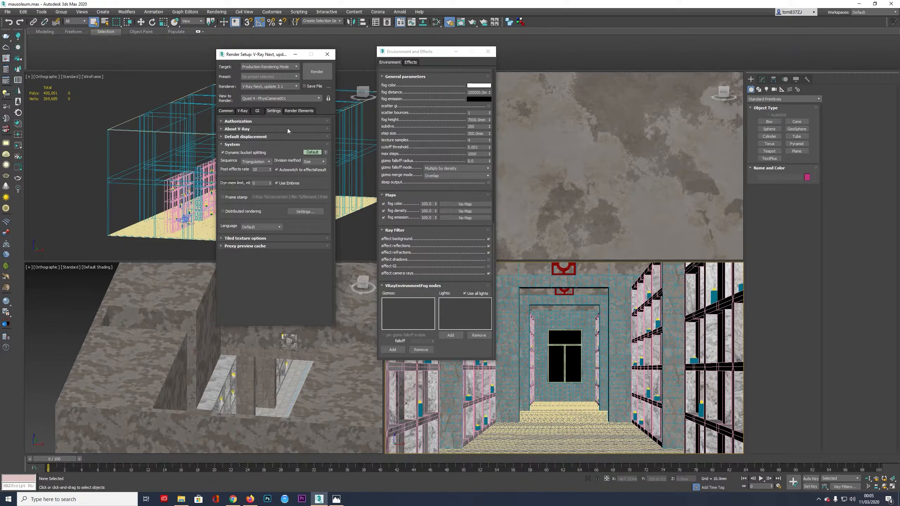
click(298, 111)
click(244, 112)
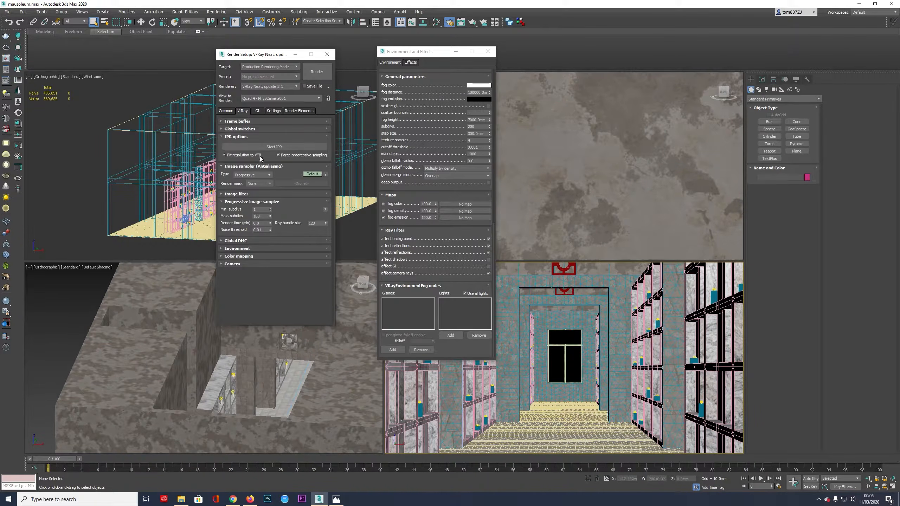
- Start a production test render of the physical camera view of the mausoleum interior
right_click(653, 355)
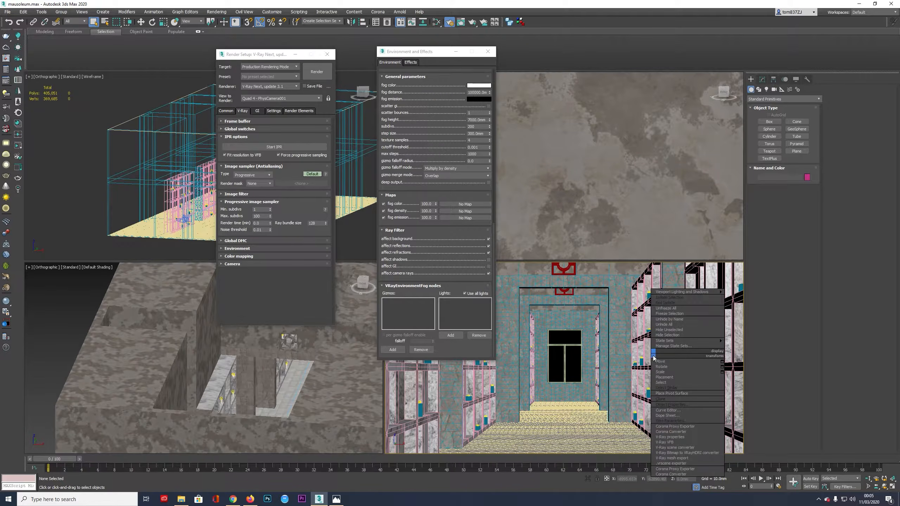
click(532, 367)
click(323, 77)
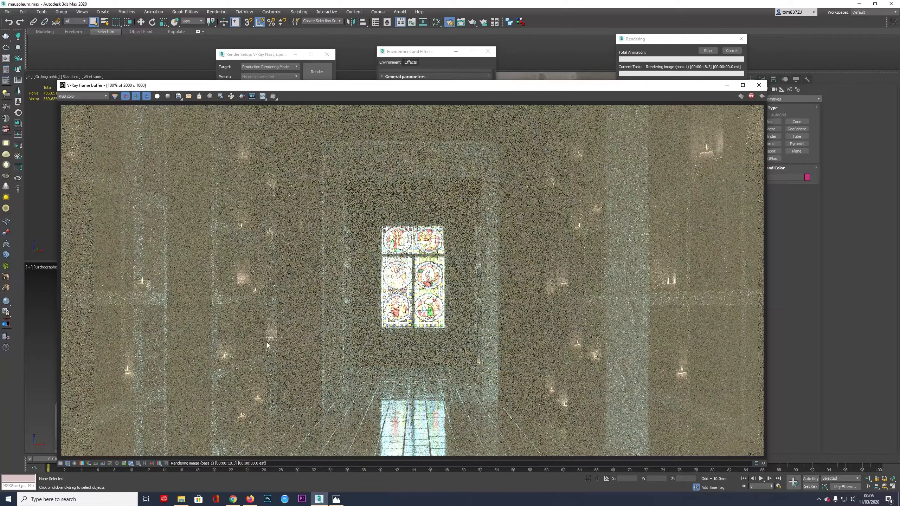
- Inspect the fog around the candles in the test render, stop the render, and close the frame buffer
scroll(116, 373, up, 2)
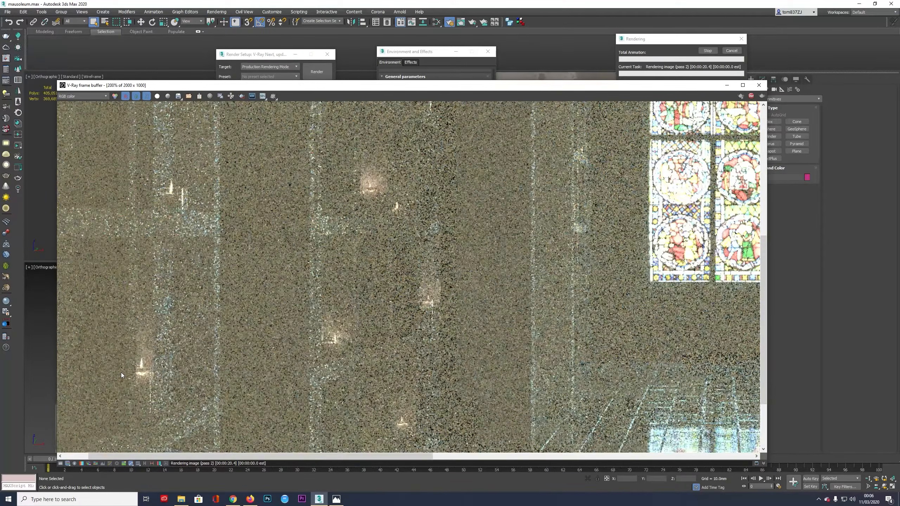
scroll(121, 372, down, 2)
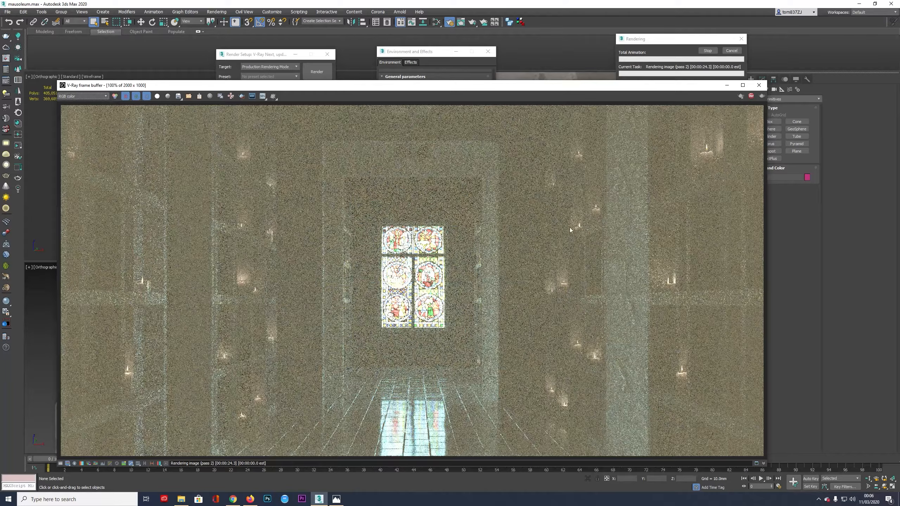
click(751, 96)
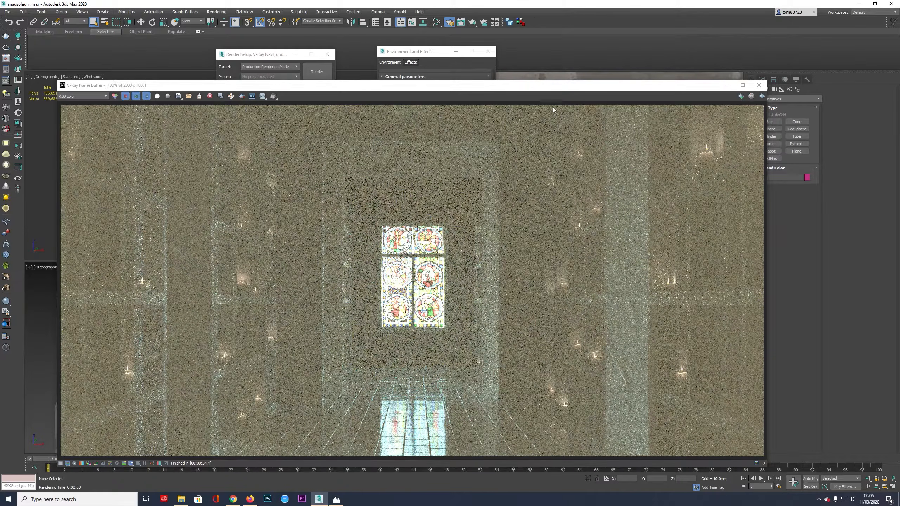
click(760, 85)
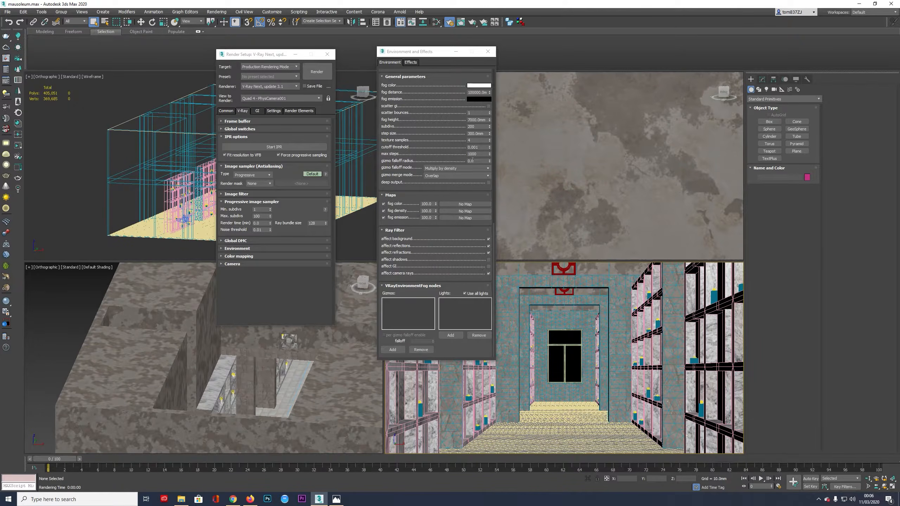
- Set the environment fog's distance to 1000000 mm
click(473, 92)
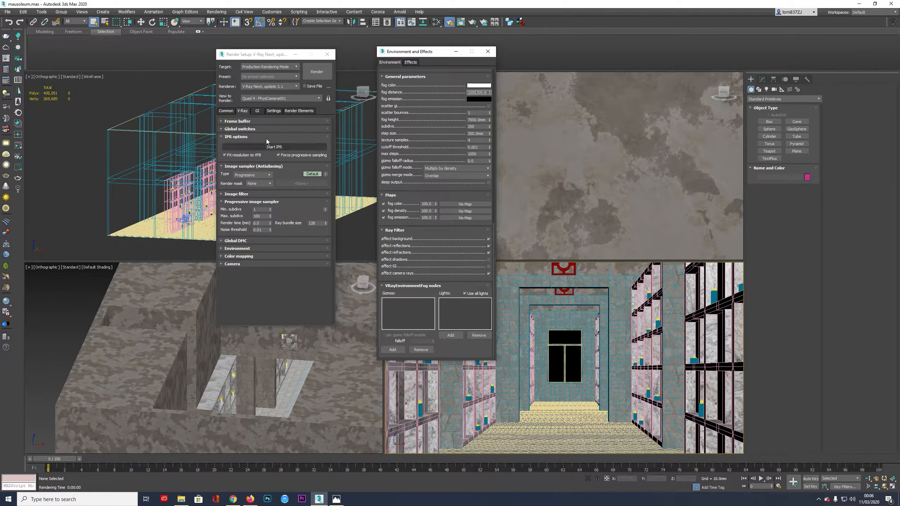
- Add a VRayAtmosphere render element to the render setup
click(297, 111)
click(242, 139)
scroll(235, 234, down, 10)
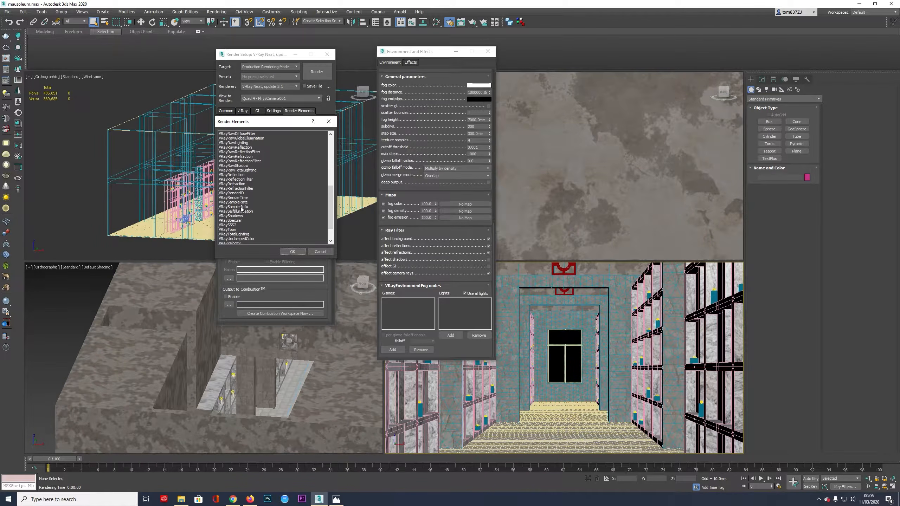
scroll(241, 207, down, 2)
scroll(240, 203, up, 9)
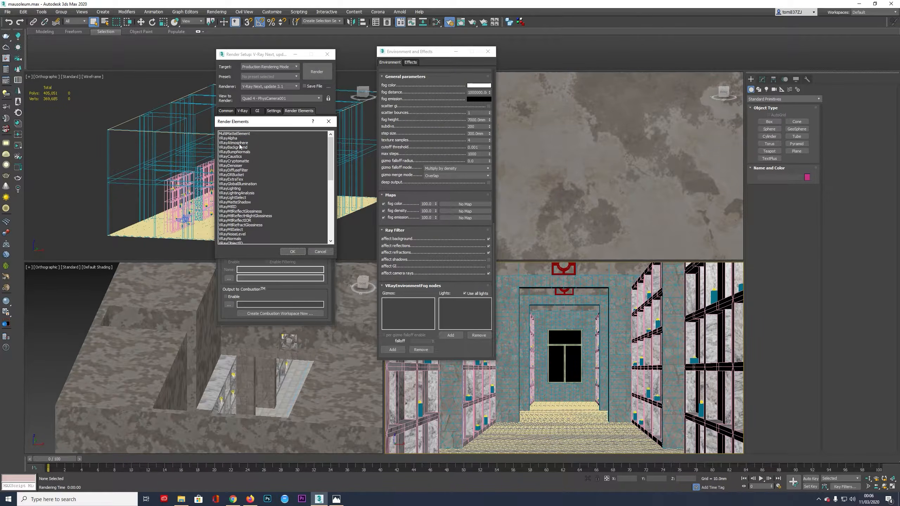
click(236, 143)
click(292, 252)
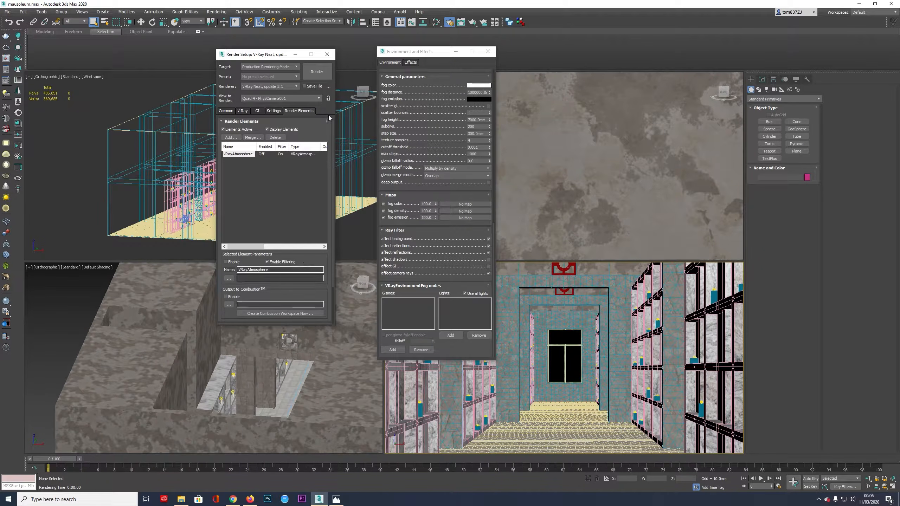
- Start a test render of the physical camera view, check its VRayAtmosphere channel, and stop the render
click(310, 71)
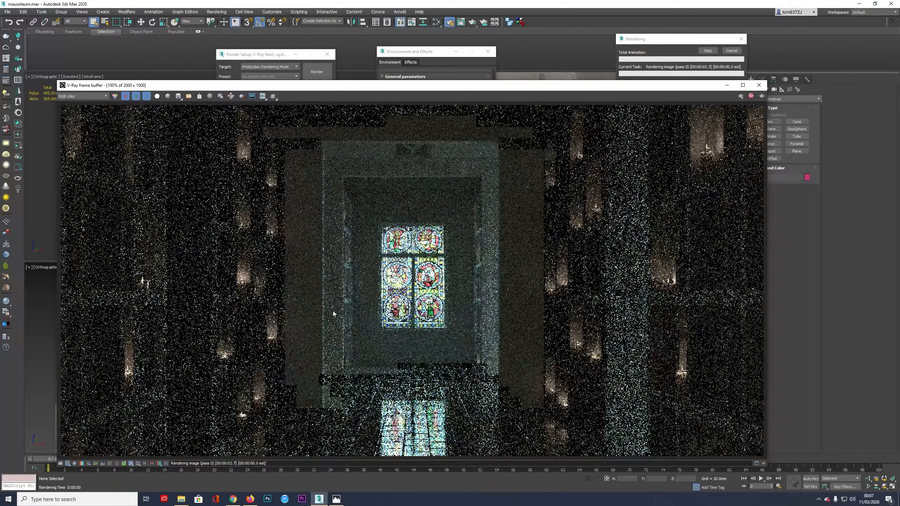
click(97, 97)
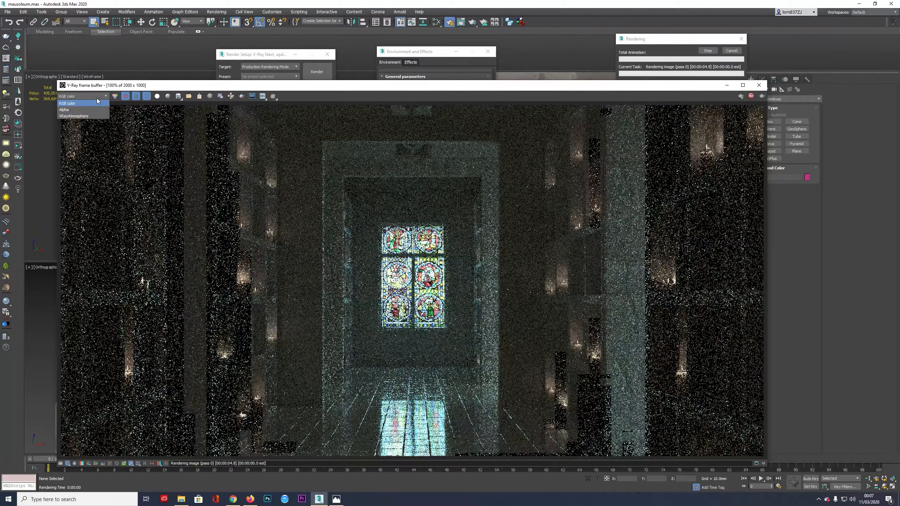
click(86, 116)
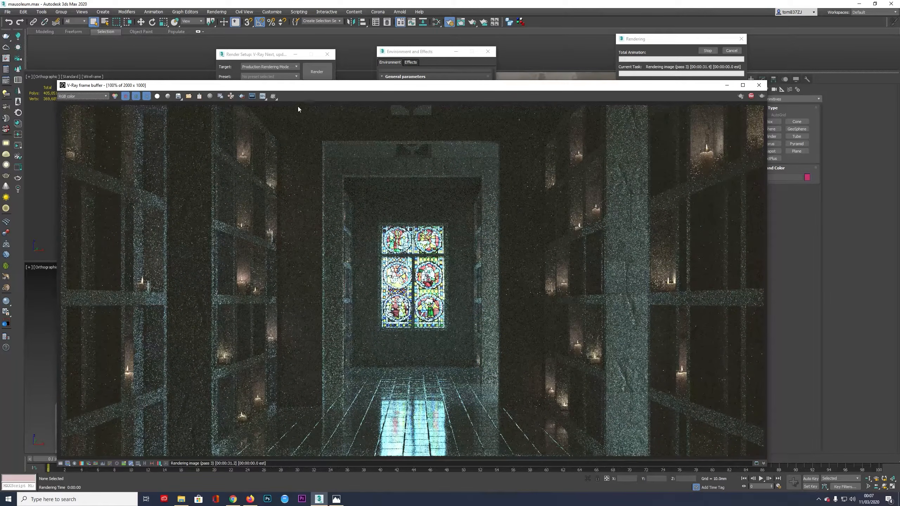
click(751, 96)
- Save the stopped render to the frame buffer history, and close the frame buffer, render setup and environment settings
drag(164, 89, 180, 51)
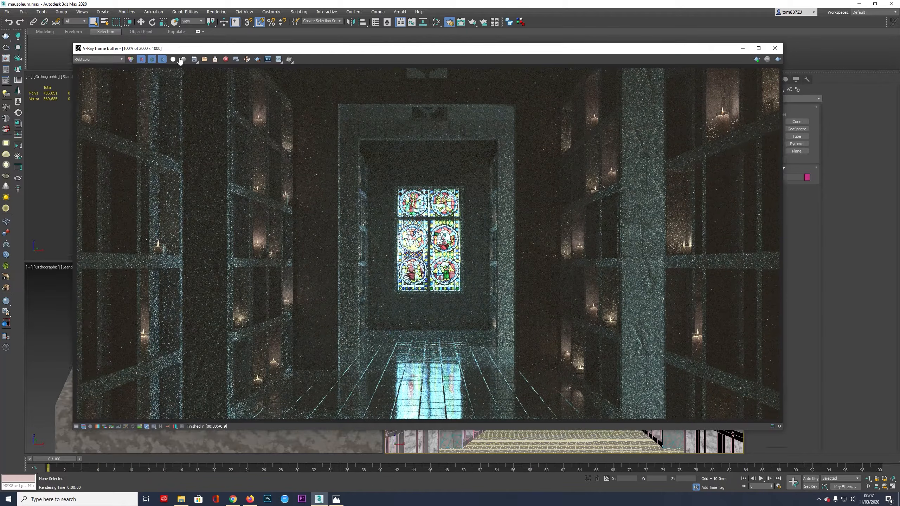
click(160, 427)
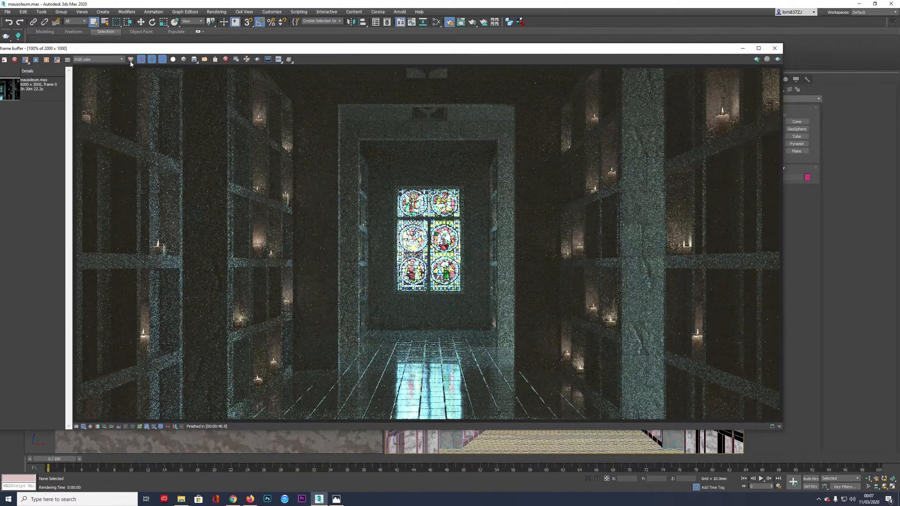
drag(131, 46, 204, 48)
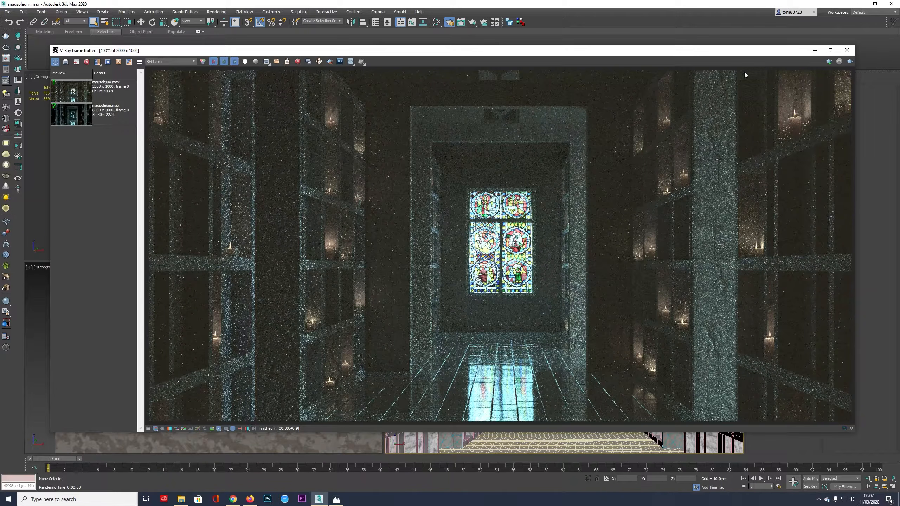
click(847, 50)
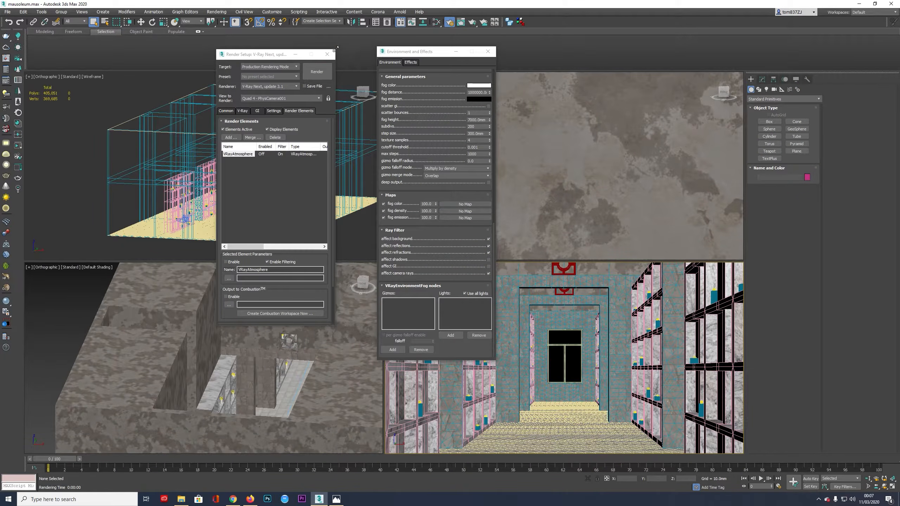
click(327, 54)
click(488, 51)
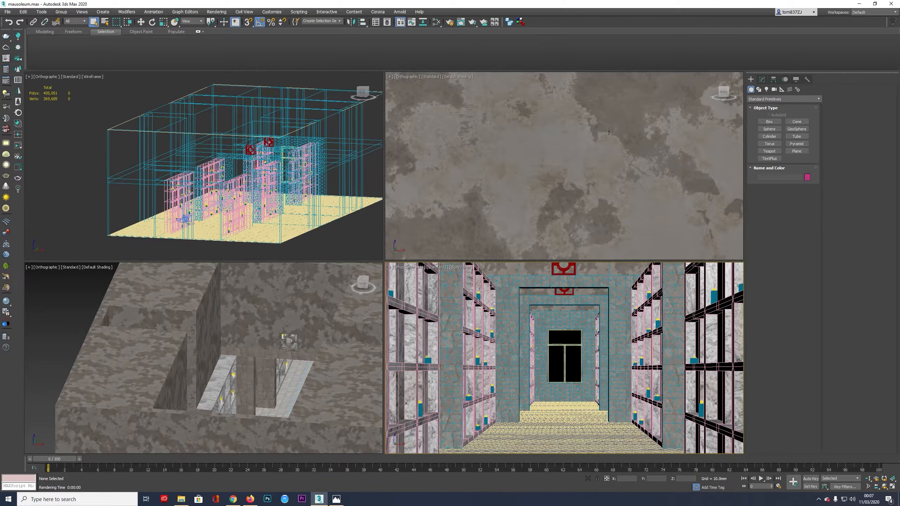
- Draw a box in the top view enclosing the whole mausoleum, with a footprint of about 20600 by 12800 mm
click(379, 158)
key(t)
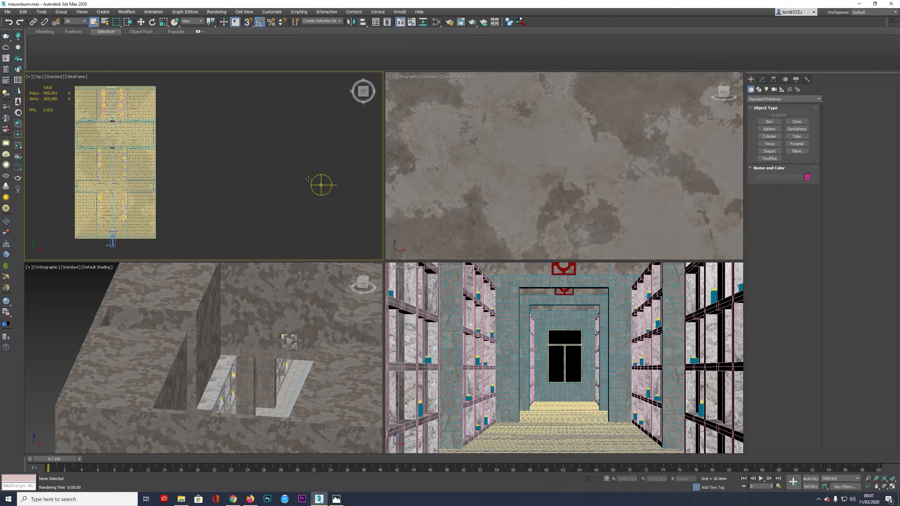
middle_drag(152, 126, 221, 137)
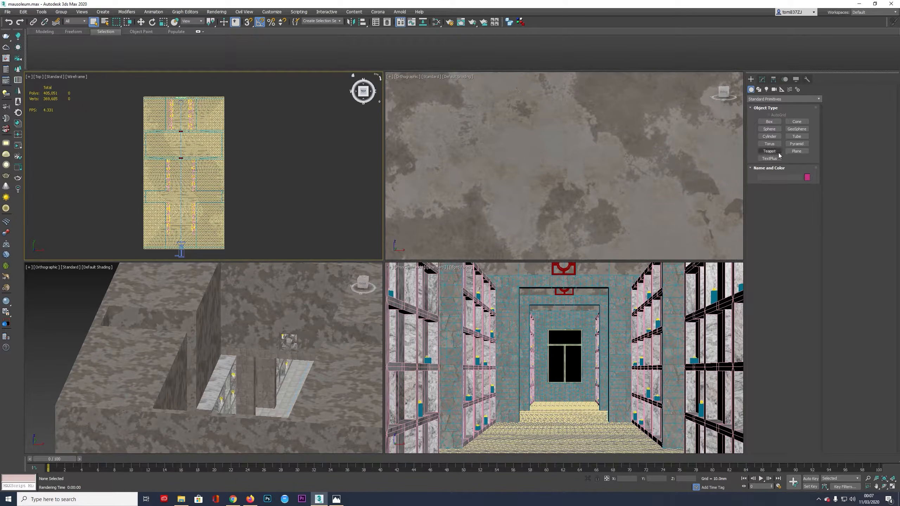
click(768, 122)
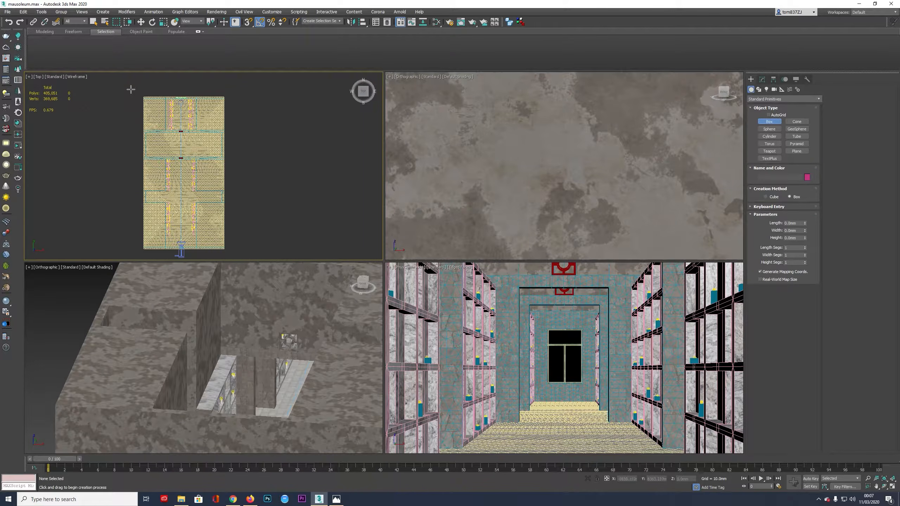
drag(133, 91, 234, 254)
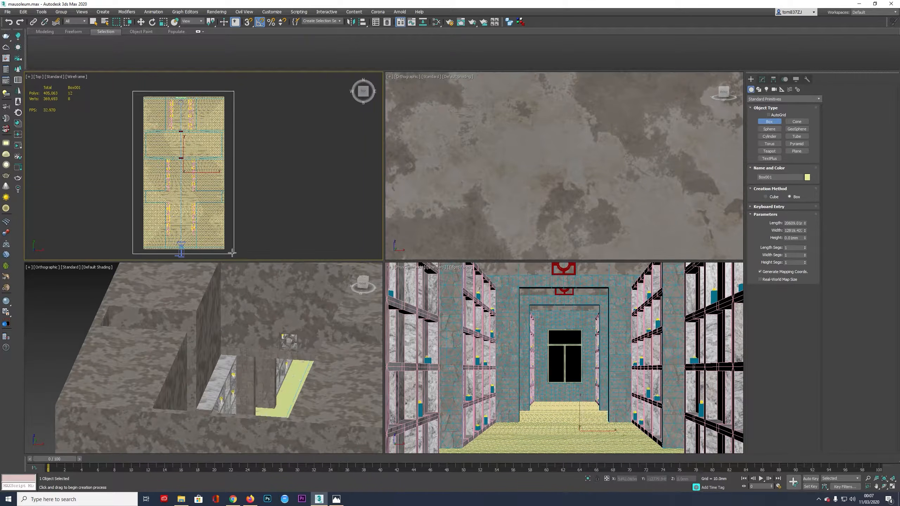
click(209, 211)
- Set the box's height to 6500 mm
click(797, 224)
click(796, 238)
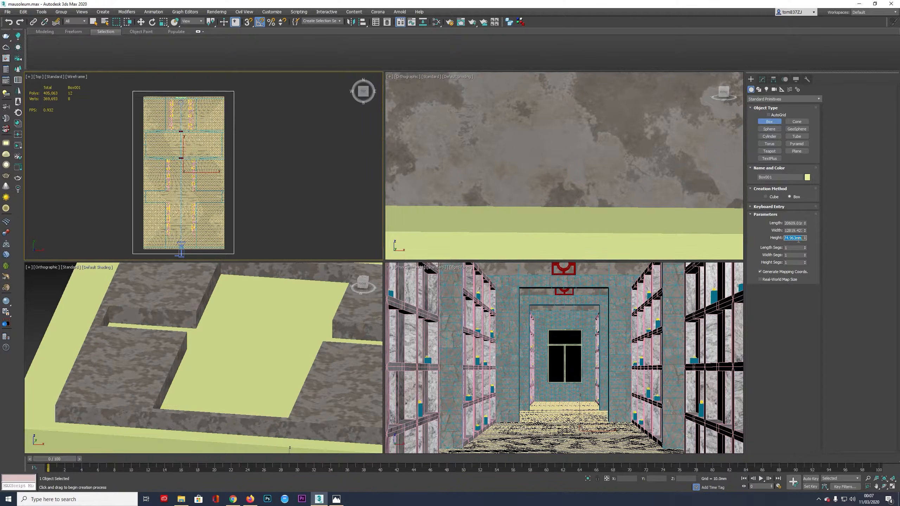
text(6500)
key(Return)
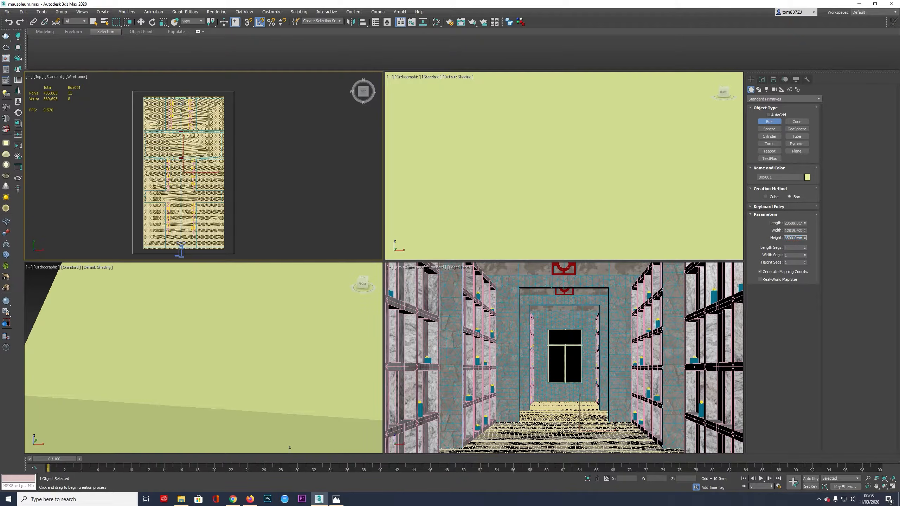
- Make the enclosing box non-renderable in its object properties
alt+middle_drag(253, 199, 236, 152)
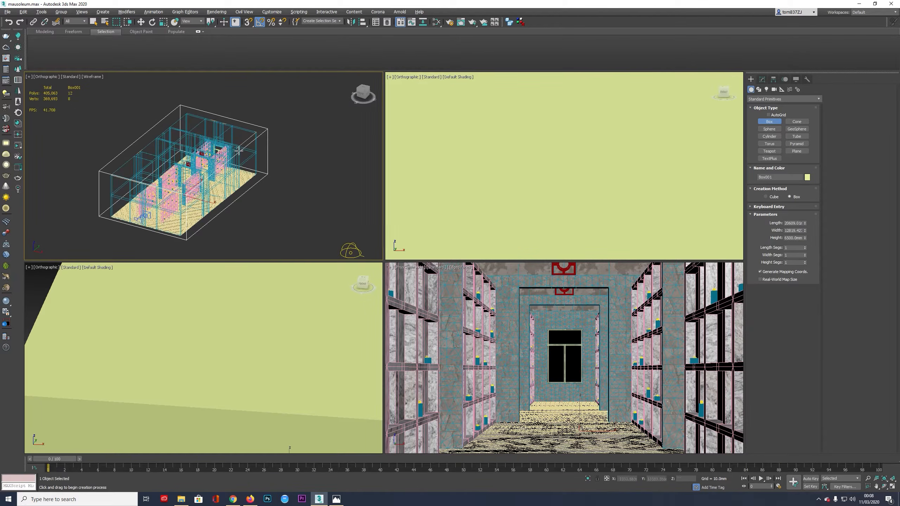
right_click(287, 167)
right_click(287, 173)
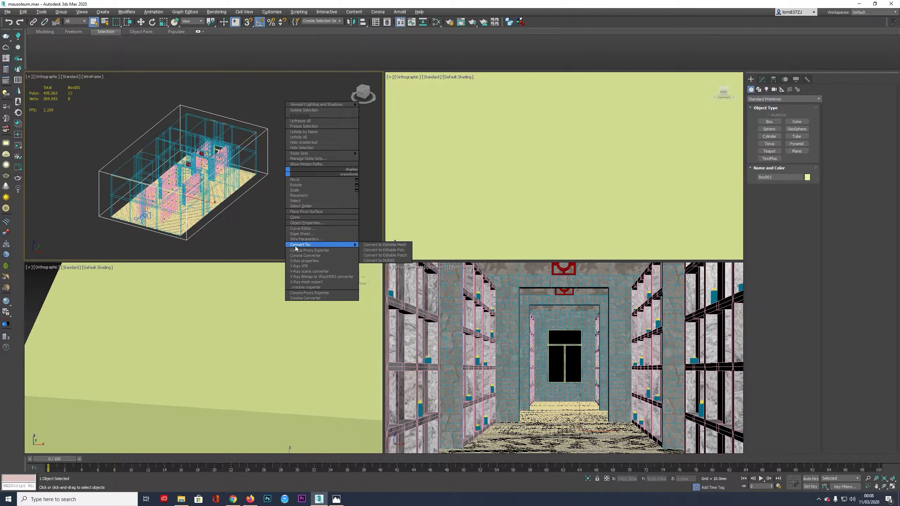
click(302, 224)
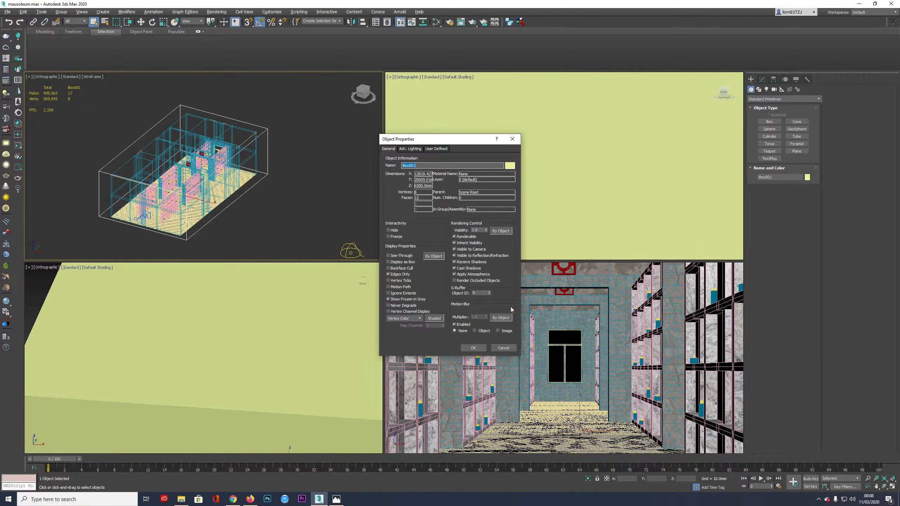
click(454, 237)
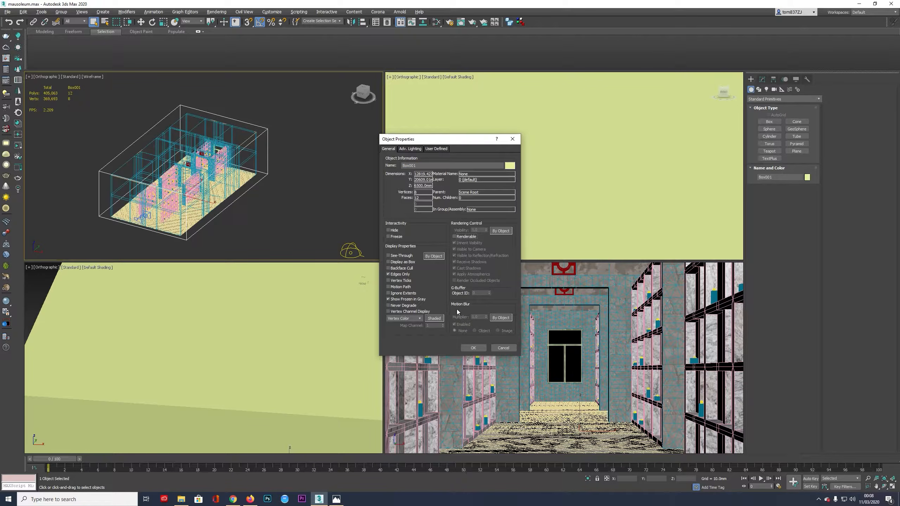
click(468, 347)
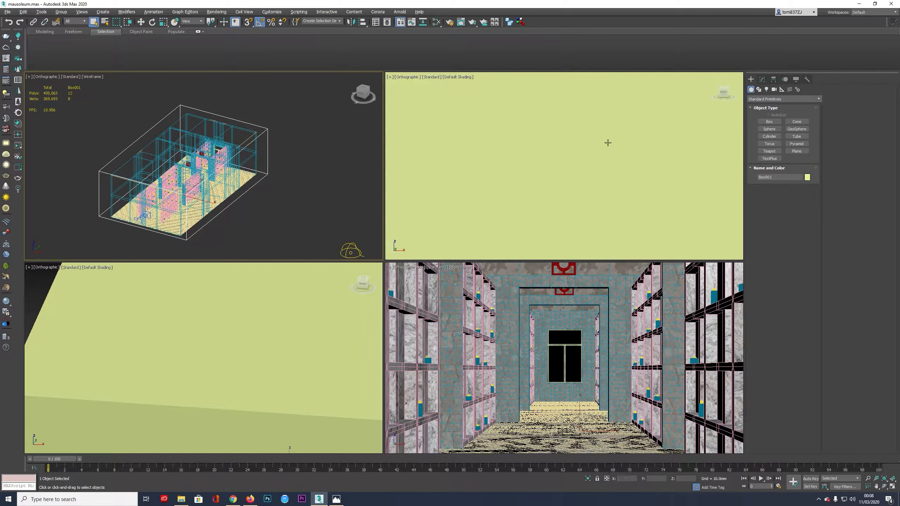
- Rename the enclosing box as "fog box"
click(762, 79)
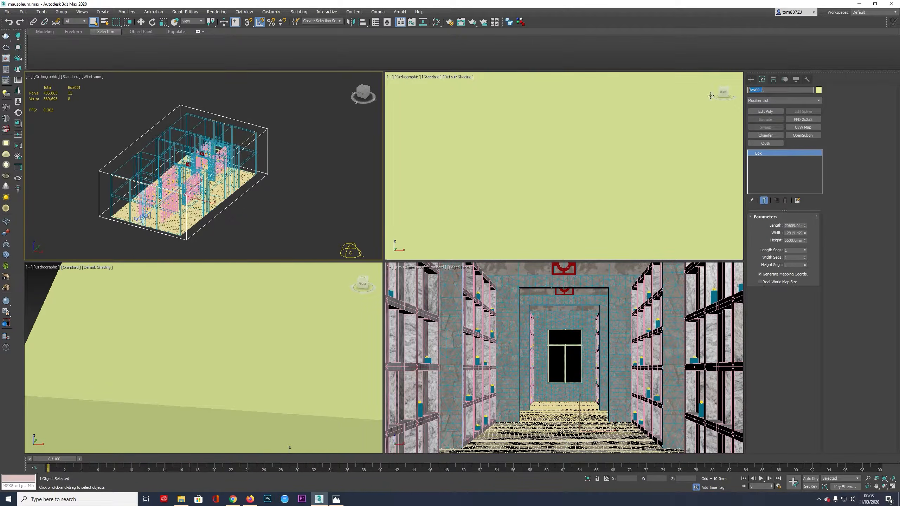
text(fog box)
key(Return)
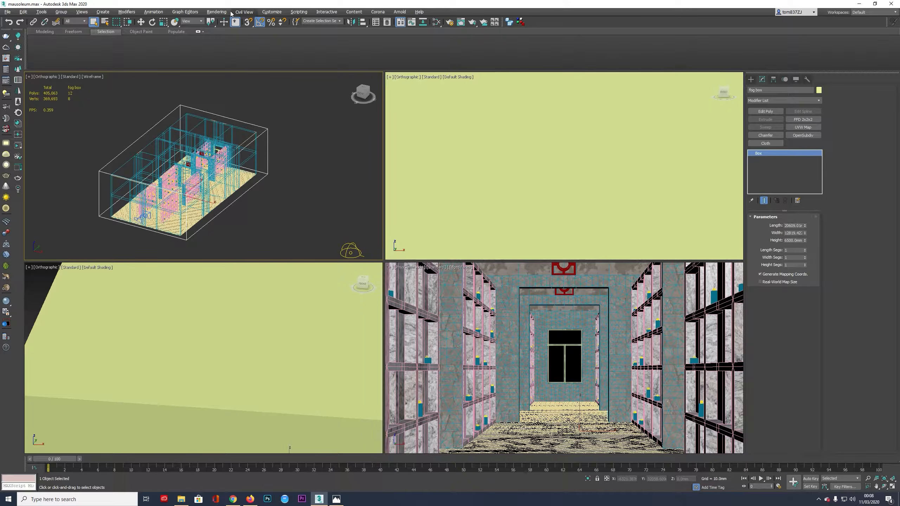
- Add the fog box as a gizmo of the VRayEnvironmentFog effect in the environment settings
click(217, 12)
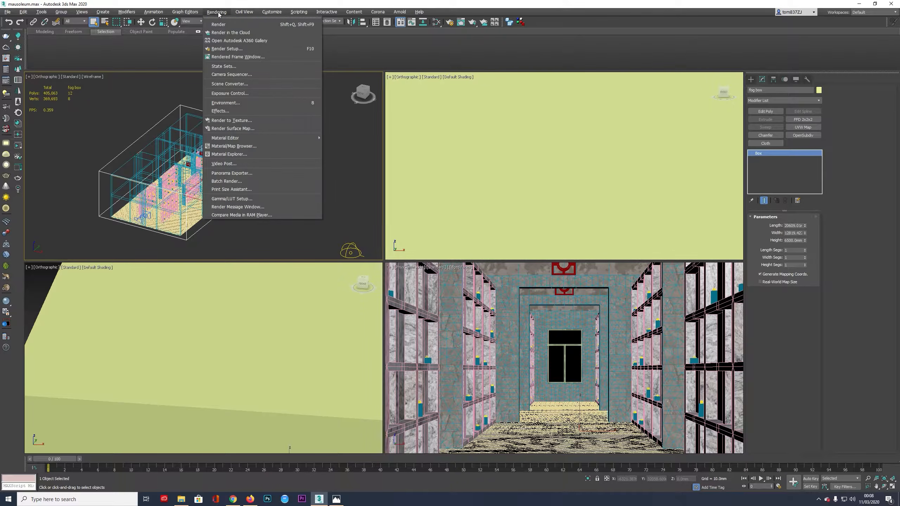
click(246, 102)
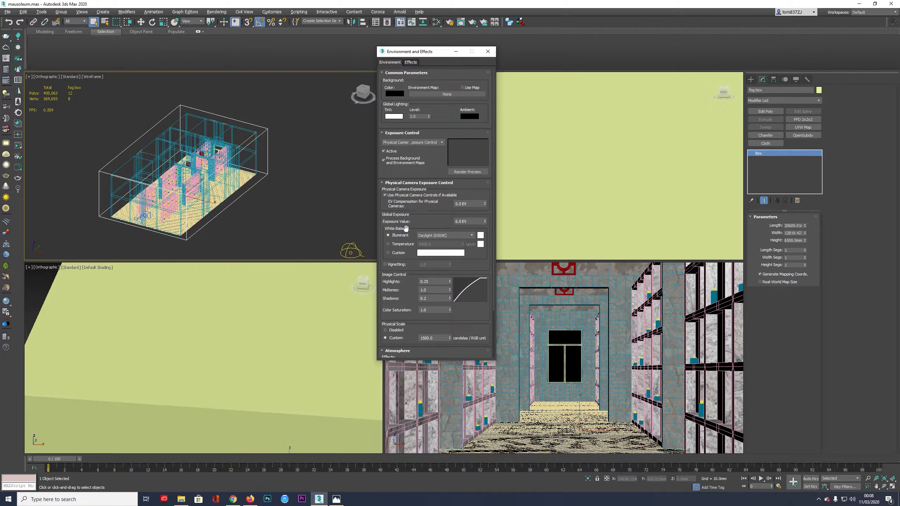
scroll(420, 225, down, 3)
click(409, 306)
drag(411, 287, 433, 1)
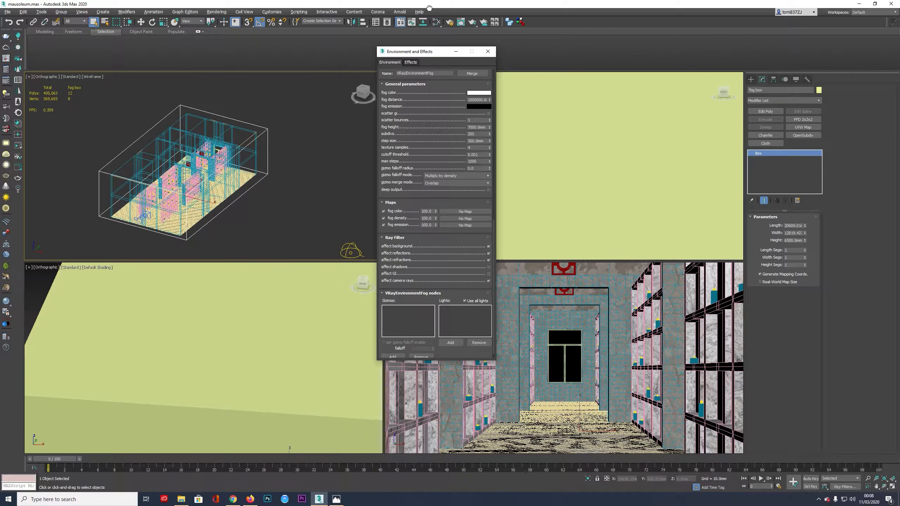
click(392, 351)
click(327, 354)
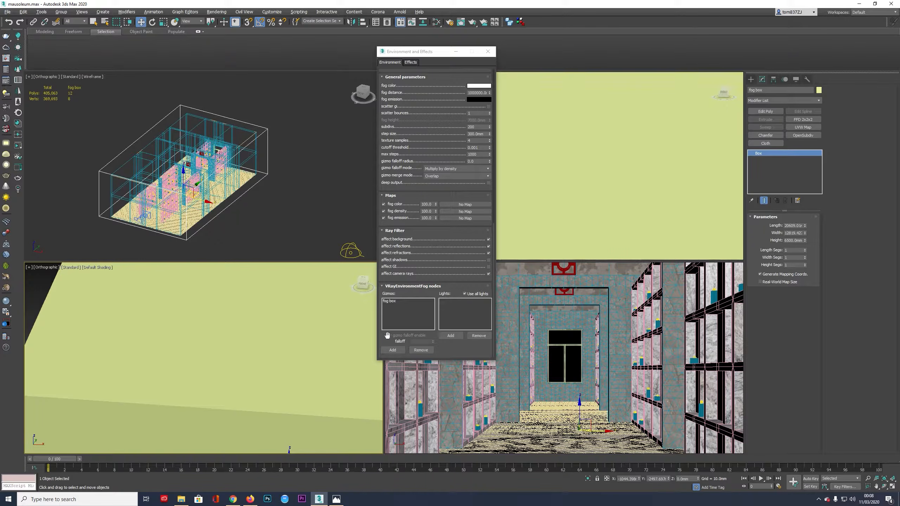
click(393, 350)
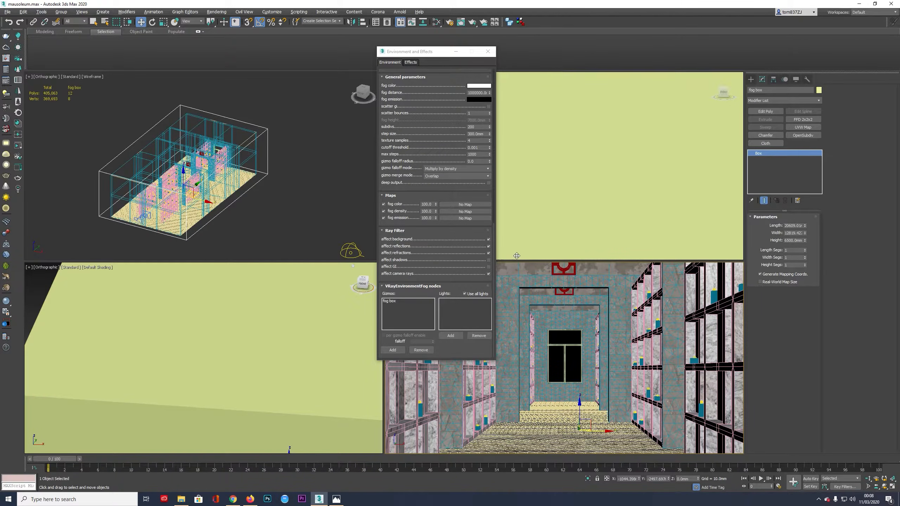
- Render the physical camera view with the fog gizmo, check the VRayAtmosphere channel, and return to the RGB color channel
key(shift+q)
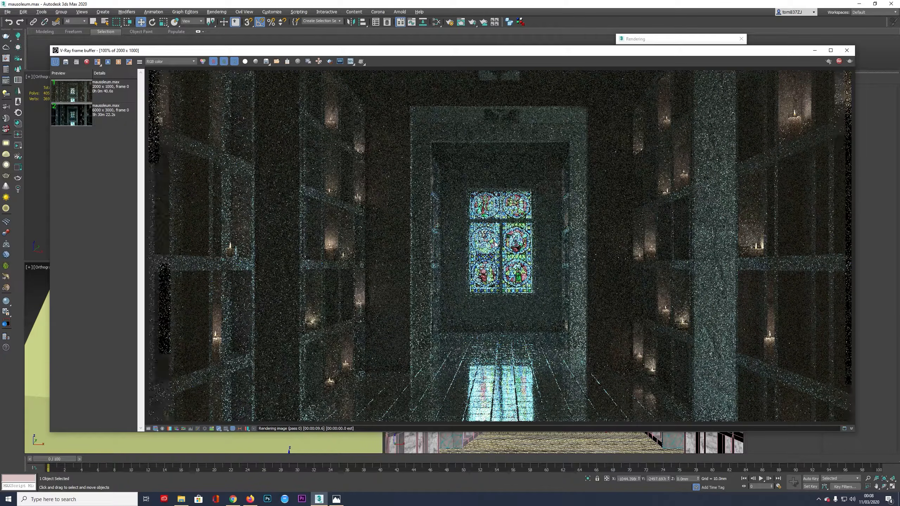
click(170, 61)
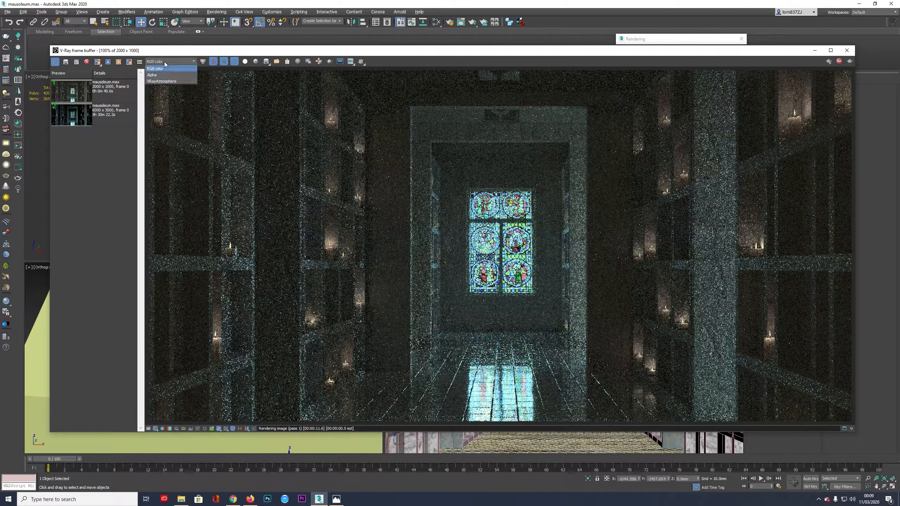
click(168, 100)
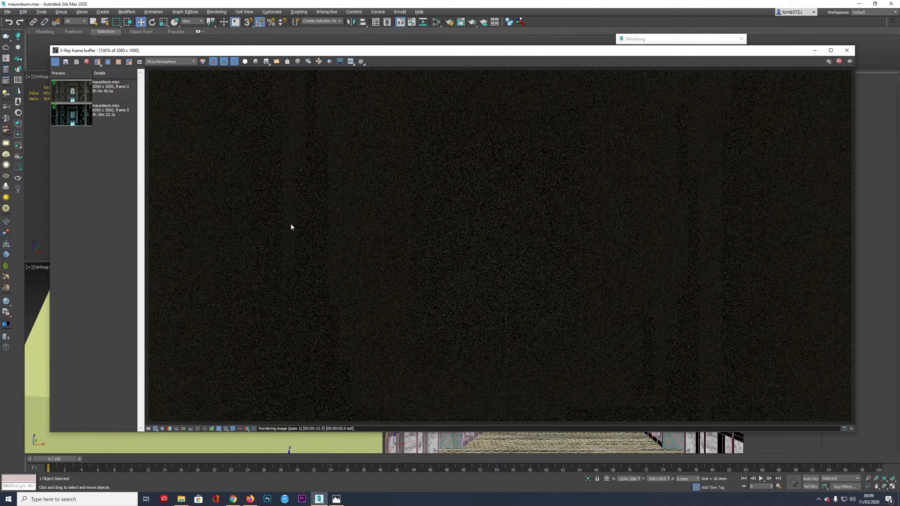
click(170, 62)
click(170, 69)
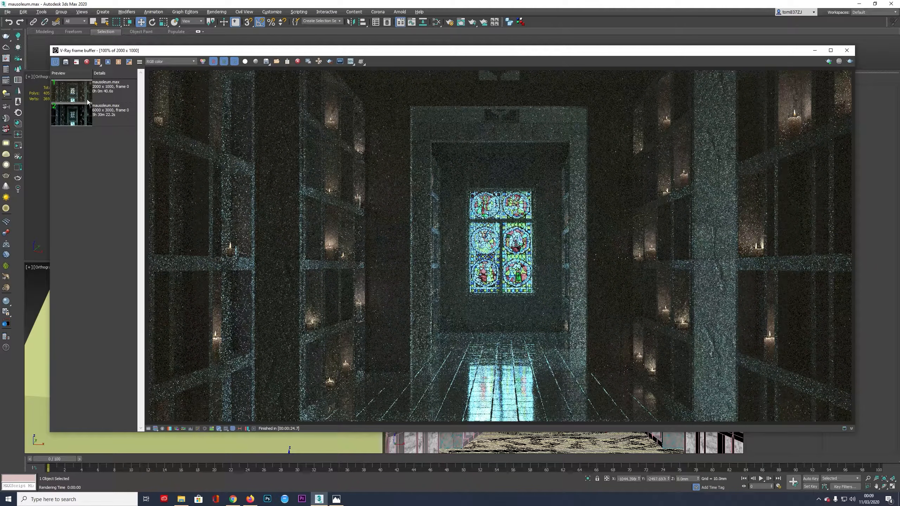
- Save the new render to the history and compare it with the previous render by sweeping the A/B divider across the image
click(100, 98)
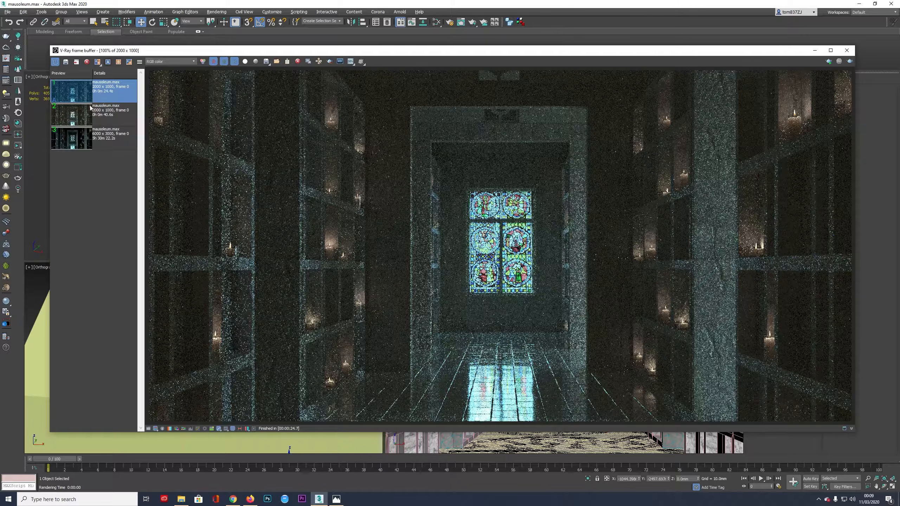
click(91, 107)
click(97, 61)
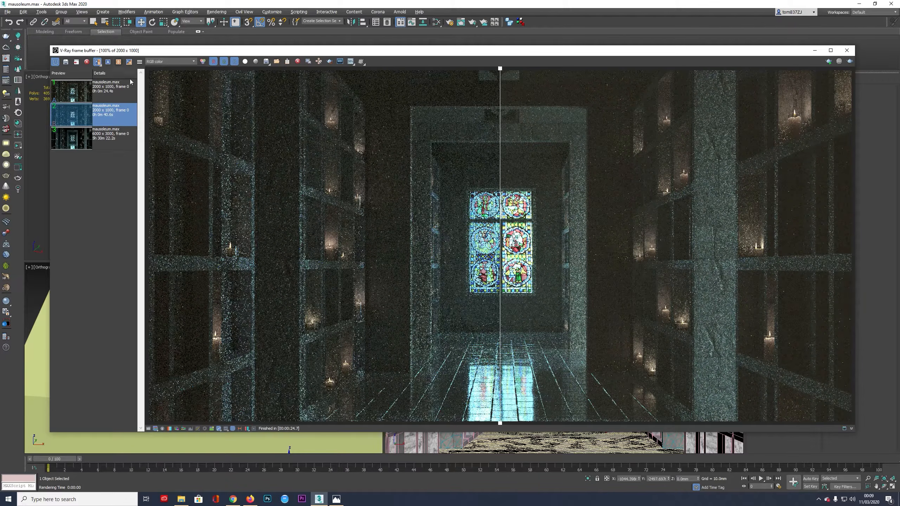
drag(506, 72, 520, 219)
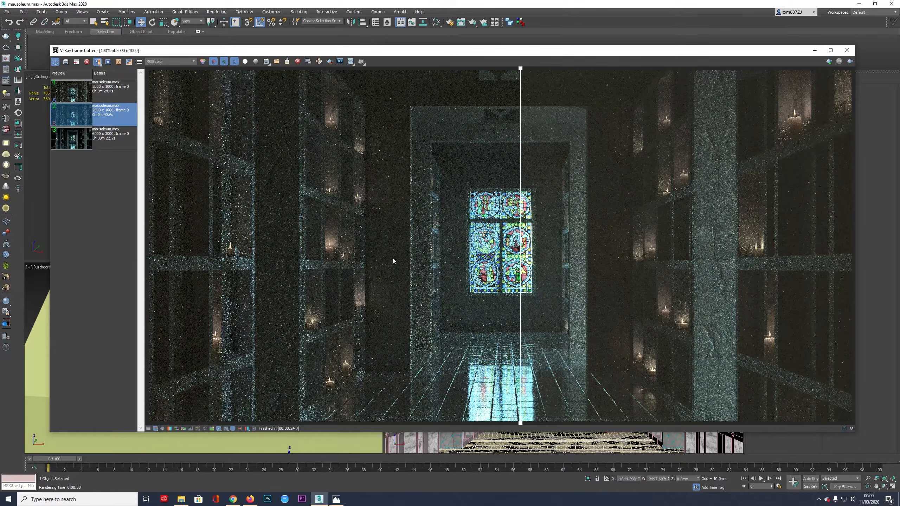
drag(519, 75, 208, 159)
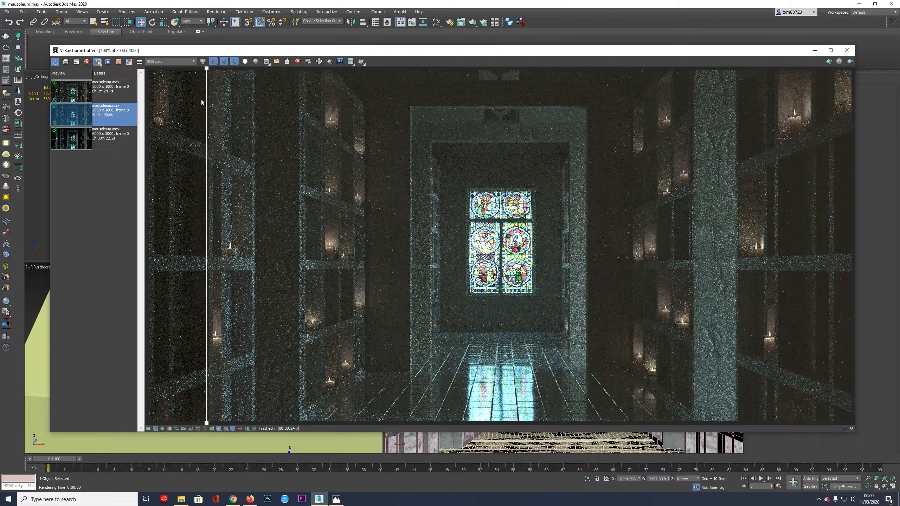
drag(206, 70, 496, 117)
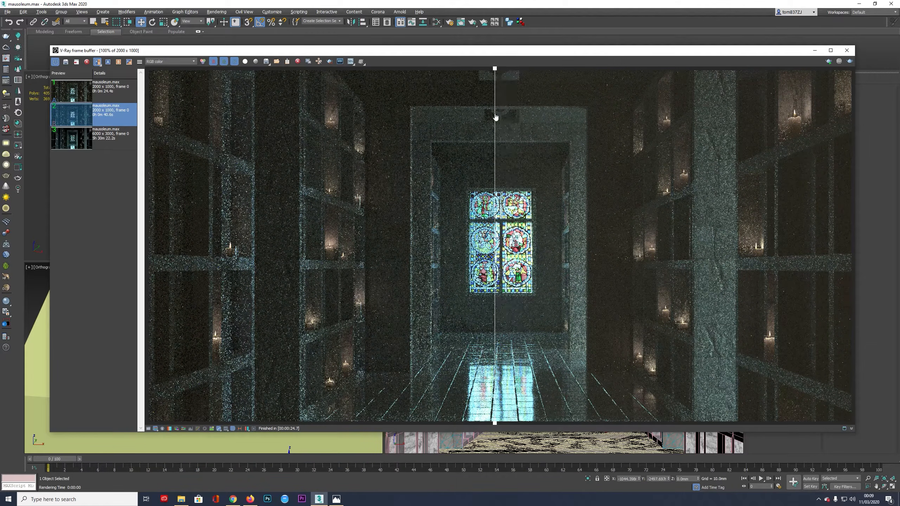
- Finish comparing the two renders with the A/B divider, turn off the comparison and close the frame buffer
drag(497, 76, 477, 171)
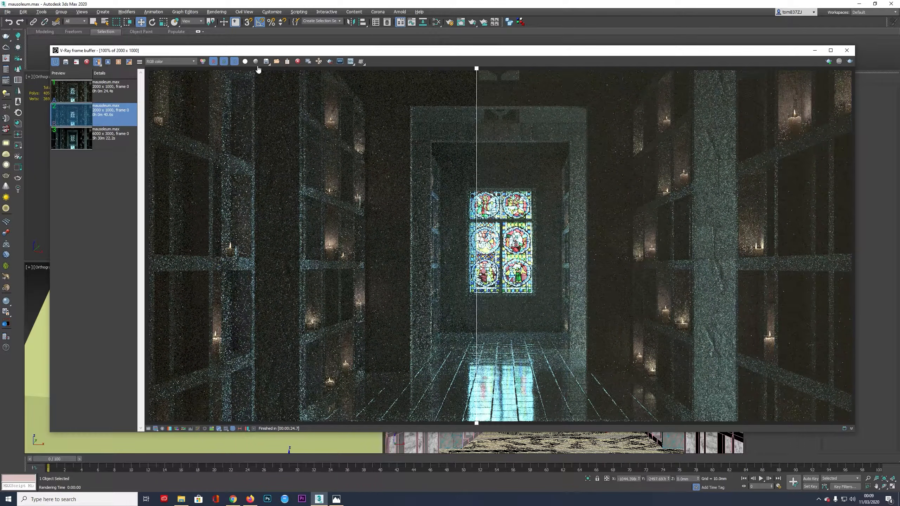
click(98, 62)
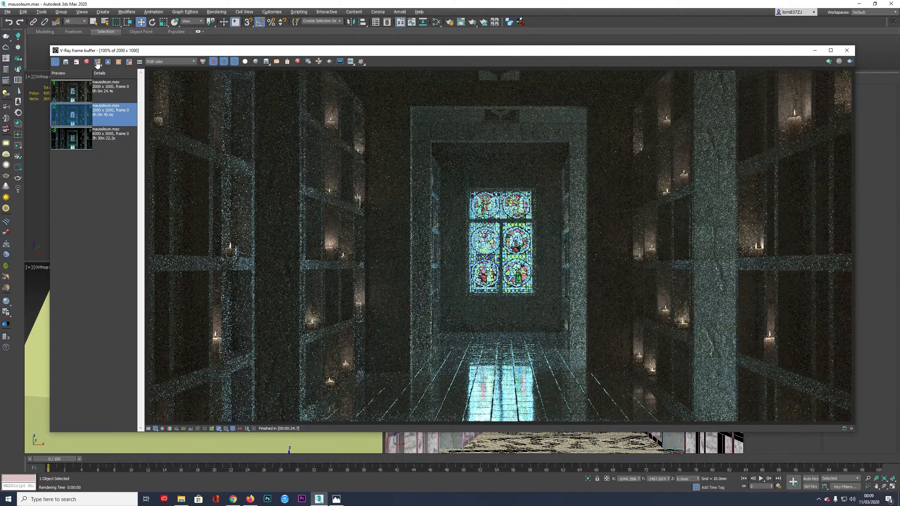
click(847, 51)
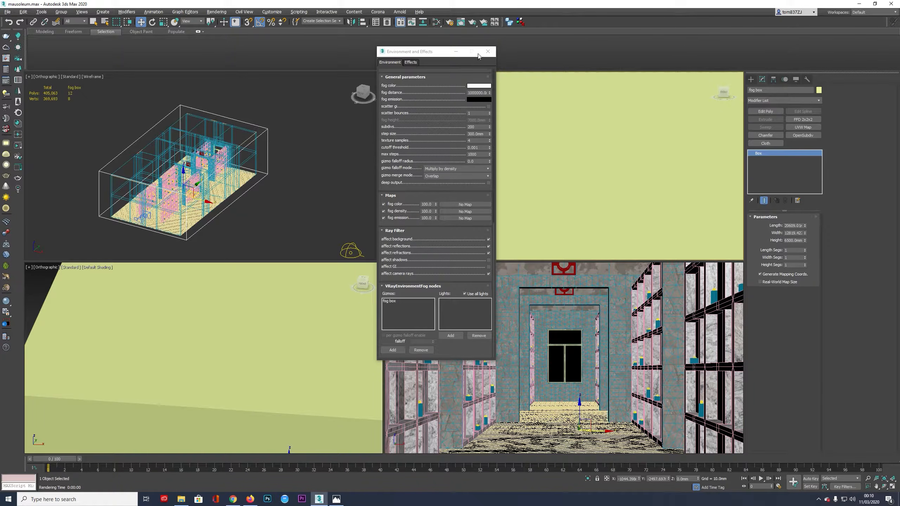
- Review the VRayEnvironmentFog parameters and gizmo falloff modes, and set the gizmo merge mode to Blend
scroll(203, 193, up, 3)
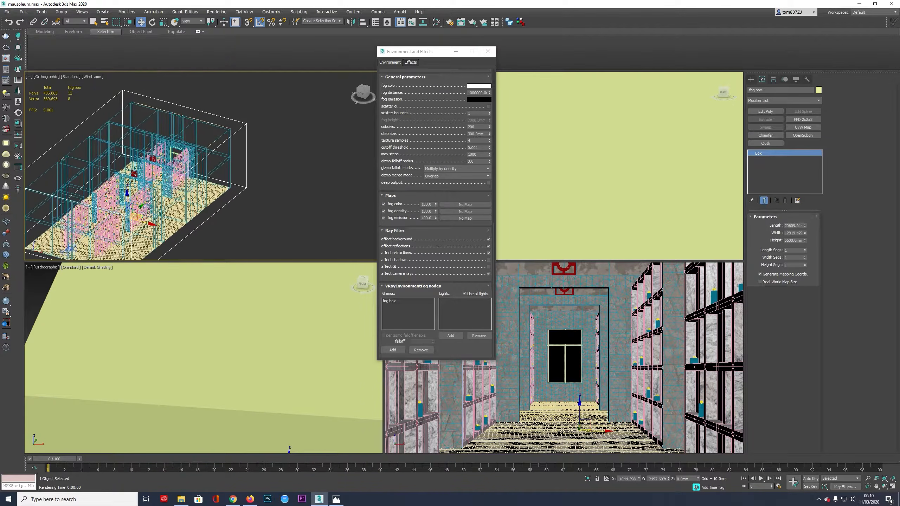
middle_drag(204, 193, 257, 162)
key(t)
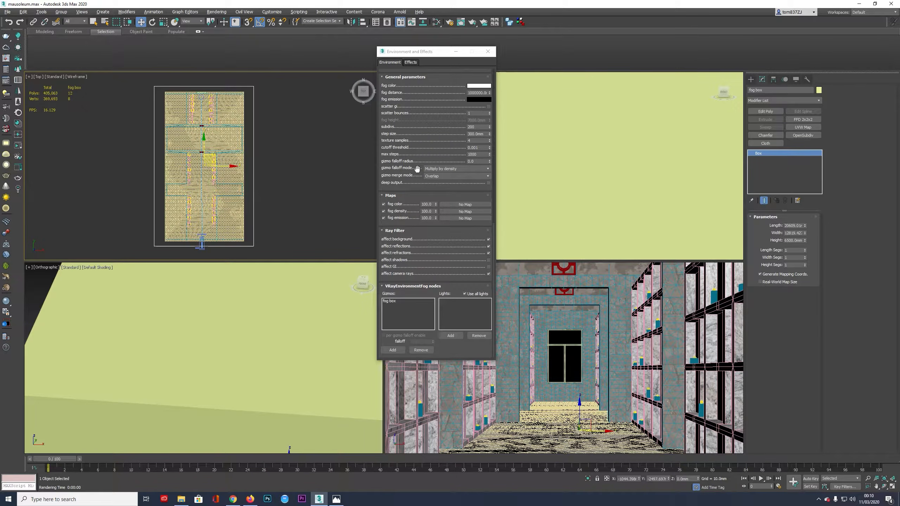
scroll(411, 270, up, 5)
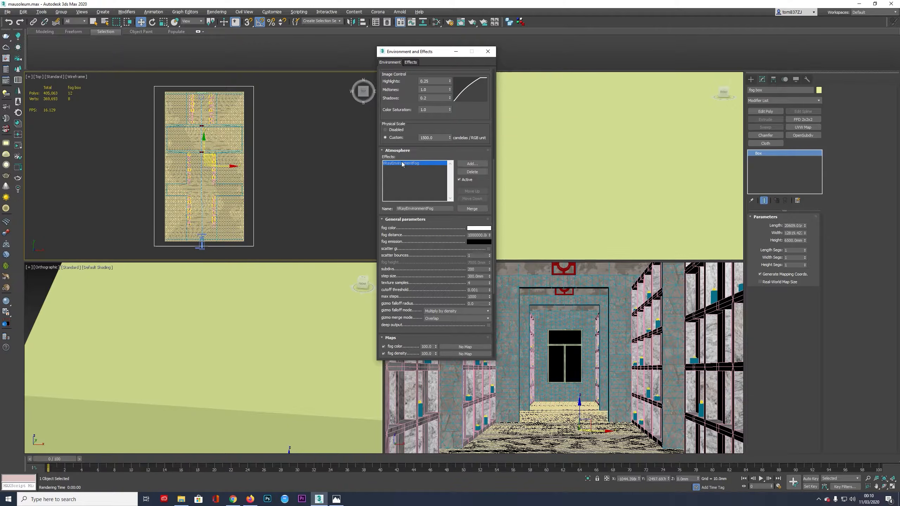
scroll(429, 214, down, 5)
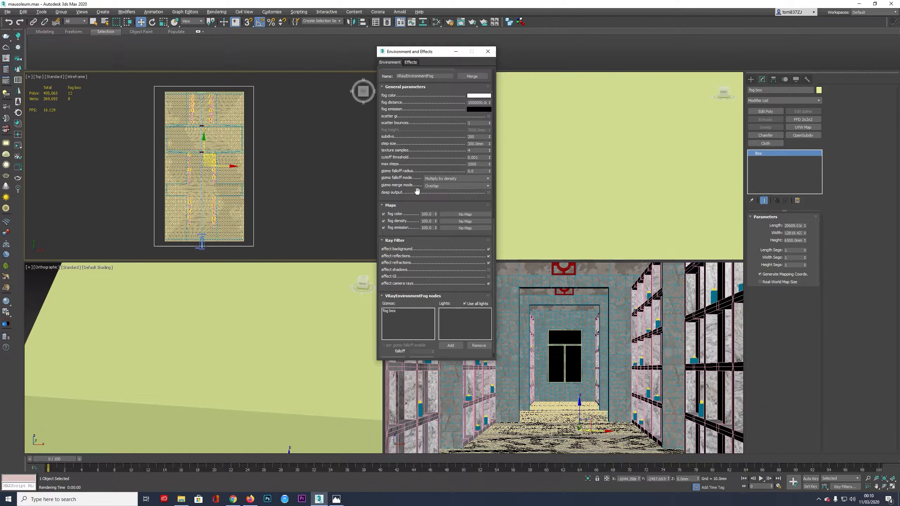
scroll(414, 202, up, 1)
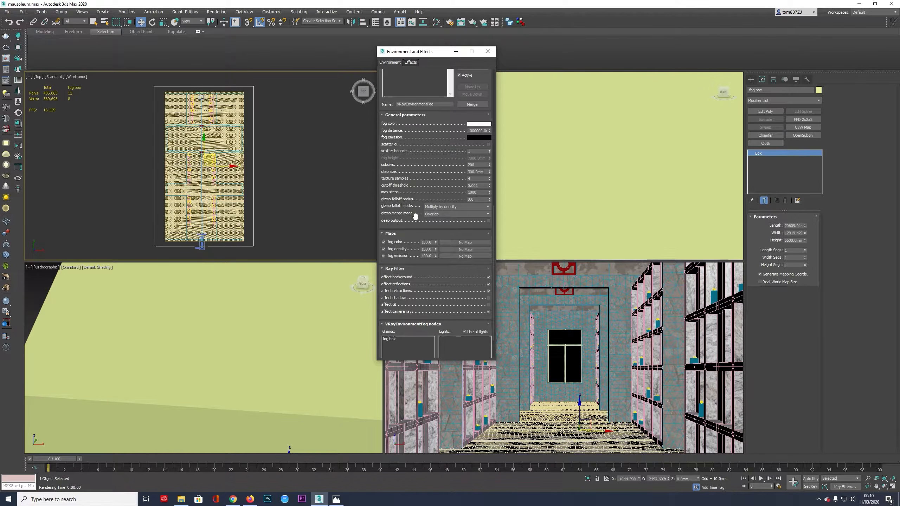
click(446, 207)
click(446, 207)
click(432, 214)
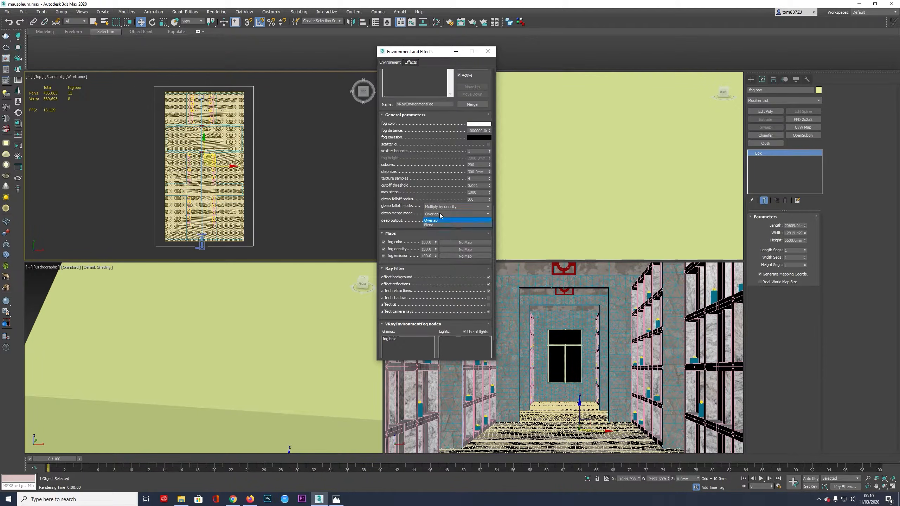
click(432, 225)
- Draw a box about 6430 mm wide in the top view, filling the central bay between the two doorways
click(750, 79)
click(769, 121)
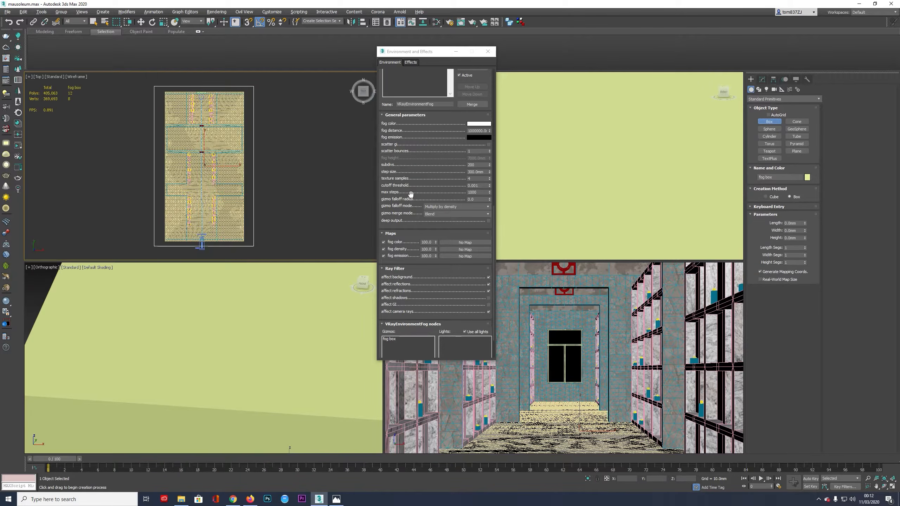
scroll(181, 145, up, 3)
scroll(182, 118, down, 2)
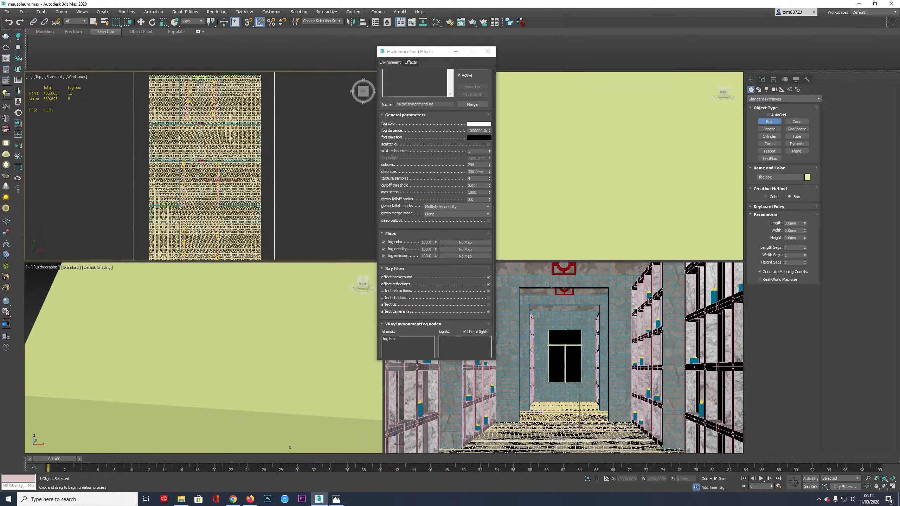
scroll(174, 135, up, 2)
drag(170, 119, 270, 171)
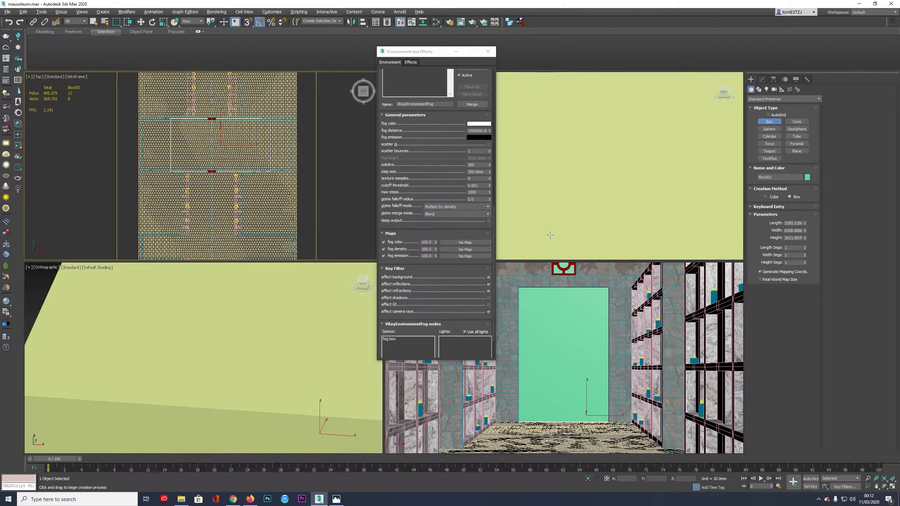
- Set the new box's height to 6500 mm and shift it slightly along X to centre it in the bay
click(764, 80)
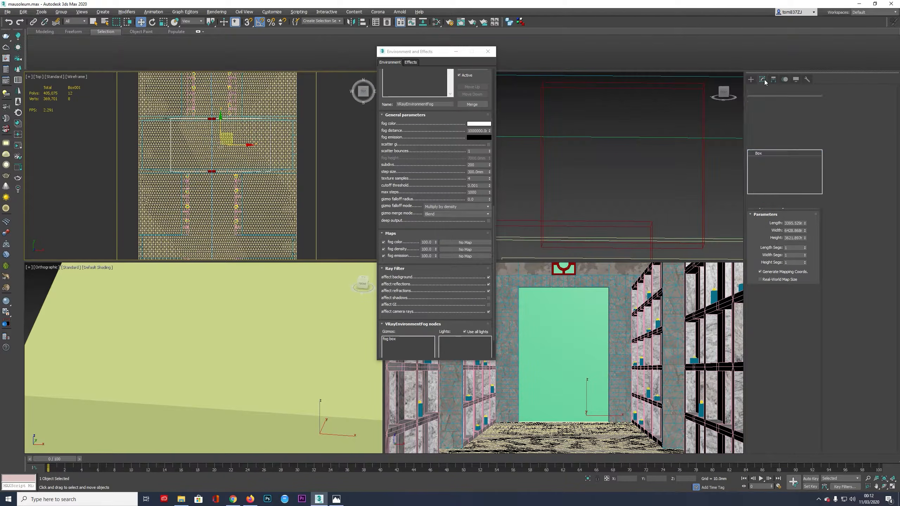
double_click(792, 241)
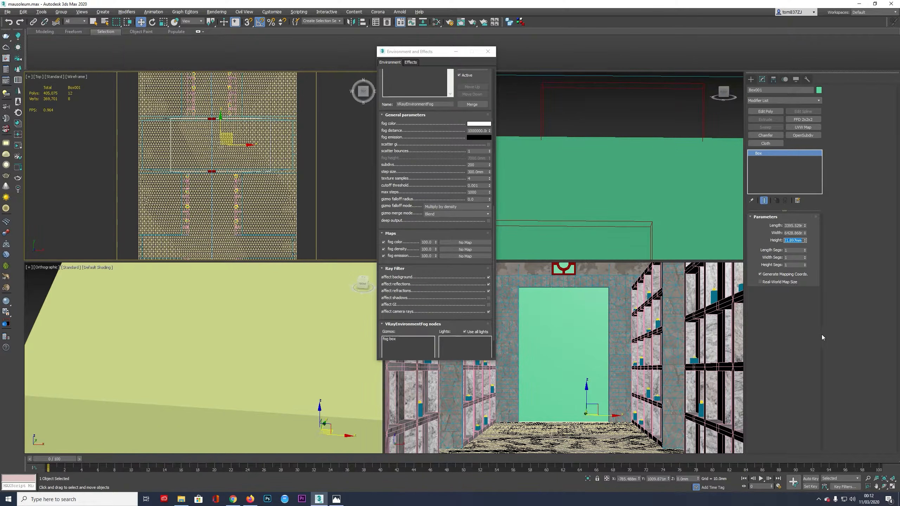
text(6500)
key(Return)
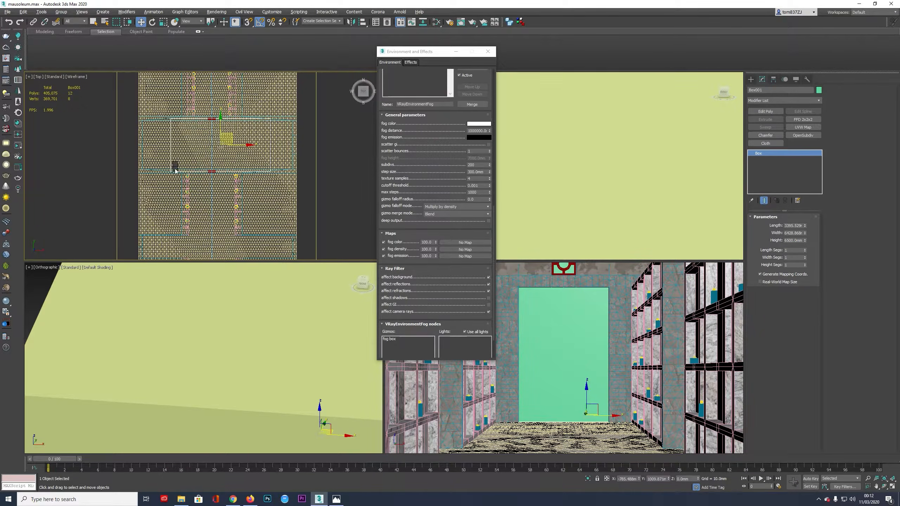
drag(241, 144, 234, 144)
alt+middle_drag(248, 149, 272, 135)
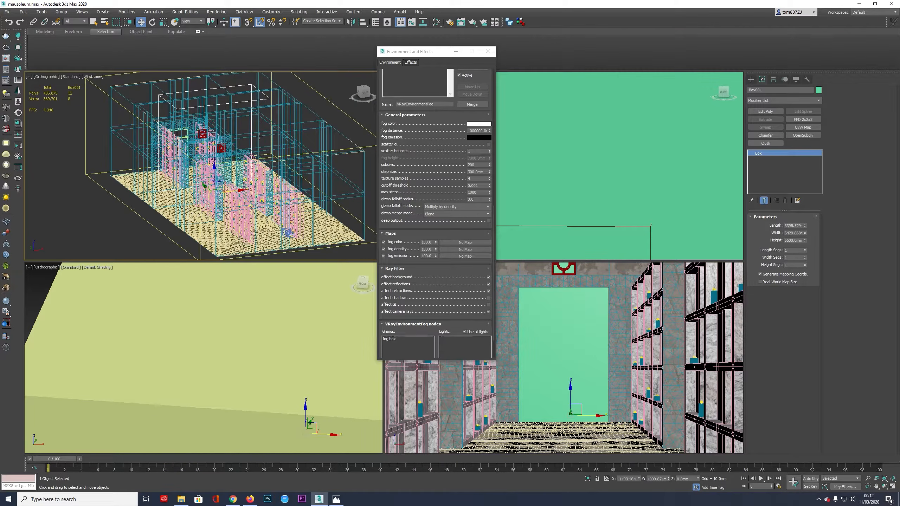
- Rename the new box as "fog box 2"
double_click(769, 90)
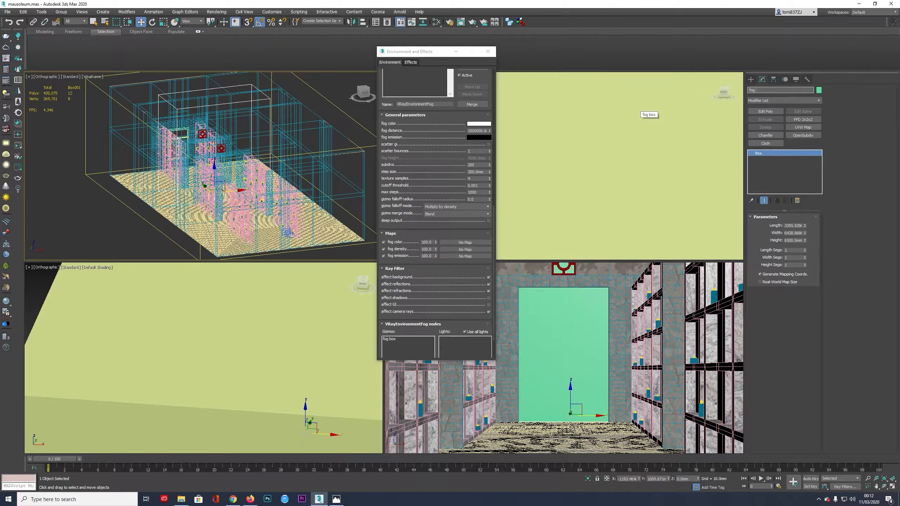
text(fog box 2)
key(Return)
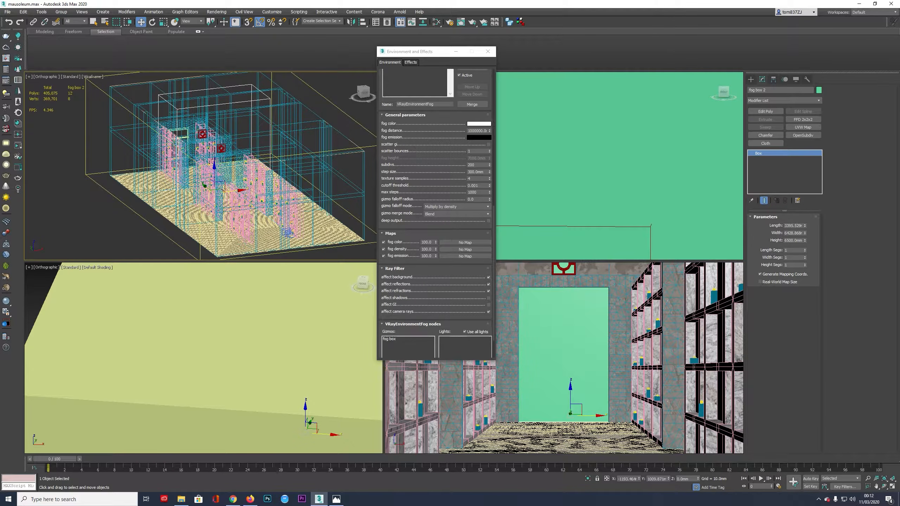
- Add an Edit Poly modifier to fog box 2 and clone its box element along Y into the next bay toward the camera
click(767, 112)
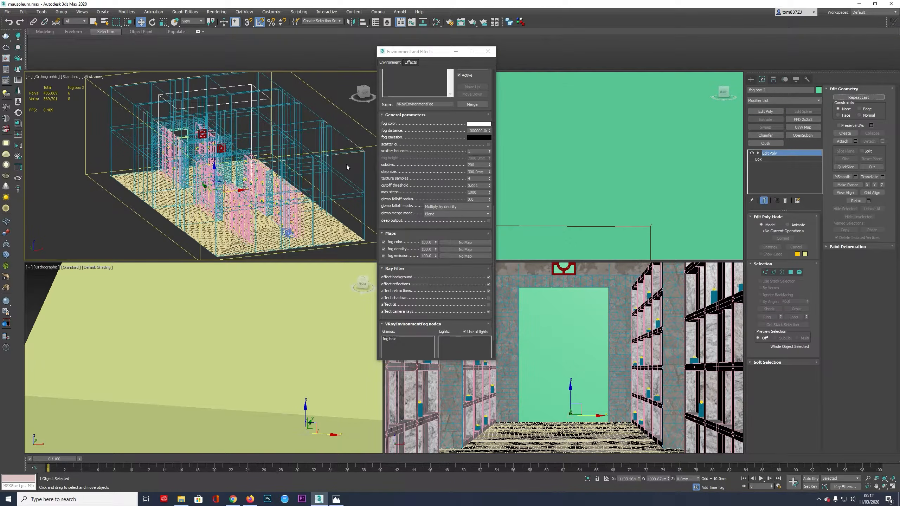
key(t)
scroll(229, 150, down, 4)
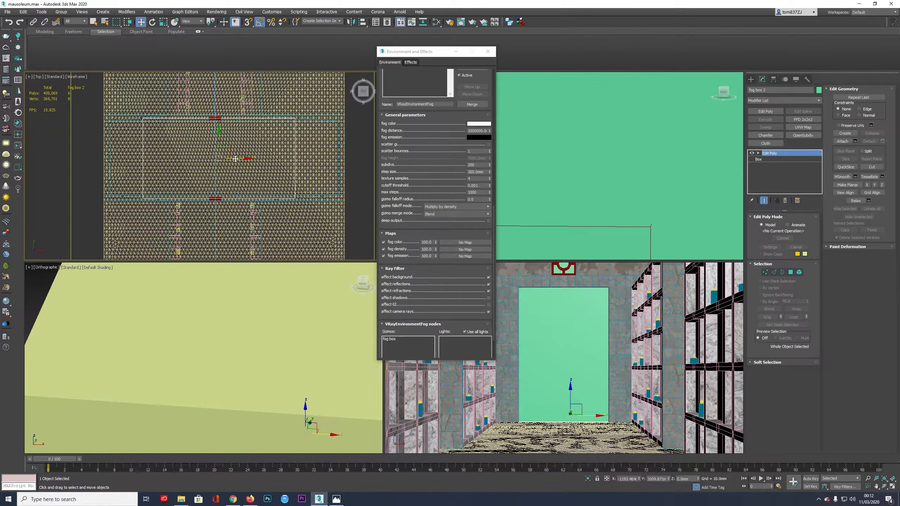
click(240, 161)
scroll(241, 162, down, 4)
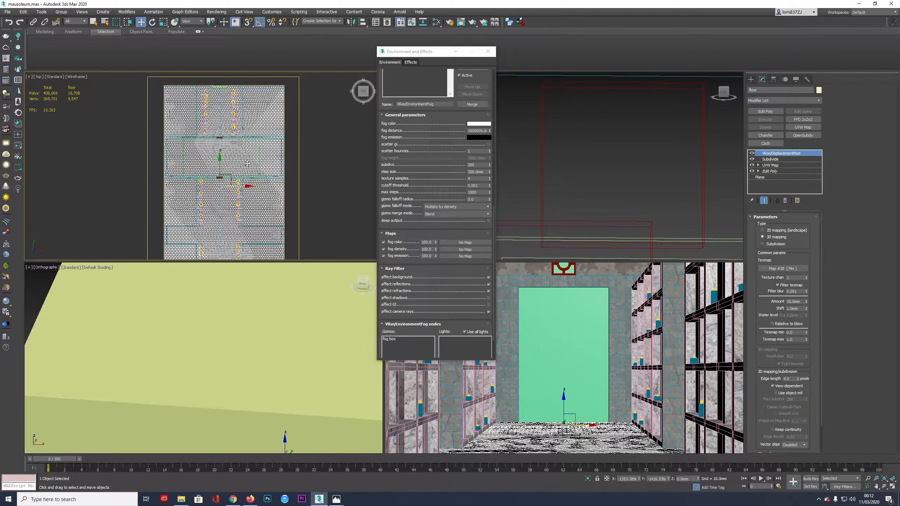
click(249, 158)
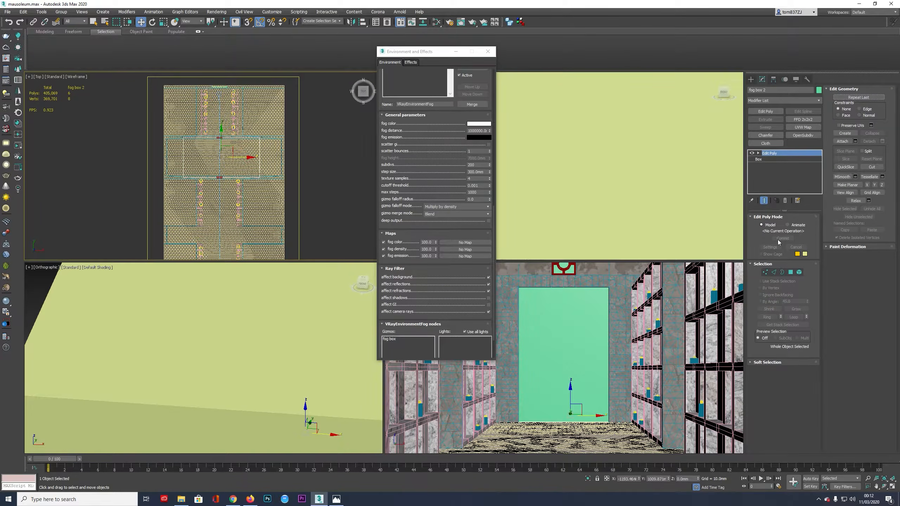
click(799, 272)
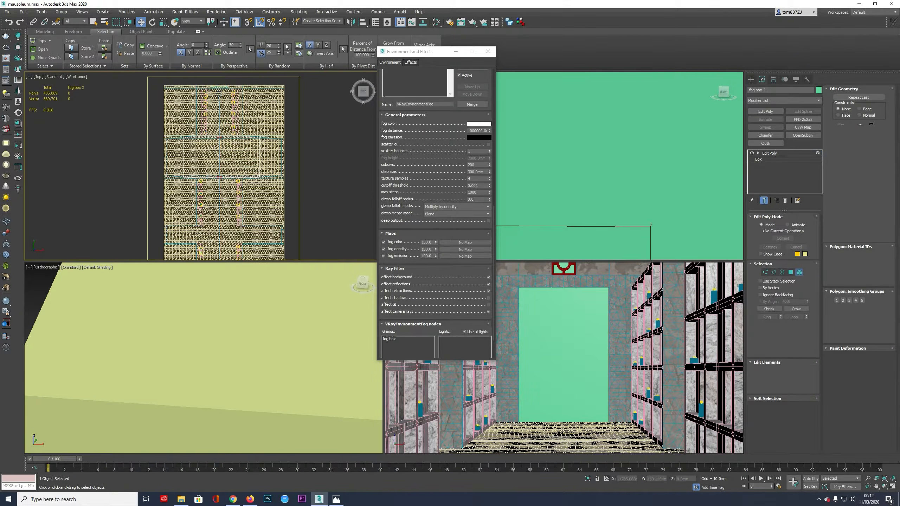
click(217, 146)
middle_drag(217, 145, 216, 119)
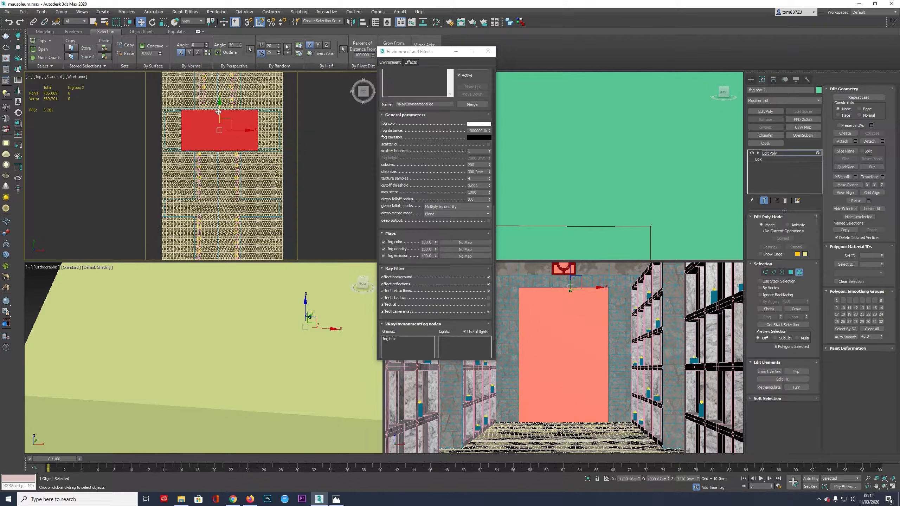
drag(219, 113, 220, 178)
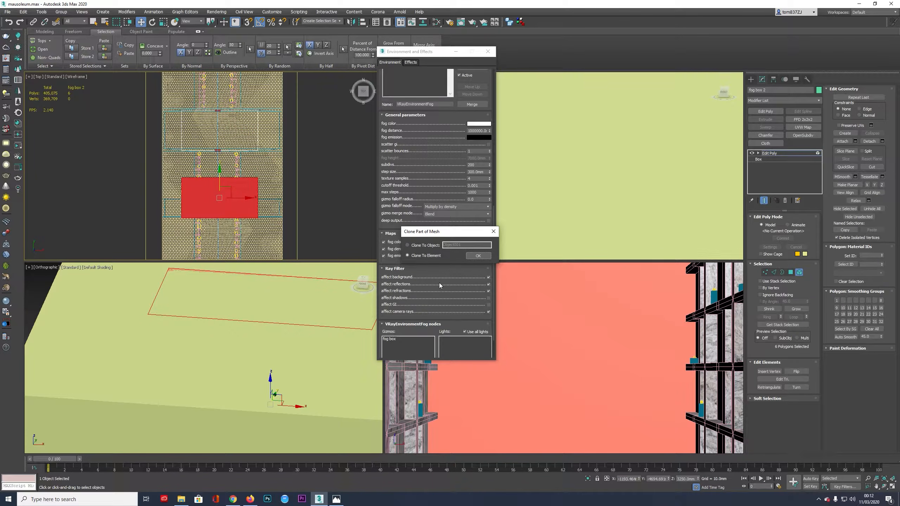
click(473, 256)
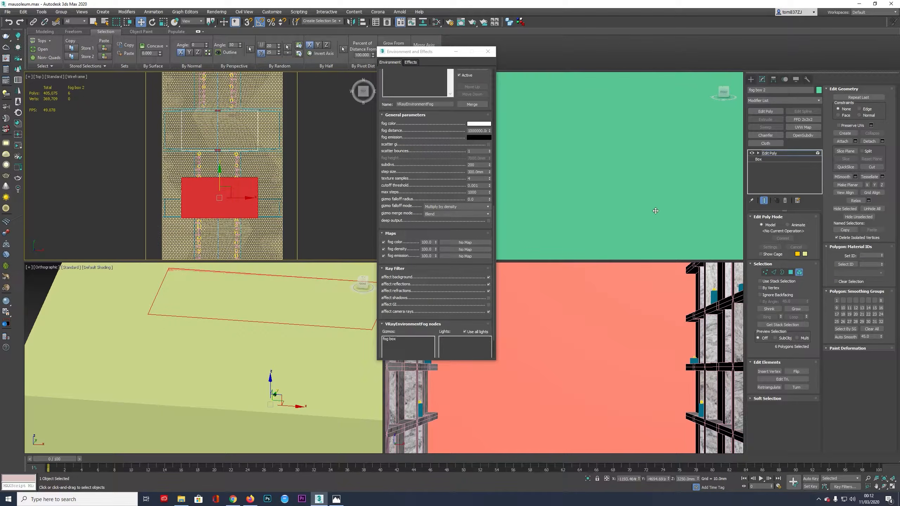
- Move the cloned element's far-end vertices along Y to line up with the bay wall, and exit vertex editing
click(765, 272)
drag(165, 155, 305, 191)
scroll(221, 121, up, 5)
drag(232, 171, 232, 178)
scroll(204, 177, down, 4)
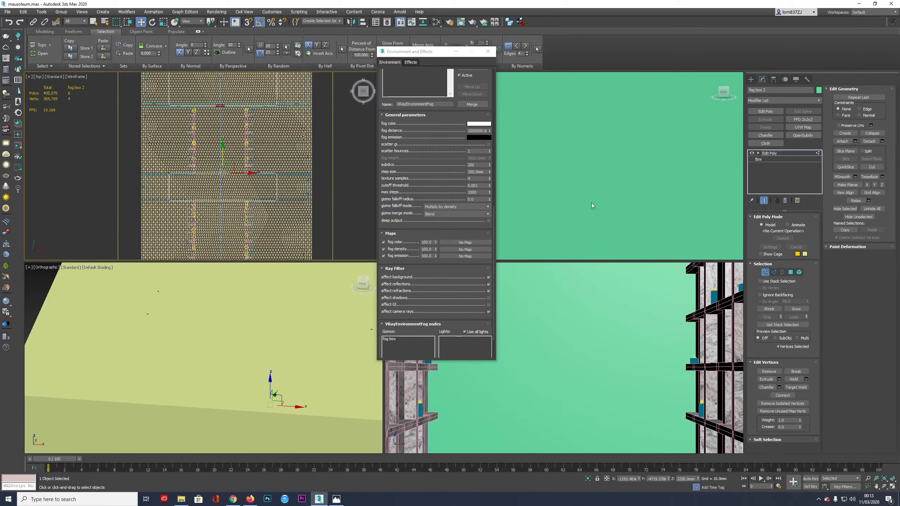
click(775, 153)
- Collapse fog box 2's modifier stack and edit its object properties
alt+middle_drag(246, 191, 212, 184)
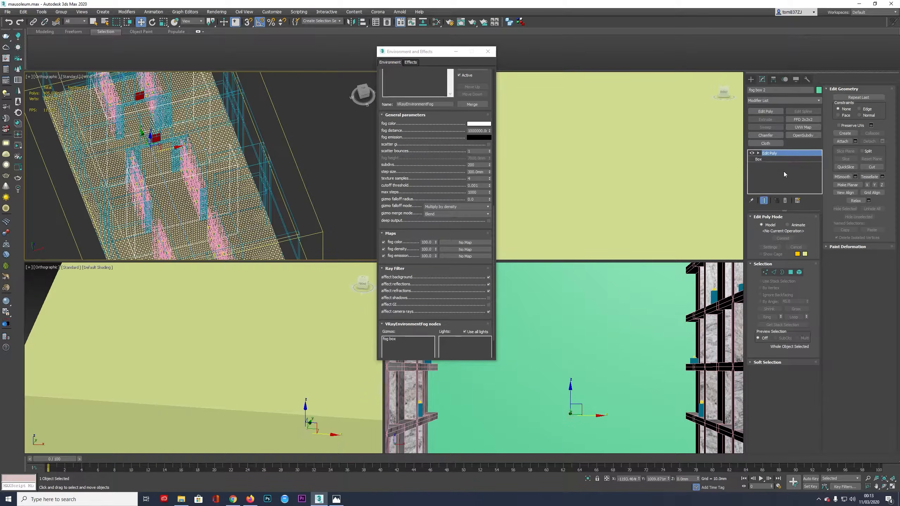
right_click(786, 152)
click(811, 216)
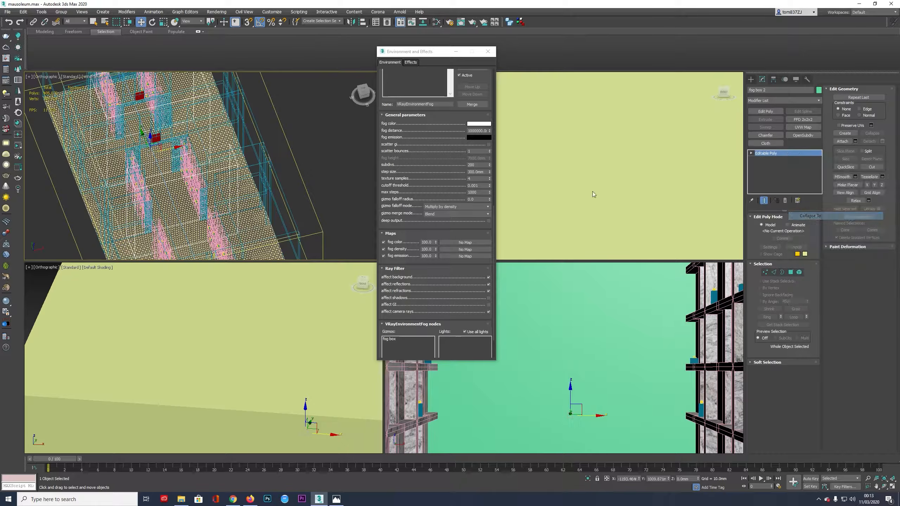
right_click(287, 136)
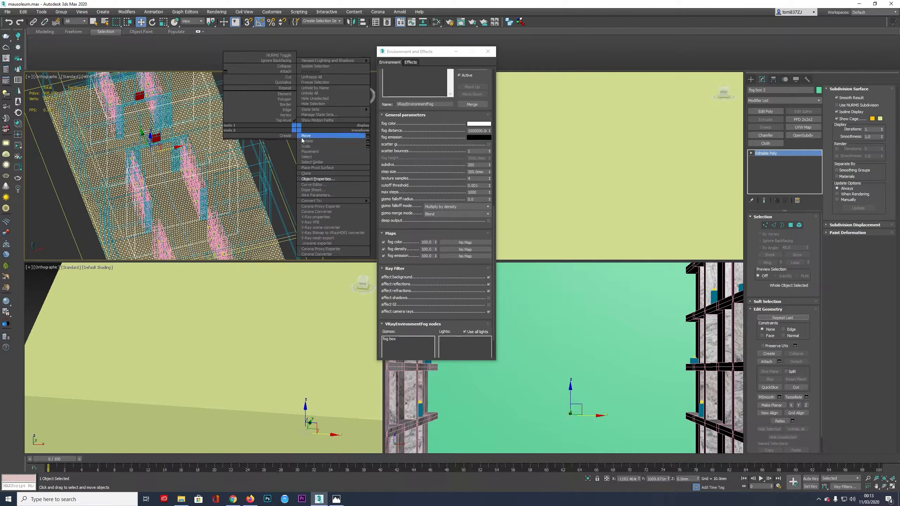
click(311, 177)
click(454, 280)
click(473, 348)
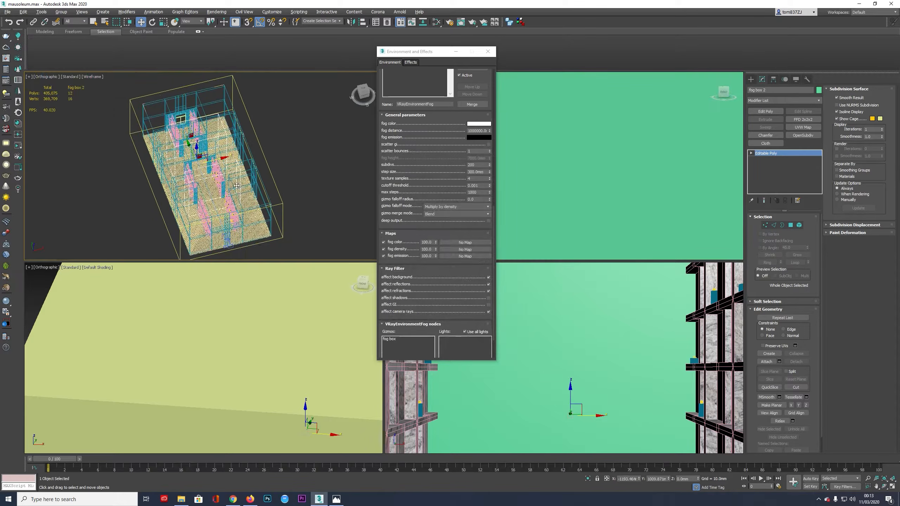
- Add the large fog box to the selection and hide both fog boxes
ctrl+click(257, 174)
right_click(269, 166)
click(283, 141)
- Isolate the mausoleum's ceiling plane in shaded display and inspect it from above and below
mouse_move(275, 145)
alt+middle_down()
mouse_move(229, 179)
mouse_move(239, 177)
mouse_move(193, 181)
mouse_move(196, 191)
mouse_move(171, 123)
alt+middle_up()
key(F3)
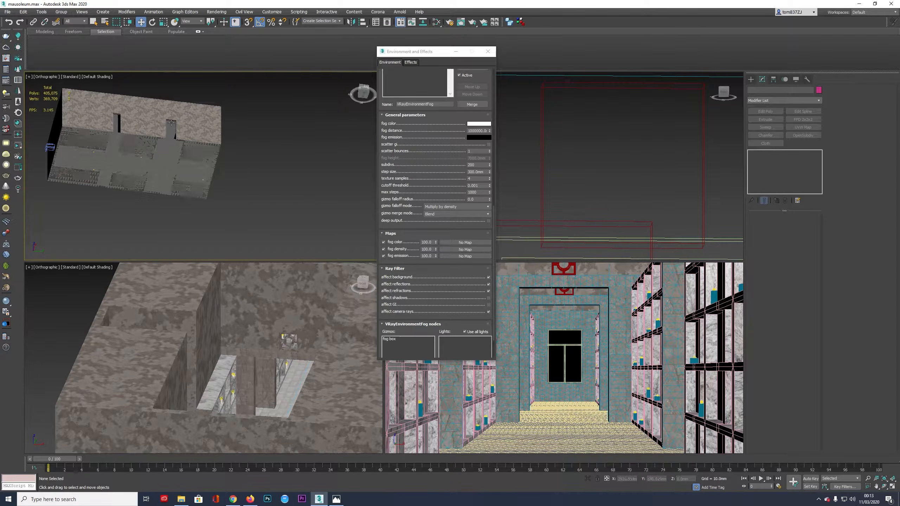
scroll(172, 123, up, 5)
click(183, 142)
key(alt+q)
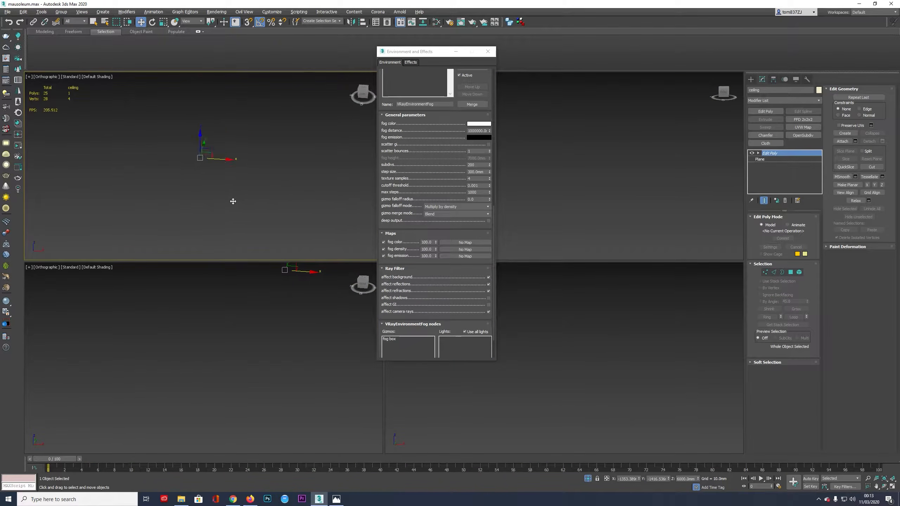
alt+middle_drag(233, 201, 376, 201)
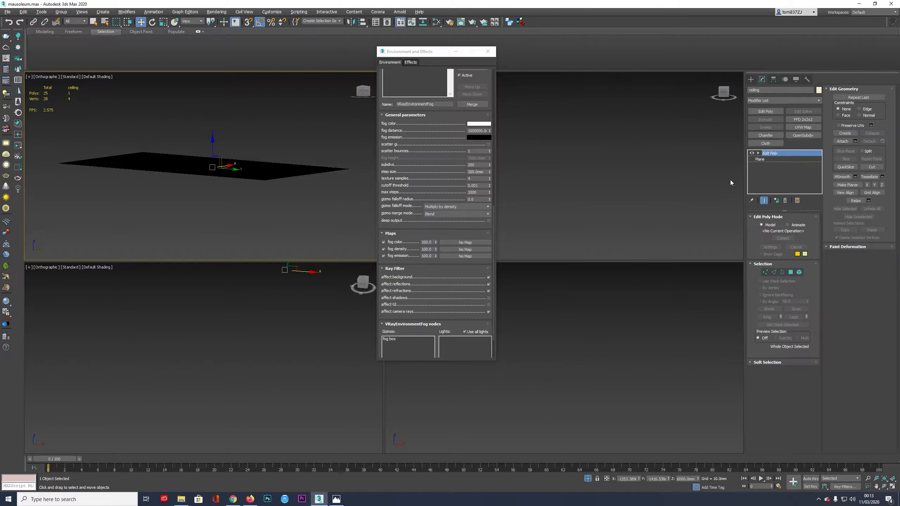
mouse_move(269, 190)
alt+middle_down()
mouse_move(243, 197)
mouse_move(262, 192)
alt+middle_up()
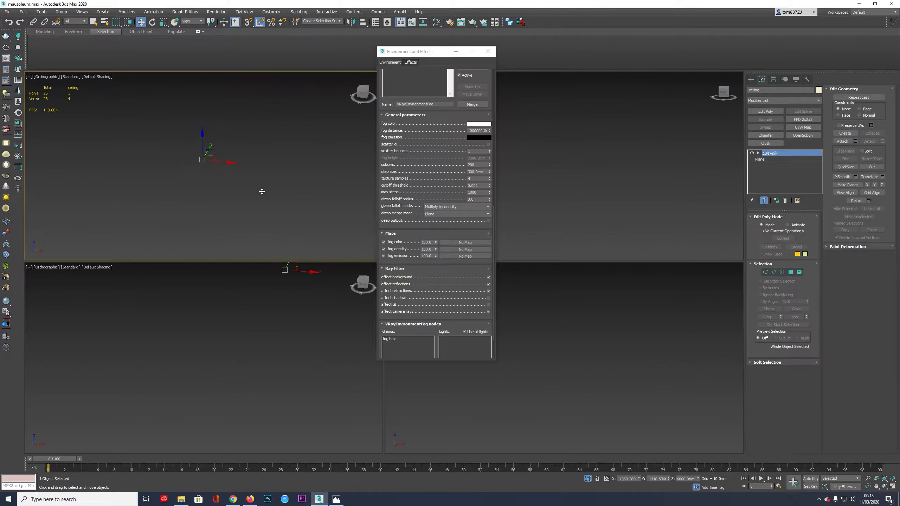
- Exit isolation and turn off Backface Cull in the ceiling plane's object properties
alt+middle_drag(234, 165, 239, 189)
click(587, 478)
alt+middle_drag(192, 193, 223, 181)
right_click(223, 181)
mouse_move(232, 168)
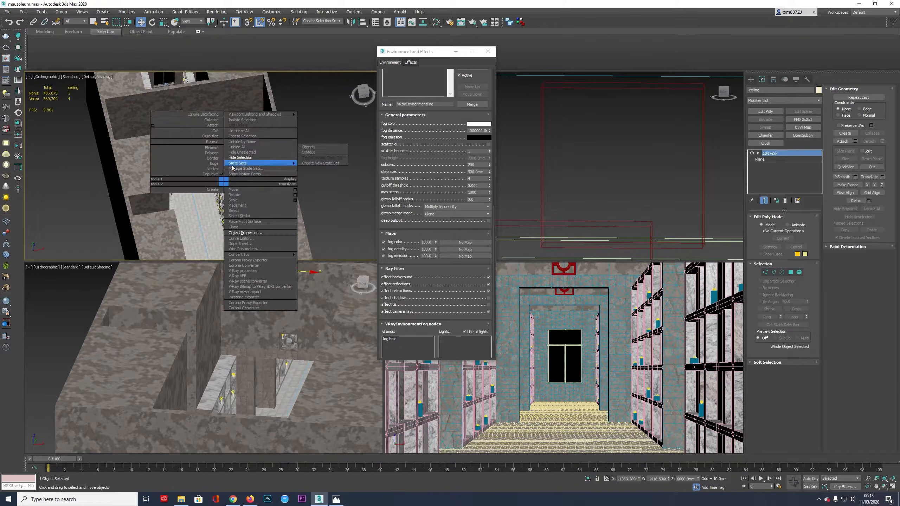
click(245, 233)
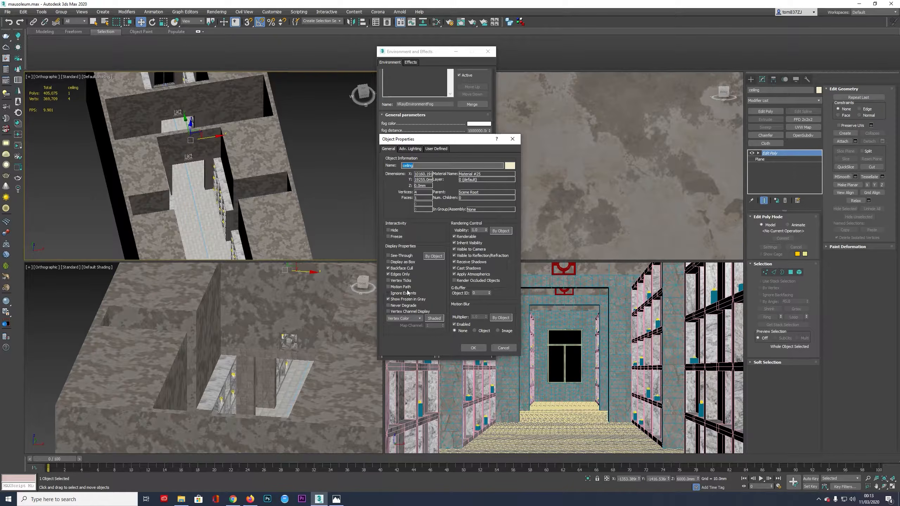
click(394, 269)
click(473, 347)
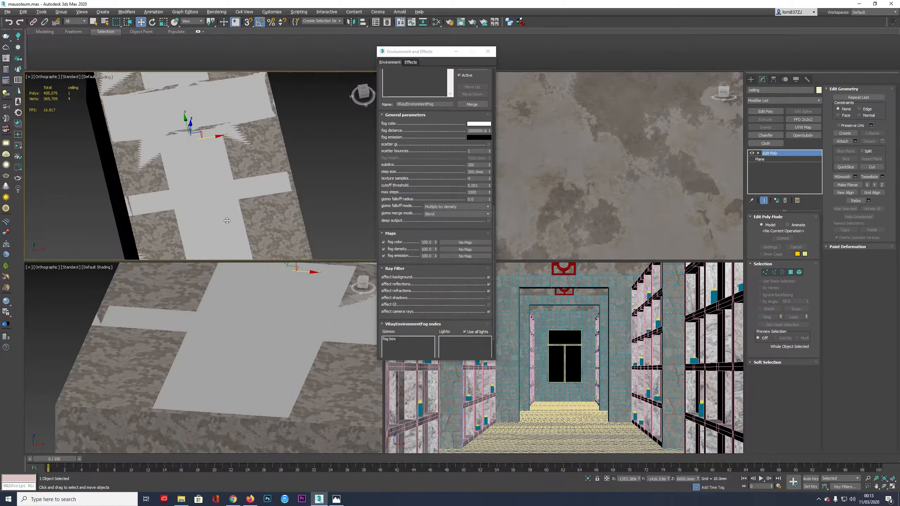
- Isolate the ceiling plane and extend its border edges upward along Z by about 775 mm to form side walls
alt+middle_drag(190, 175, 218, 202)
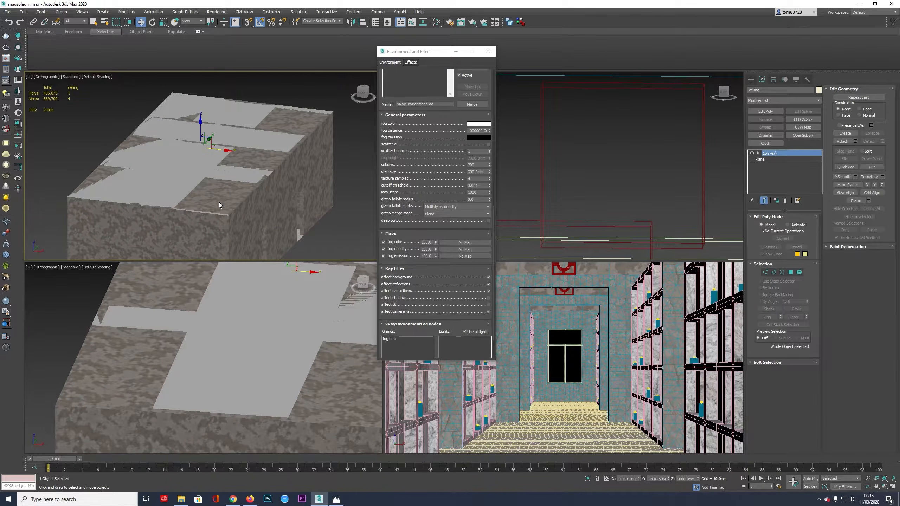
key(alt+q)
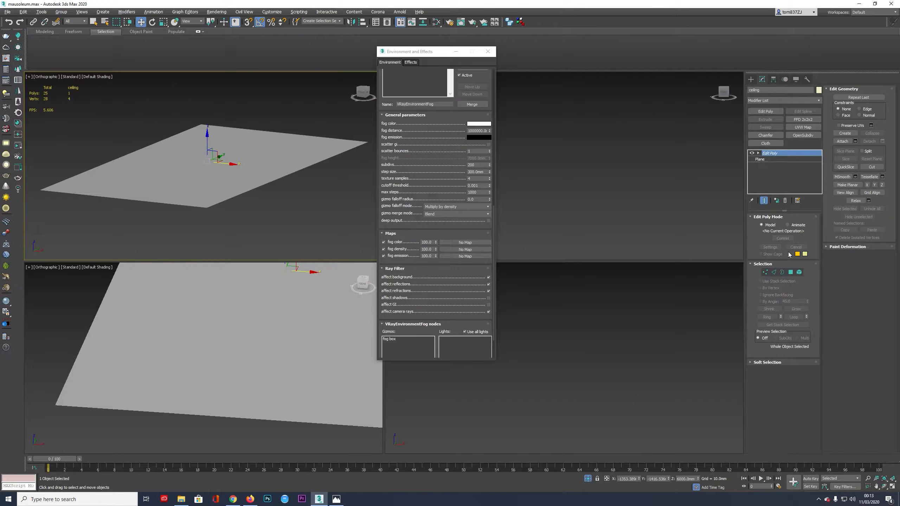
click(782, 272)
click(301, 173)
alt+middle_drag(269, 167, 252, 188)
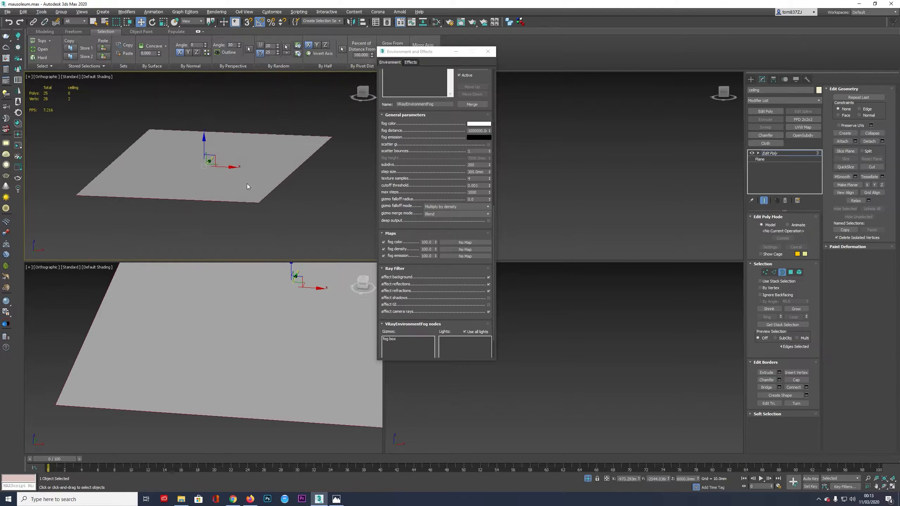
shift+drag(203, 145, 212, 143)
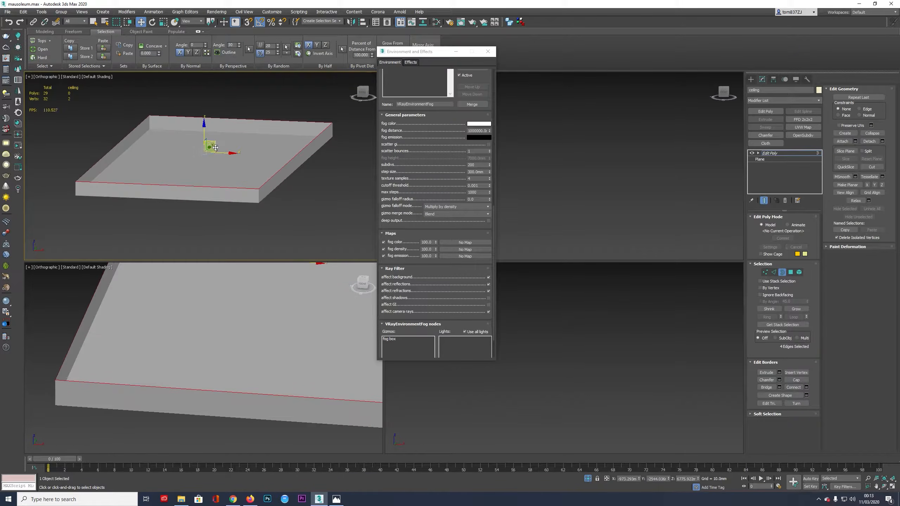
- Cap the raised open border to close the ceiling into a solid slab, and exit border editing
right_click(227, 136)
click(213, 152)
alt+middle_drag(226, 171, 599, 174)
click(778, 154)
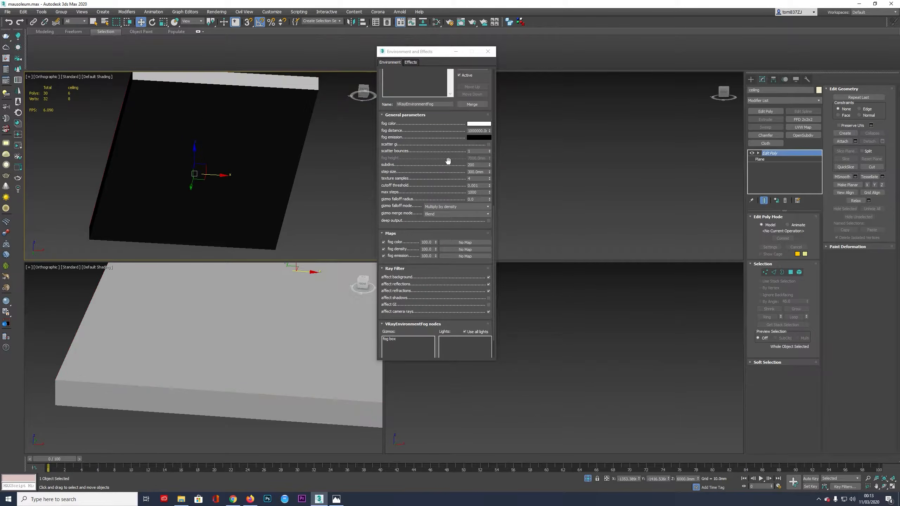
alt+middle_drag(226, 161, 221, 154)
- Pick the ceiling's material into the Slate Material Editor, inspect its parameters, and close the editor
key(m)
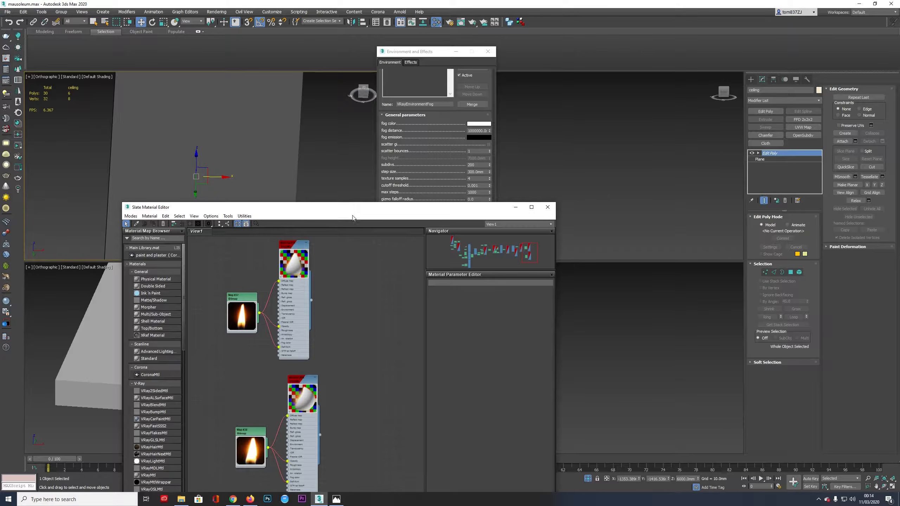
middle_drag(436, 268, 315, 273)
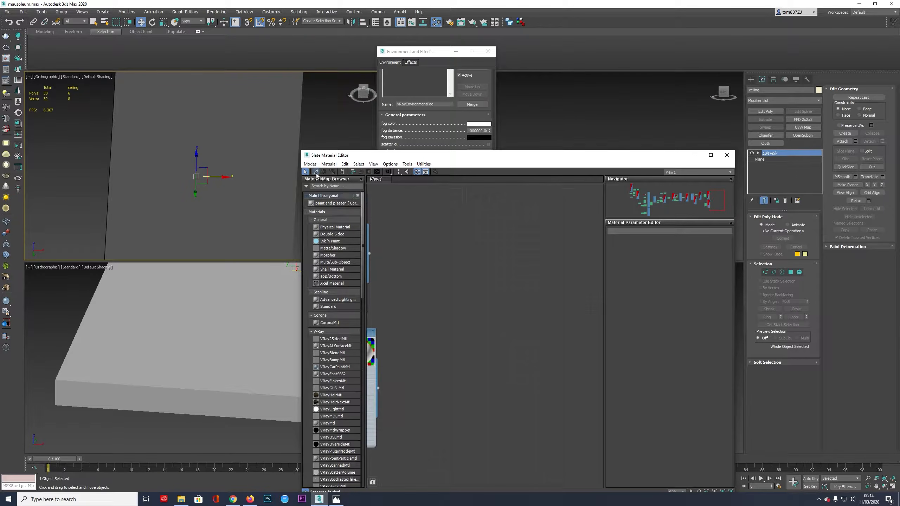
click(316, 173)
click(276, 191)
drag(479, 329, 471, 290)
double_click(477, 295)
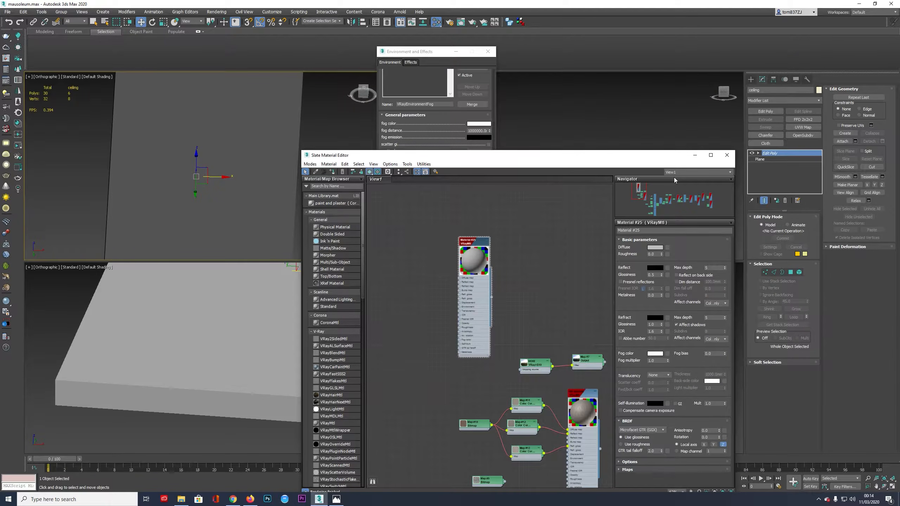
click(726, 155)
- In the front view, lower the slab's top vertices to leave it about 215 mm thick, and exit vertex editing
mouse_move(258, 220)
alt+middle_down()
mouse_move(248, 213)
mouse_move(250, 236)
alt+middle_up()
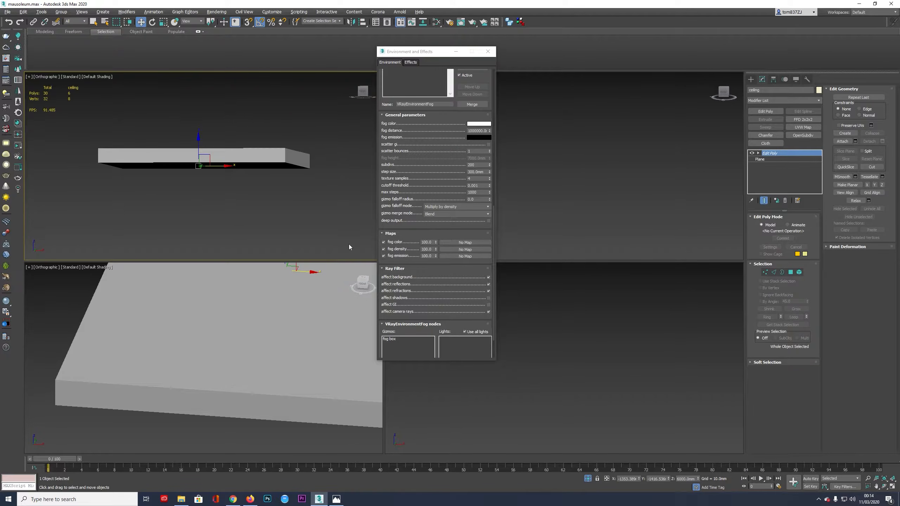
key(f)
key(1)
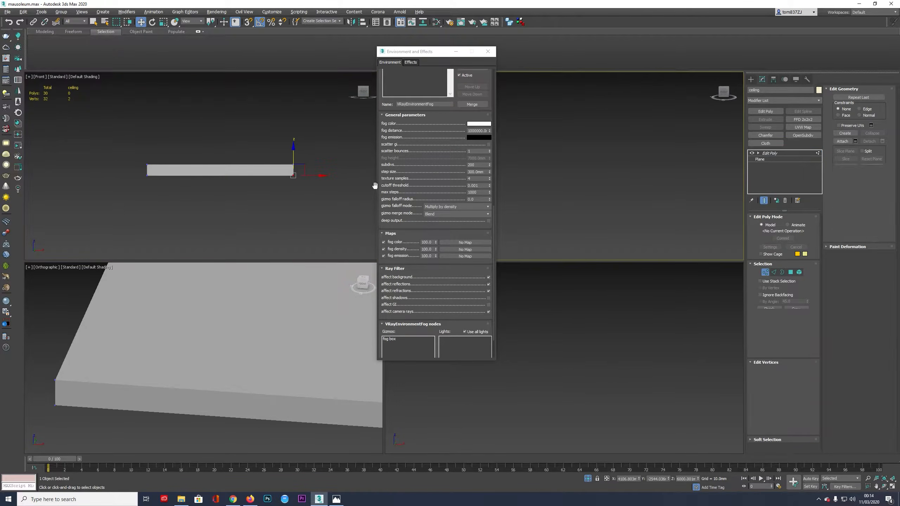
drag(104, 140, 364, 171)
scroll(203, 163, up, 4)
drag(259, 156, 248, 180)
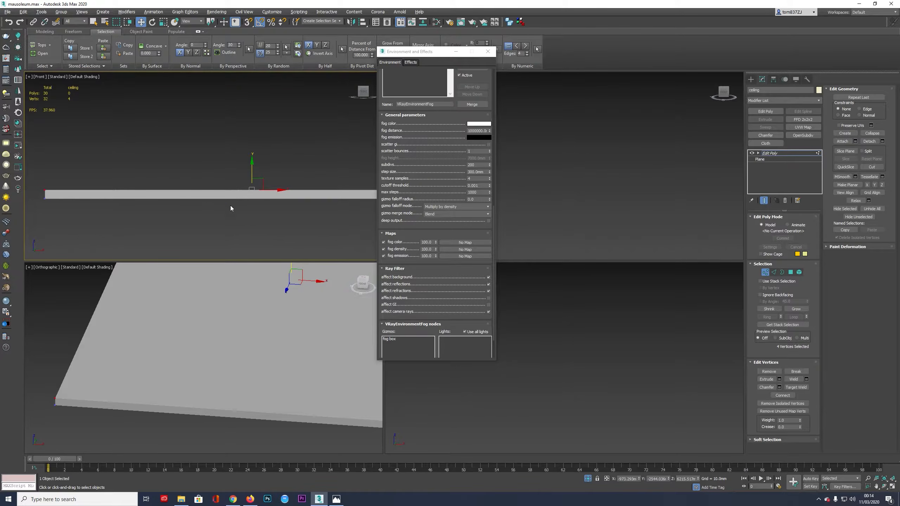
click(776, 153)
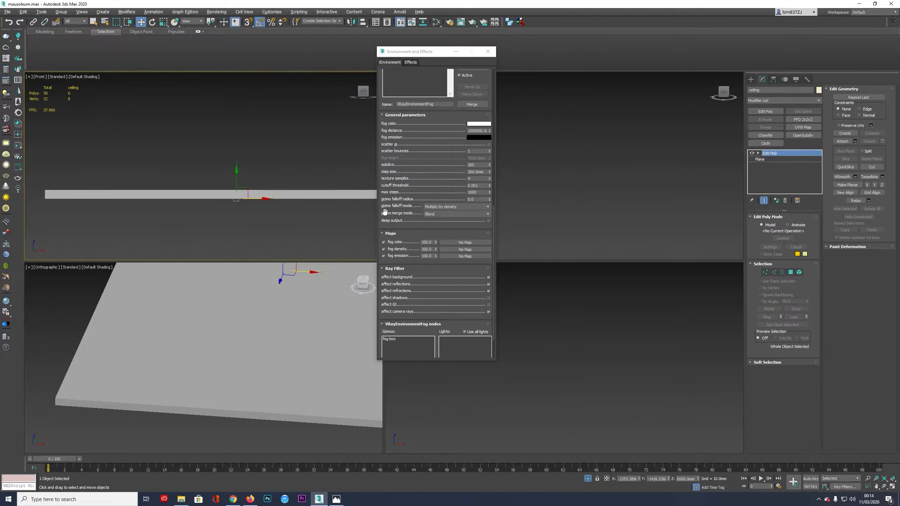
alt+middle_drag(264, 201, 252, 210)
key(f)
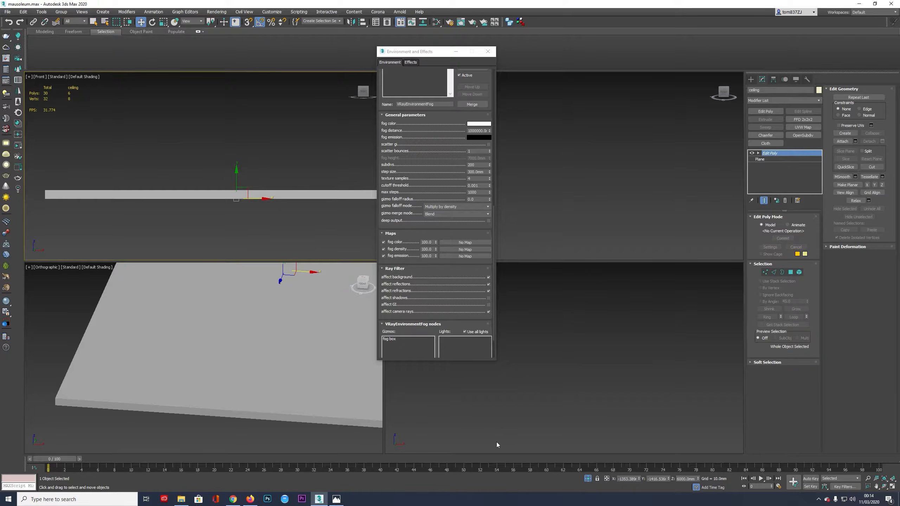
- Exit isolation and, in the top wireframe view, connect the ceiling slab's long edges with 2 segments
click(587, 479)
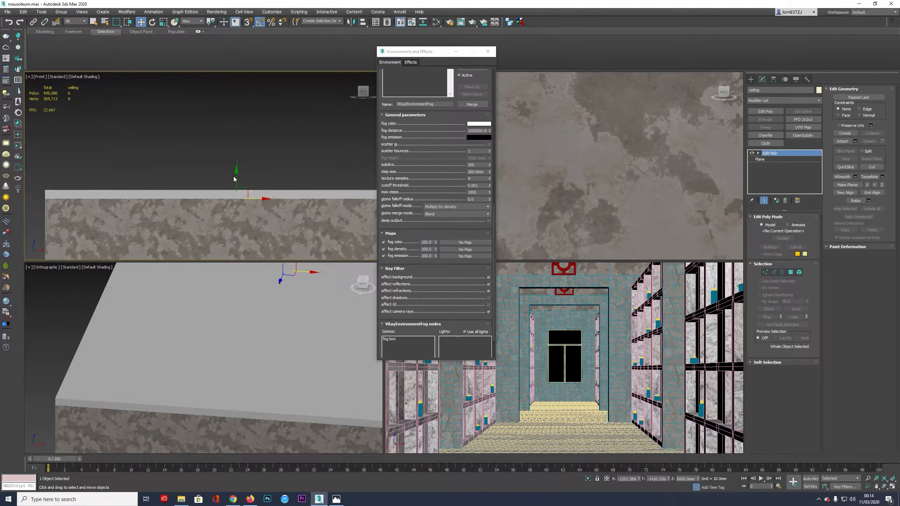
key(t)
key(F3)
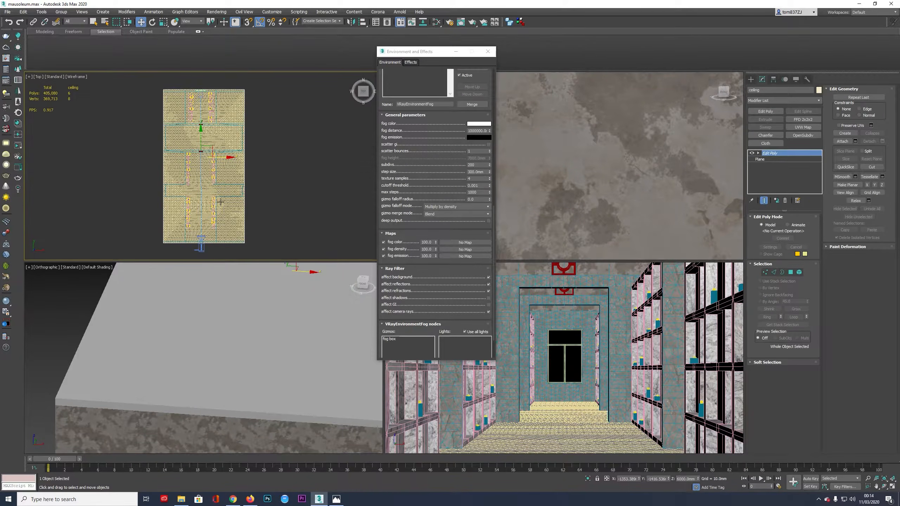
scroll(218, 201, up, 3)
scroll(189, 167, down, 2)
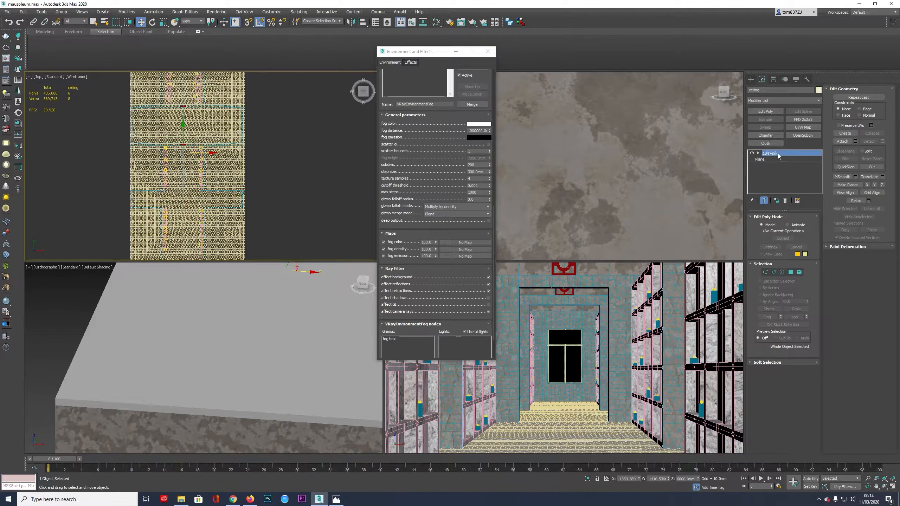
click(774, 271)
drag(132, 156, 108, 163)
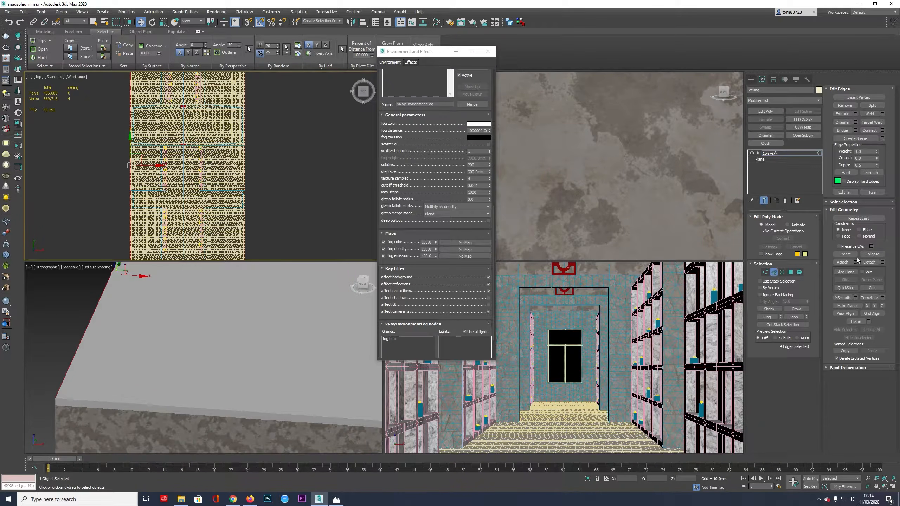
click(882, 131)
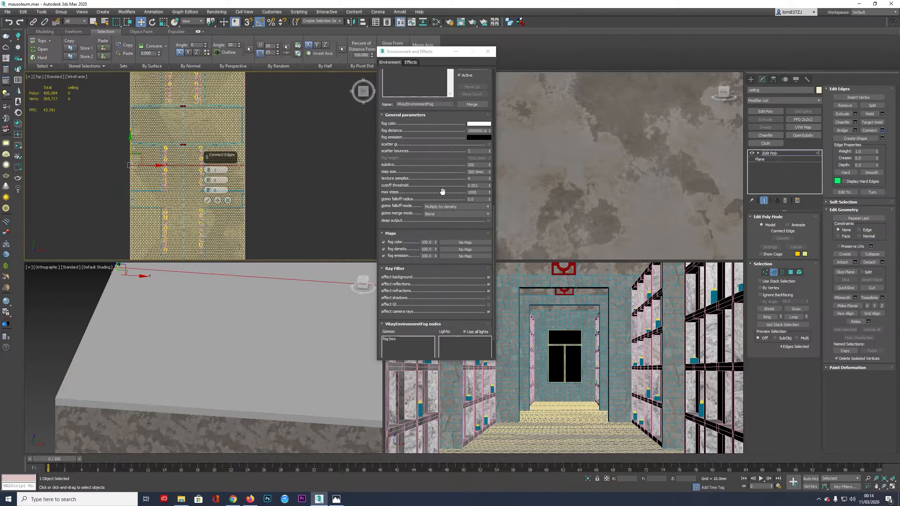
click(208, 170)
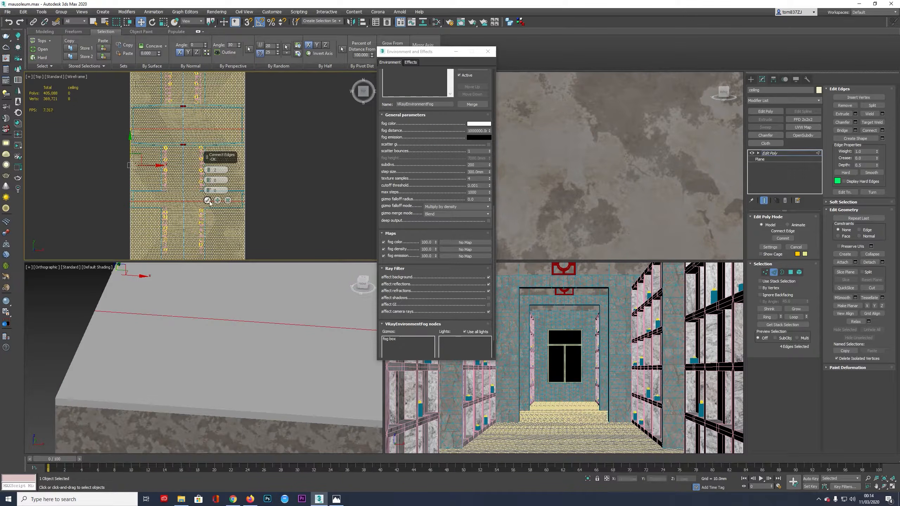
click(207, 200)
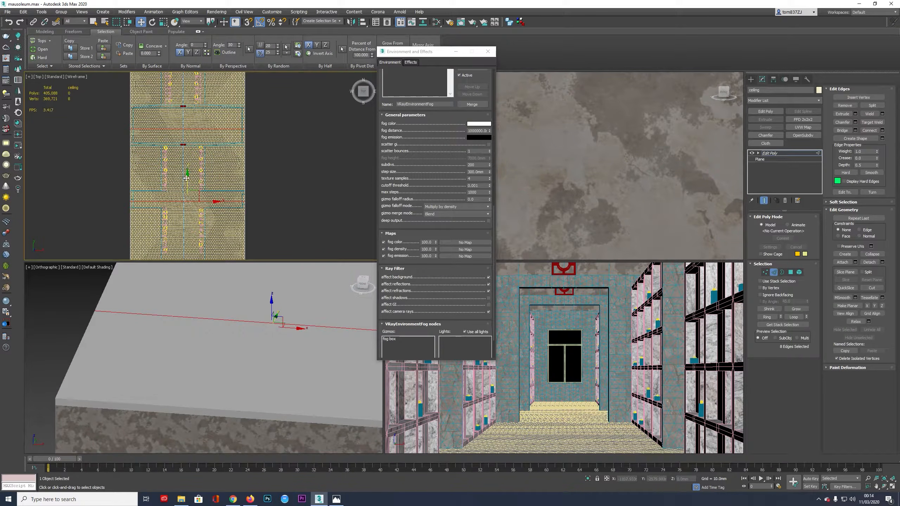
- Move the two new edge loops along Y to centre each between its pair of cross walls
drag(187, 180, 187, 177)
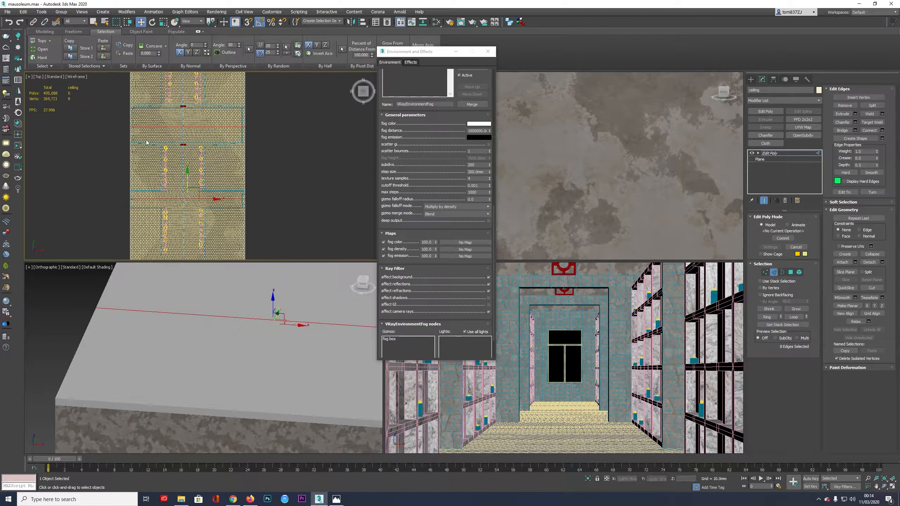
double_click(180, 126)
drag(186, 110, 187, 108)
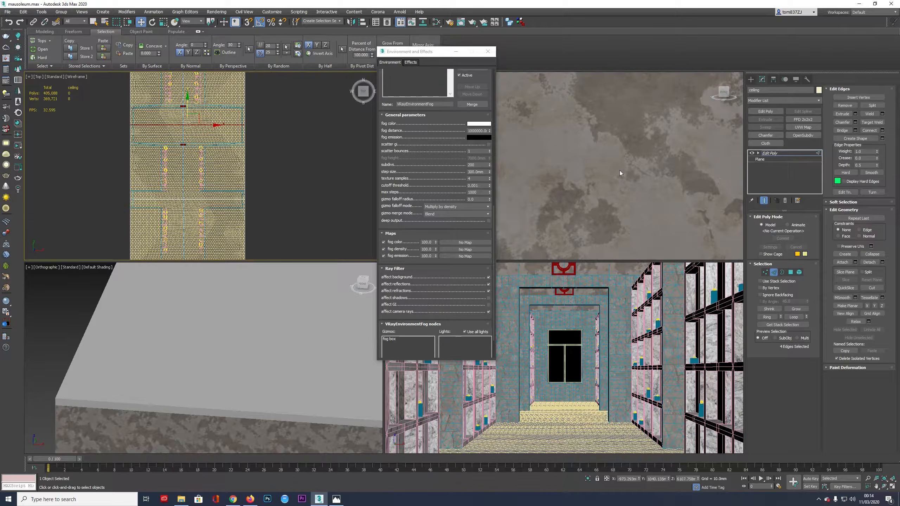
- Select both edge loops and chamfer them by about 256 mm with 1 segment
ctrl+double_click(142, 199)
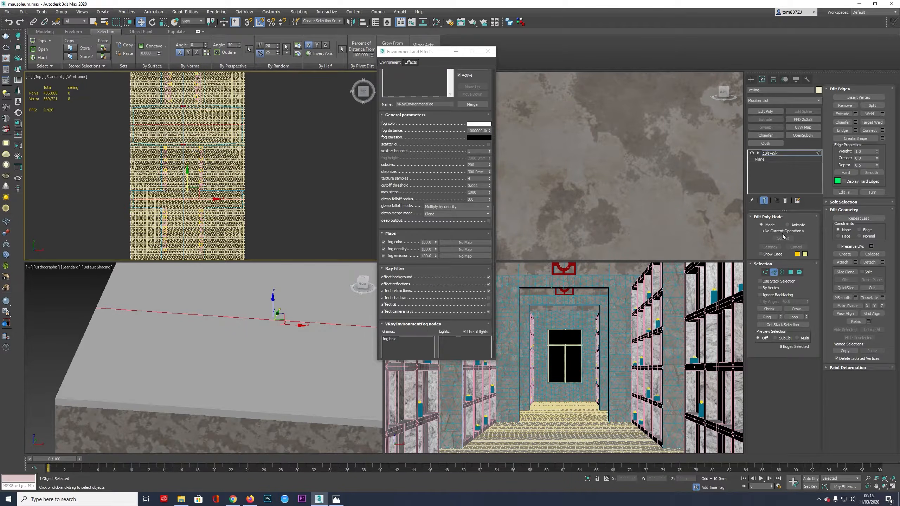
click(855, 123)
drag(209, 180, 209, 179)
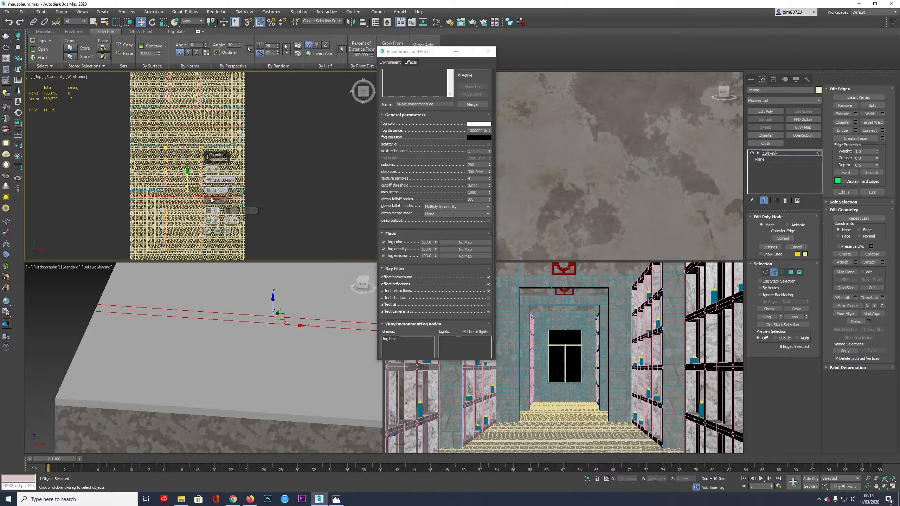
click(208, 231)
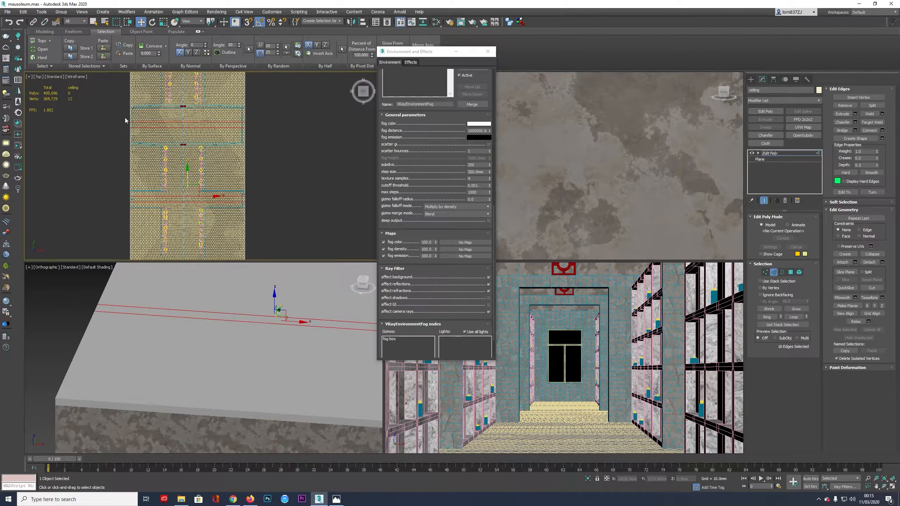
- Select the chamfered edges between the far pair of cross walls and try to scale them along Y
drag(123, 121, 289, 134)
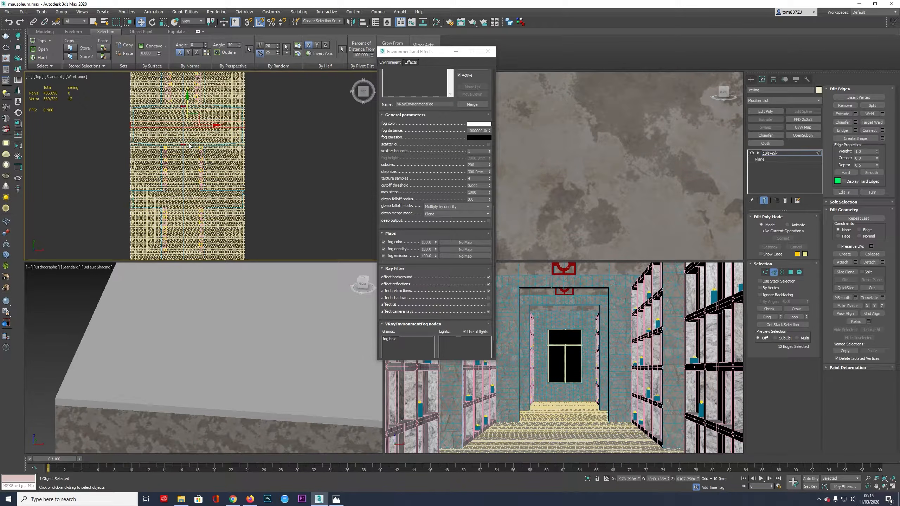
key(r)
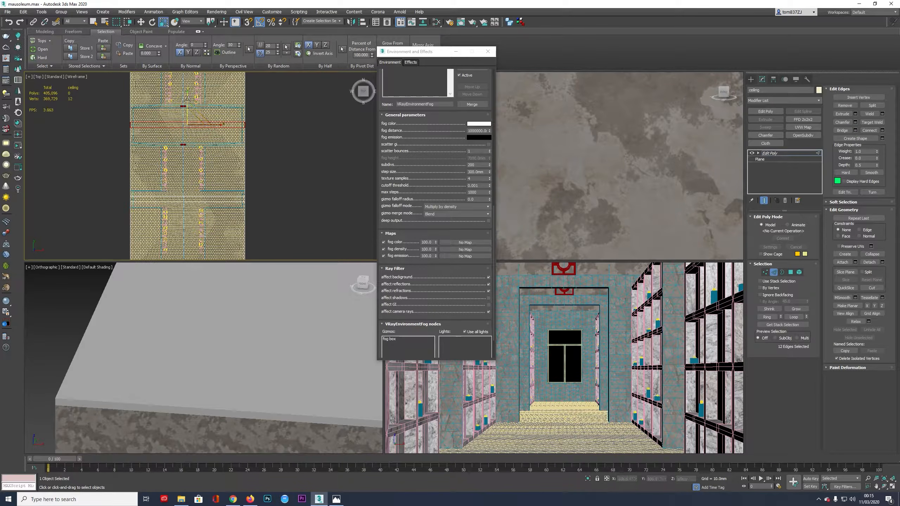
drag(187, 94, 170, 82)
mouse_move(211, 23)
mouse_down()
mouse_move(210, 45)
mouse_move(211, 26)
mouse_move(211, 35)
mouse_up()
scroll(191, 107, up, 5)
scroll(199, 79, down, 3)
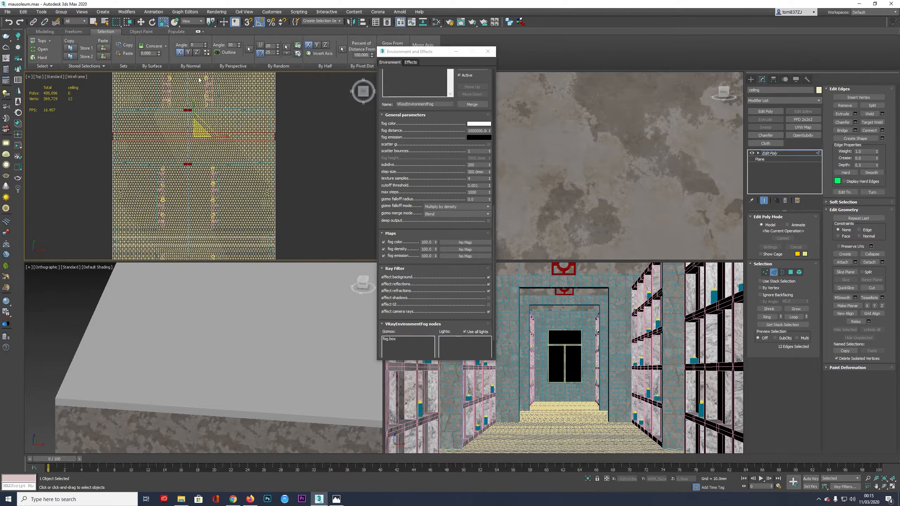
click(192, 22)
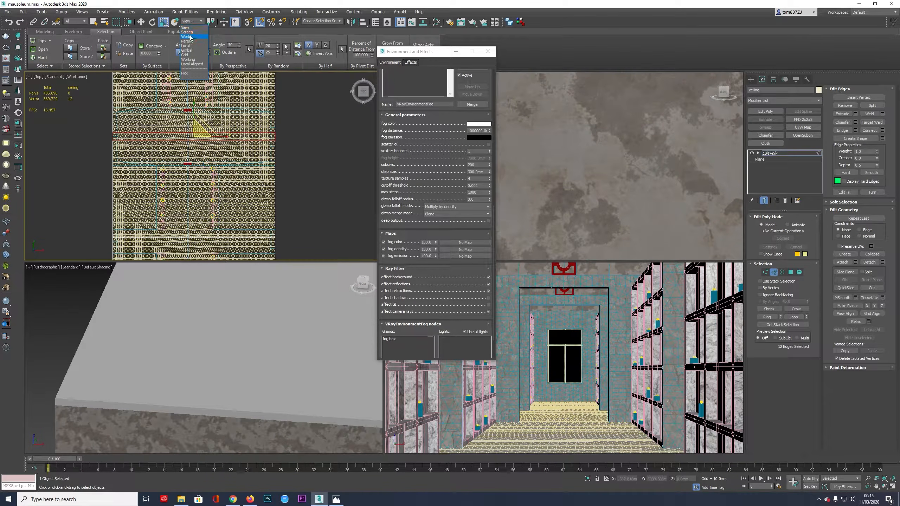
click(189, 35)
click(195, 22)
click(194, 28)
drag(164, 23, 165, 38)
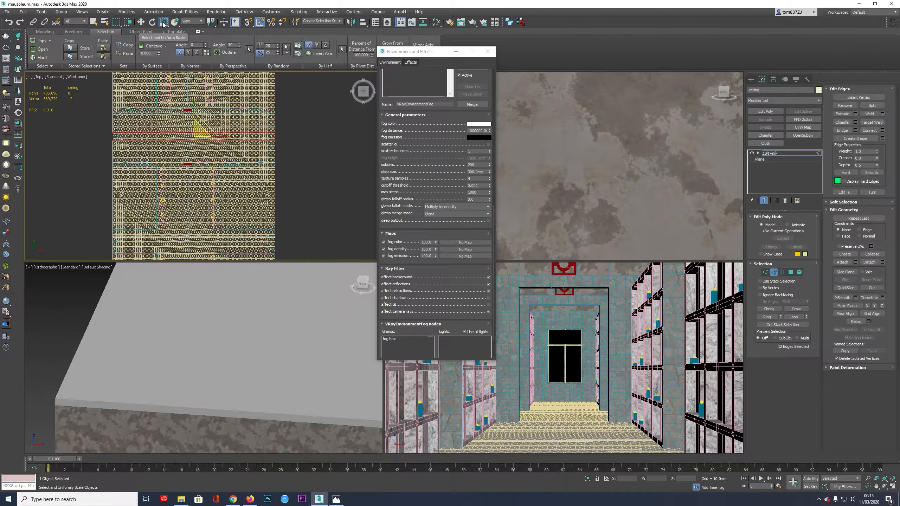
click(164, 24)
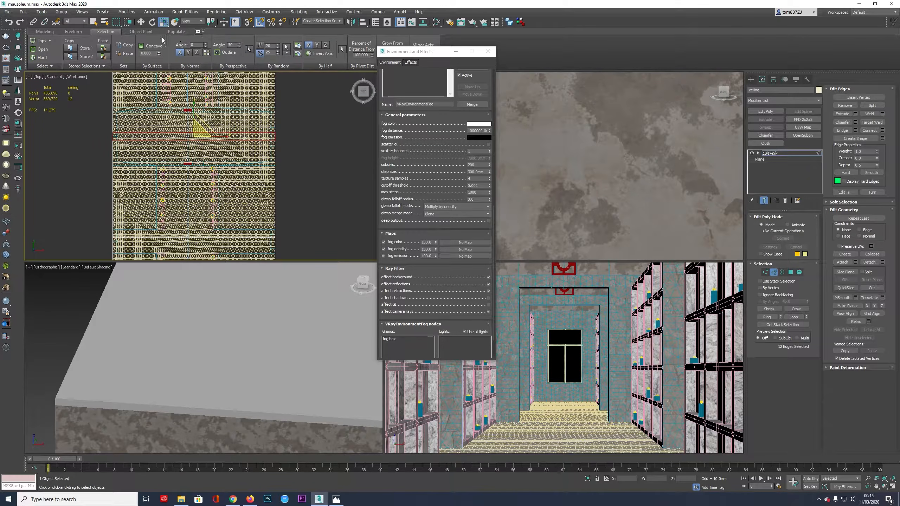
drag(211, 21, 209, 49)
click(195, 112)
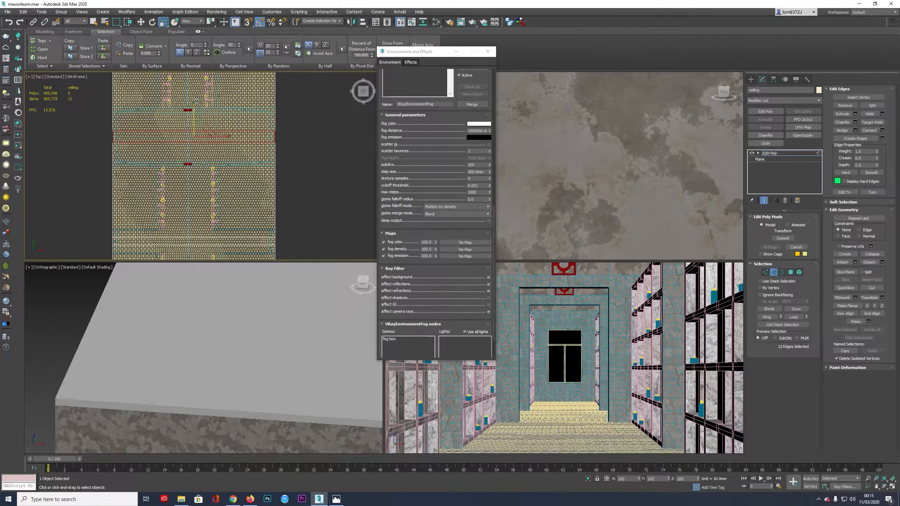
scroll(227, 176, down, 3)
middle_drag(228, 261, 247, 226)
key(ctrl+z)
- Connect the ceiling slab's selected crosswise edges with 3 segments, pinch about -46 and slide about -18, aligning the new loops along the corridor
middle_drag(217, 110, 224, 152)
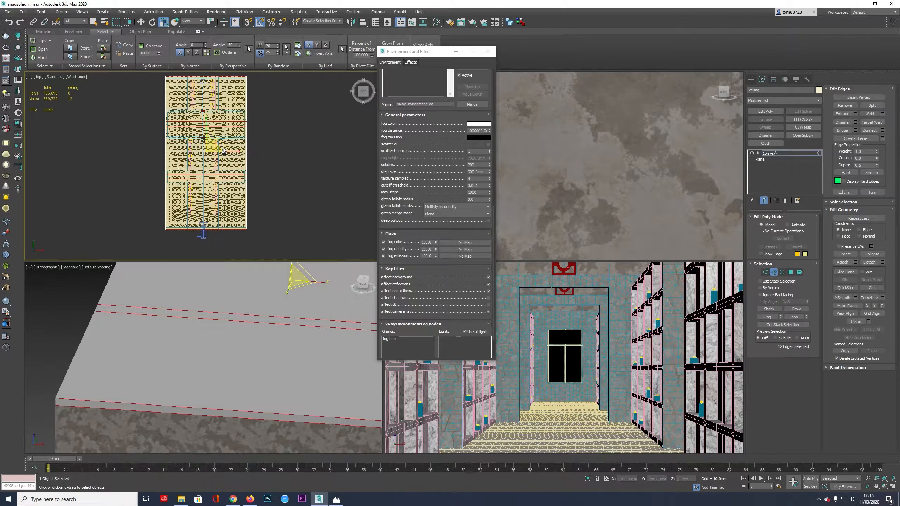
key(alt+w)
scroll(330, 192, down, 2)
middle_drag(345, 179, 285, 182)
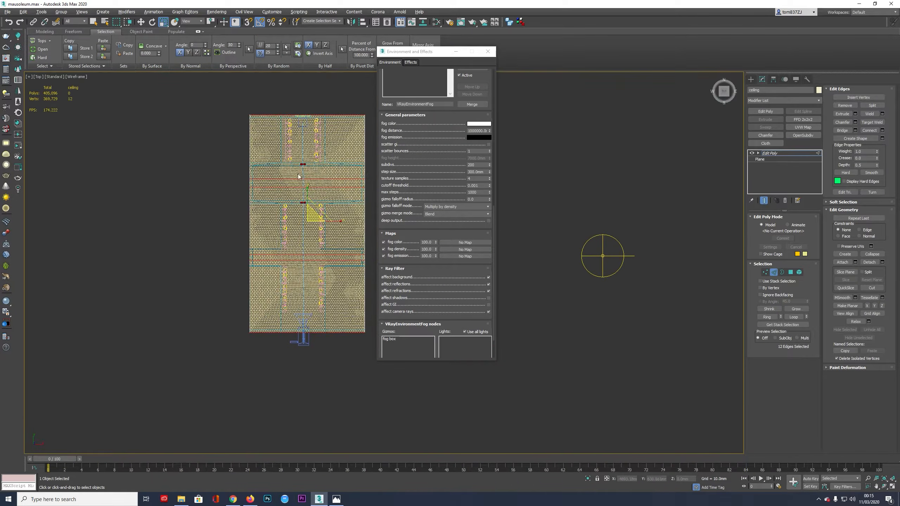
click(487, 52)
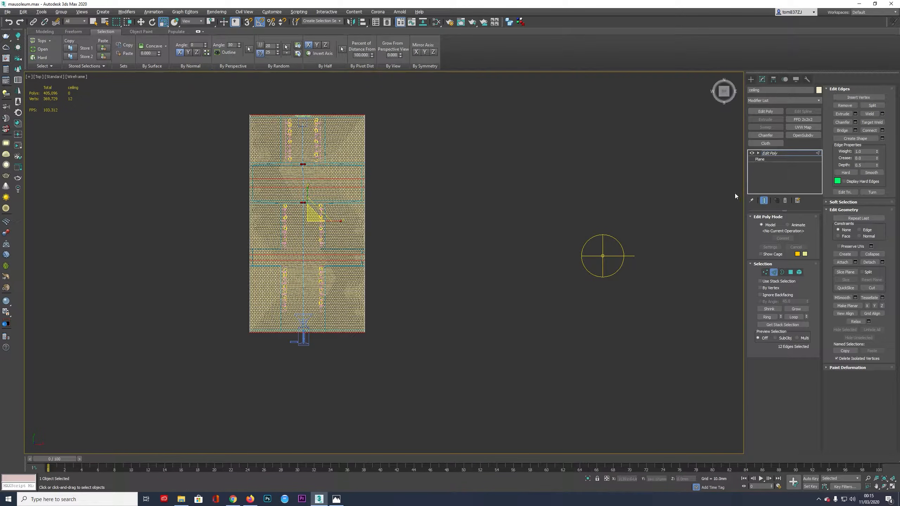
click(882, 130)
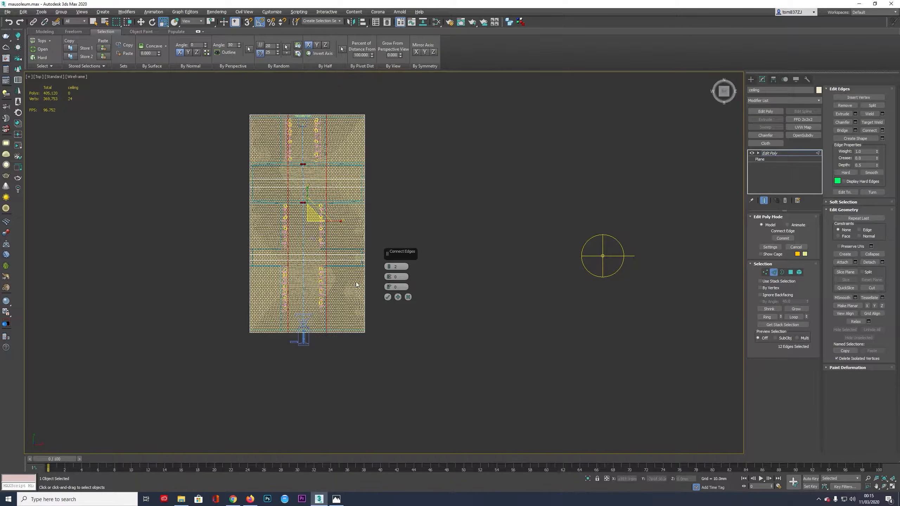
click(389, 265)
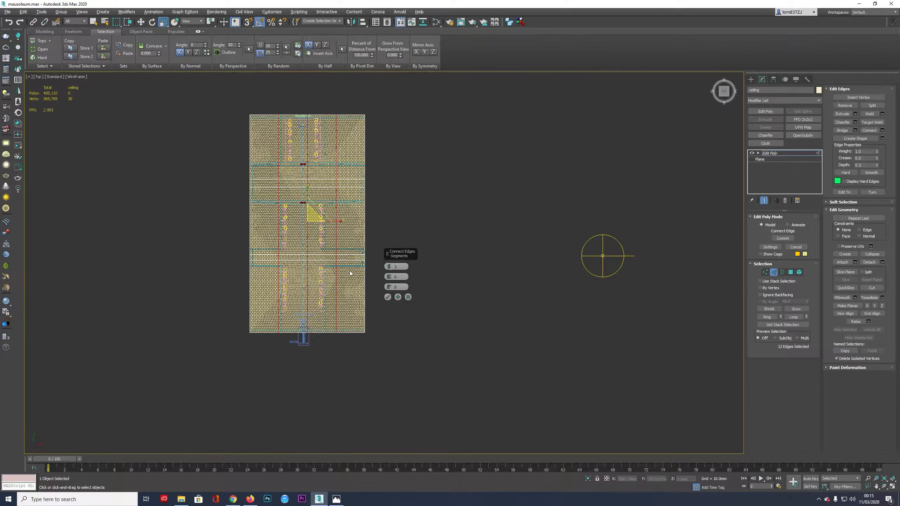
drag(389, 288, 391, 341)
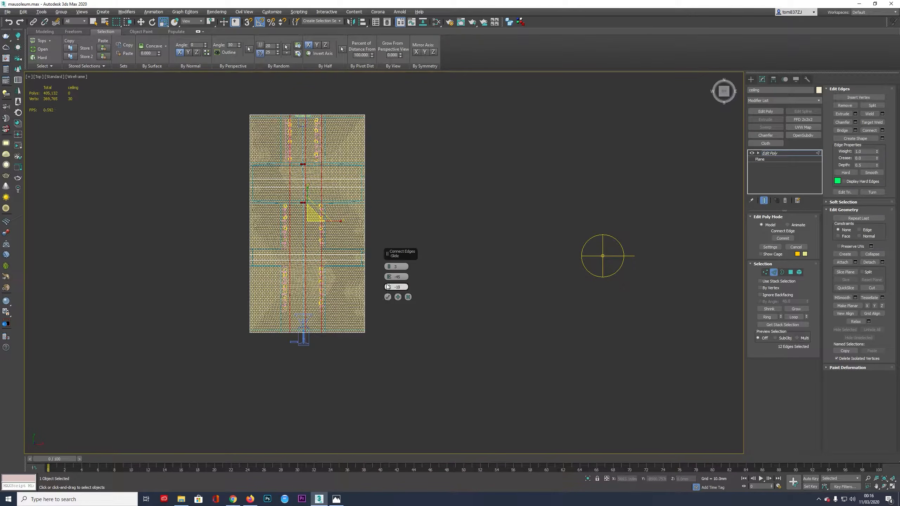
click(388, 297)
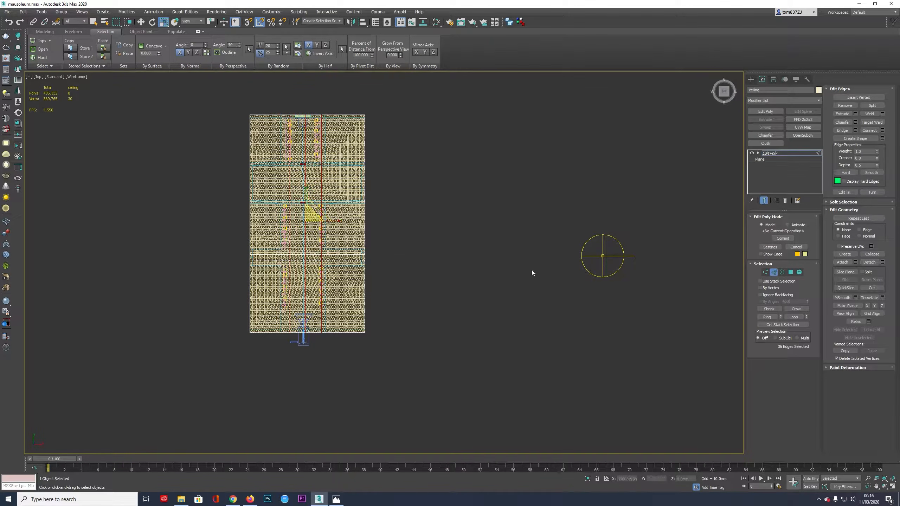
- Chamfer the three new lengthwise edge loops by about 345 mm with 1 segment
click(855, 122)
drag(394, 280, 392, 276)
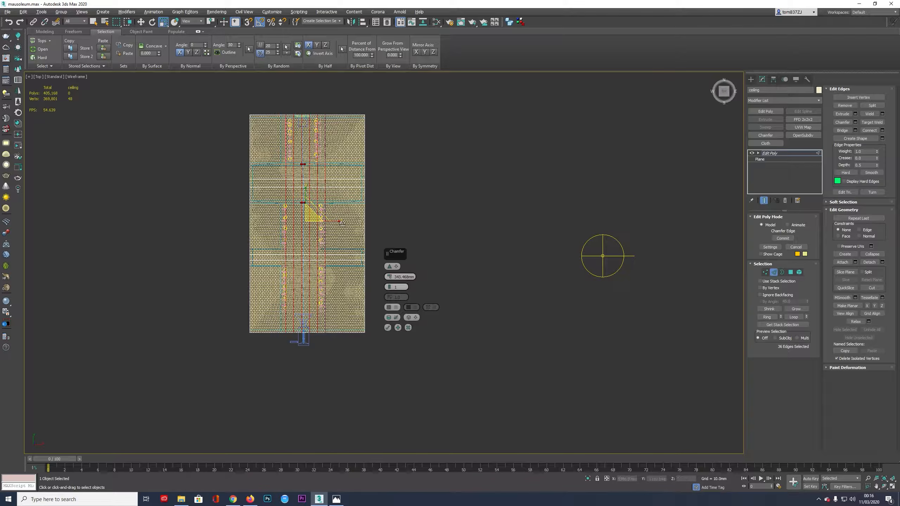
click(388, 328)
- Isolate the ceiling and select the six upper polygons where the three lengthwise strips cross the two crosswise strips
mouse_move(312, 209)
alt+middle_down()
mouse_move(275, 170)
mouse_move(301, 208)
alt+middle_up()
key(alt+q)
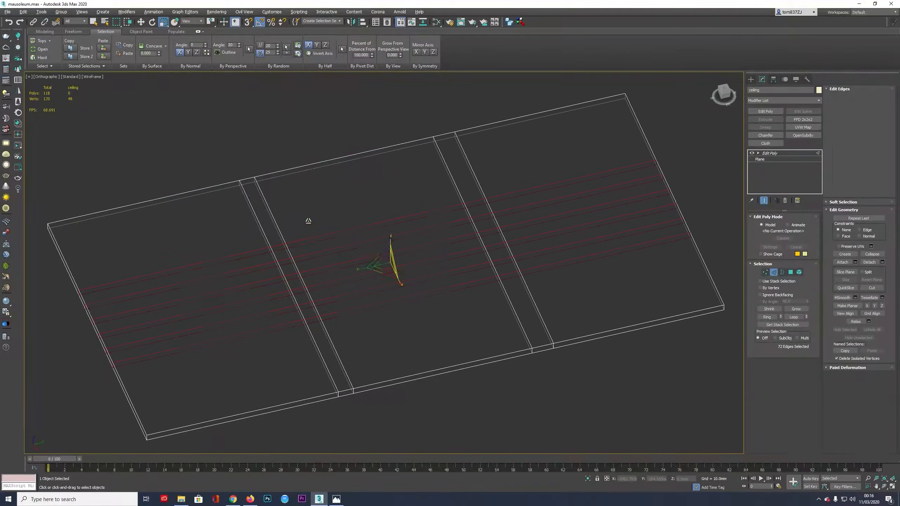
click(769, 154)
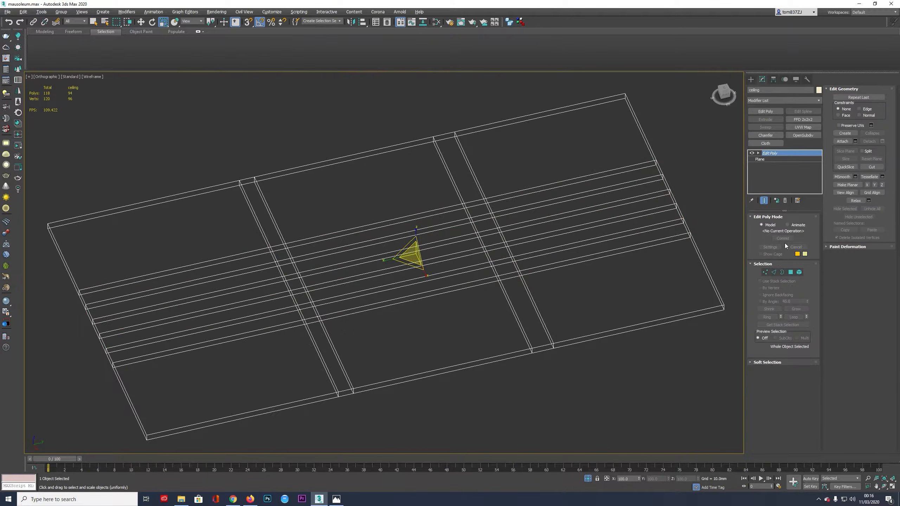
click(790, 272)
click(496, 242)
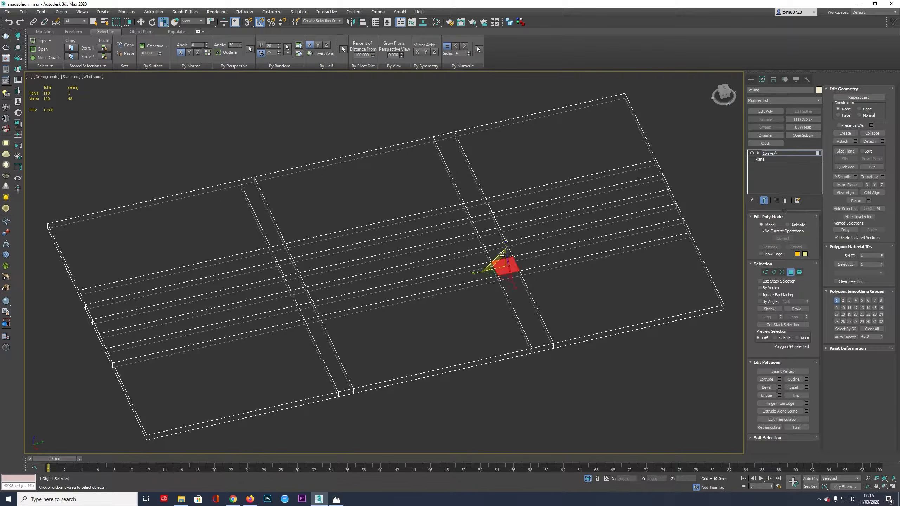
ctrl+click(478, 208)
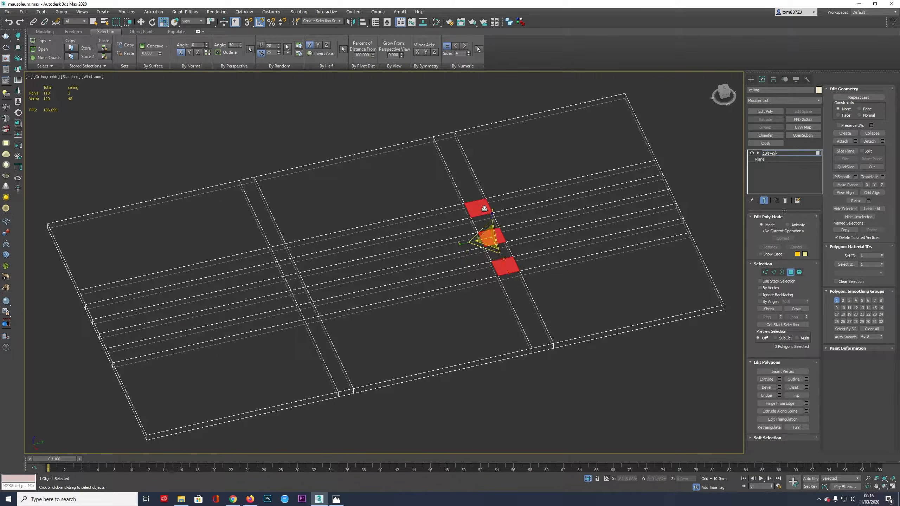
ctrl+click(279, 256)
ctrl+click(295, 281)
ctrl+click(305, 311)
- Add the six matching underside polygons to the selection and bridge them through the slab to cut six openings
alt+middle_drag(305, 312, 413, 246)
ctrl+click(505, 266)
ctrl+click(485, 292)
ctrl+click(464, 316)
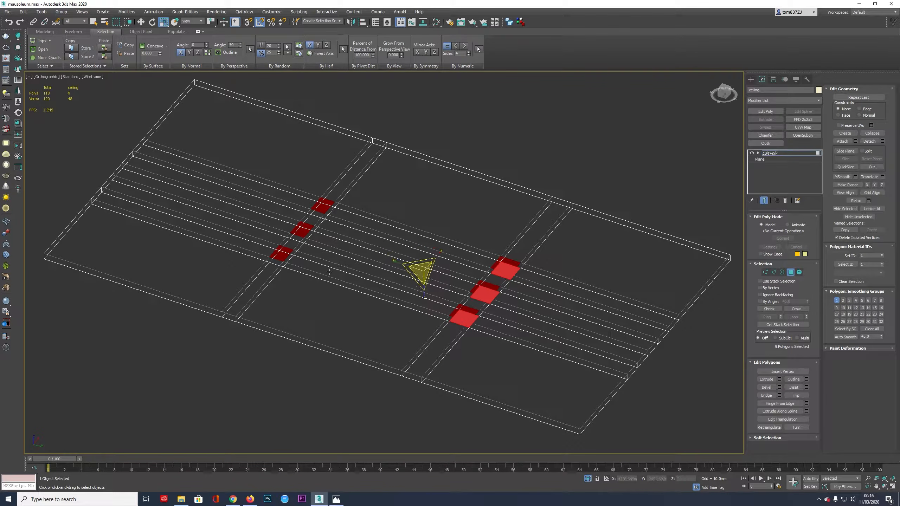
ctrl+click(283, 256)
ctrl+click(301, 232)
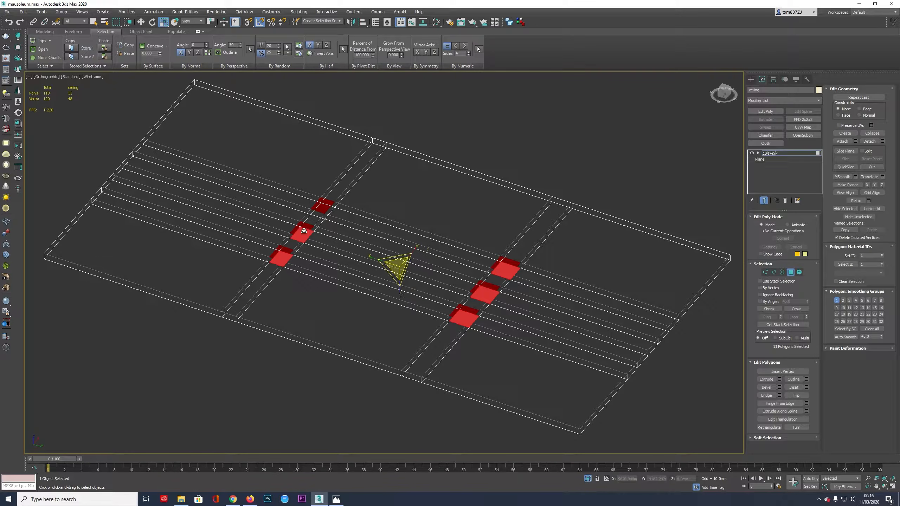
ctrl+click(323, 212)
click(765, 394)
alt+middle_drag(457, 248, 458, 322)
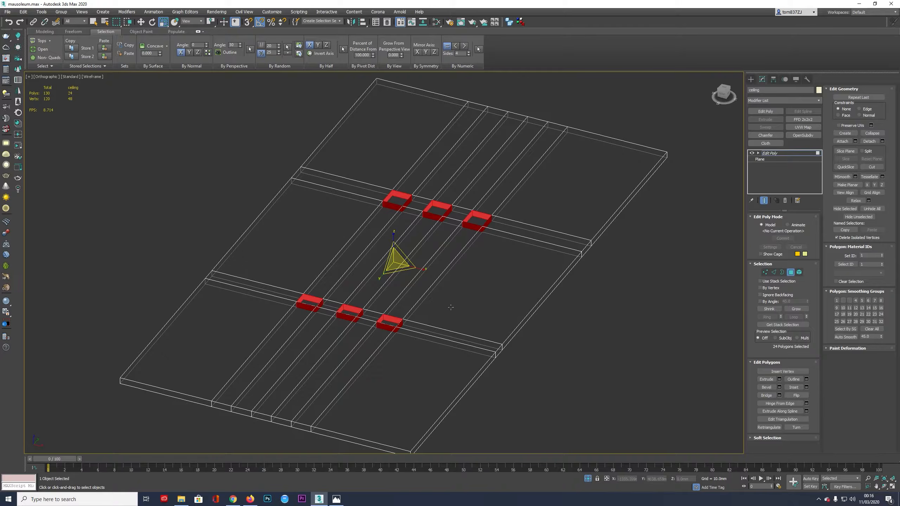
key(F3)
click(772, 154)
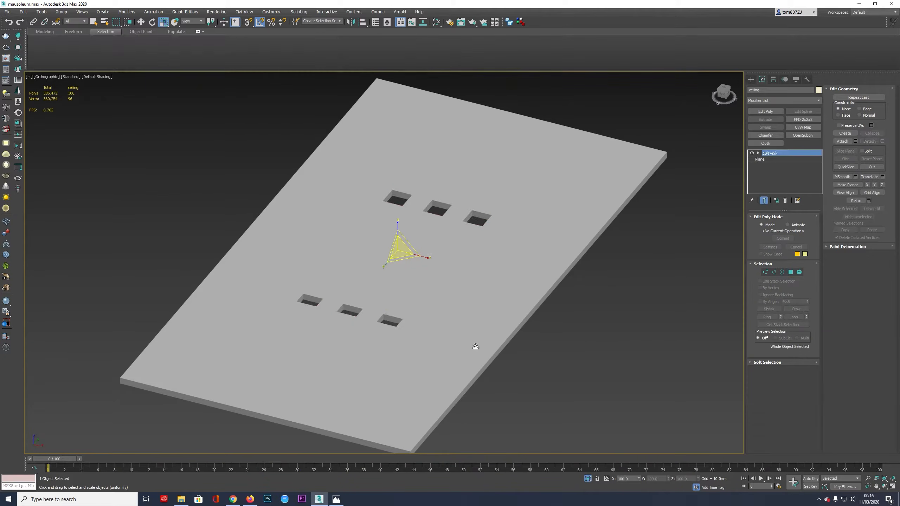
- Exit isolation and, in the top view, draw a V-Ray plane light about 7557 by 1173 mm over the far row of ceiling openings
scroll(399, 300, down, 5)
alt+middle_drag(399, 300, 441, 257)
key(shift+z)
key(shift+z)
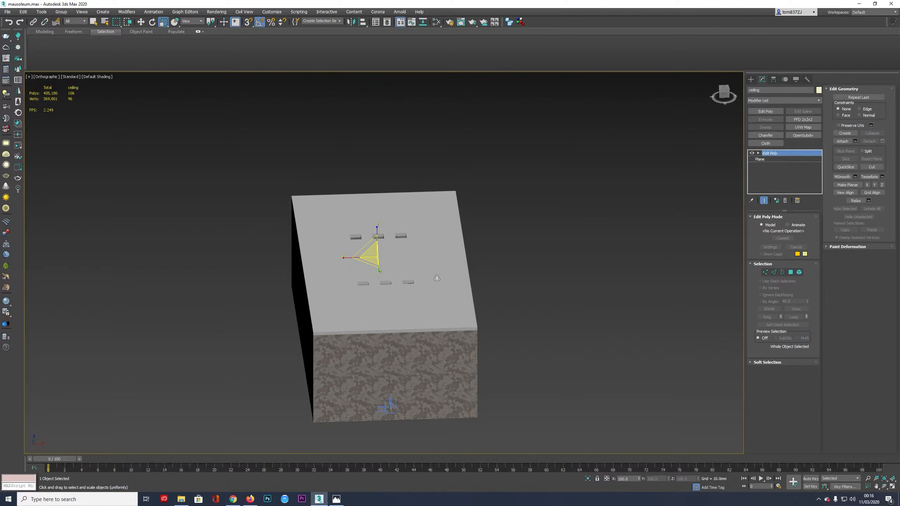
key(t)
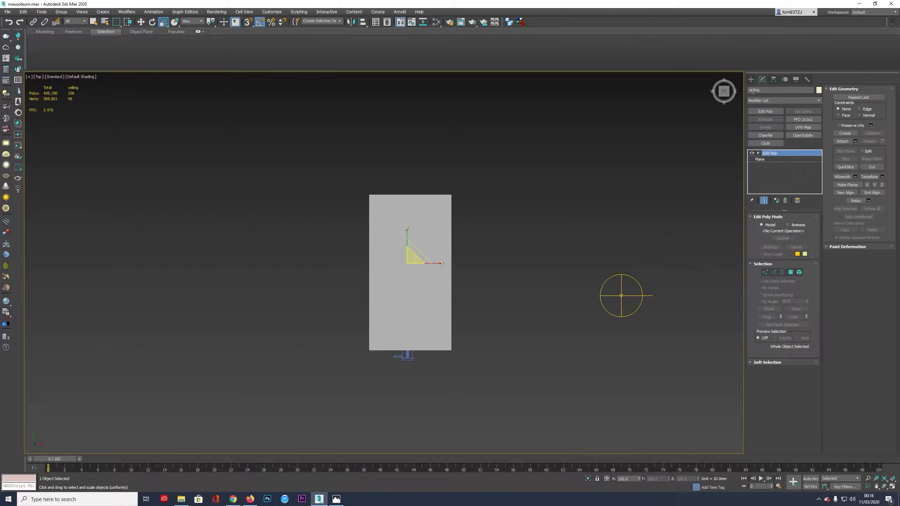
click(750, 79)
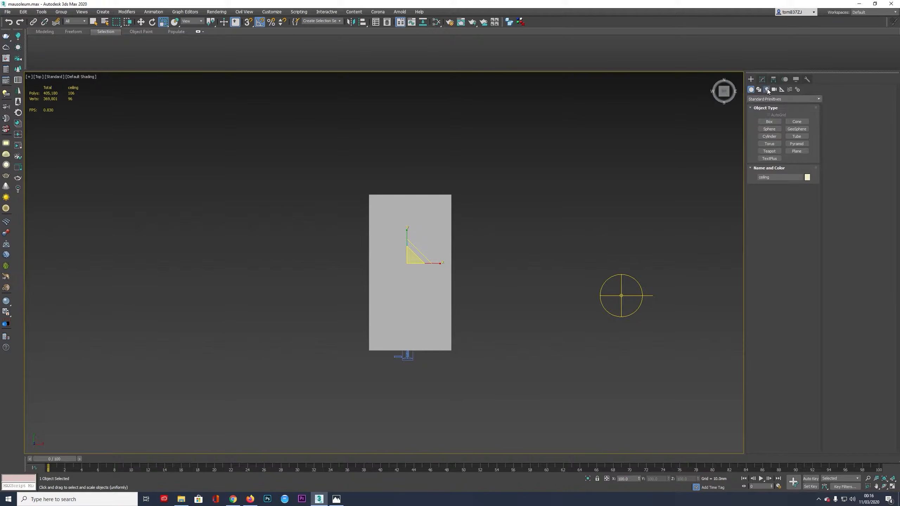
click(767, 89)
click(767, 99)
click(760, 127)
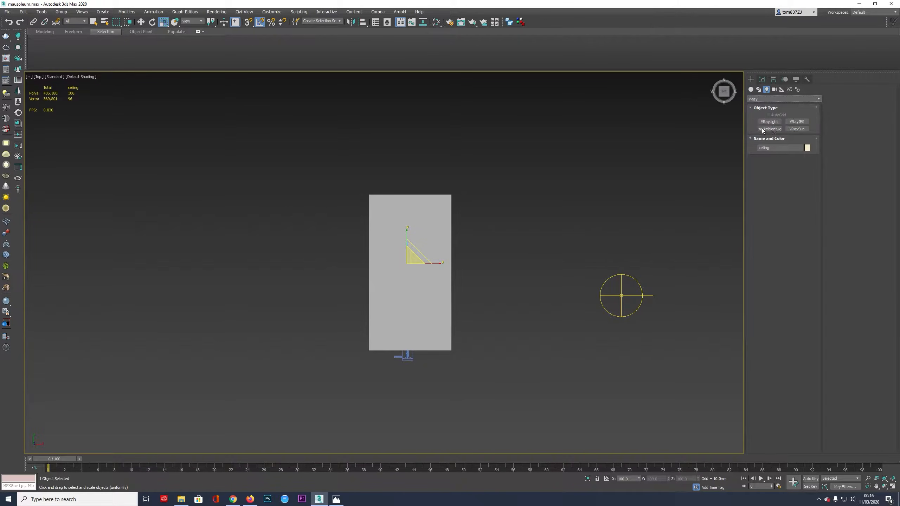
click(772, 122)
mouse_move(483, 277)
mouse_down()
mouse_move(538, 302)
mouse_move(545, 286)
mouse_move(435, 274)
mouse_move(524, 275)
mouse_move(506, 254)
mouse_move(411, 234)
mouse_move(421, 234)
mouse_up()
- In the front wireframe view, raise the plane light vertically until it sits above the ceiling slab
key(r)
key(w)
key(F3)
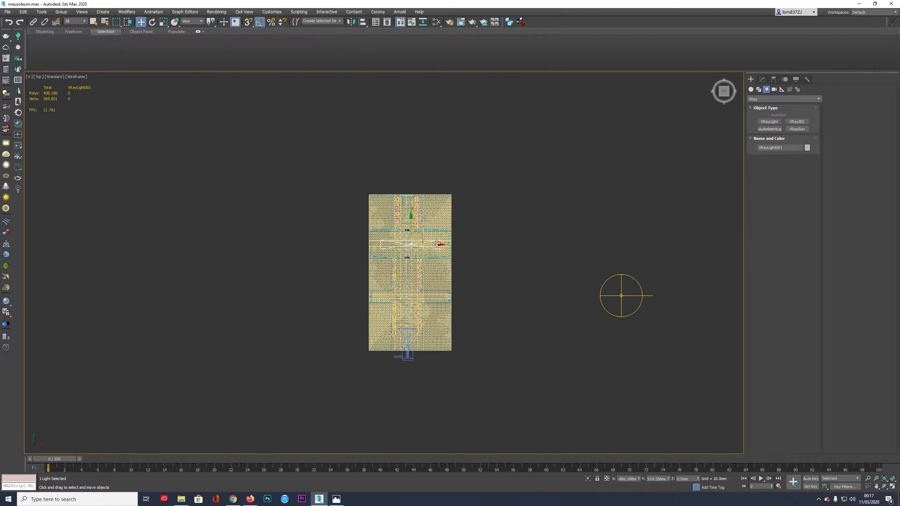
key(f)
scroll(418, 280, down, 3)
drag(408, 277, 412, 135)
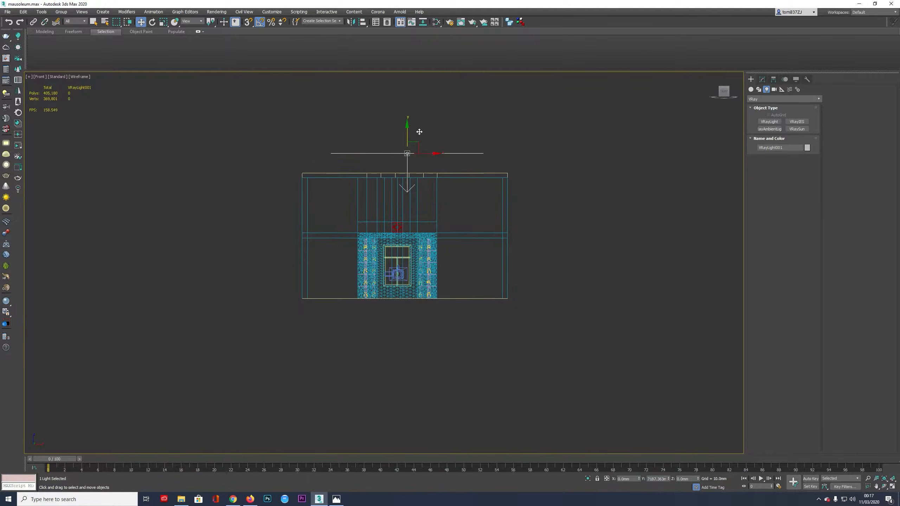
- Tilt the plane light slightly in the front view and reposition it higher so it shines diagonally into the openings
scroll(421, 192, up, 5)
key(e)
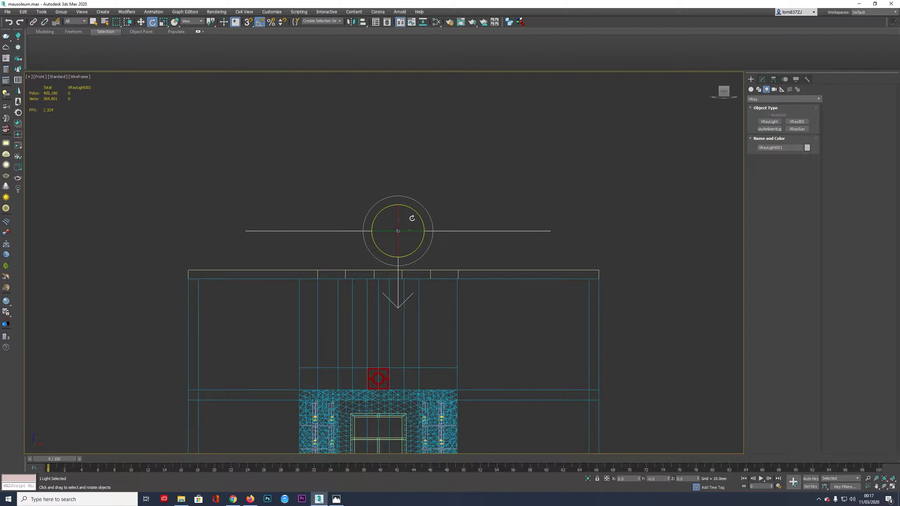
drag(411, 207, 431, 186)
key(w)
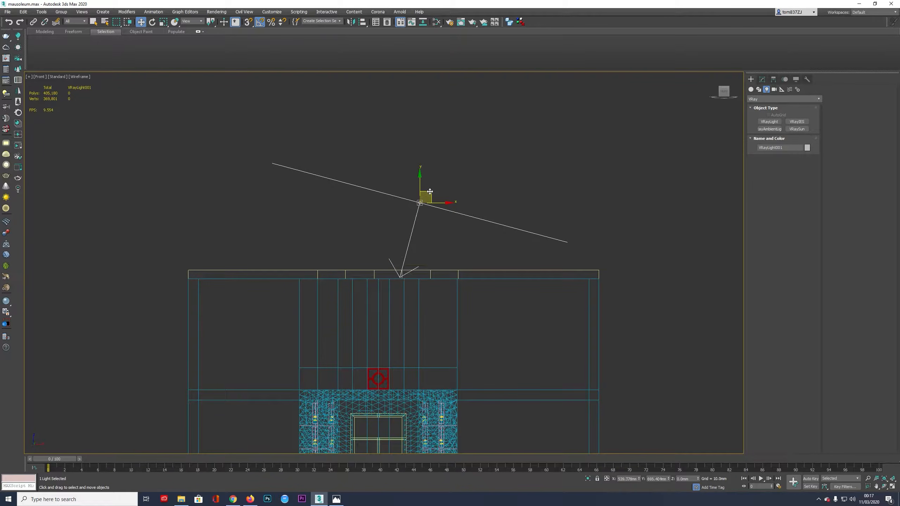
scroll(429, 228, down, 2)
- Switch the plane light's colour mode to Temperature and set the temperature to 4000
click(763, 81)
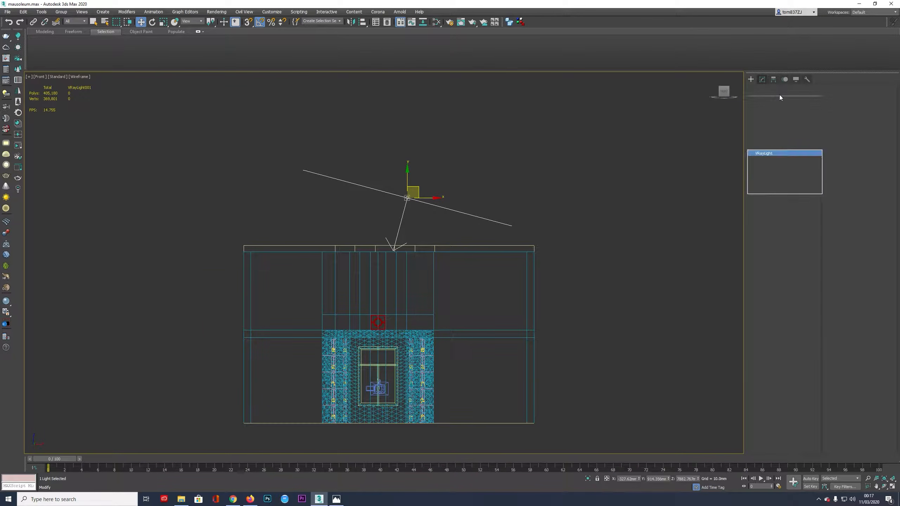
click(789, 270)
click(791, 281)
drag(789, 285, 741, 304)
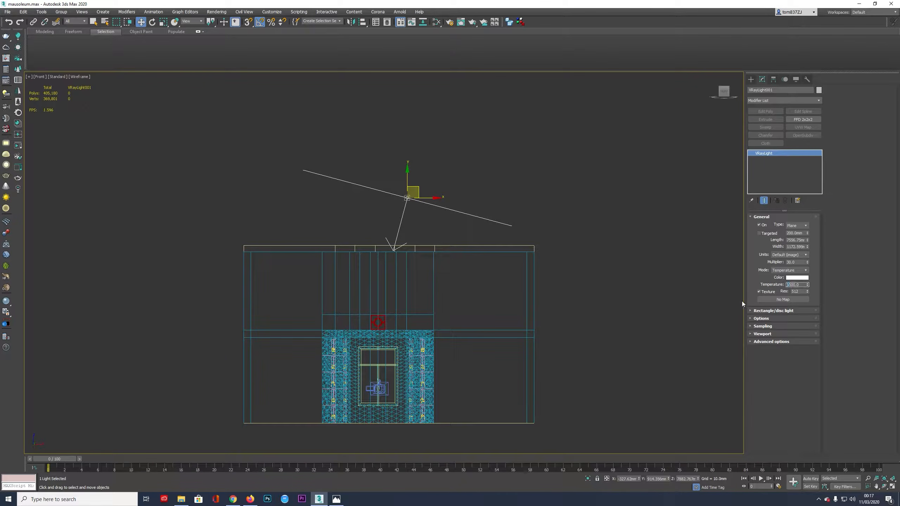
text(4)
key(Return)
middle_drag(417, 212, 409, 225)
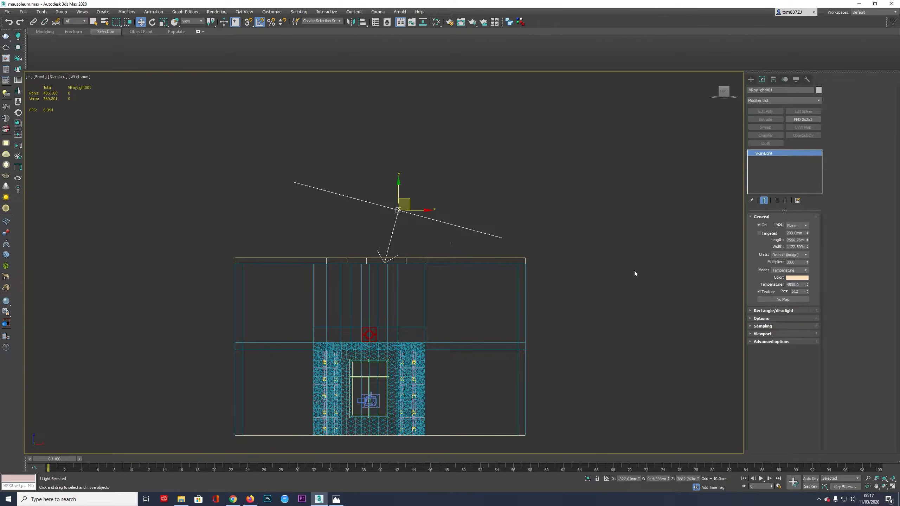
drag(800, 264, 736, 279)
- Return to the top view and give the plane light a numbered "god rays" name
key(t)
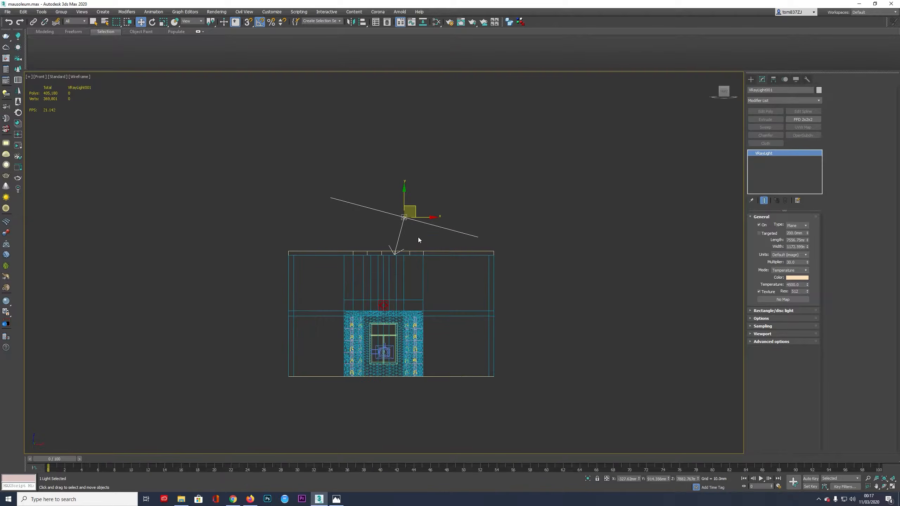
key(z)
scroll(419, 236, down, 12)
middle_drag(417, 235, 408, 191)
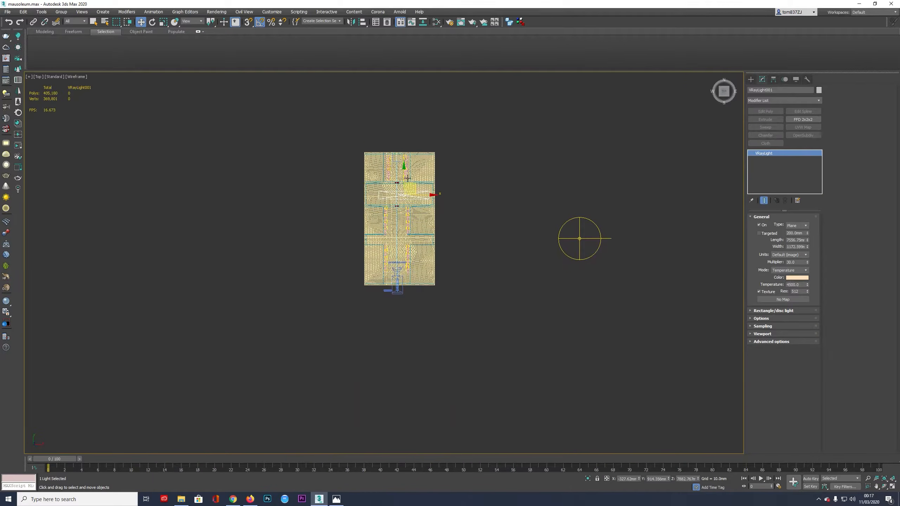
shift+drag(403, 175, 404, 221)
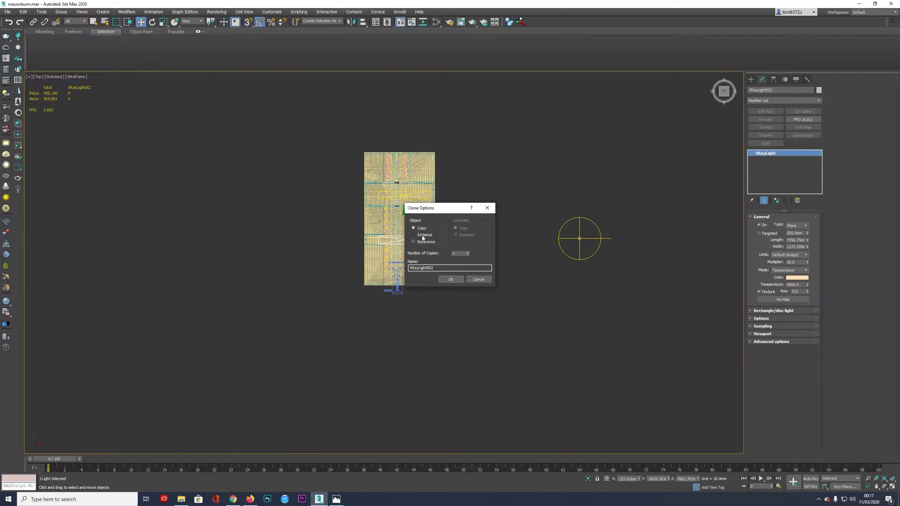
click(478, 280)
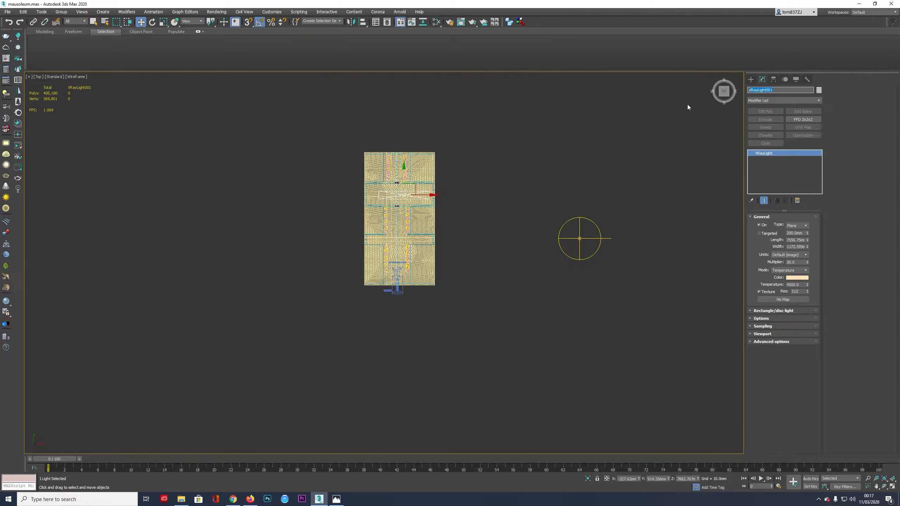
text(ligh1)
key(Return)
- Clone the god rays light along Y as an instance over the nearer row of ceiling openings
shift+drag(403, 179, 402, 223)
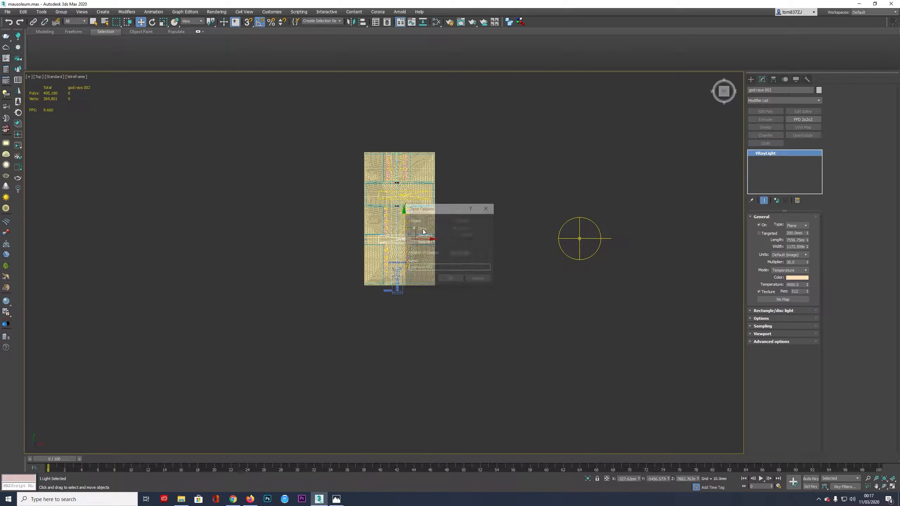
click(413, 235)
click(449, 283)
scroll(405, 239, up, 7)
mouse_move(405, 239)
alt+middle_down()
mouse_move(405, 198)
mouse_move(404, 229)
alt+middle_up()
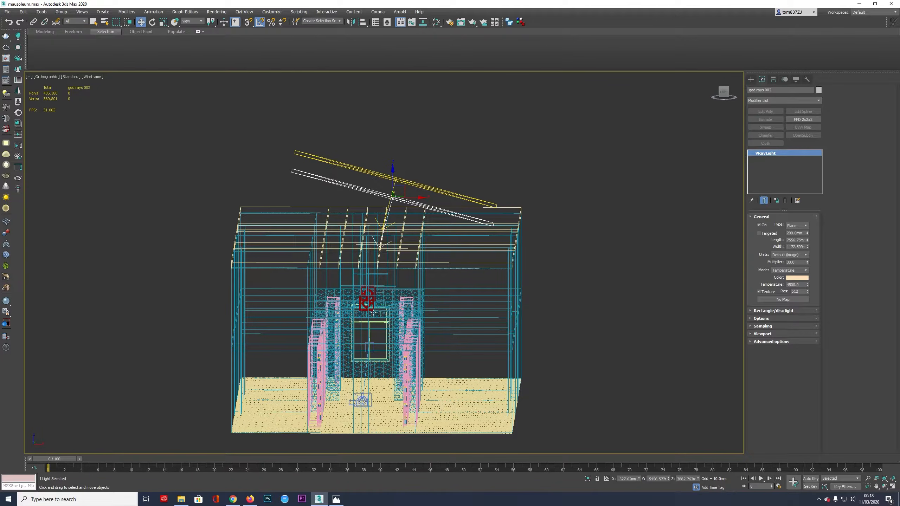
- Return to the four-viewport layout and unhide all objects in the scene so the fog boxes are displayed
key(alt+w)
right_click(534, 347)
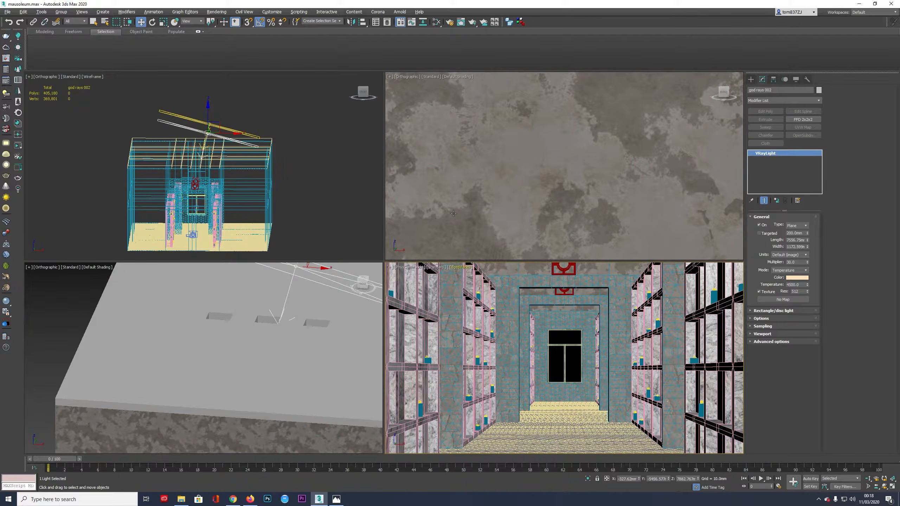
right_click(482, 300)
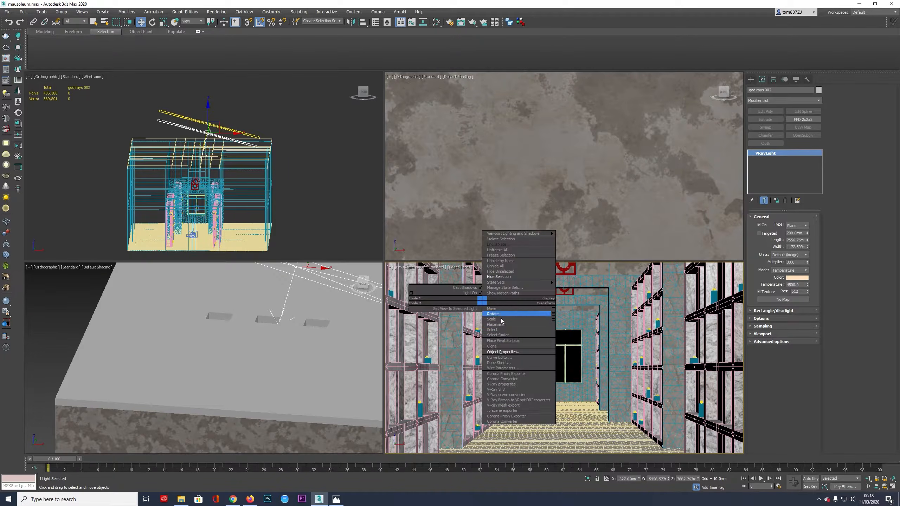
click(500, 269)
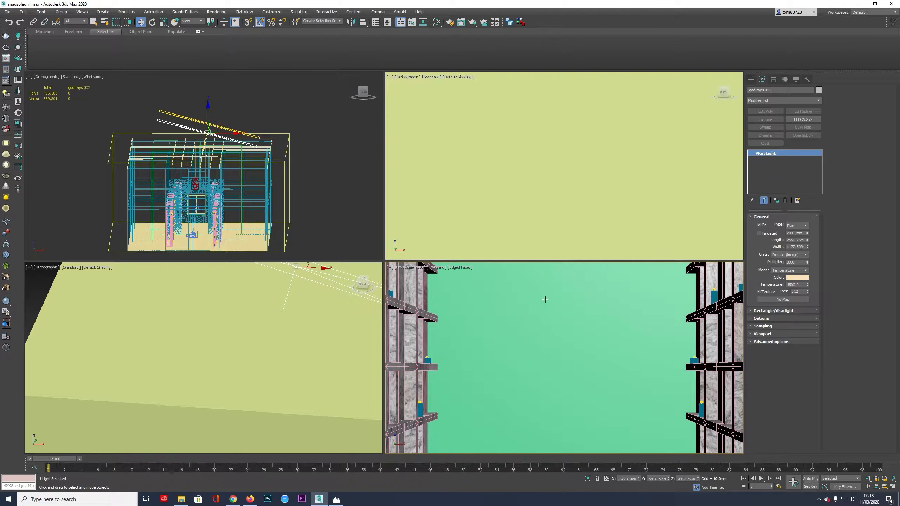
- Check the camera view in wireframe, run a brief V-Ray test render of it and close the frame buffer
key(F3)
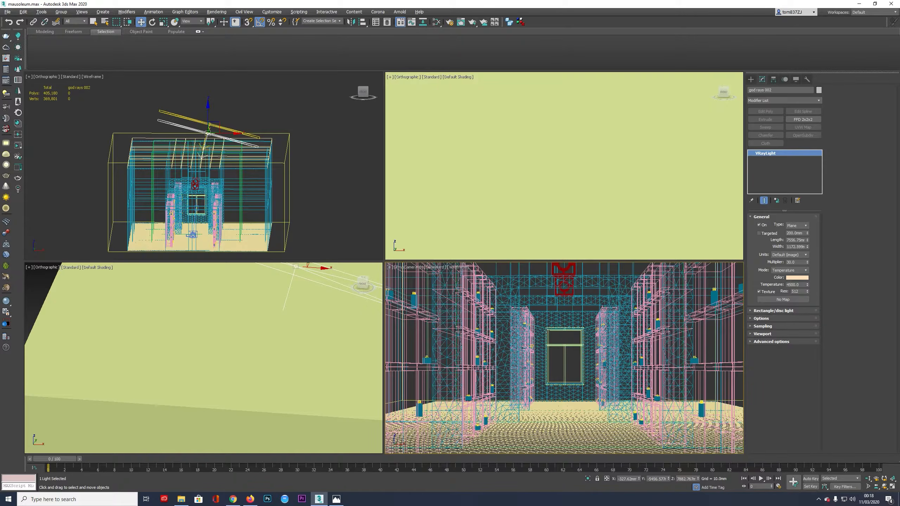
key(F3)
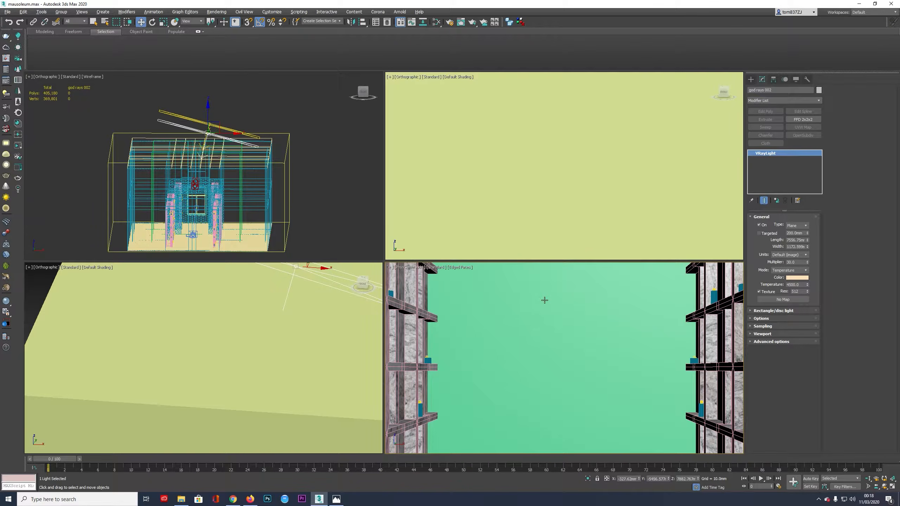
key(shift+q)
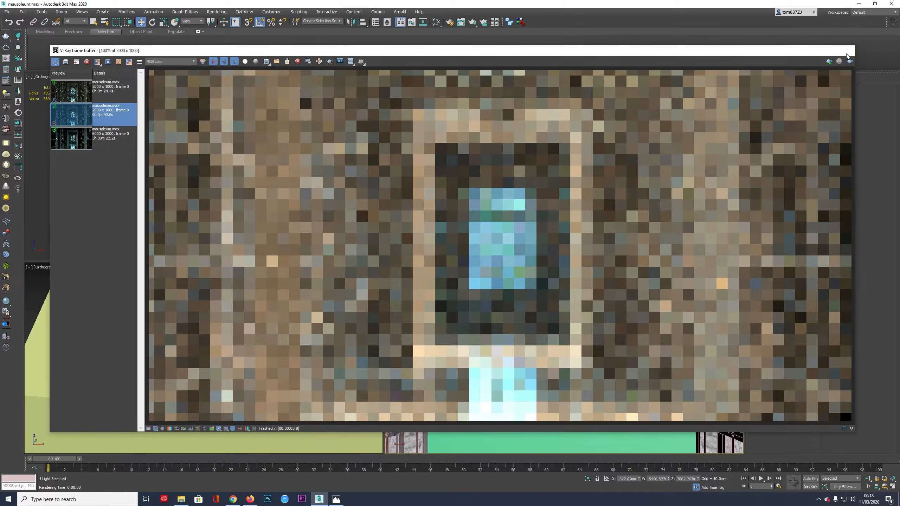
click(846, 50)
- Select fog box 2 in the camera view and undo its slight move
click(506, 310)
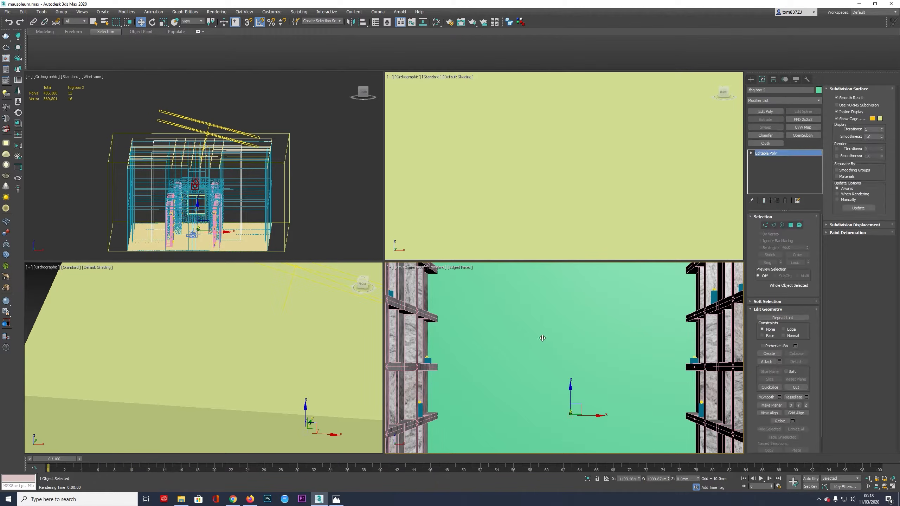
drag(578, 407, 601, 388)
key(ctrl+z)
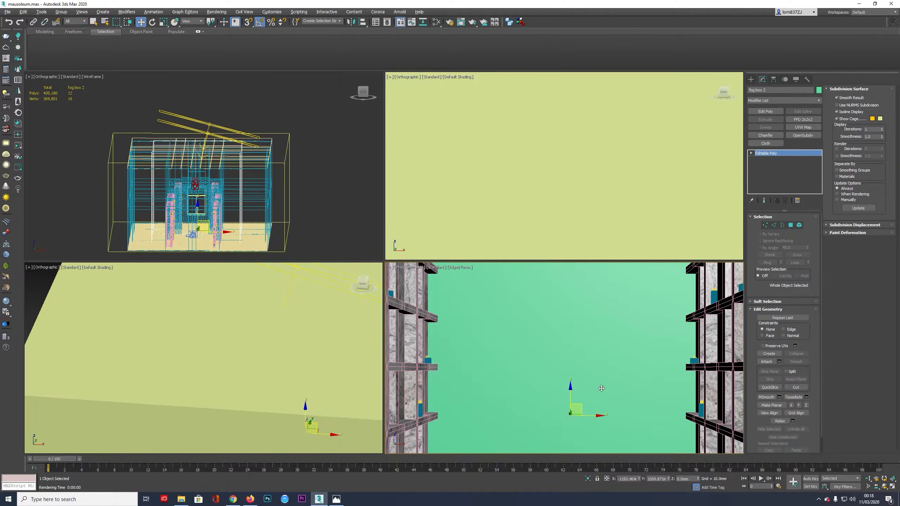
- Open the Environment and Effects settings and add a second VRayEnvironmentFog atmospheric effect
key(8)
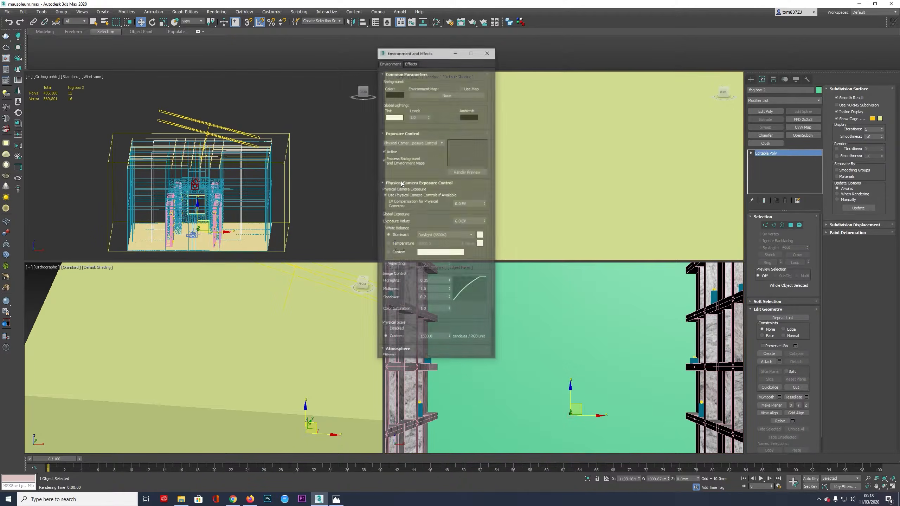
click(410, 62)
click(390, 62)
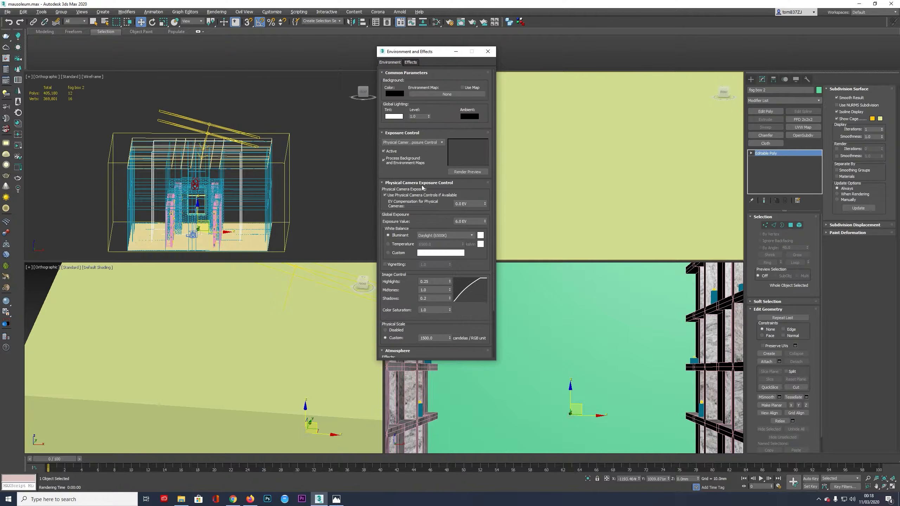
scroll(428, 222, down, 5)
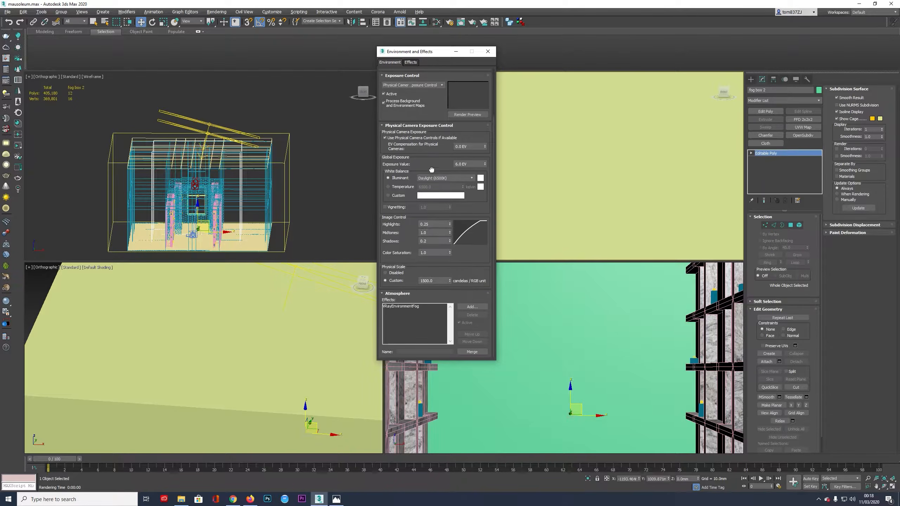
click(467, 307)
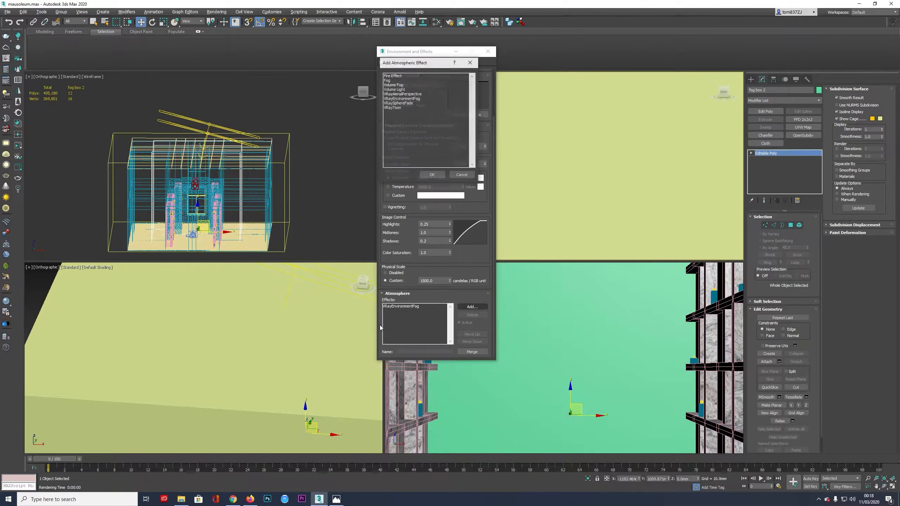
double_click(402, 99)
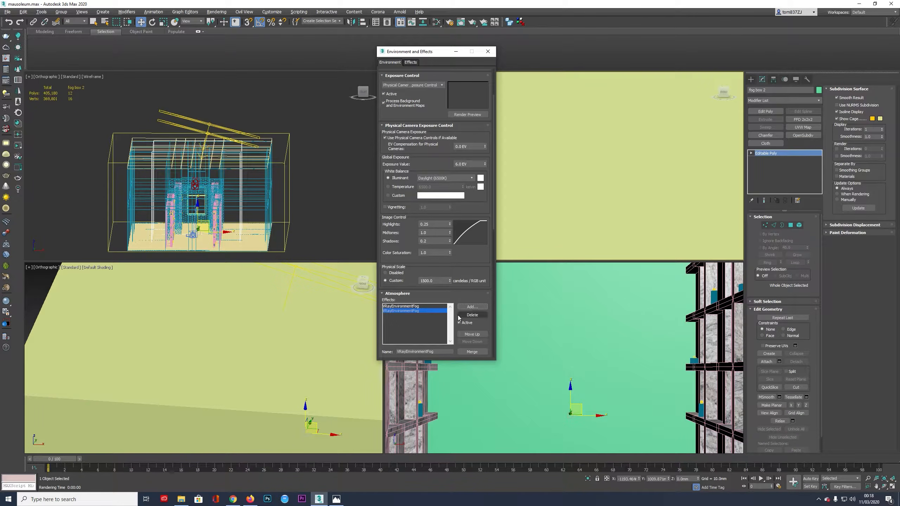
- Rename the two atmosphere fog effects as "VRayEnvironmentFog - main" and "VRayEnvironmentFog - god rays"
click(421, 306)
drag(452, 299, 460, 181)
click(438, 246)
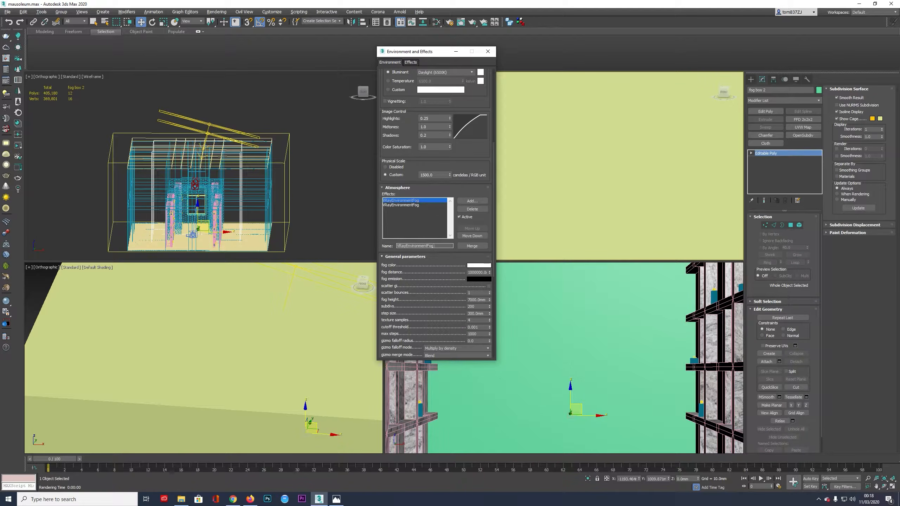
click(411, 205)
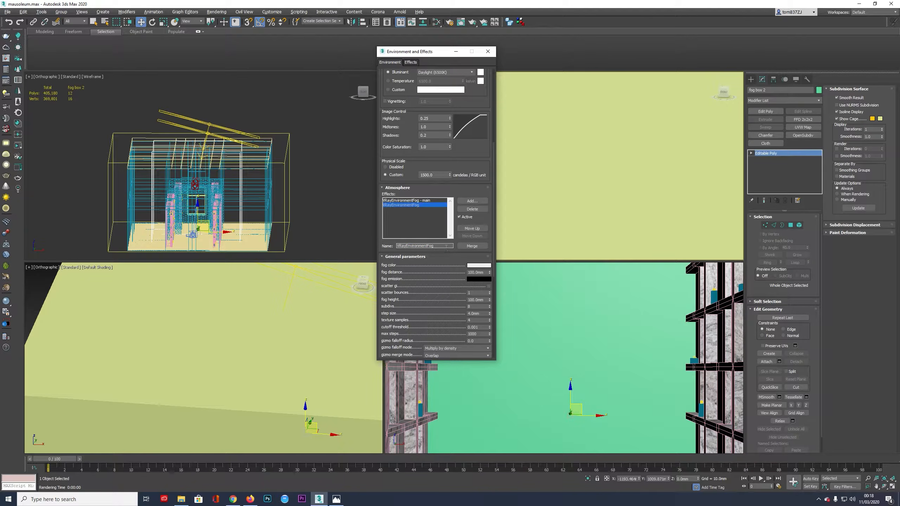
text(s)
key(Return)
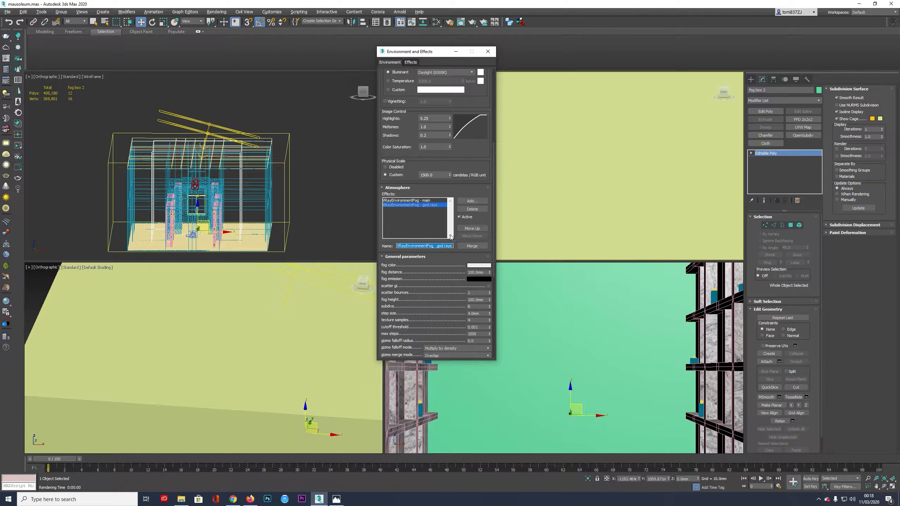
- Compare the main and god rays fog settings, and set the god rays fog distance to 10000 mm
click(423, 201)
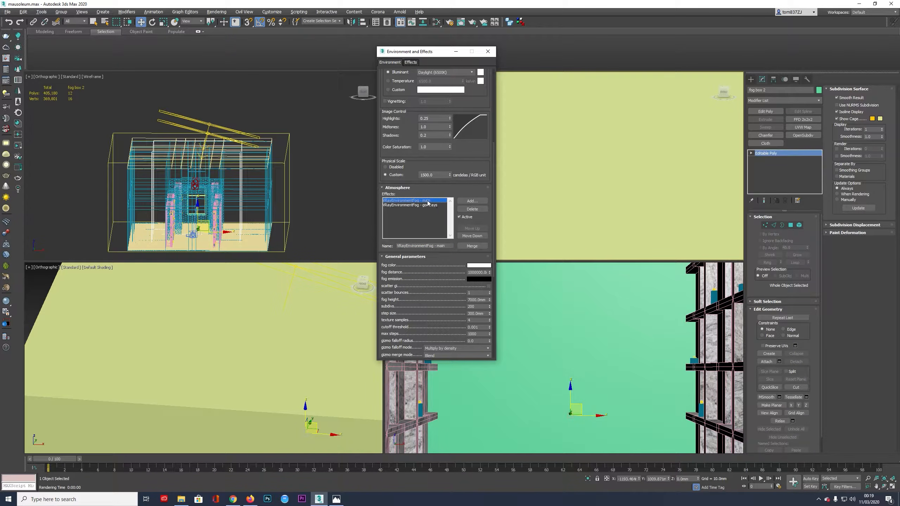
click(423, 205)
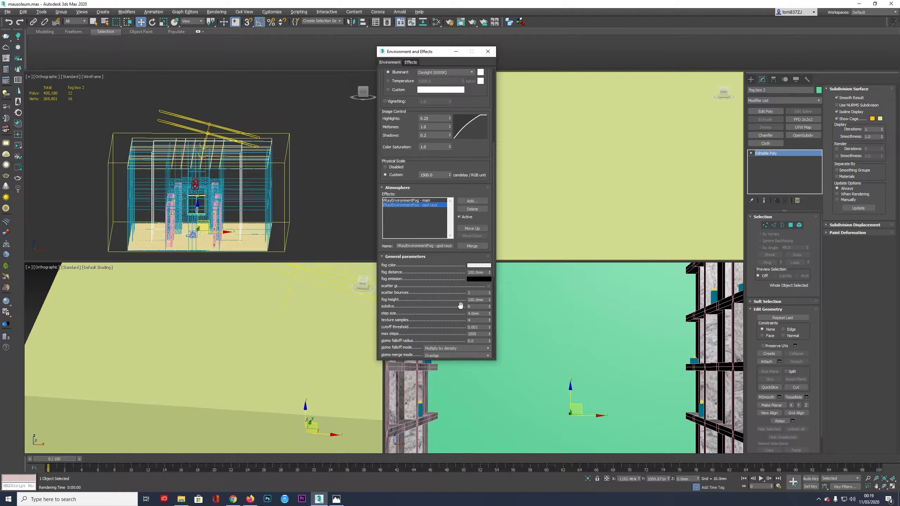
key(Up)
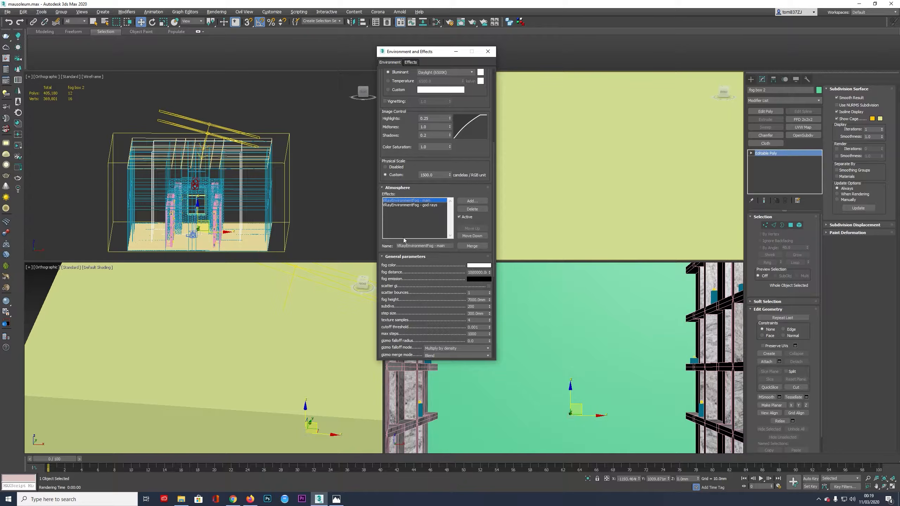
click(419, 205)
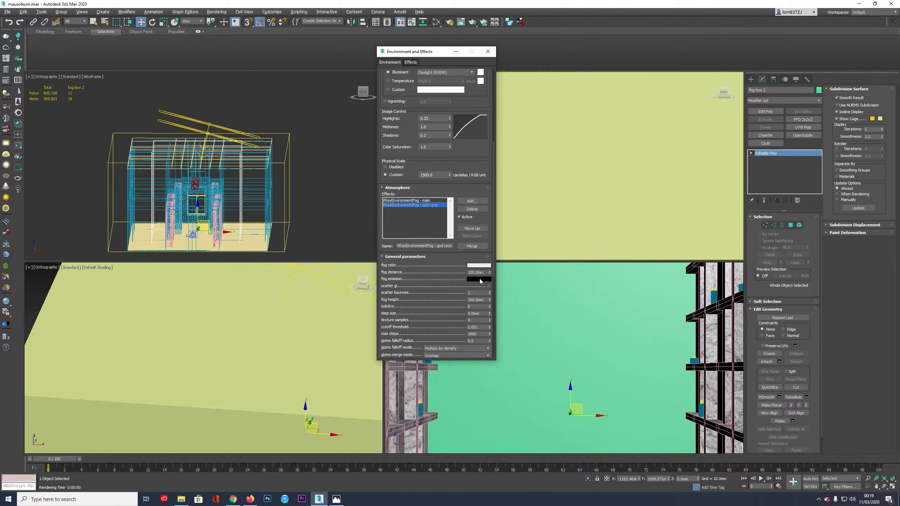
double_click(484, 273)
text(10)
key(Return)
- Set the god rays fog's subdivs to 300 and its step size to 300 mm, using the main fog as reference
scroll(460, 300, down, 5)
double_click(478, 210)
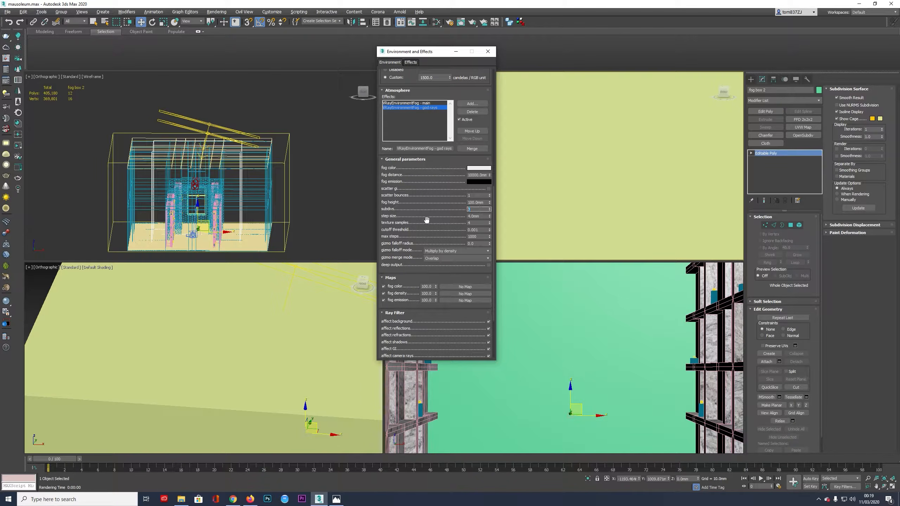
text(300)
click(422, 102)
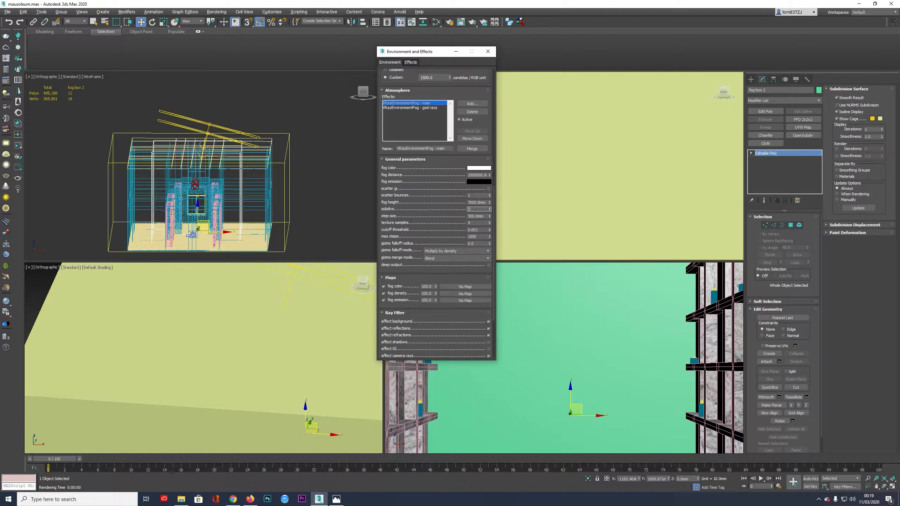
click(411, 108)
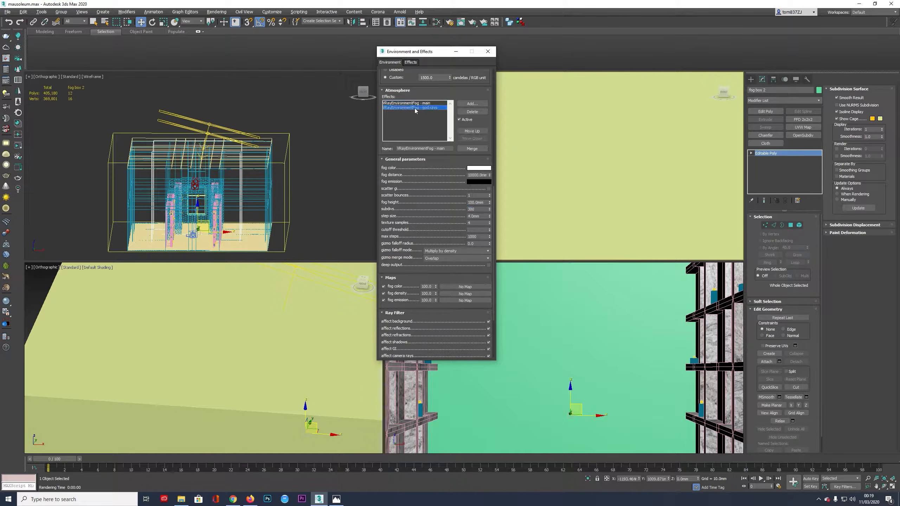
click(413, 104)
click(414, 109)
click(413, 106)
click(413, 108)
double_click(464, 216)
text(300)
key(Return)
- Turn off affect shadows and affect GI for the god rays fog, and add fog box 2 as its gizmo
drag(432, 217, 429, 111)
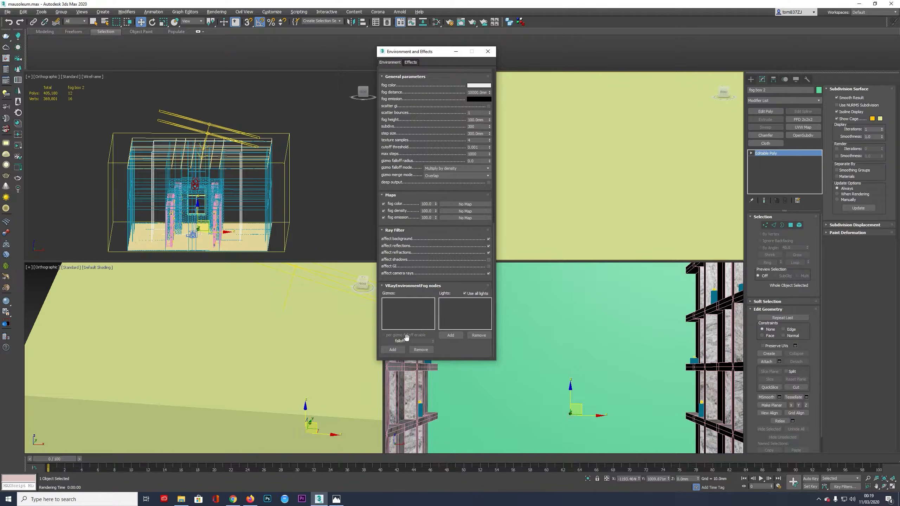
click(392, 350)
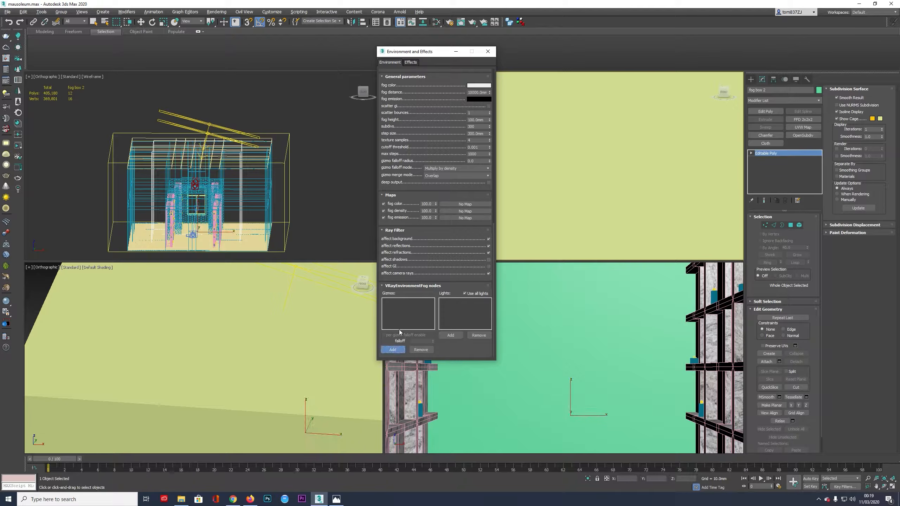
click(570, 383)
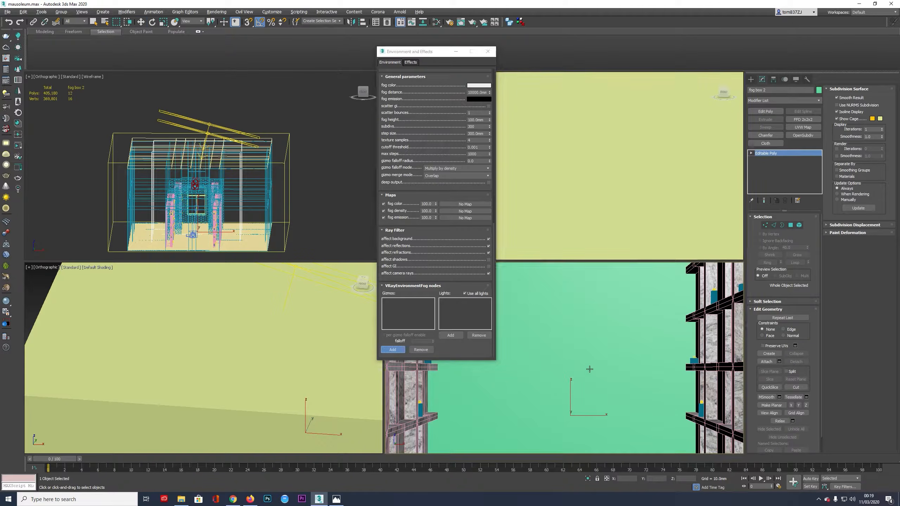
- Disable using all lights for the god rays fog and assign only the two lights god rays 1 and god rays 002
click(464, 293)
click(451, 335)
click(243, 131)
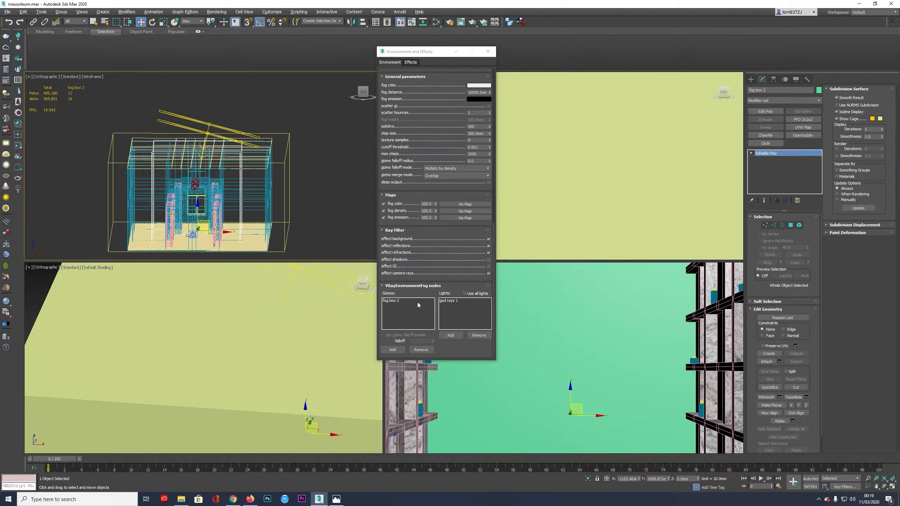
click(229, 139)
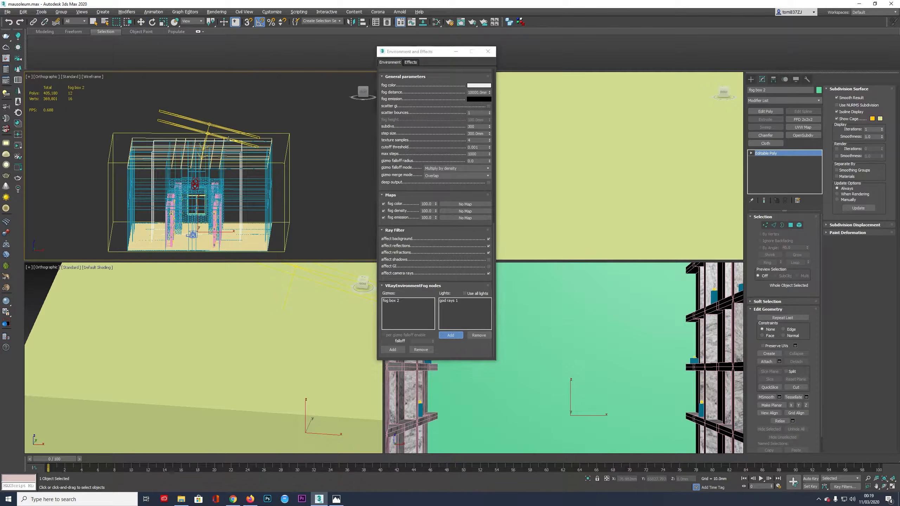
click(558, 363)
- Run a short test render of the camera view with both fog effects active, and close the frame buffer
key(shift+q)
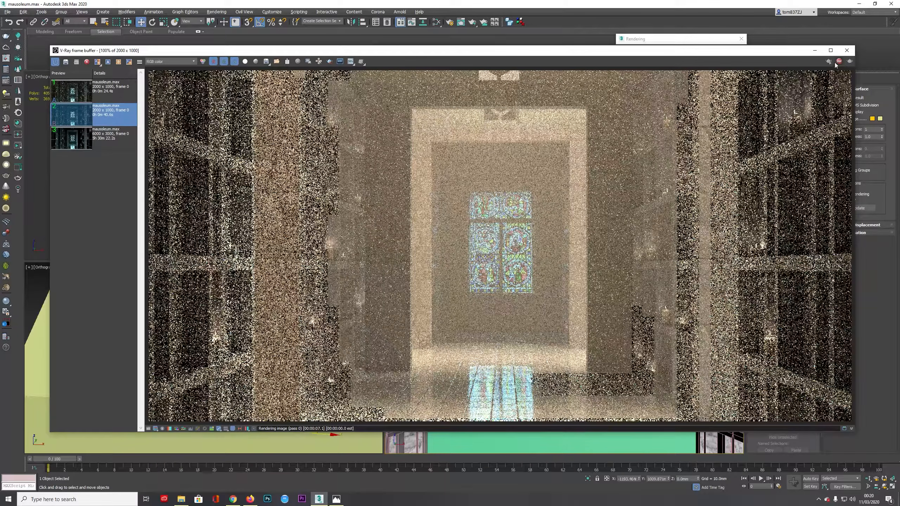
click(839, 61)
click(846, 50)
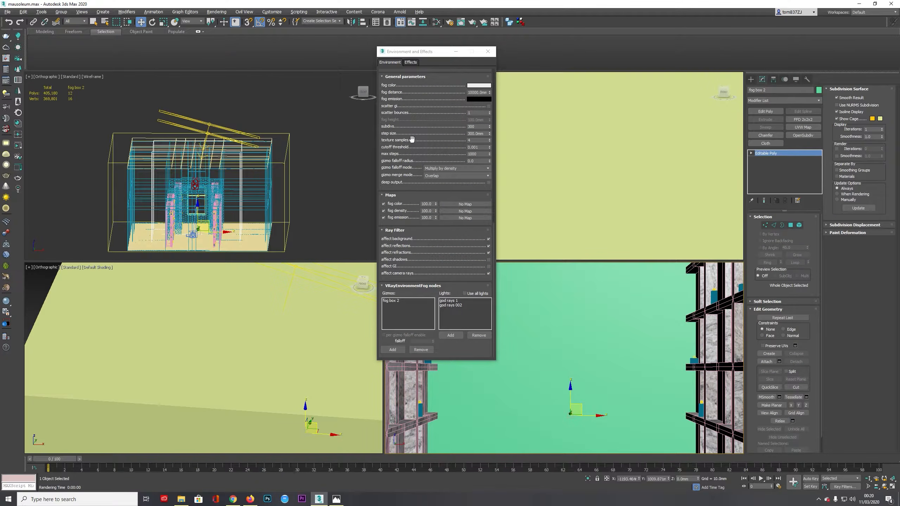
- Deactivate the main fog effect and test render the scene with only the god rays fog
scroll(411, 159, up, 5)
click(415, 200)
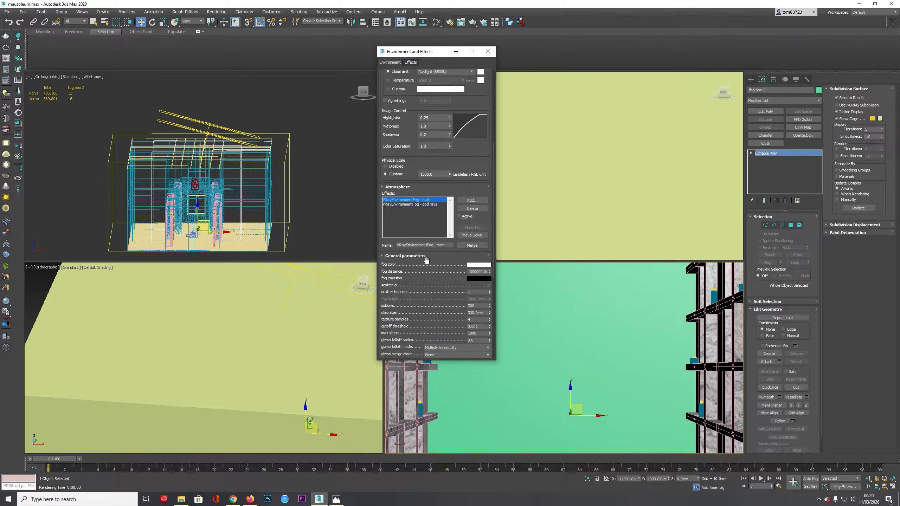
scroll(425, 259, down, 5)
key(shift+q)
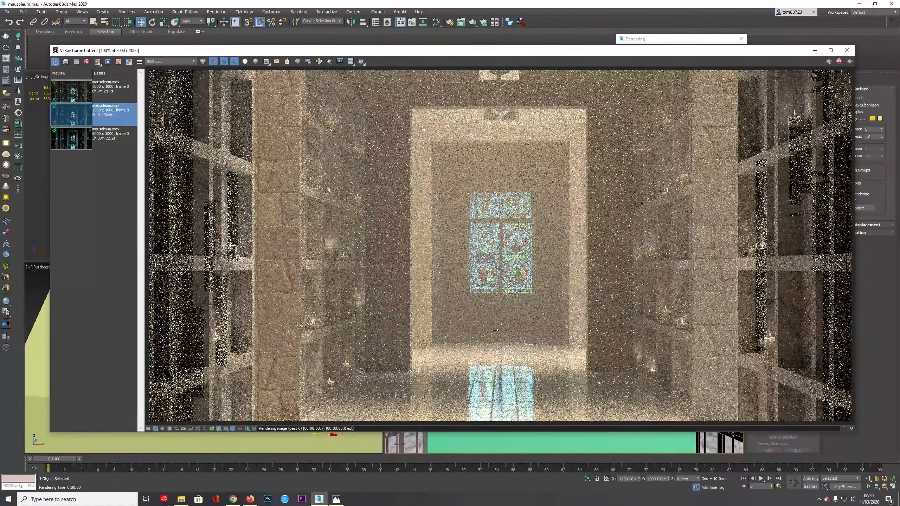
click(846, 50)
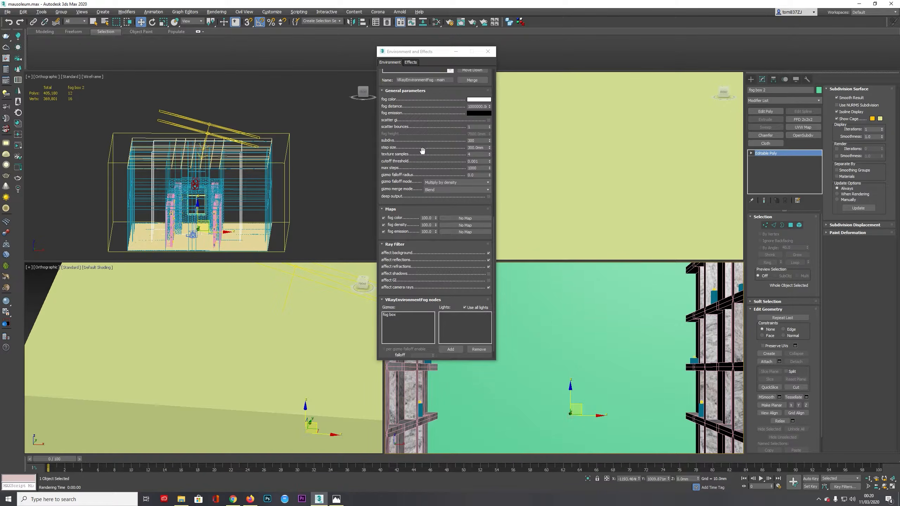
- Deactivate the god rays fog effect and test render the scene without any fog
scroll(421, 143, up, 5)
click(413, 195)
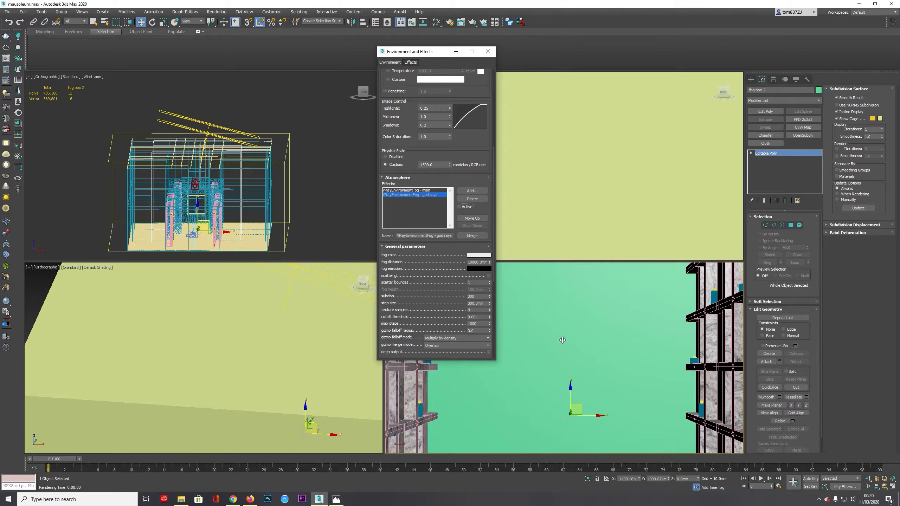
key(shift+q)
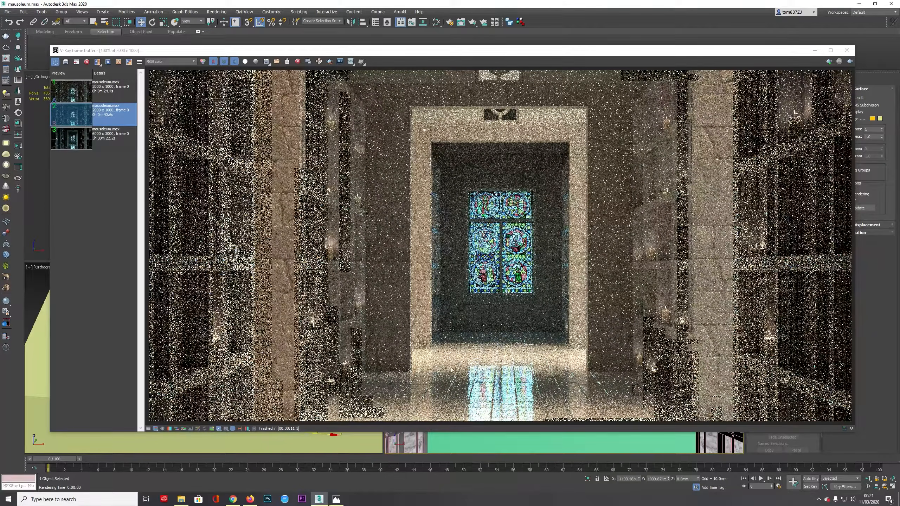
click(847, 50)
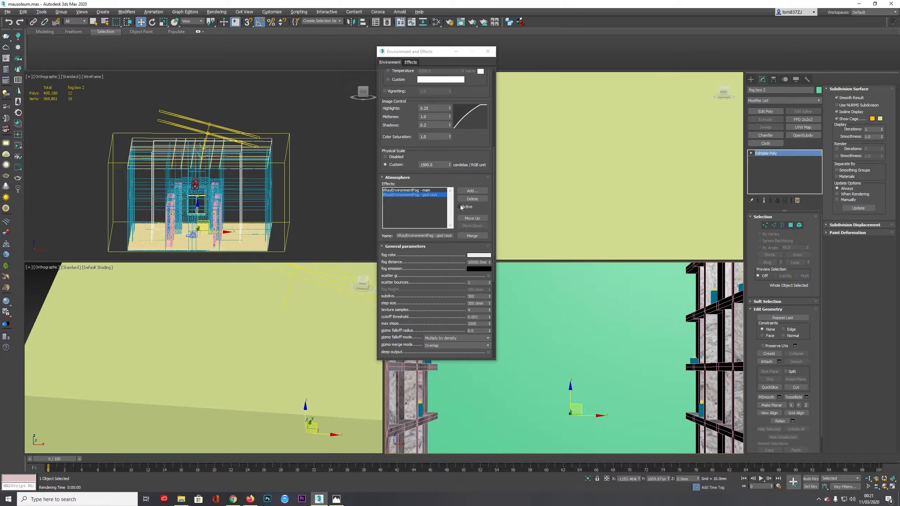
- Reactivate the god rays fog, set the god rays 1 light's directional value to 1.0, and check the same value on god rays 002
click(224, 128)
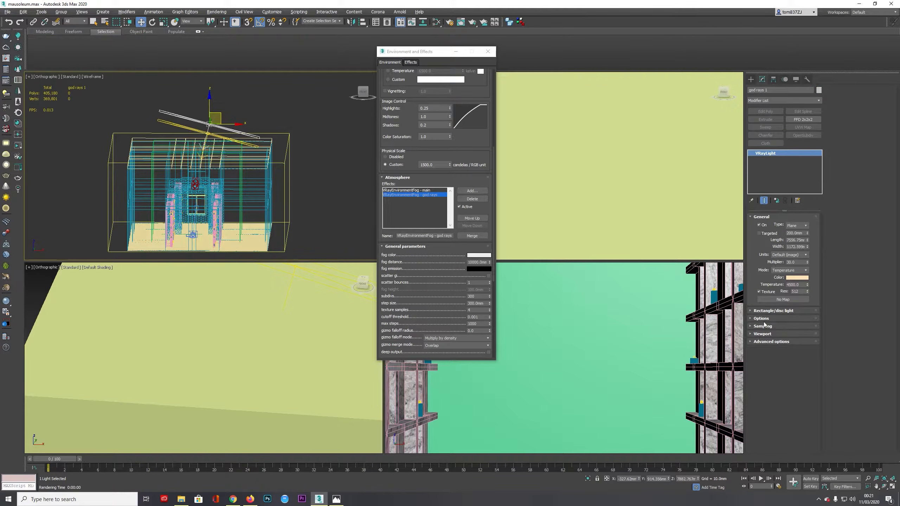
click(771, 319)
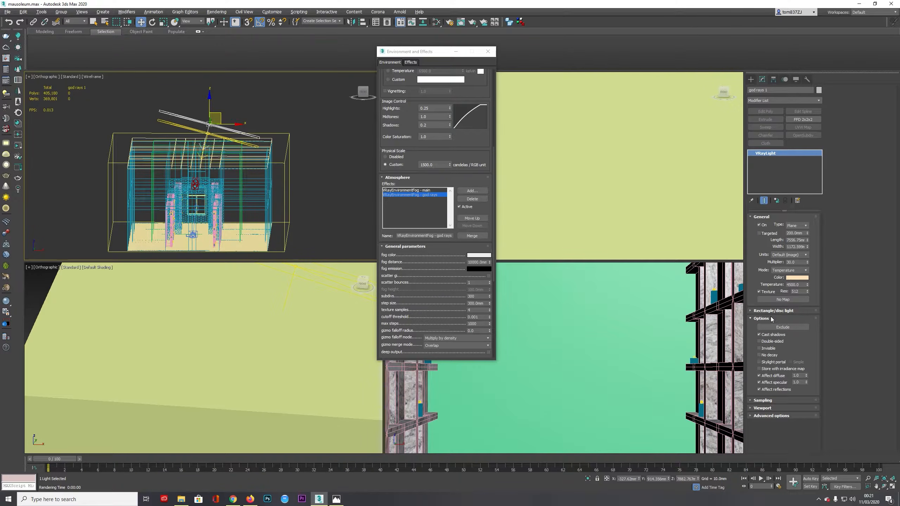
click(772, 310)
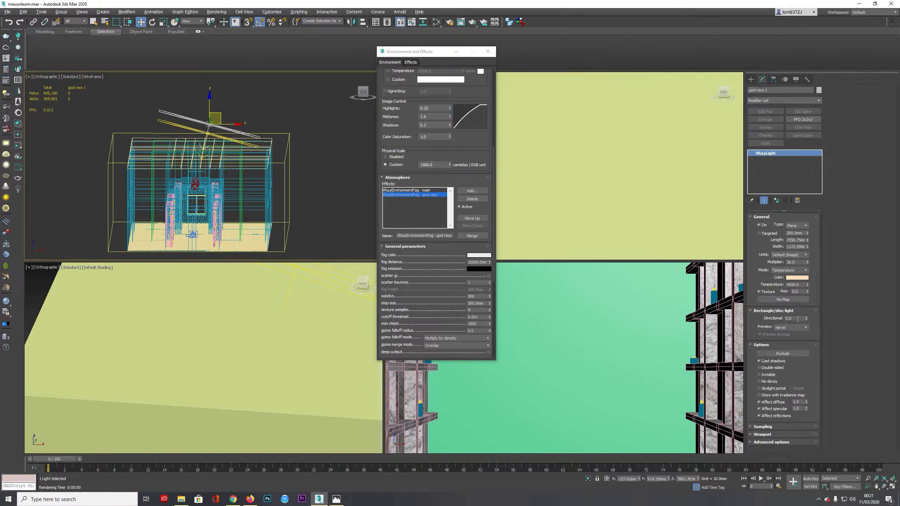
drag(806, 319, 811, 232)
right_click(806, 320)
drag(806, 317, 785, 206)
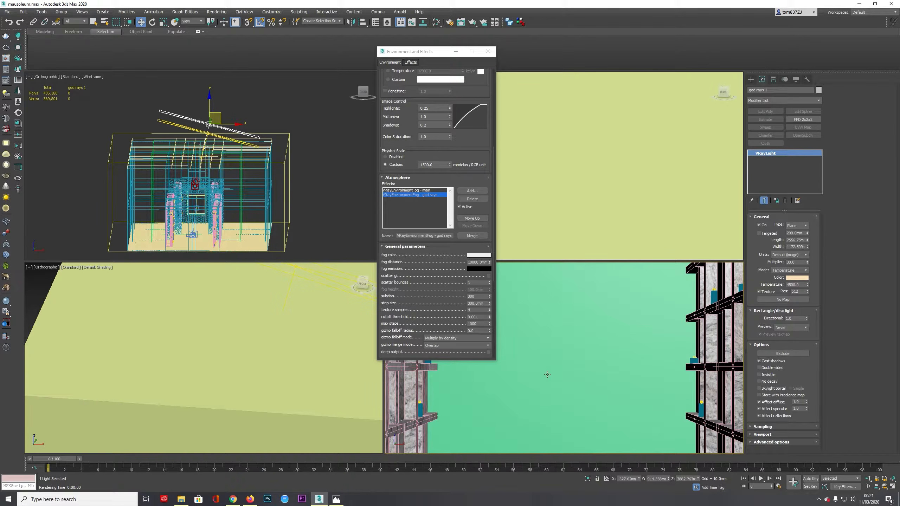
shift+drag(176, 126, 177, 125)
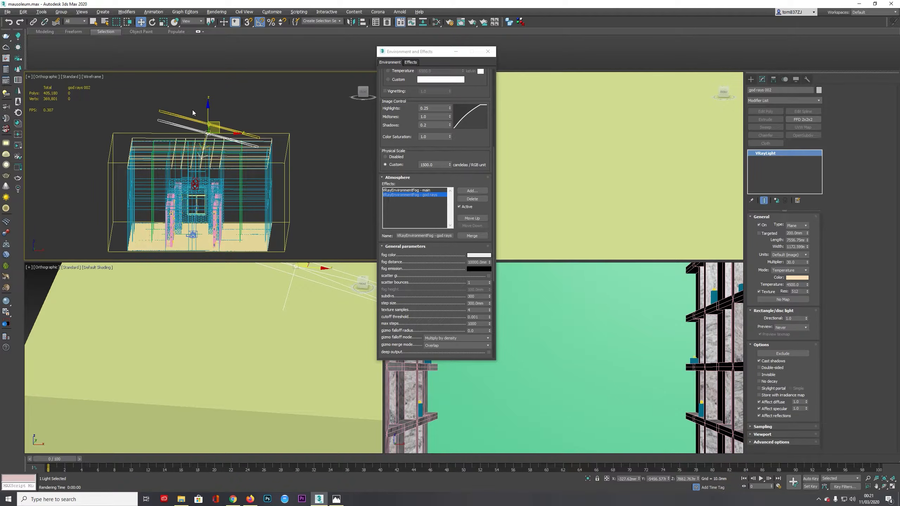
click(192, 118)
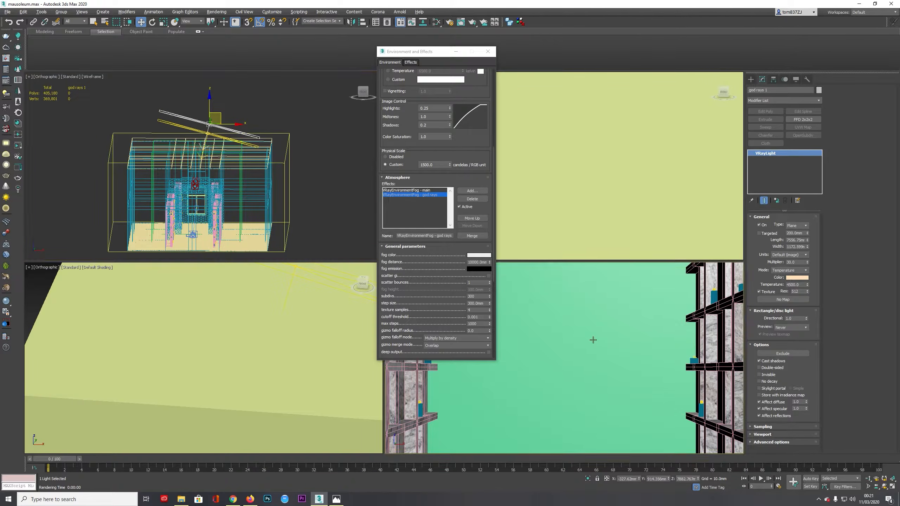
- Test render the camera view with the fully directional god ray lights, and close the frame buffer
key(shift+q)
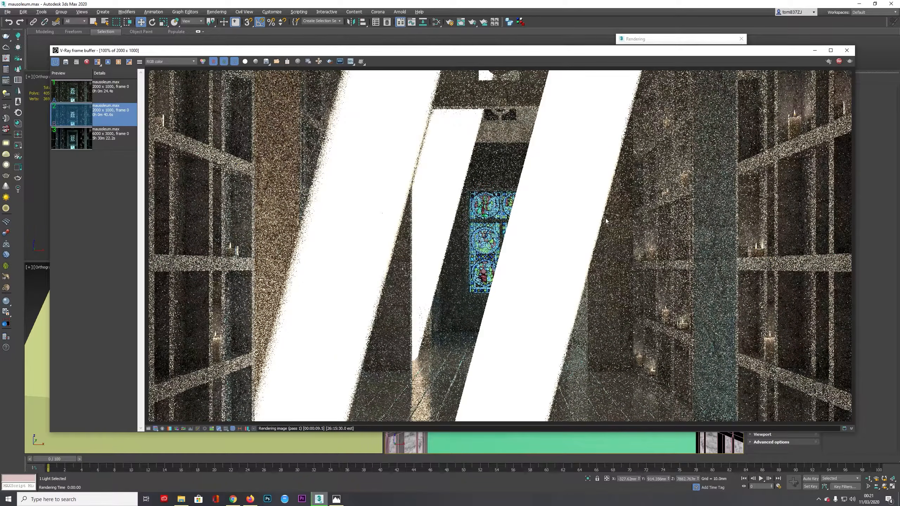
click(839, 61)
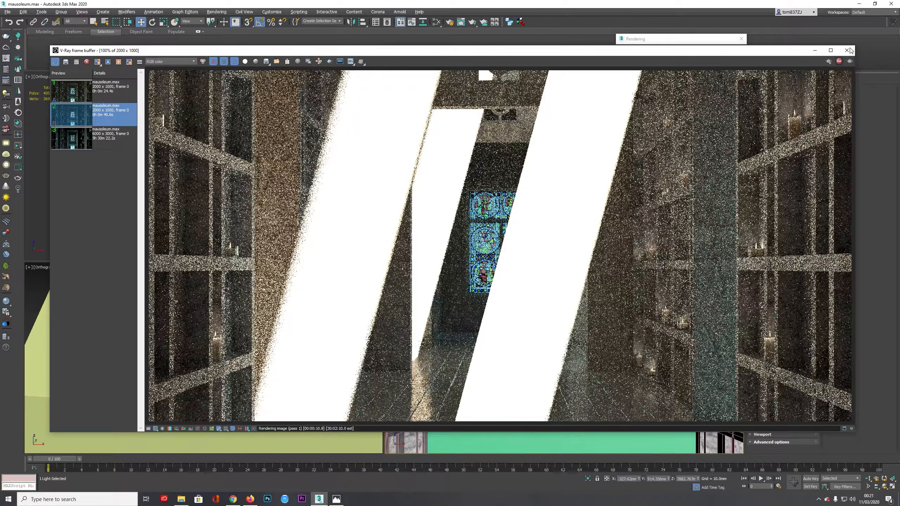
click(847, 52)
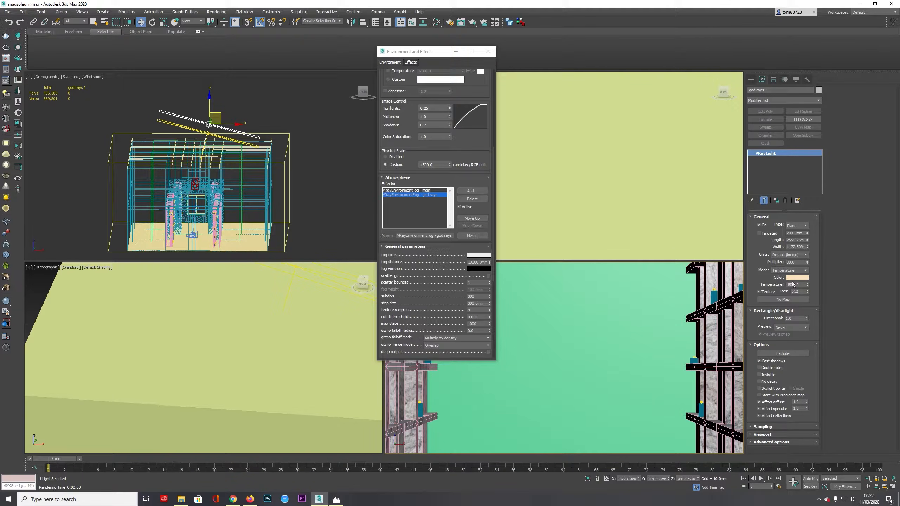
- Set the god rays 1 light's directional value to 0.9 and run a test render of the camera view
drag(796, 319, 663, 330)
key(BackSpace)
text(.9)
key(Return)
key(shift+q)
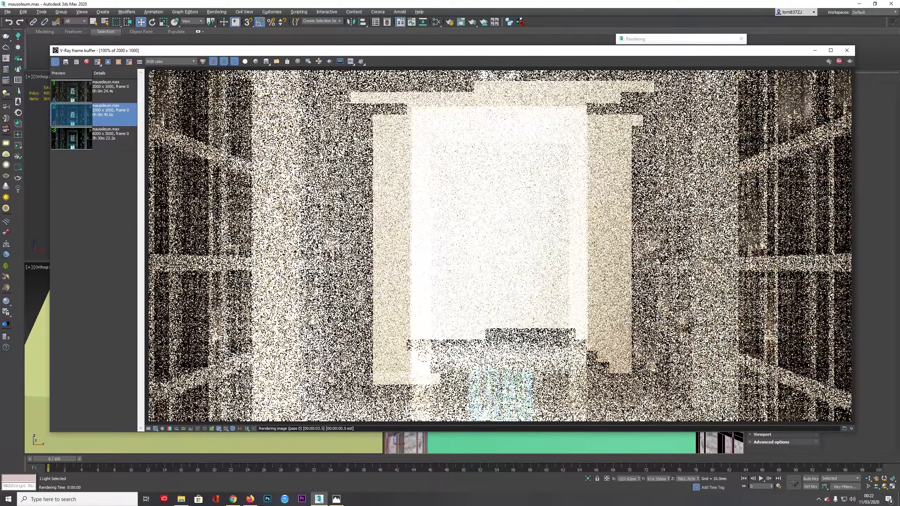
click(840, 62)
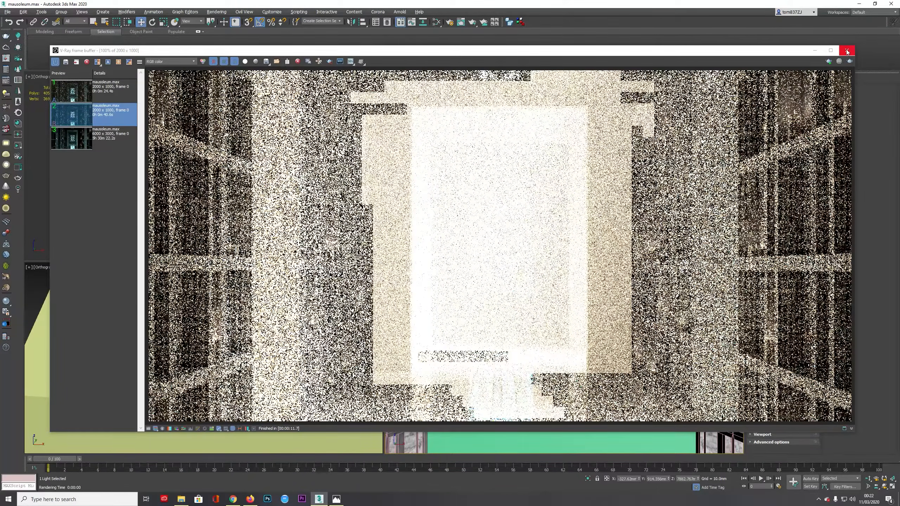
click(847, 50)
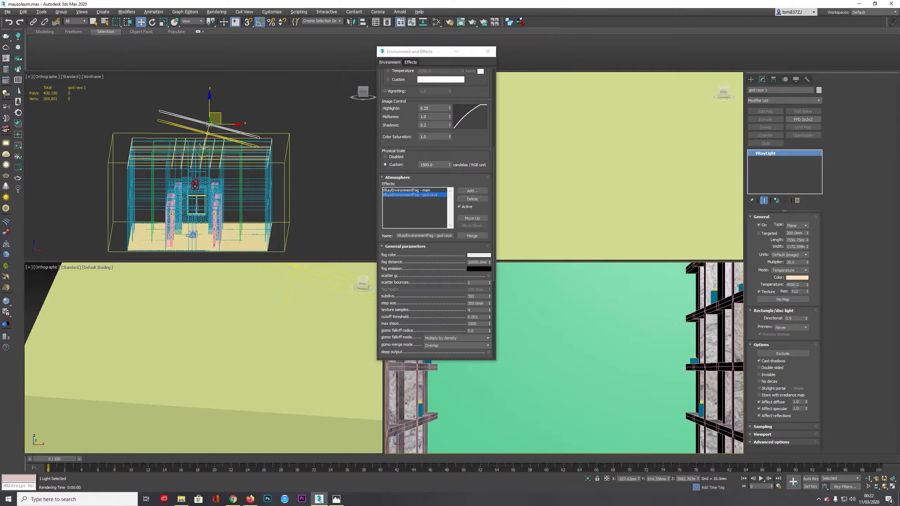
- Set the god rays 1 light's multiplier to 3.0 and run a test render of the camera view
double_click(796, 262)
text(3.0)
key(shift+q)
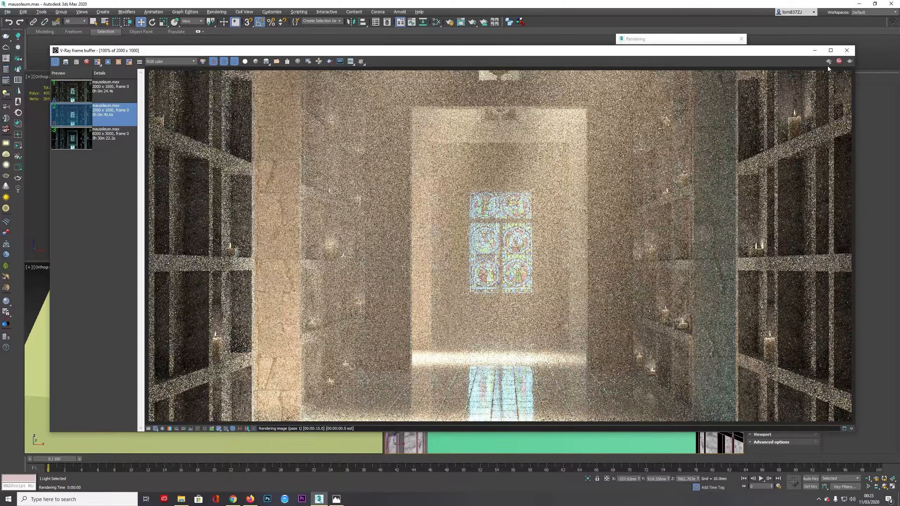
click(837, 62)
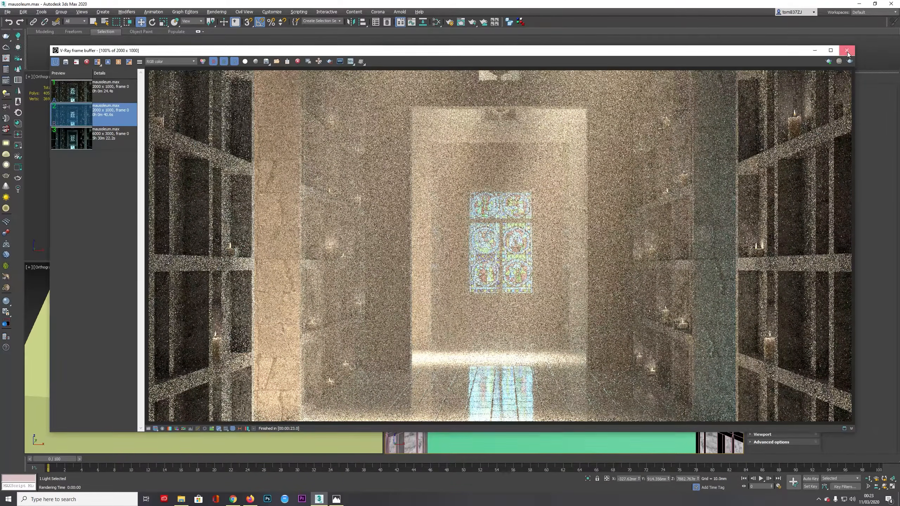
click(847, 52)
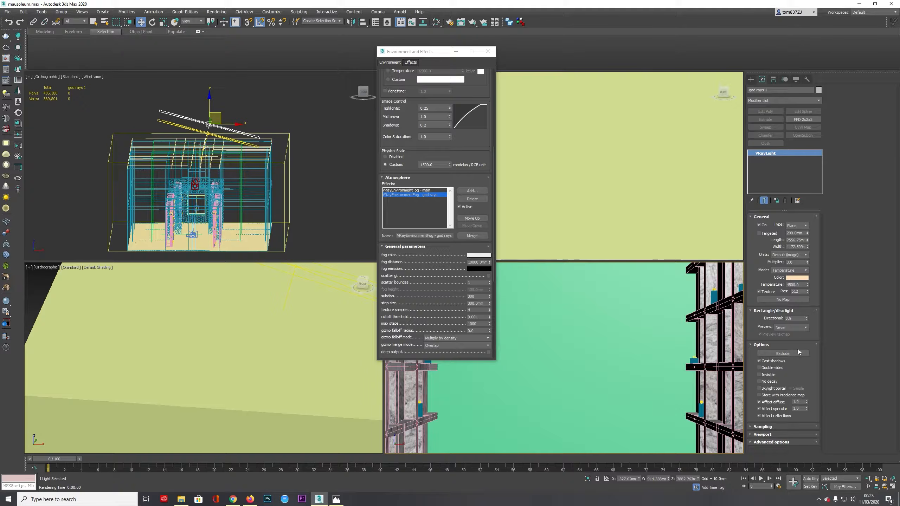
- Set the god rays 1 light's directional value to 0.95 and multiplier to 1.0, and test render the camera view
click(802, 319)
key(Return)
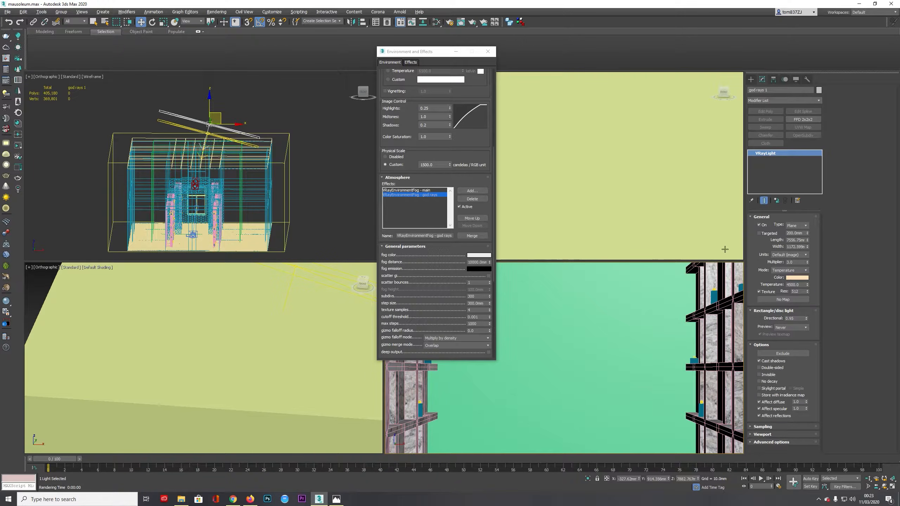
double_click(796, 263)
text(1)
key(Return)
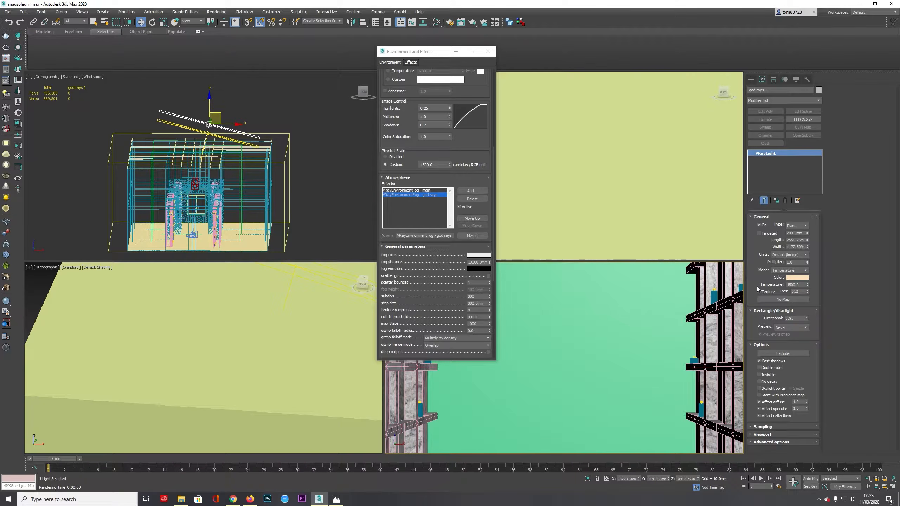
key(shift+q)
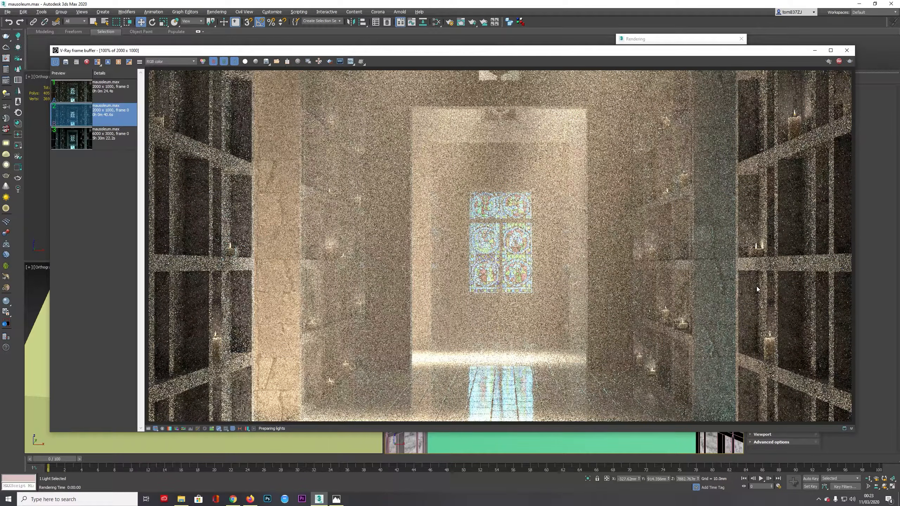
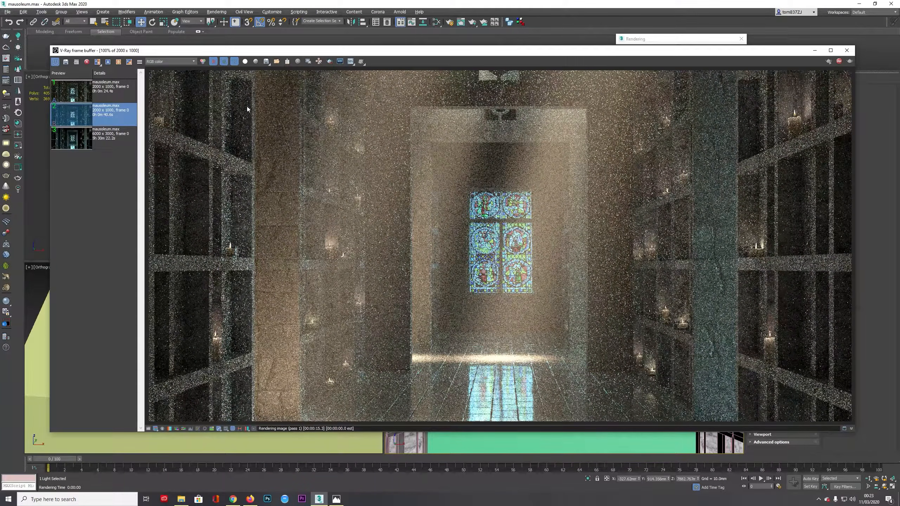
- Inspect the render's VRayAtmosphere element, return to RGB color, and close the frame buffer and the environment settings
click(170, 62)
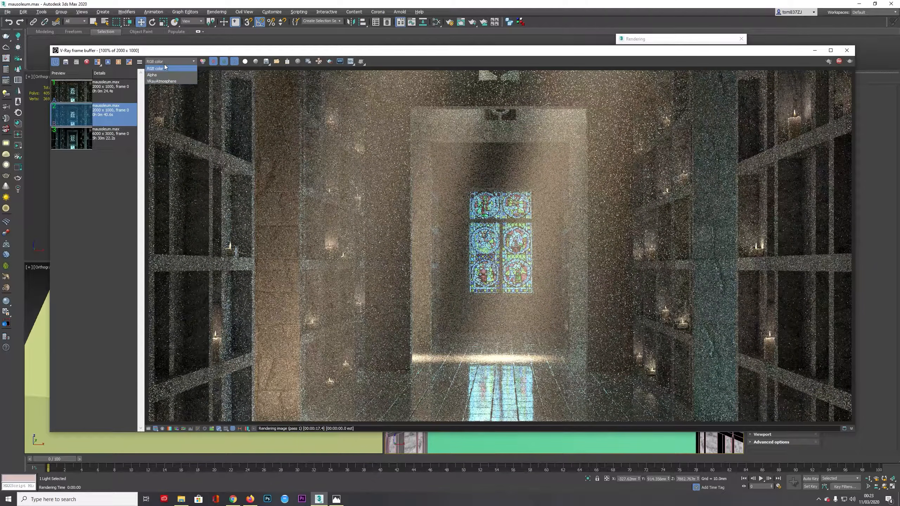
click(160, 81)
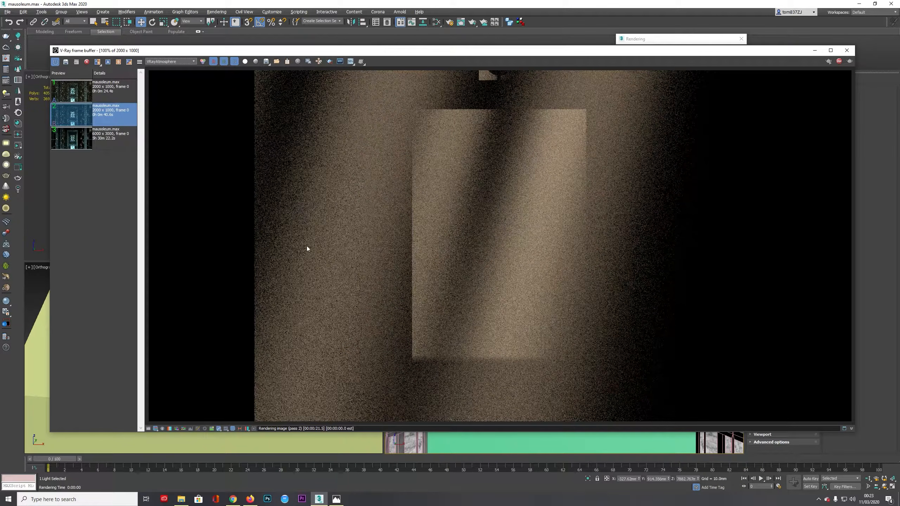
click(170, 61)
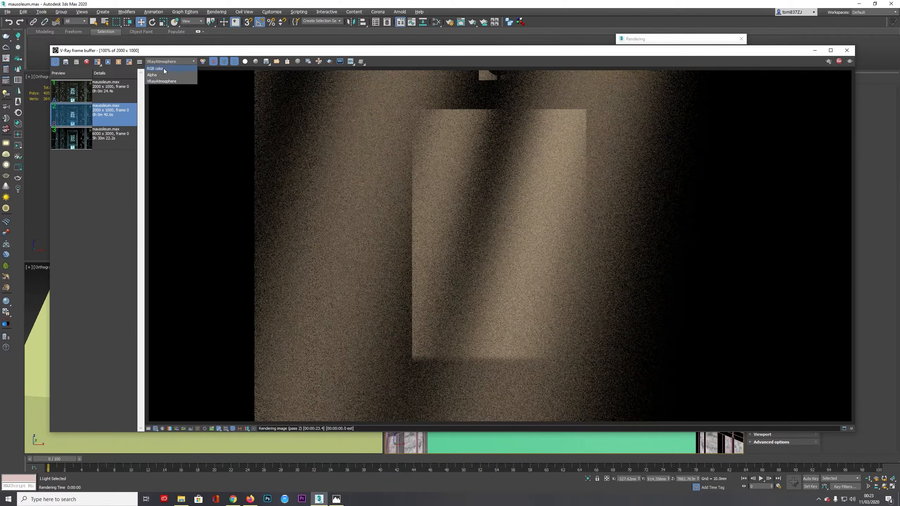
click(163, 68)
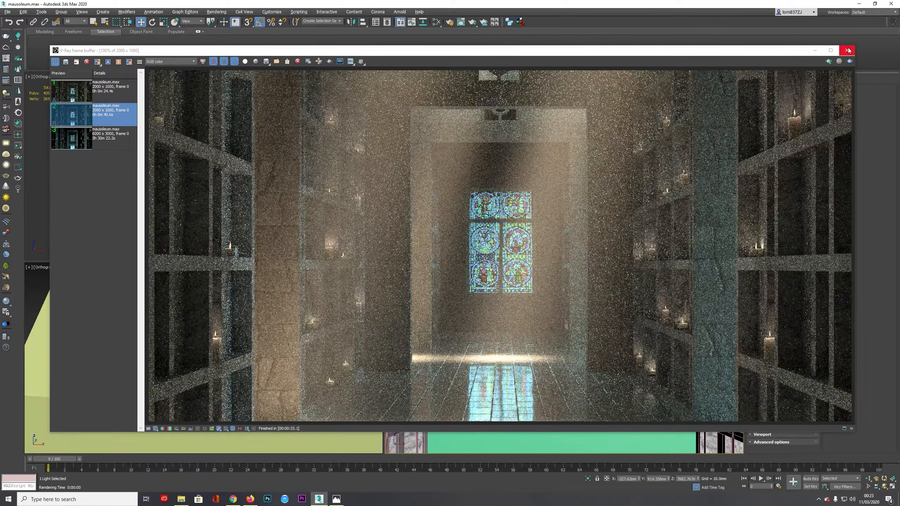
click(847, 50)
click(487, 51)
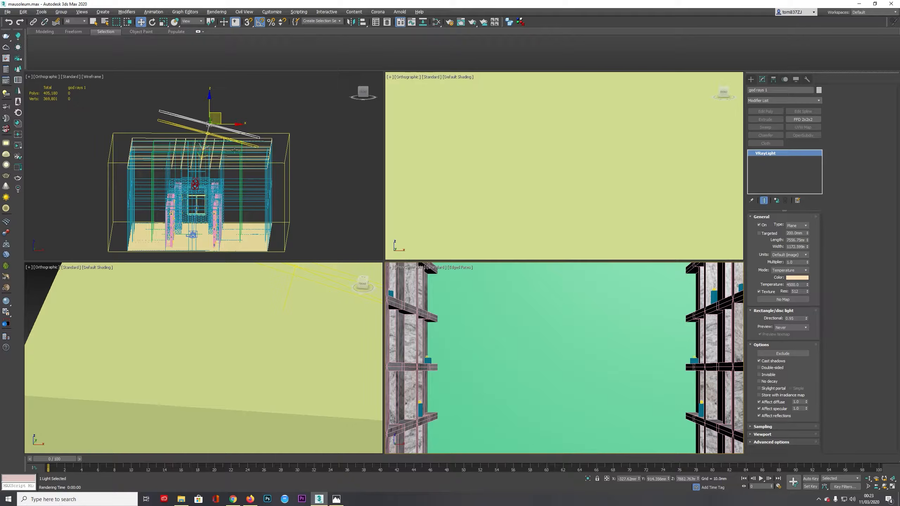
- Select both god ray plane lights together with the ceiling and isolate them
click(220, 126)
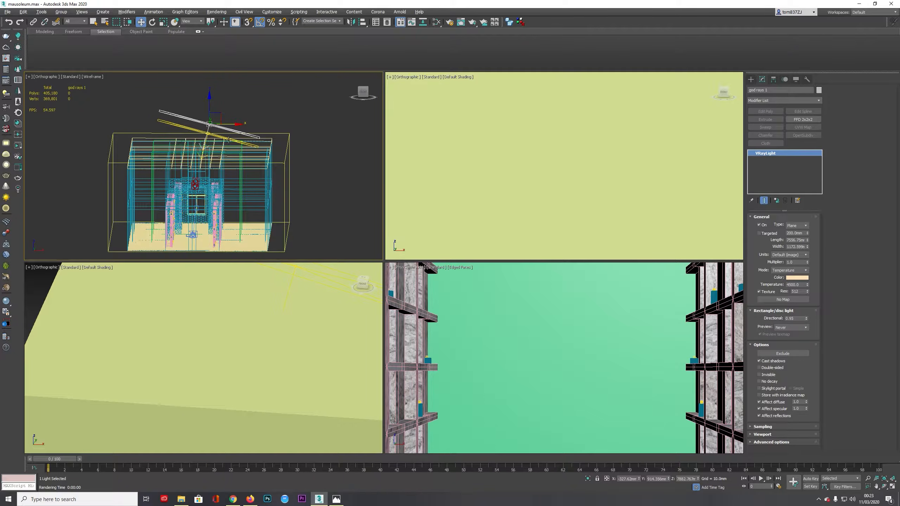
scroll(212, 156, up, 6)
ctrl+click(229, 117)
key(F3)
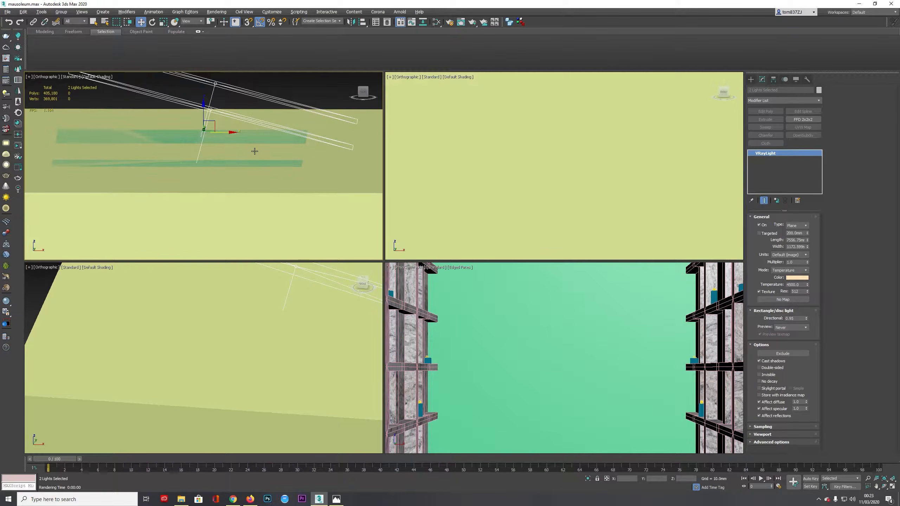
key(F3)
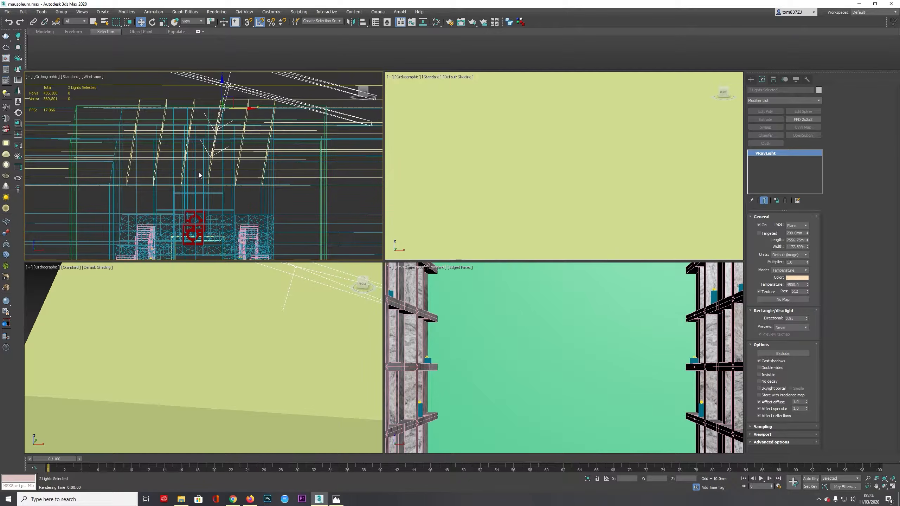
ctrl+click(146, 177)
key(alt+q)
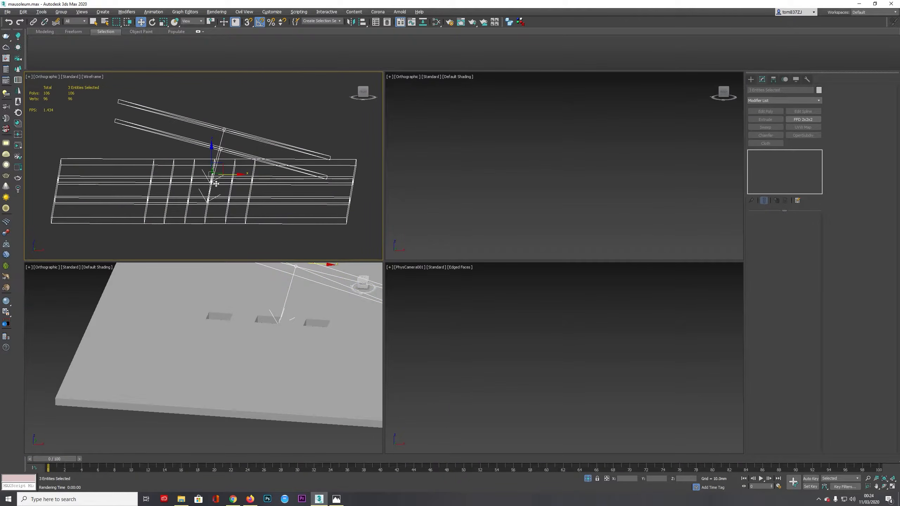
- Shorten the god rays 002 light's length to about 1889 mm while viewing it from the top
click(254, 160)
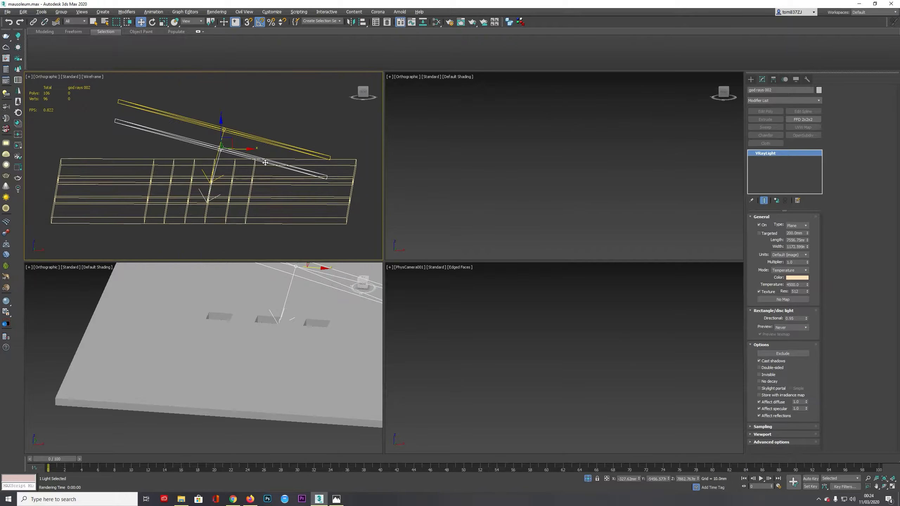
key(t)
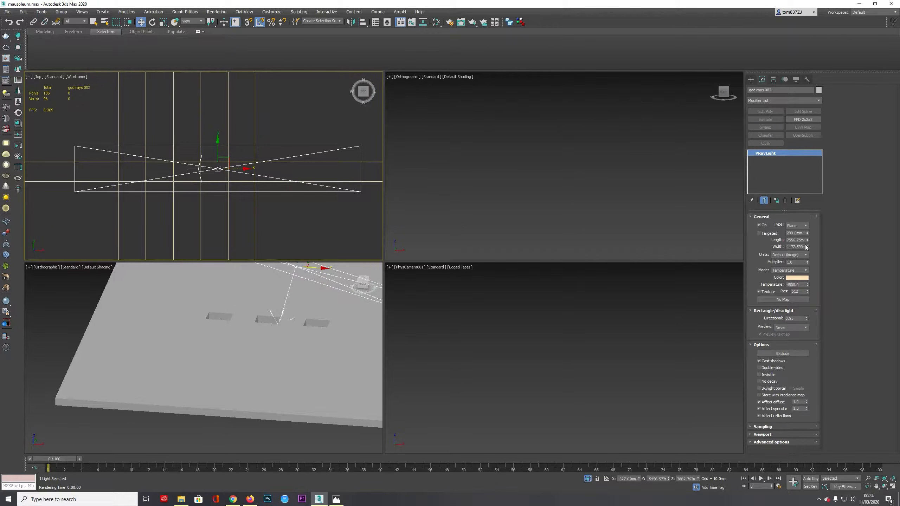
drag(808, 240, 810, 267)
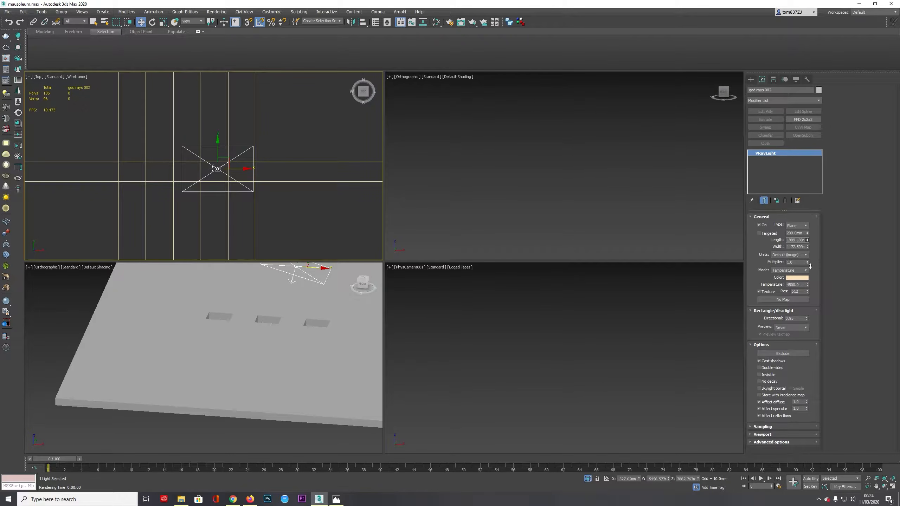
scroll(293, 201, down, 3)
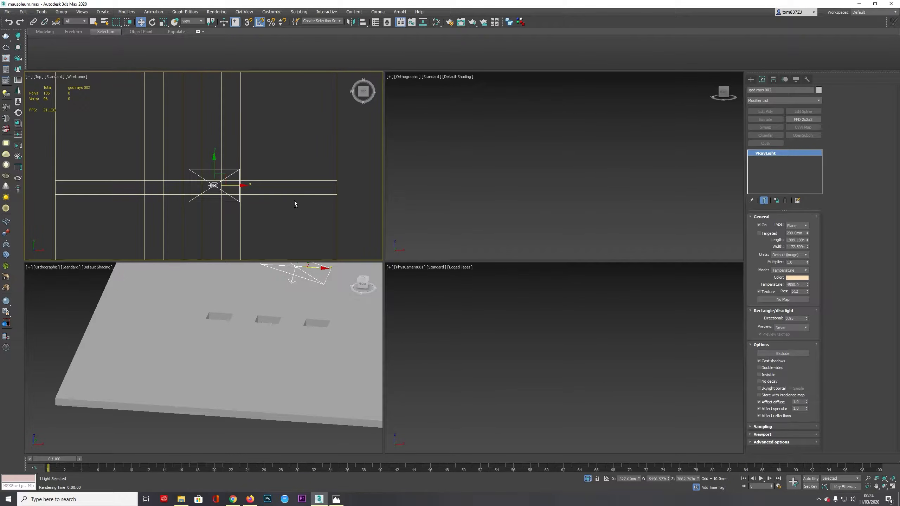
- Leave isolation, add the mausoleum walls to the selection, and isolate the lights, ceiling and walls in a top view
key(ctrl+a)
click(588, 479)
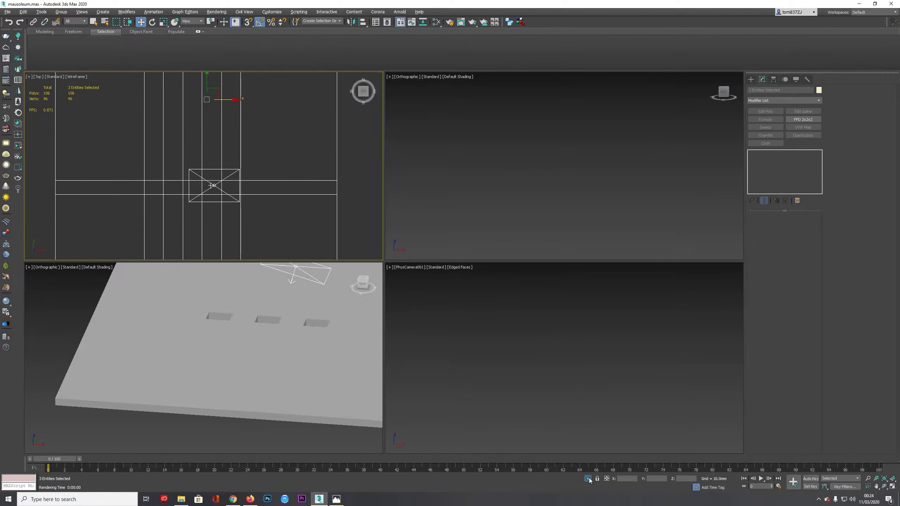
alt+middle_drag(213, 184, 288, 192)
ctrl+click(349, 176)
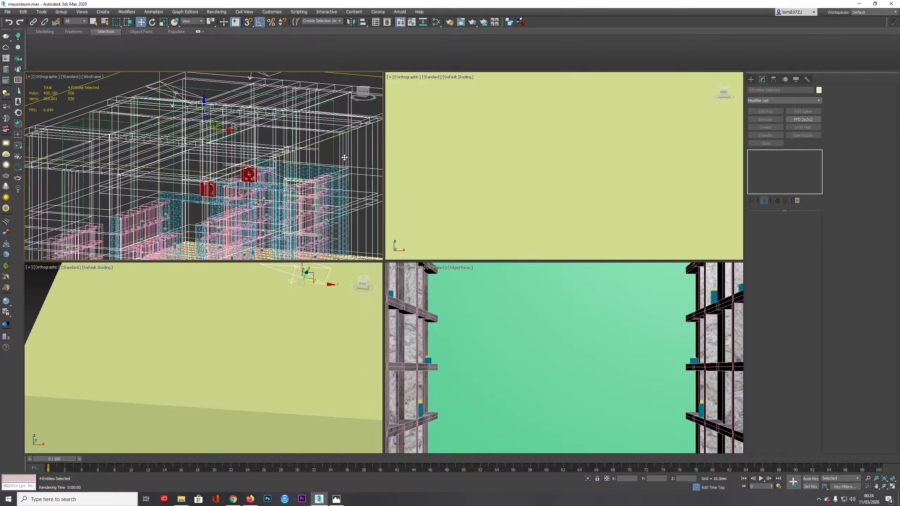
key(alt+q)
key(t)
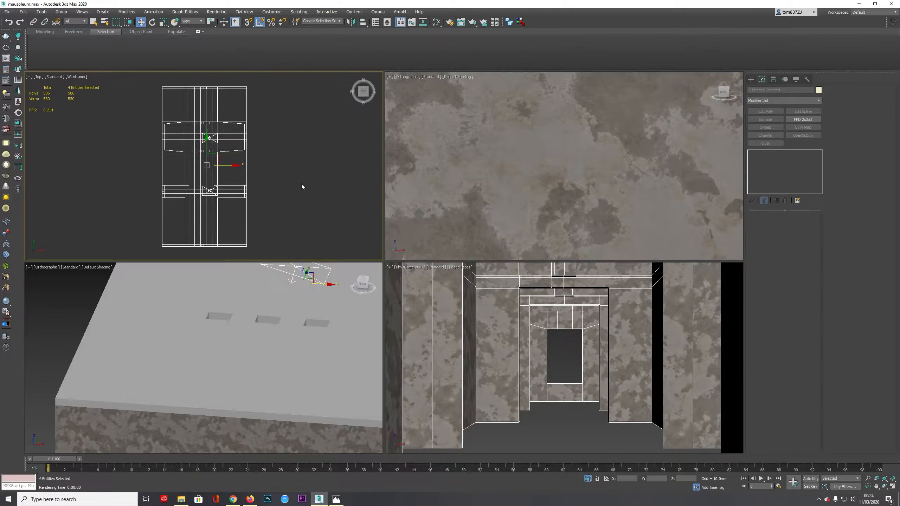
click(300, 183)
- Shift the vertices around the ceiling's rectangular openings slightly in the positive X direction, and leave vertex editing
scroll(225, 183, up, 5)
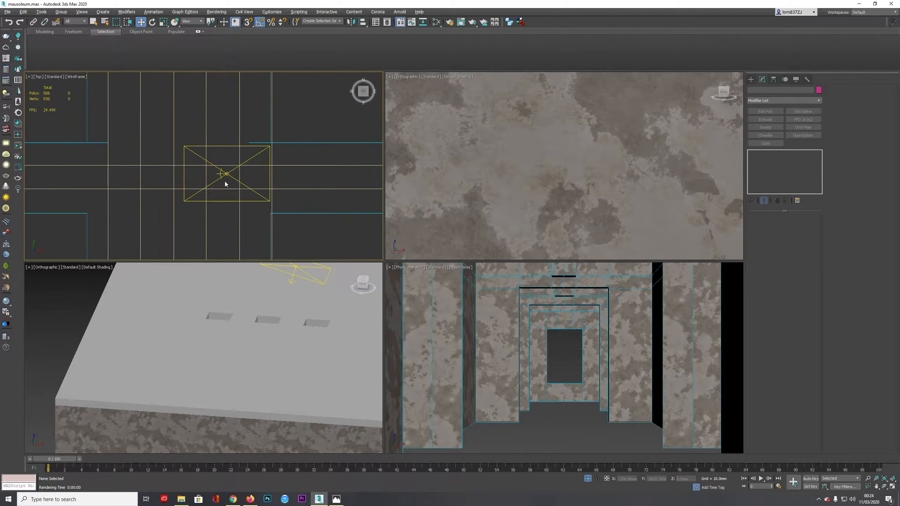
click(255, 165)
scroll(235, 196, down, 3)
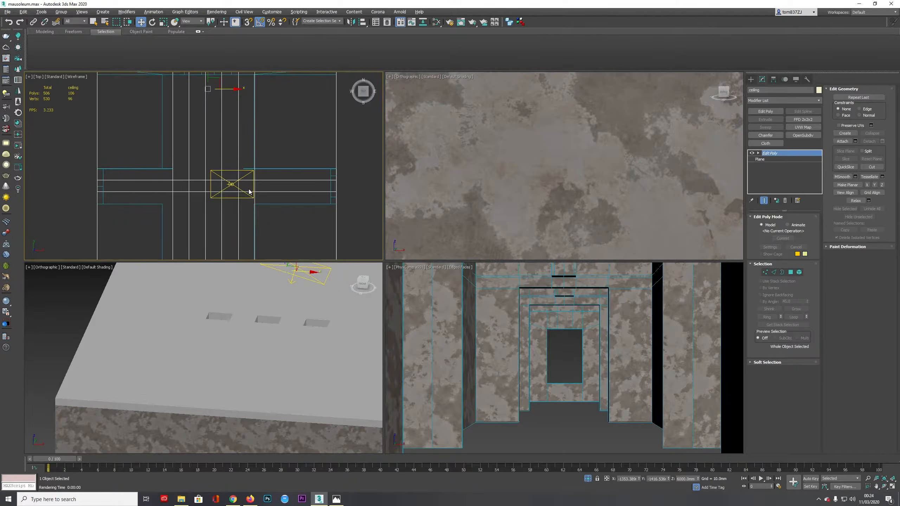
scroll(248, 192, up, 2)
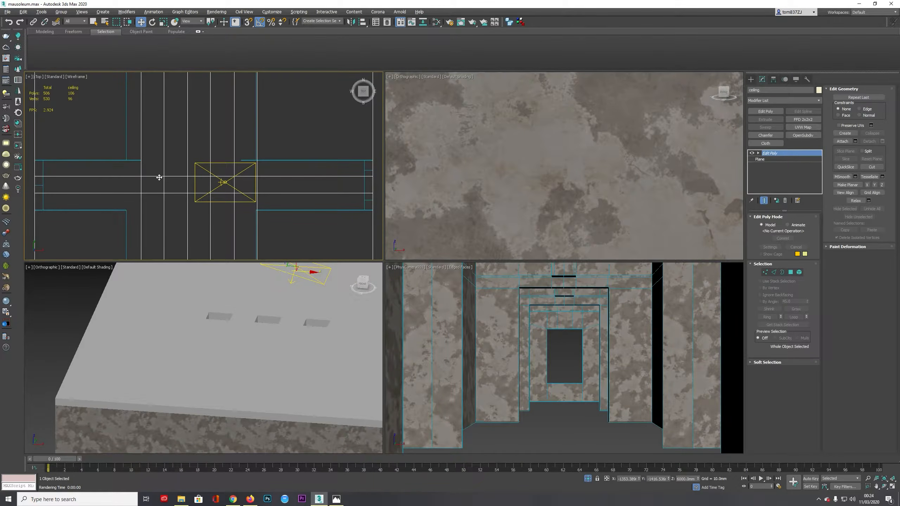
click(765, 272)
scroll(281, 167, down, 4)
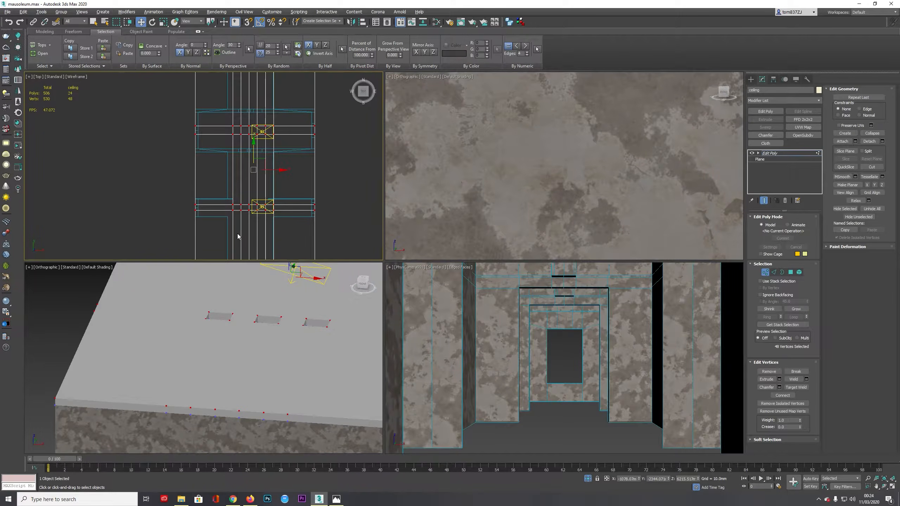
scroll(261, 186, up, 4)
drag(262, 151, 267, 151)
scroll(267, 151, down, 5)
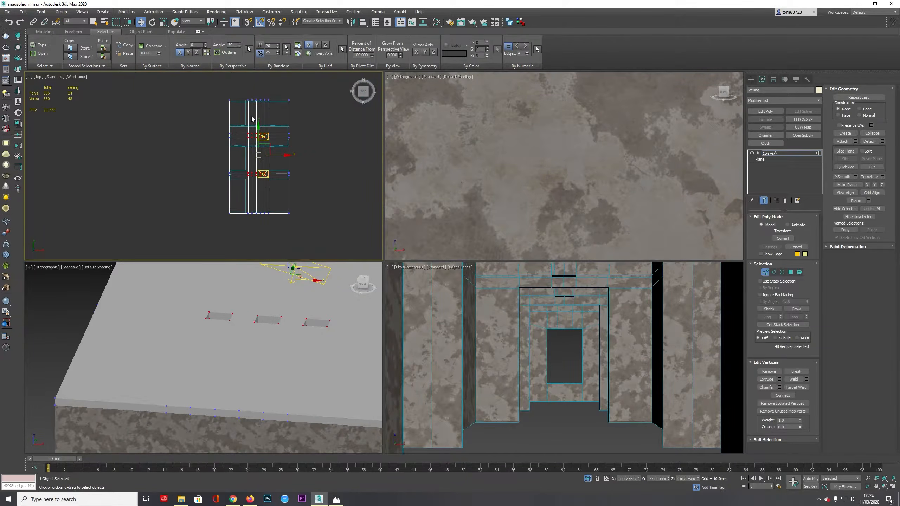
ctrl+drag(224, 205, 288, 249)
scroll(267, 167, up, 6)
scroll(294, 146, down, 1)
drag(292, 138, 300, 140)
click(771, 153)
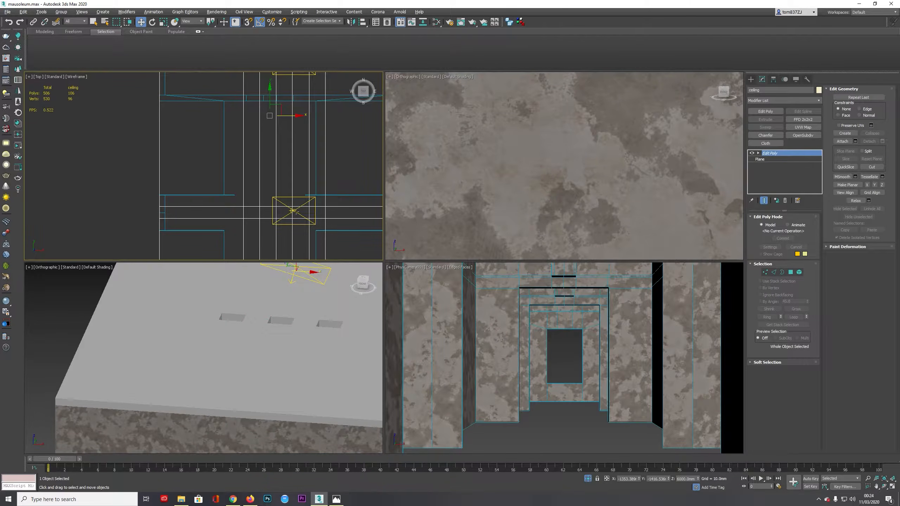
- Select both god ray lights and move them in the front view toward the outermost ceiling opening in positive X
click(294, 210)
middle_drag(296, 209, 269, 225)
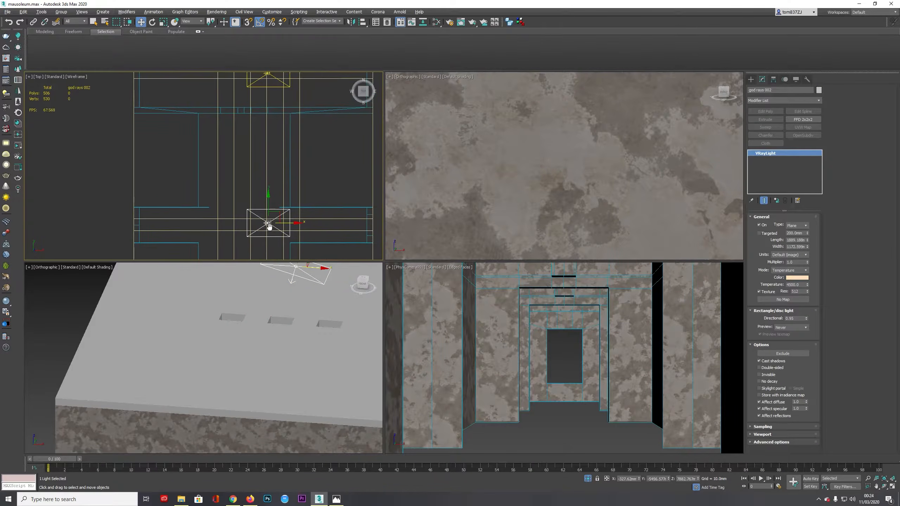
ctrl+click(274, 88)
key(f)
scroll(245, 171, down, 6)
middle_drag(240, 171, 228, 135)
drag(234, 126, 261, 153)
- Rotate both god ray lights to an almost level tilt and position them just above the outermost ceiling opening
scroll(256, 163, up, 5)
key(e)
drag(266, 185, 270, 182)
key(w)
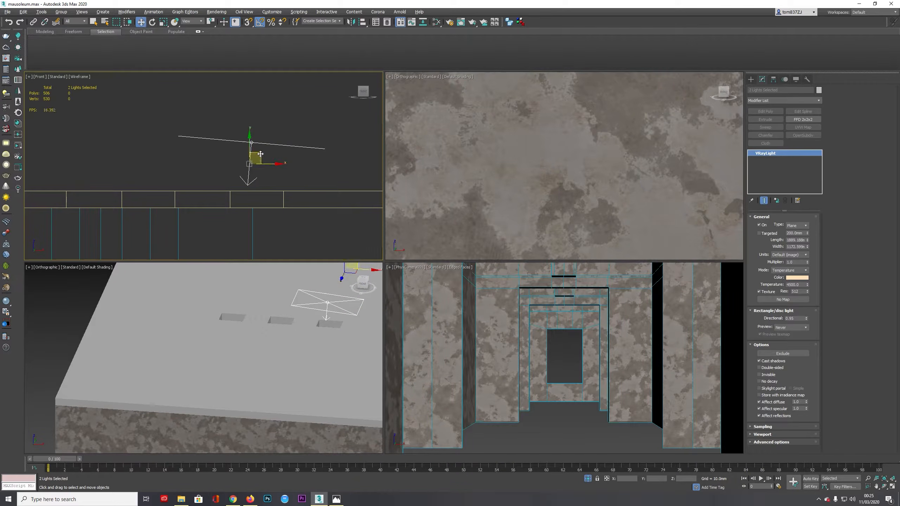
scroll(268, 163, down, 2)
middle_drag(268, 163, 244, 159)
drag(248, 151, 257, 156)
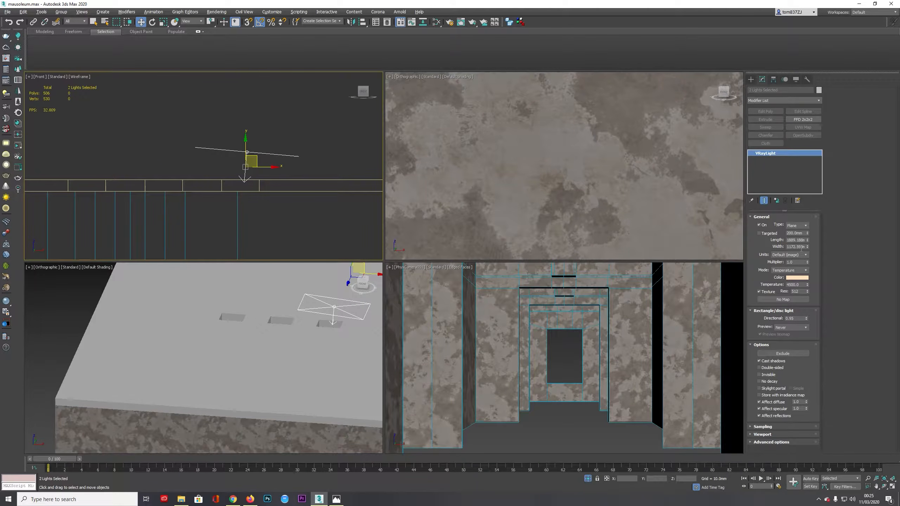
- Shorten the god ray lights' length to about 1228 mm and clone both lights as instances above the middle ceiling opening
drag(807, 248, 807, 251)
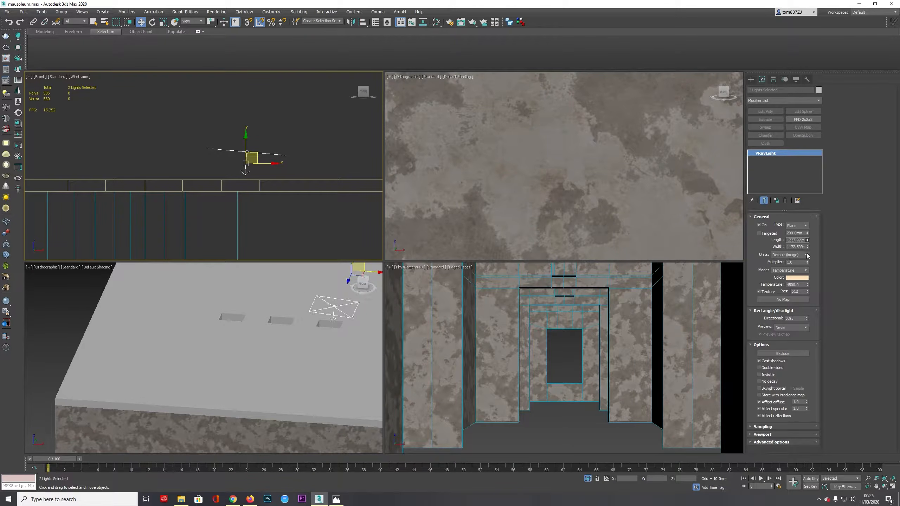
drag(264, 162, 177, 158)
click(452, 280)
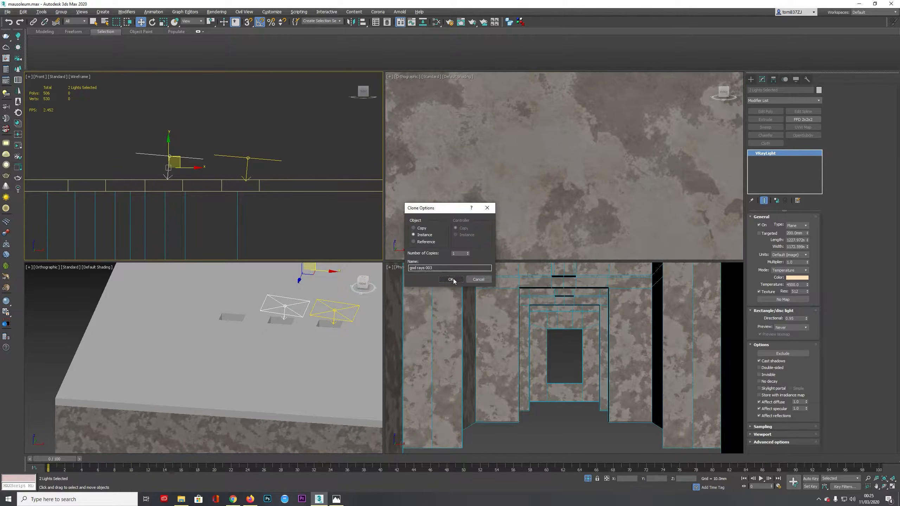
- Tilt the middle pair of god ray lights slightly more and clone both as instances above the remaining ceiling opening in negative X
key(e)
mouse_move(183, 153)
mouse_down()
mouse_move(98, 146)
mouse_move(105, 154)
mouse_up()
key(w)
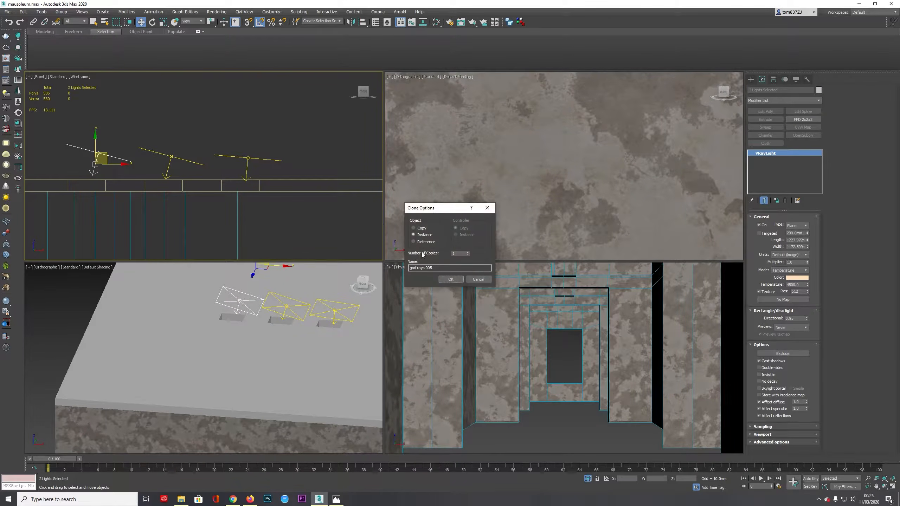
click(450, 280)
- Rotate the newly cloned pair of god ray lights in the front view to a steeper tilt toward its ceiling opening
key(e)
mouse_move(117, 163)
middle_down()
mouse_move(283, 182)
mouse_move(201, 138)
middle_up()
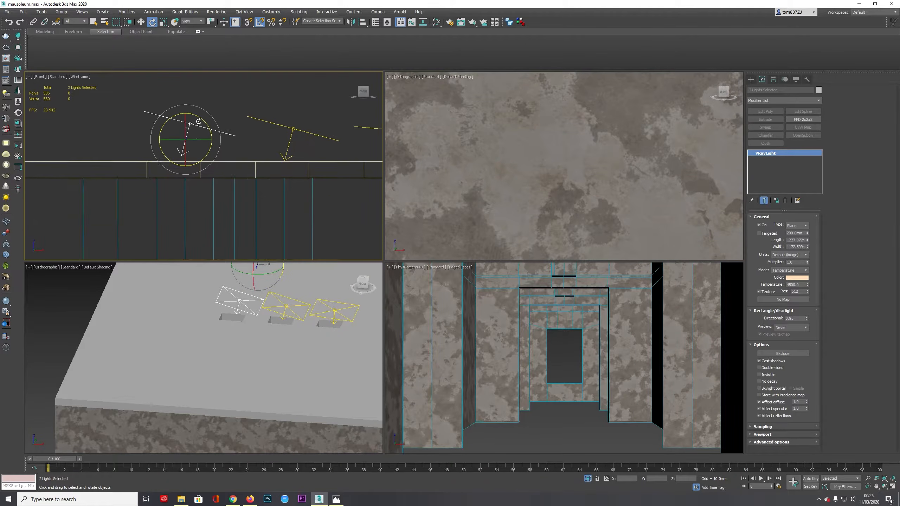
drag(197, 118, 203, 121)
key(w)
scroll(195, 153, down, 2)
middle_drag(195, 154, 157, 141)
scroll(157, 141, up, 2)
key(e)
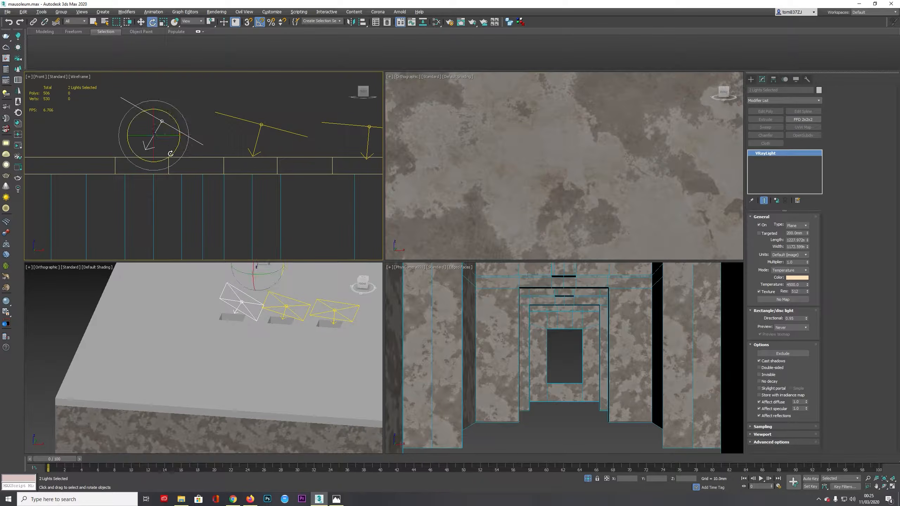
- Fine-tune the tilt of the middle and negative-X light pairs so the angle increases gradually from one opening to the next
click(268, 134)
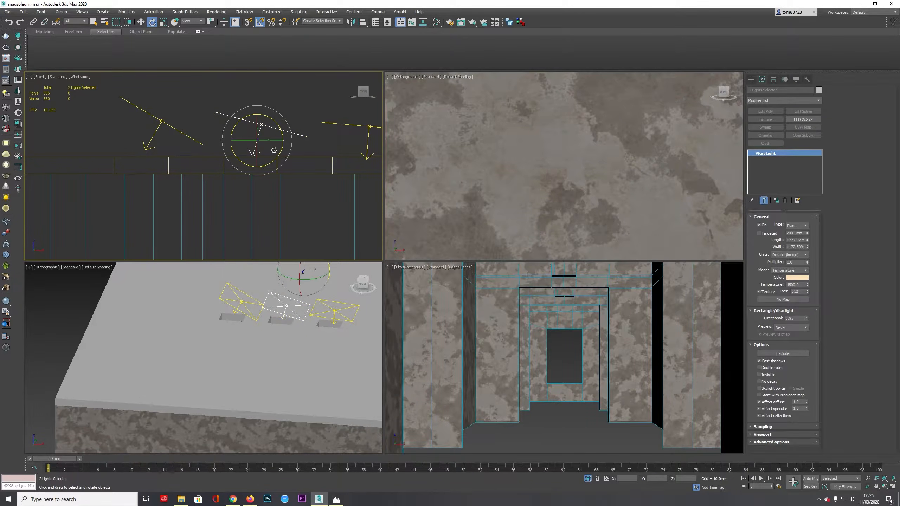
click(139, 109)
drag(172, 153, 176, 149)
scroll(160, 141, down, 2)
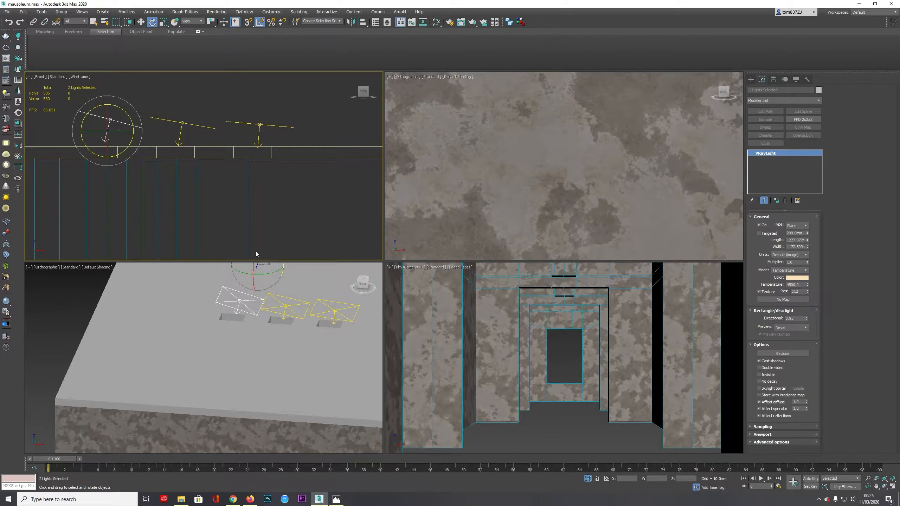
- Open the environment fog's settings and add the god rays 003 light to its lights list
right_click(410, 298)
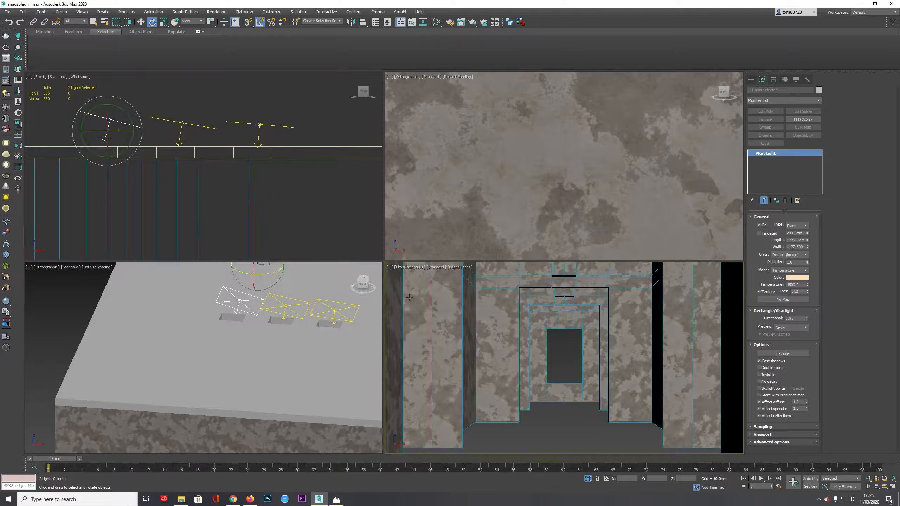
key(8)
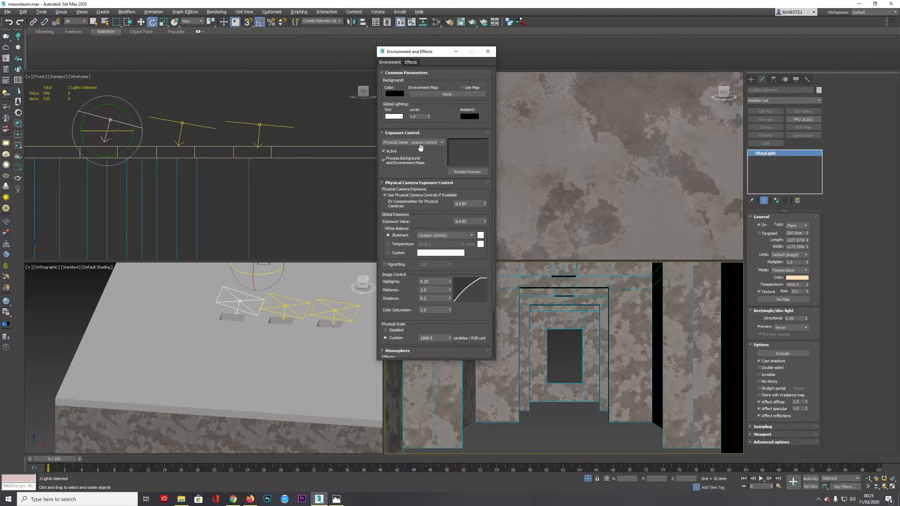
scroll(421, 149, down, 3)
click(421, 311)
drag(437, 297, 437, 12)
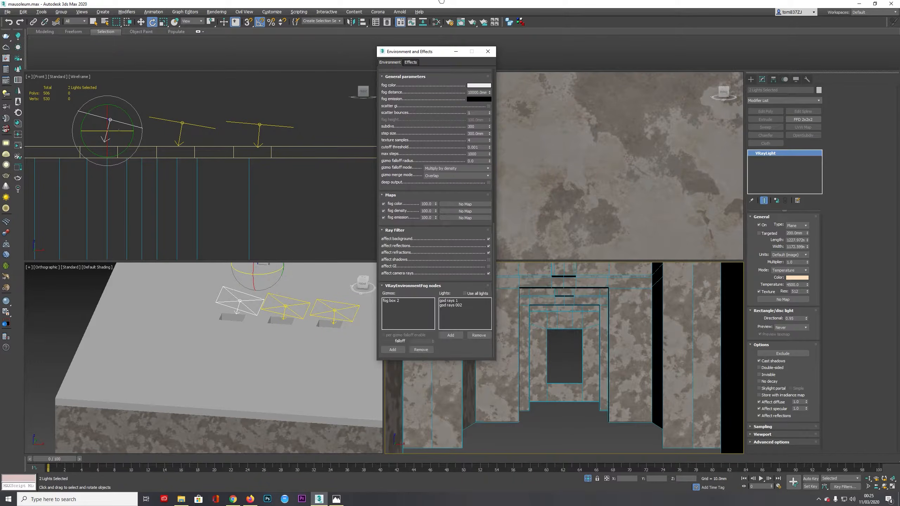
click(451, 335)
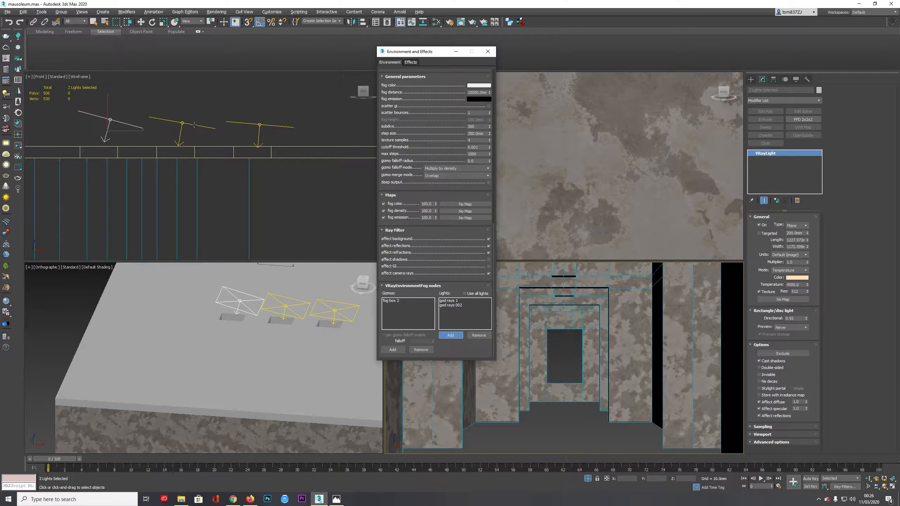
alt+middle_drag(213, 133, 213, 143)
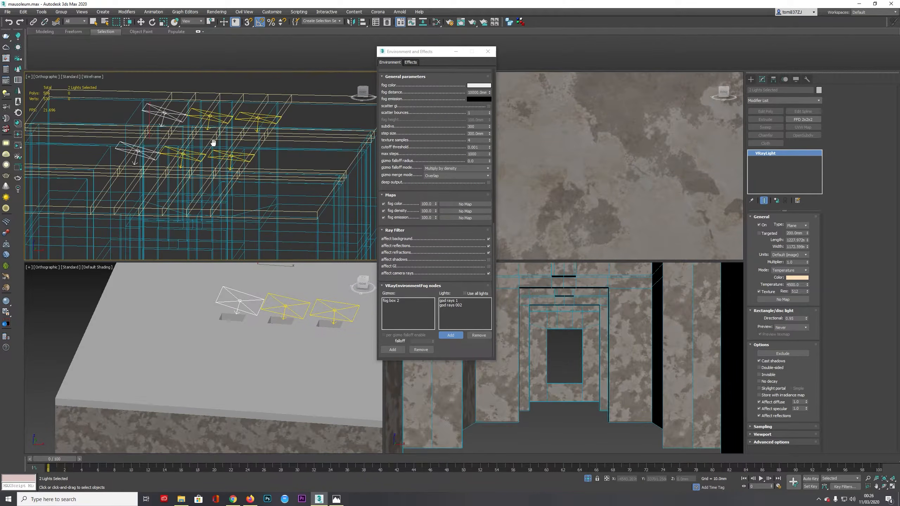
click(209, 135)
click(191, 124)
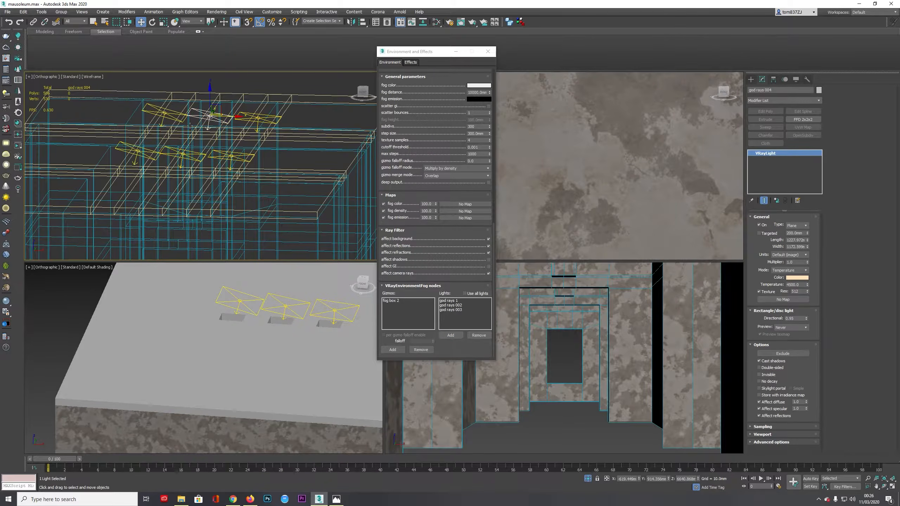
- Add the god rays 004, 005 and 006 lights to the environment fog's lights list
click(449, 336)
click(215, 119)
click(450, 335)
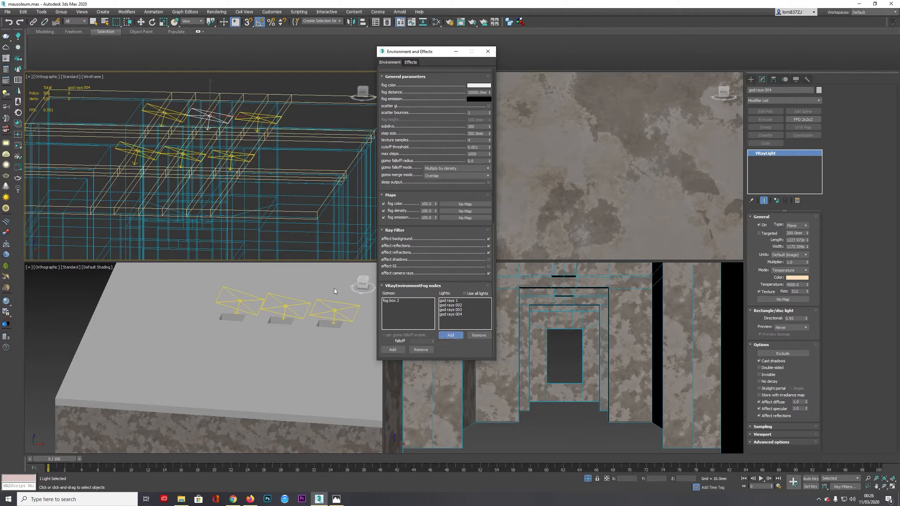
click(142, 155)
click(445, 335)
click(165, 117)
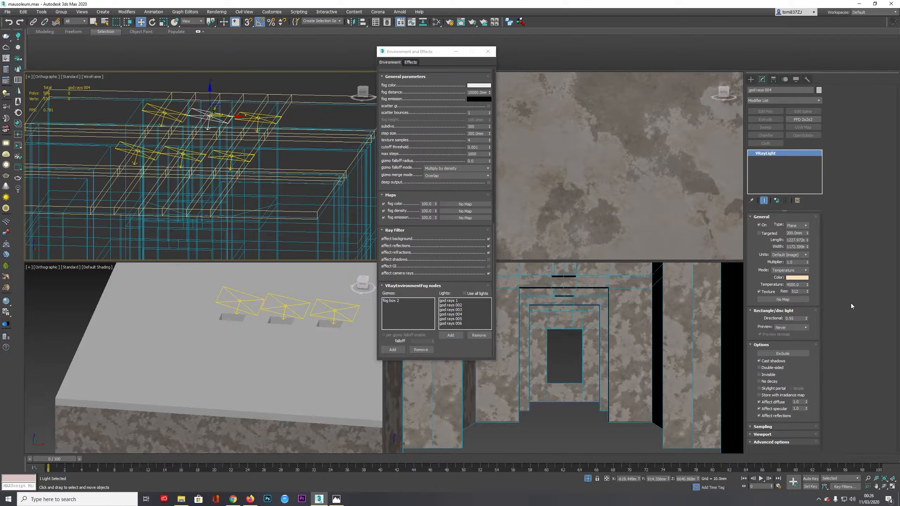
- Render a test image of the camera view, and close the frame buffer and the environment settings
key(alt+Tab)
key(alt+Tab)
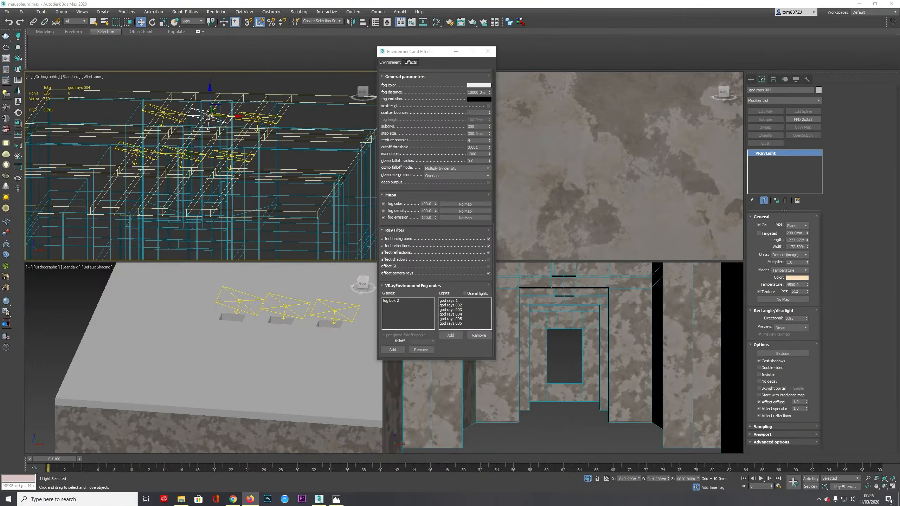
key(shift+q)
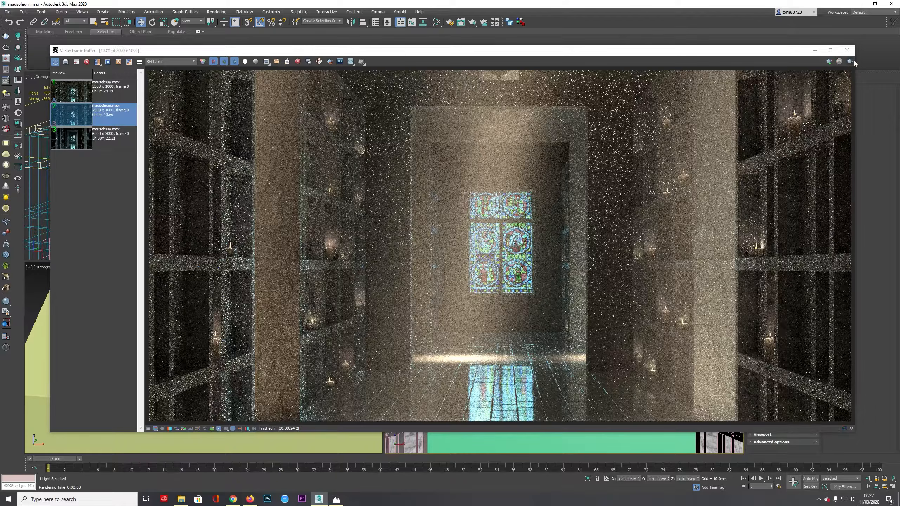
click(847, 50)
click(487, 51)
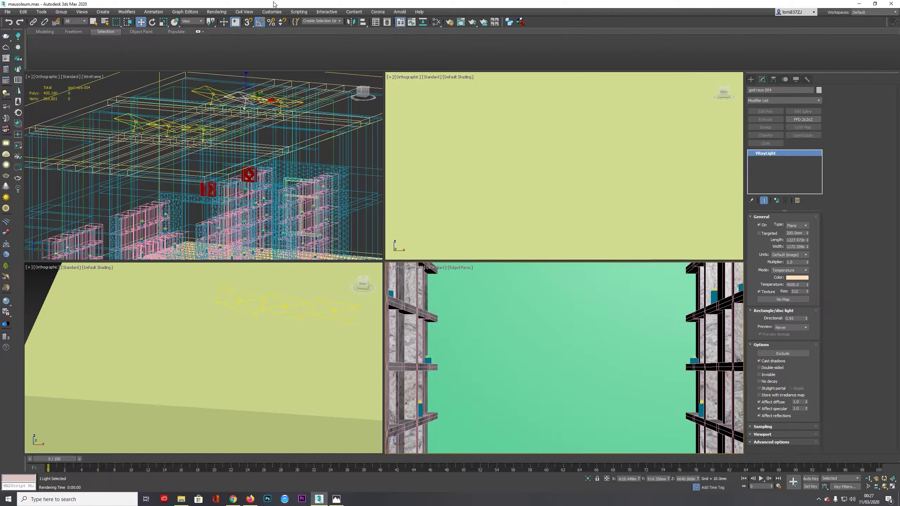
- Select all six god ray light instances together with the ceiling and the walls, and isolate them
click(32, 13)
click(39, 162)
ctrl+click(234, 149)
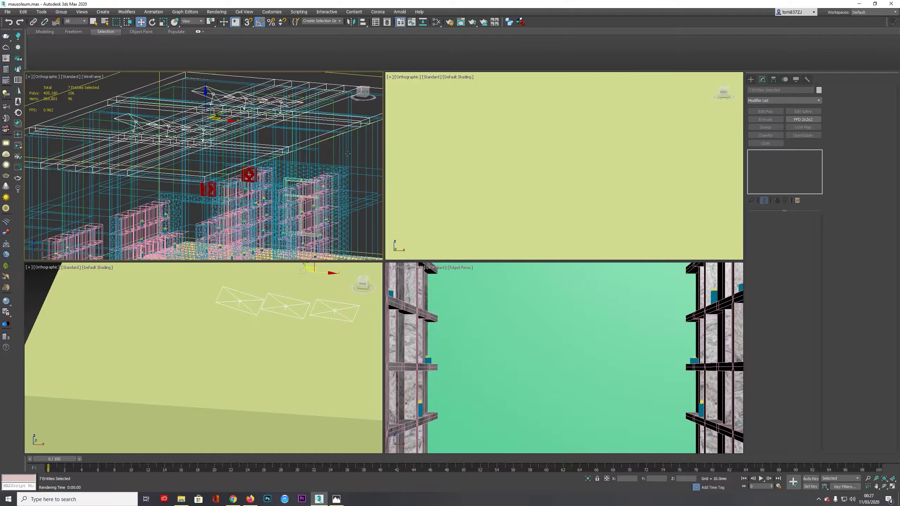
ctrl+click(321, 170)
key(alt+q)
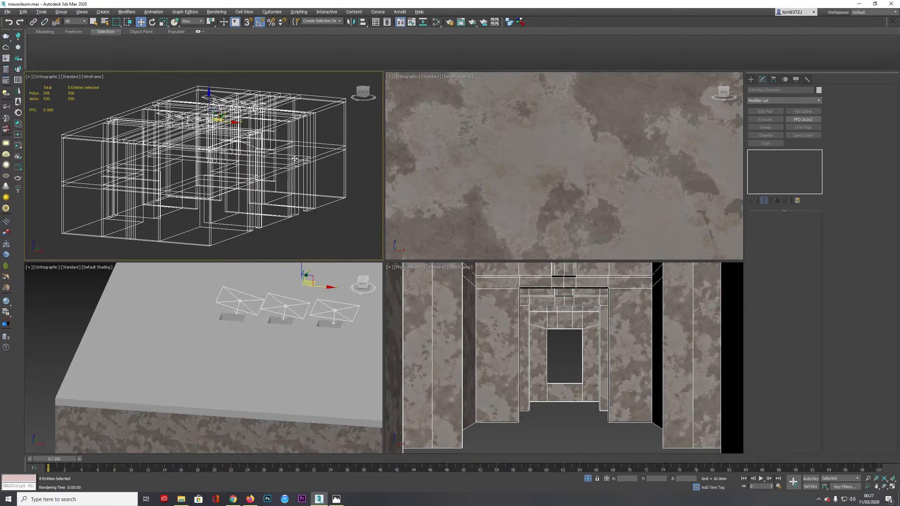
- In the top view, scale the ceiling vertices around the positive-Y row of openings closer together in X
click(311, 95)
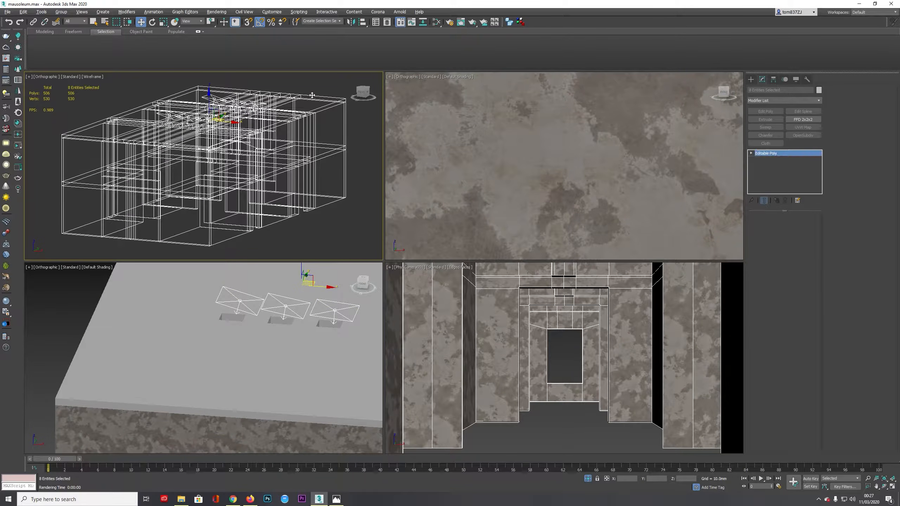
key(t)
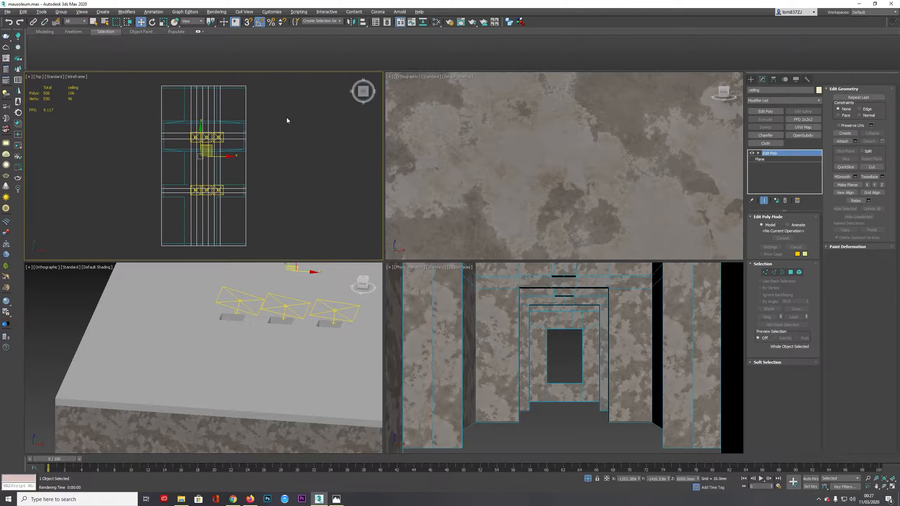
scroll(194, 148, up, 5)
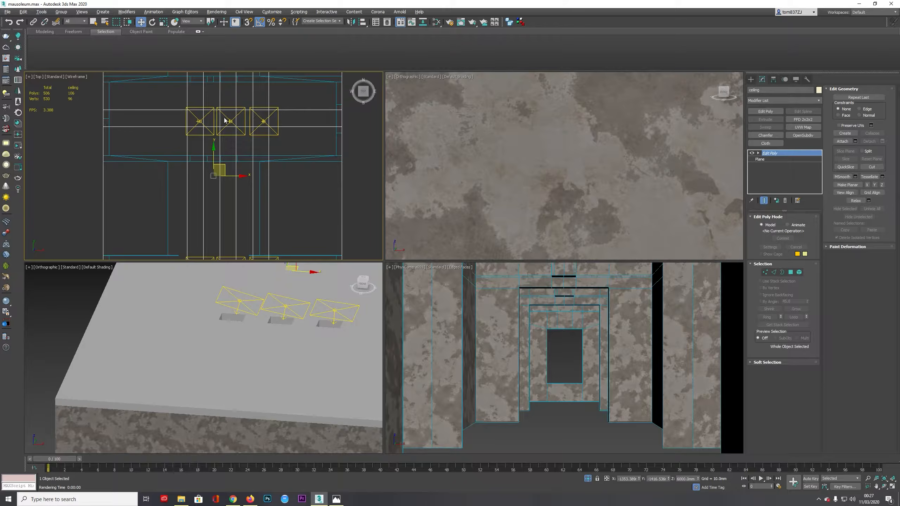
key(1)
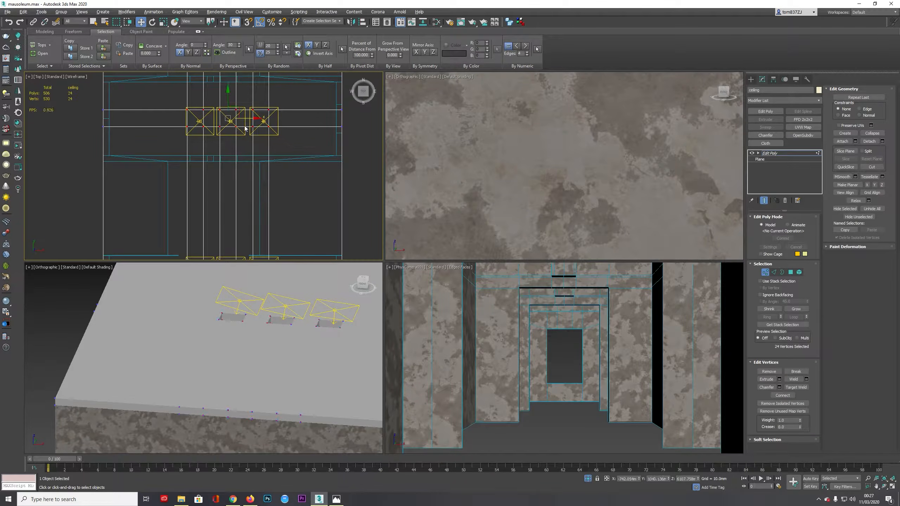
middle_drag(245, 129, 238, 137)
key(r)
drag(248, 127, 239, 126)
- Add the other row's opening vertices to the selection, scale them closer together in X, and leave vertex editing
scroll(187, 144, down, 2)
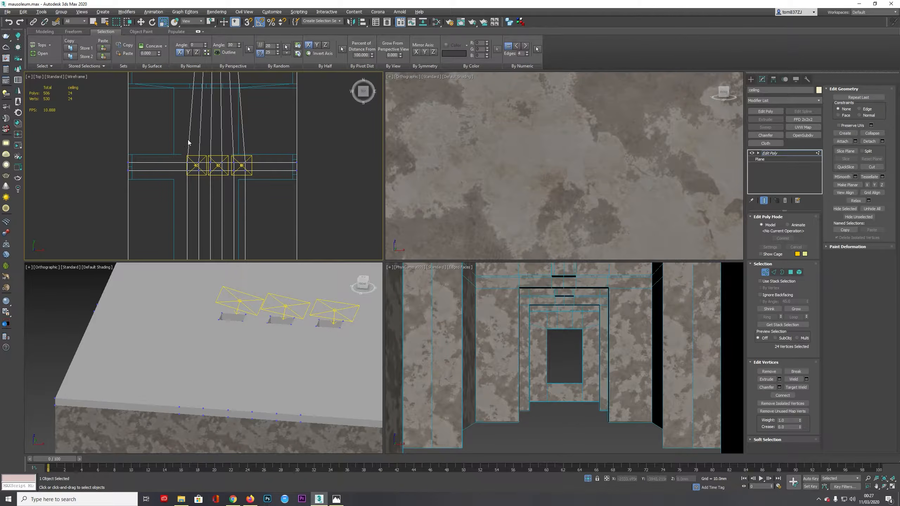
ctrl+drag(187, 118, 227, 191)
scroll(214, 176, up, 1)
drag(223, 110, 213, 110)
middle_drag(194, 116, 193, 169)
scroll(208, 127, up, 2)
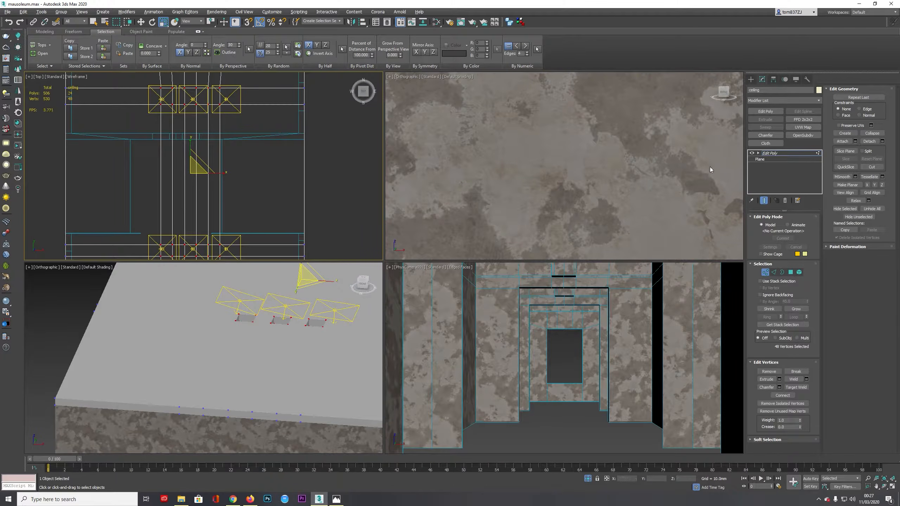
click(786, 155)
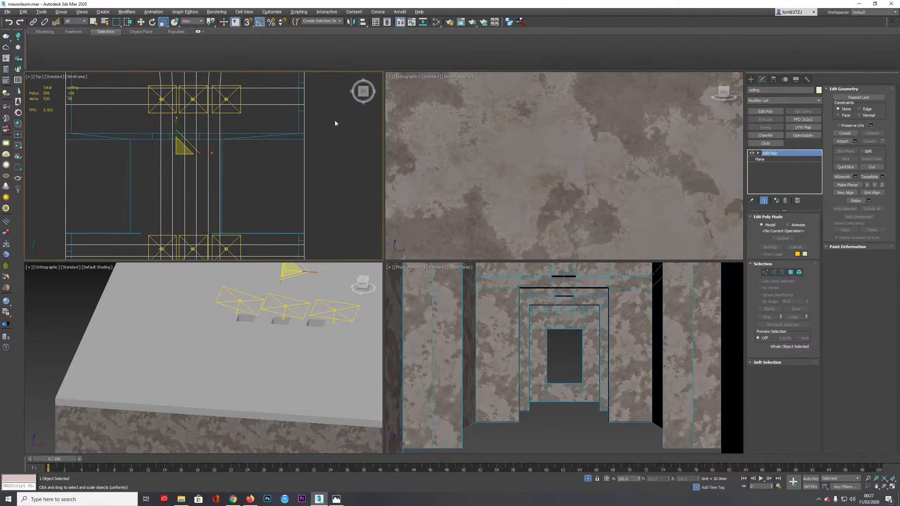
- Shrink the instanced god ray lights to a length of about 747 mm and a width of about 715 mm
click(240, 113)
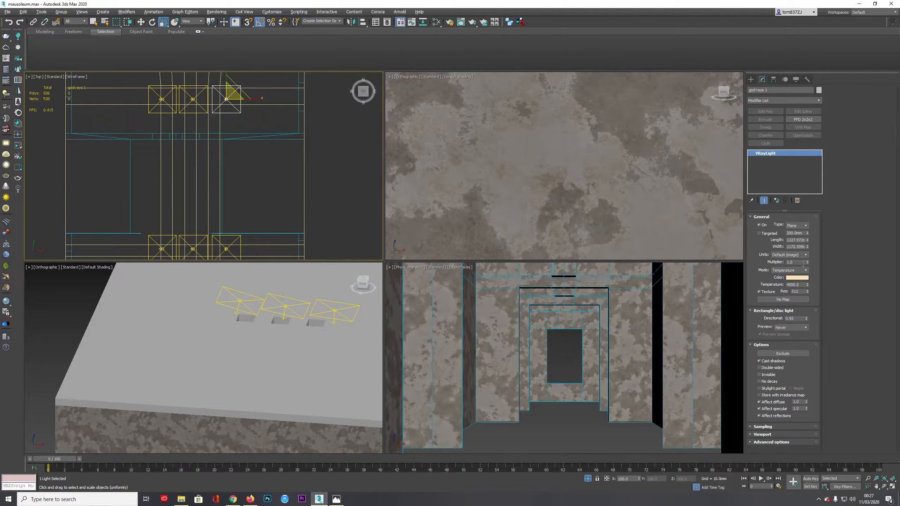
drag(808, 241, 809, 267)
drag(135, 85, 175, 122)
key(w)
scroll(198, 131, up, 5)
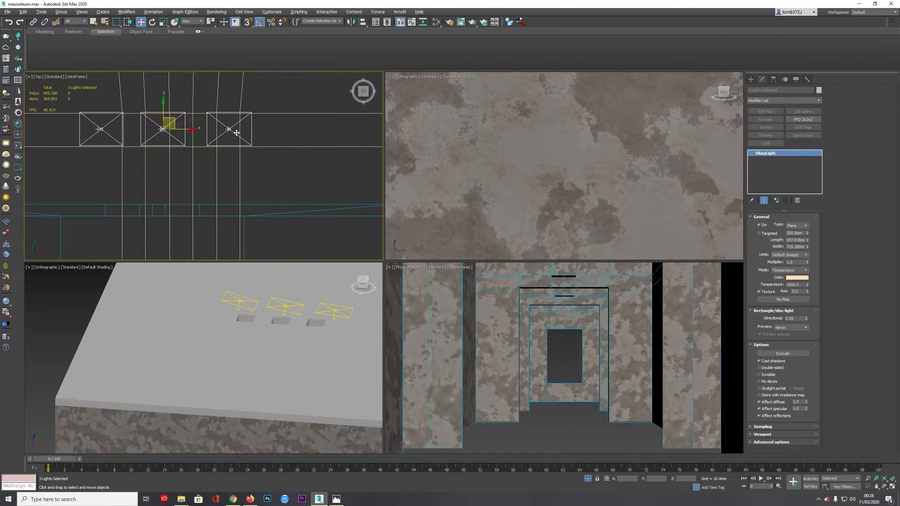
click(233, 134)
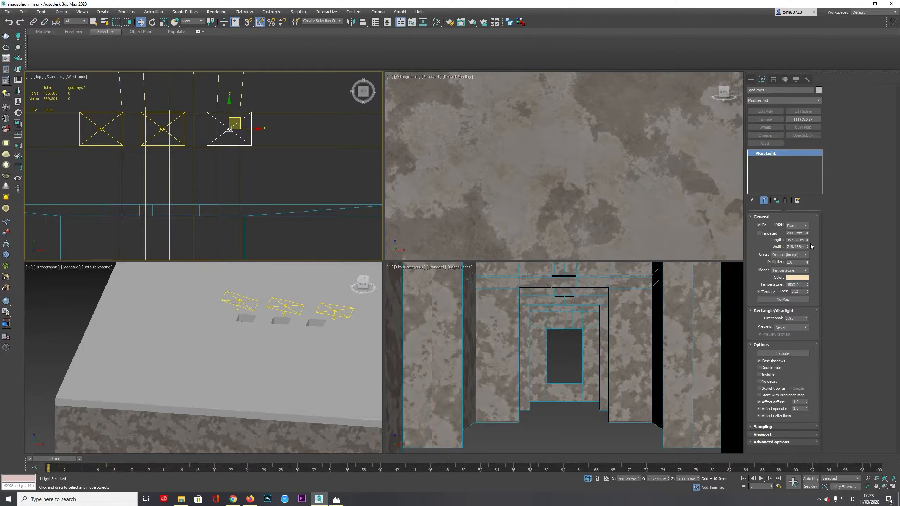
drag(808, 244, 809, 252)
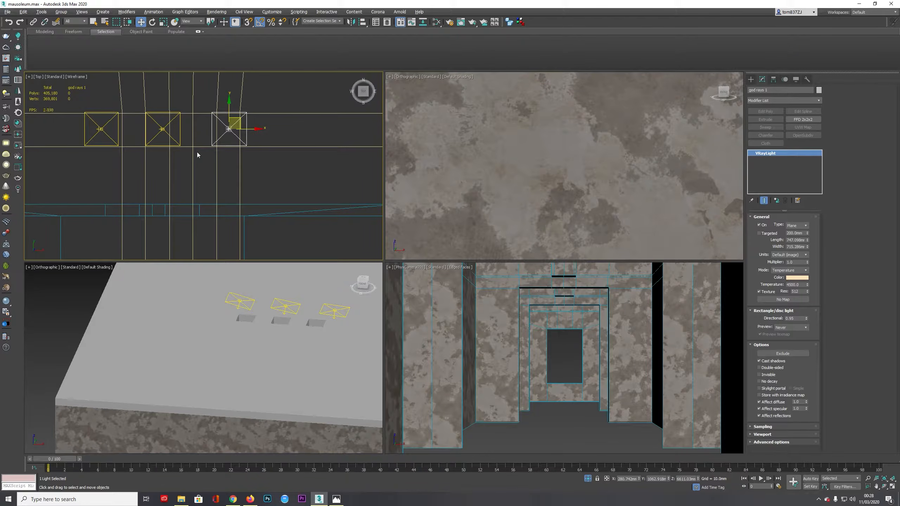
- Move the middle and negative-X lights of the positive-Y row along X until each sits over its narrowed ceiling opening
click(180, 134)
drag(174, 132, 169, 132)
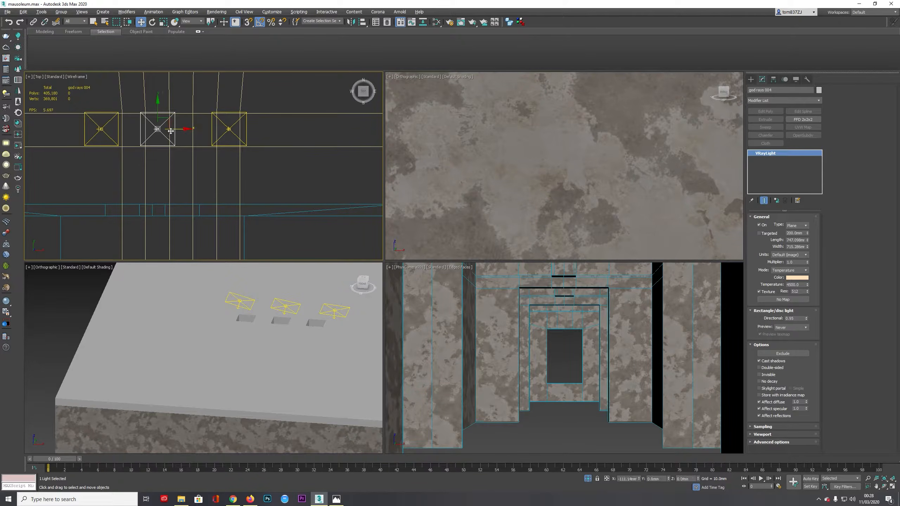
drag(170, 131, 194, 130)
drag(101, 129, 134, 129)
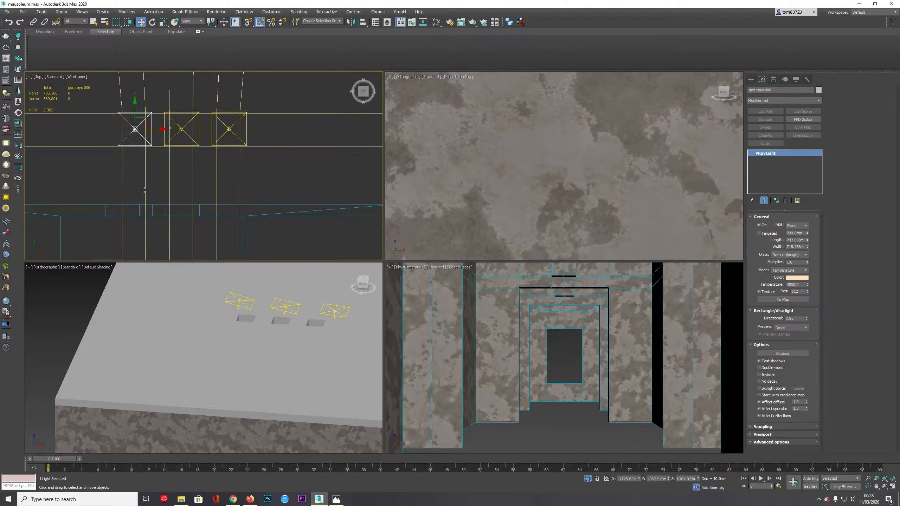
scroll(144, 190, down, 3)
middle_drag(142, 85, 139, 193)
click(135, 191)
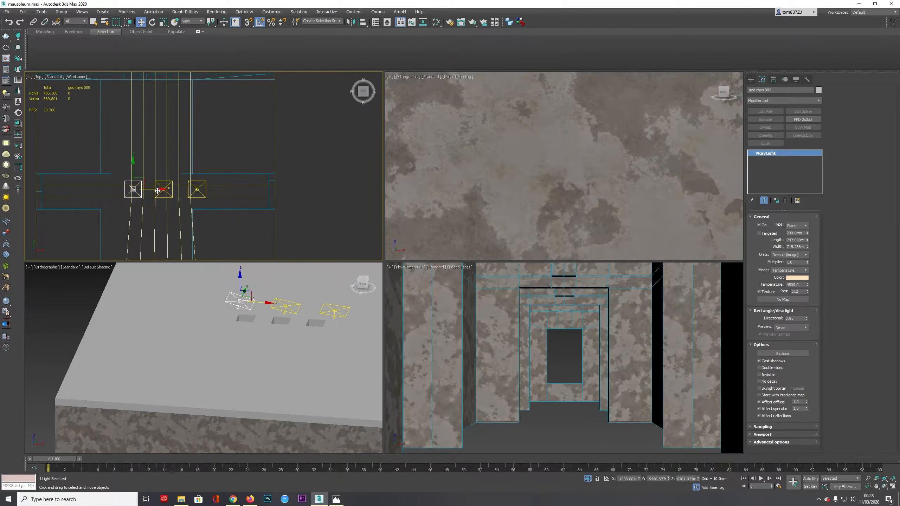
ctrl+click(163, 189)
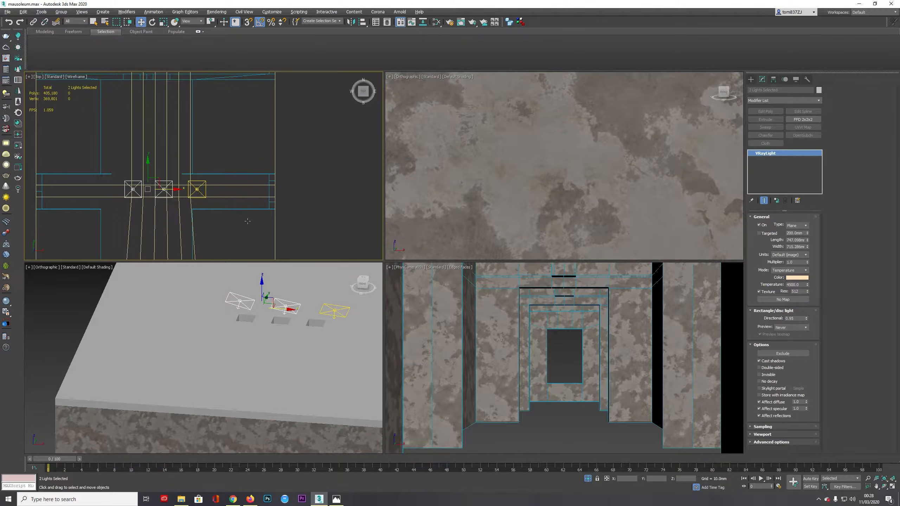
click(259, 228)
- Copy the three god ray lights of the positive-Y row along Y onto the negative-Y row of openings and end the isolation
scroll(159, 164, down, 3)
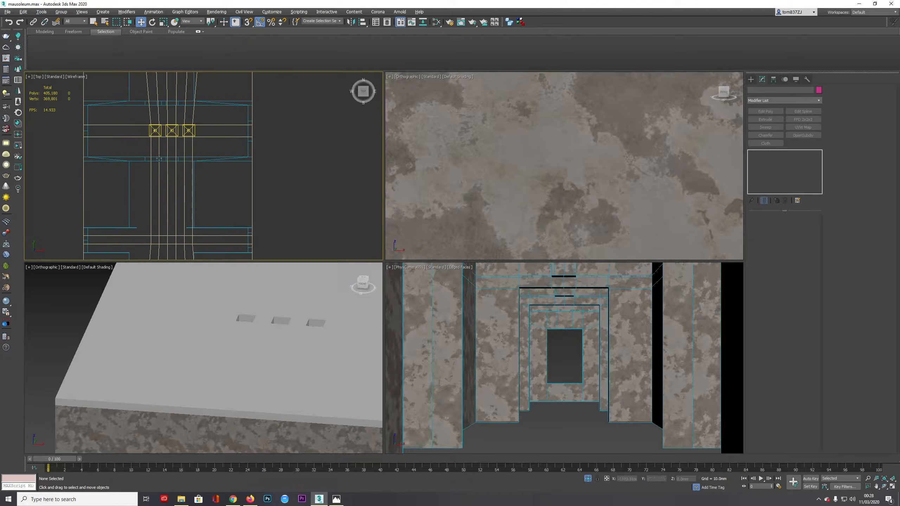
drag(144, 120, 203, 142)
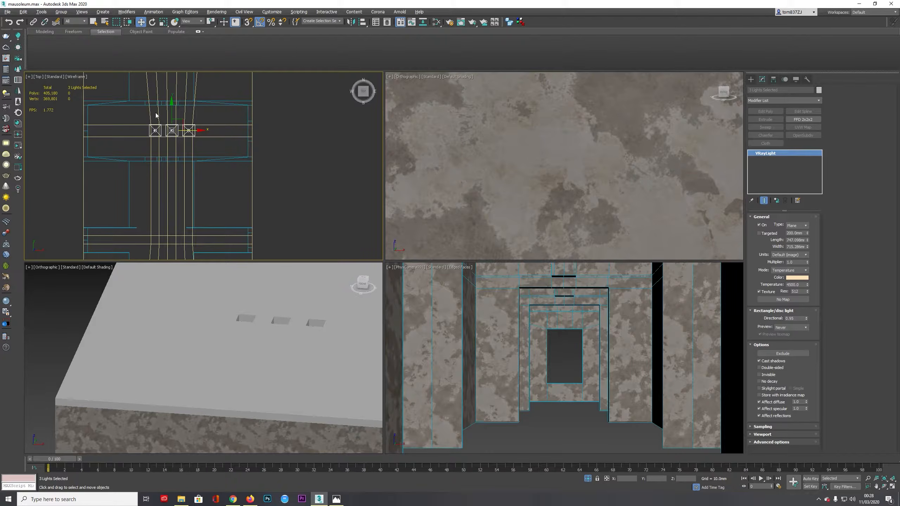
shift+drag(176, 110, 168, 220)
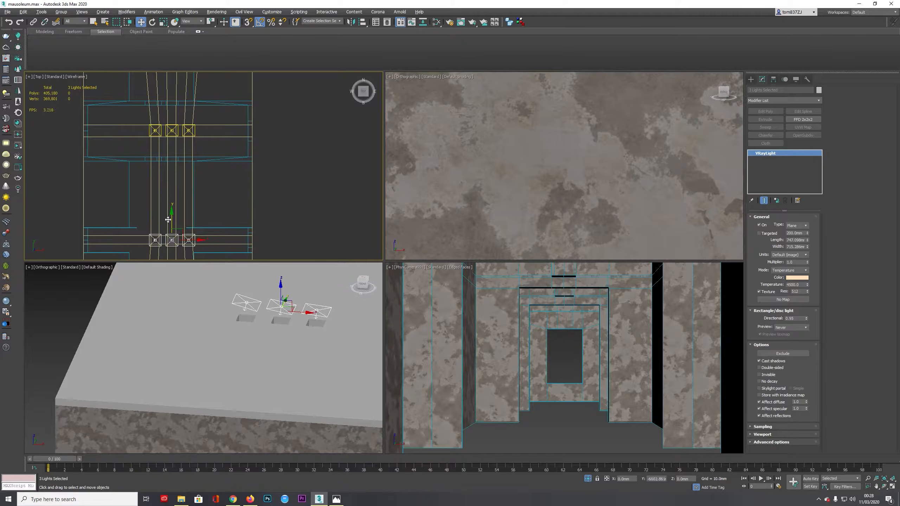
click(451, 280)
click(586, 478)
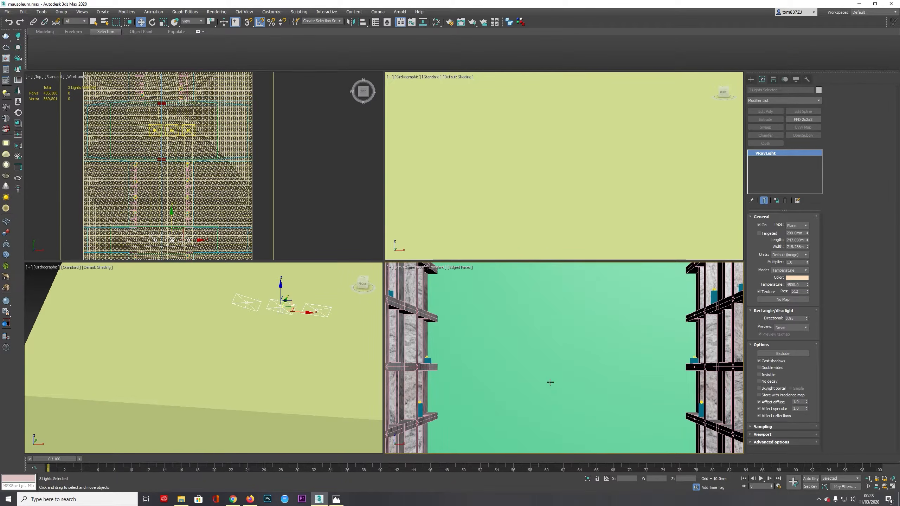
- Render the camera view to check the god rays, stopping the render and closing the frame buffer after inspection
right_click(516, 400)
key(shift+q)
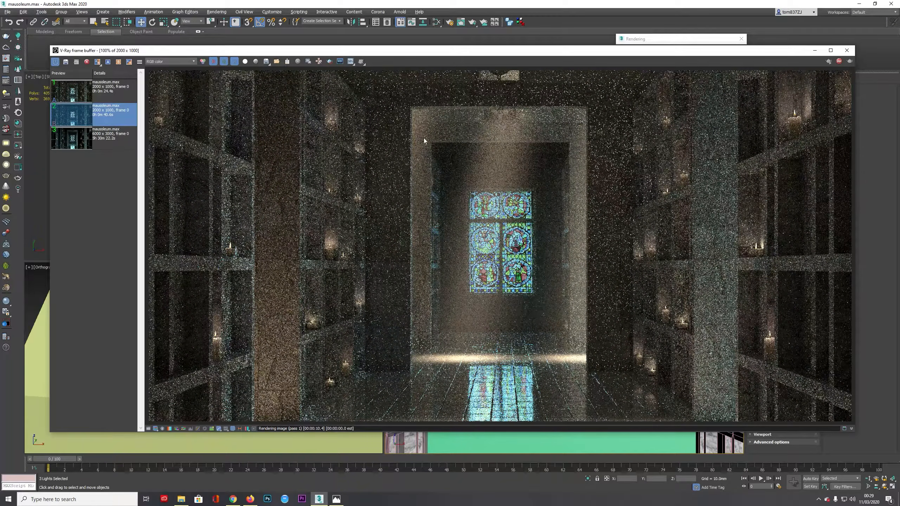
click(839, 61)
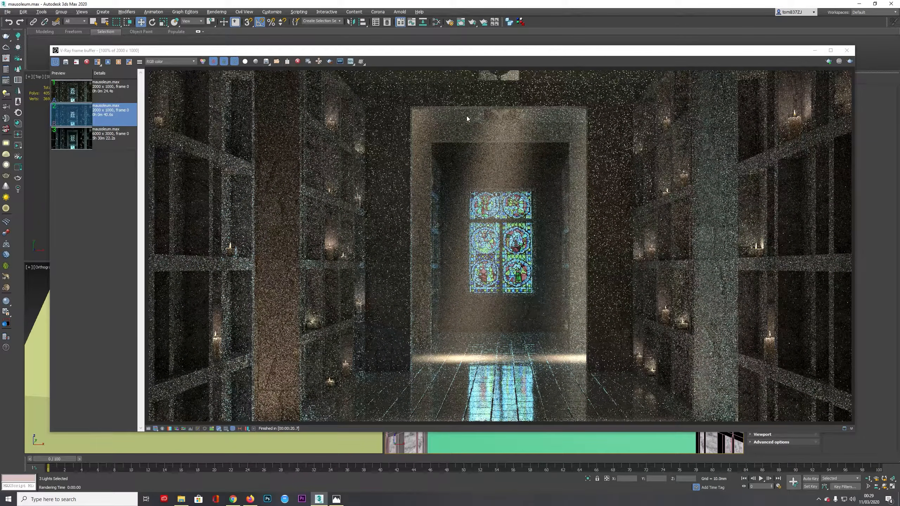
click(848, 51)
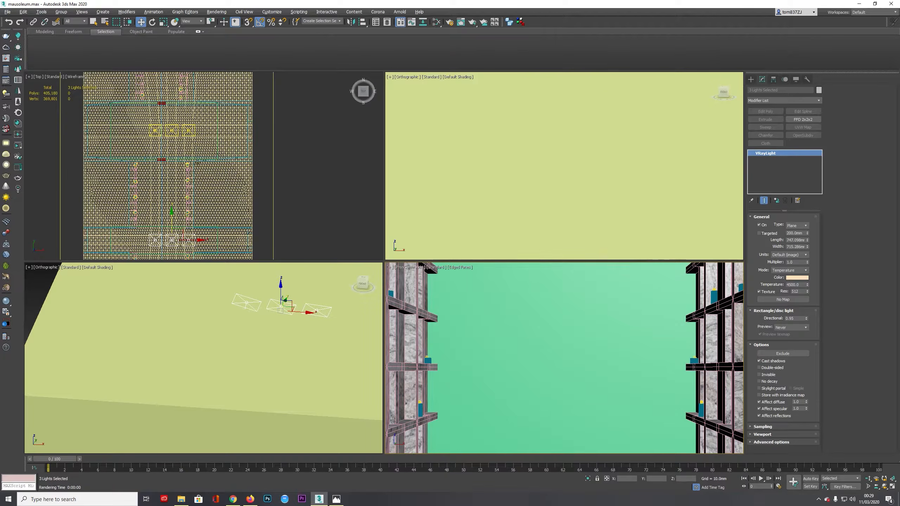
drag(67, 118, 226, 145)
alt+middle_drag(212, 156, 183, 206)
key(z)
click(75, 20)
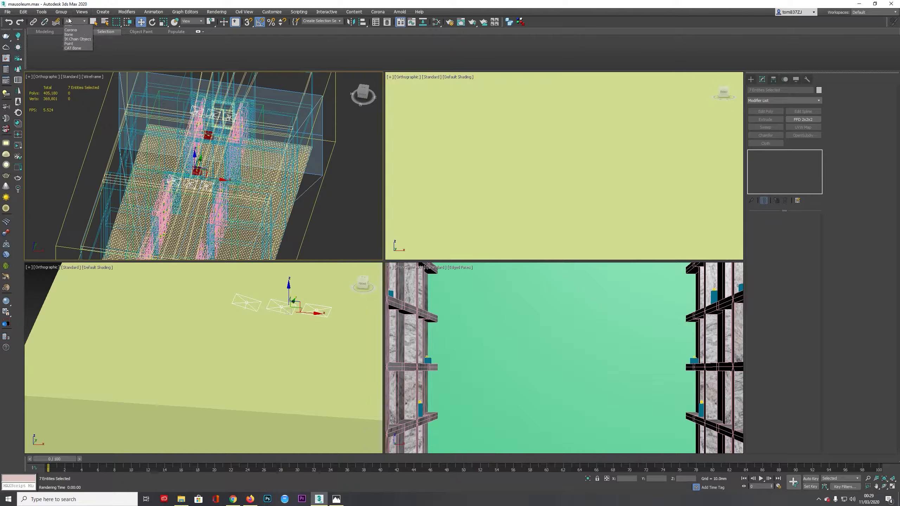
click(70, 41)
drag(98, 93, 260, 209)
- With the selection filter reset to All, select the six god ray lights in the front view plus the ceiling and isolate them
key(f)
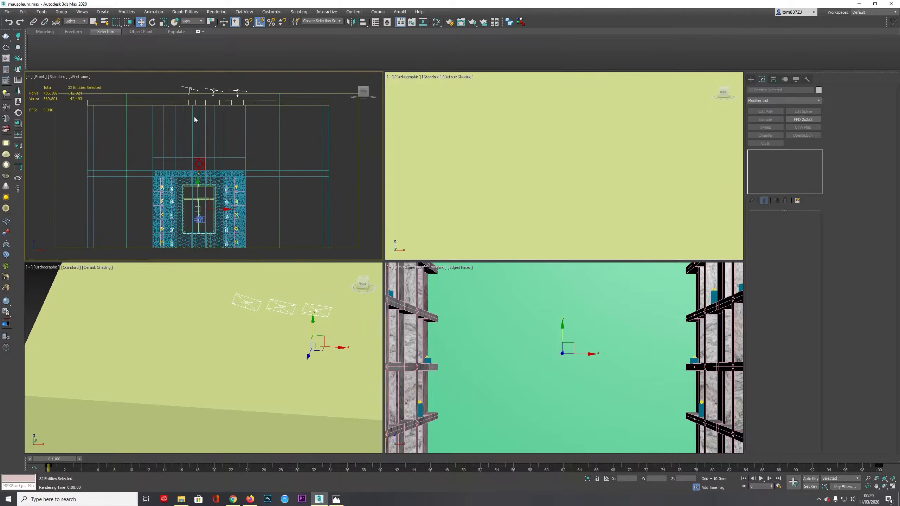
click(76, 22)
click(71, 29)
scroll(213, 101, up, 5)
scroll(174, 97, down, 2)
drag(141, 94, 311, 122)
scroll(268, 130, down, 3)
alt+middle_drag(268, 130, 279, 137)
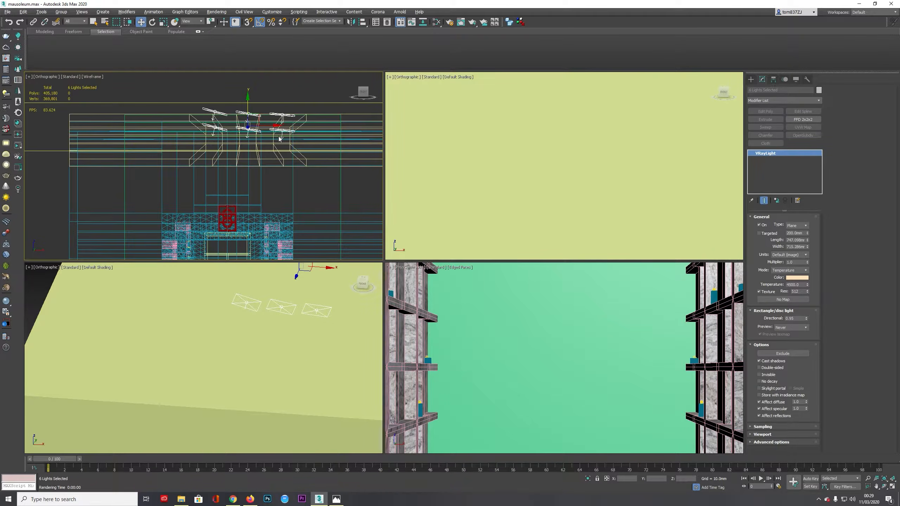
ctrl+click(303, 159)
key(alt+q)
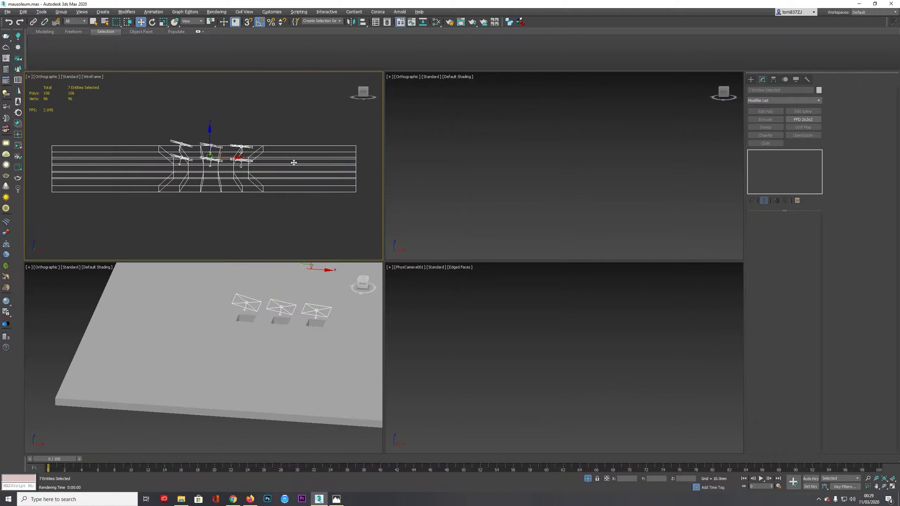
- In the top view, move the vertices of both outer ceiling openings in the positive-Y row along X toward the middle opening
click(266, 178)
key(t)
scroll(248, 166, down, 2)
scroll(215, 141, up, 5)
scroll(214, 141, up, 2)
key(1)
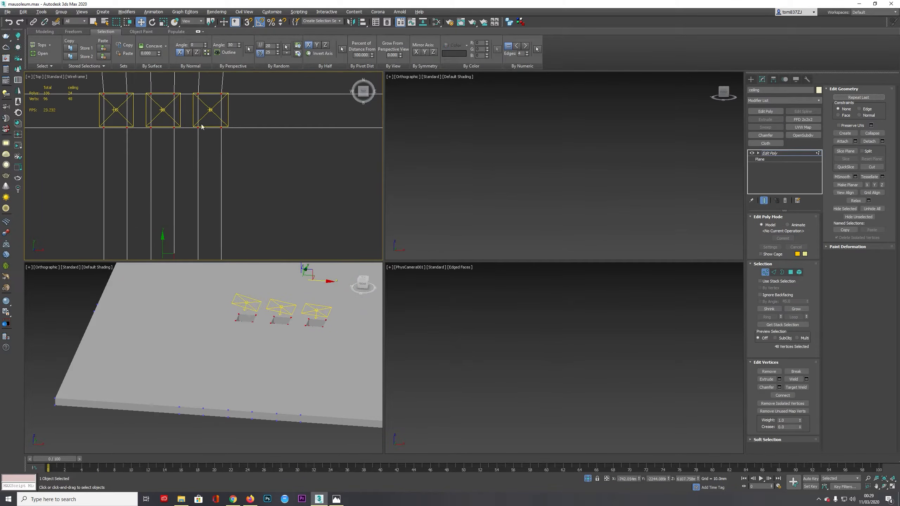
drag(189, 82, 232, 140)
middle_drag(211, 127, 258, 166)
drag(273, 150, 261, 150)
drag(129, 119, 180, 194)
drag(181, 150, 193, 150)
- In the negative-Y row, move the positive-X opening's vertices inward, shift the whole row toward negative X, and leave vertex editing
scroll(193, 197, down, 3)
middle_drag(194, 197, 157, 62)
scroll(176, 164, up, 3)
scroll(179, 181, down, 2)
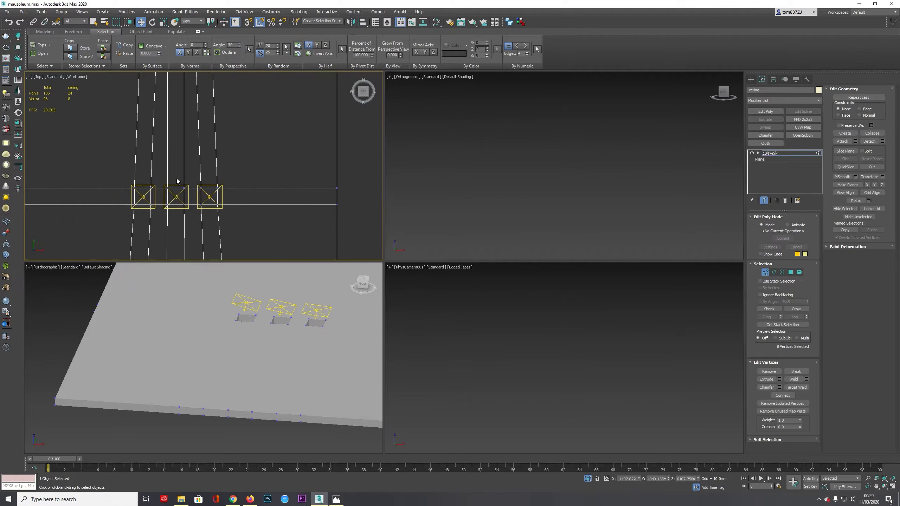
drag(193, 181, 230, 228)
drag(225, 196, 216, 197)
drag(114, 169, 254, 237)
drag(201, 197, 188, 197)
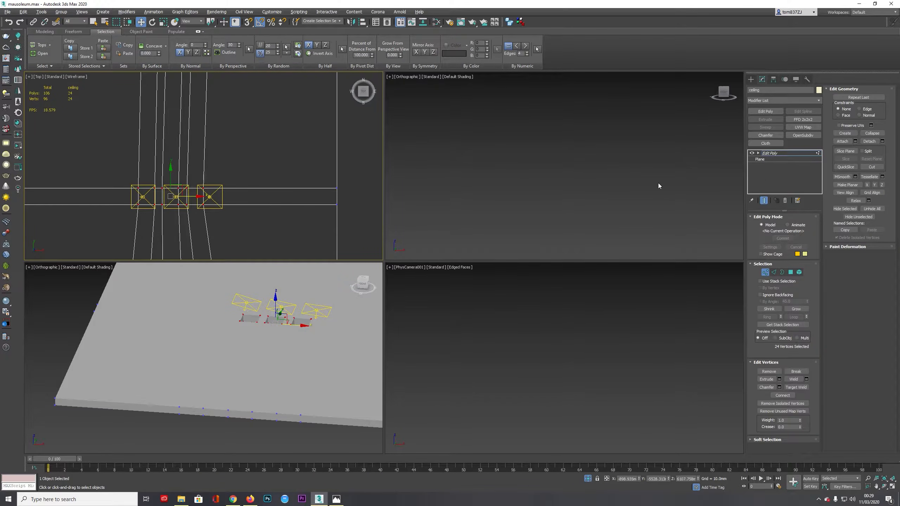
click(769, 153)
- Reduce the length of the instanced god ray lights to about 560 mm
scroll(213, 203, up, 4)
click(215, 198)
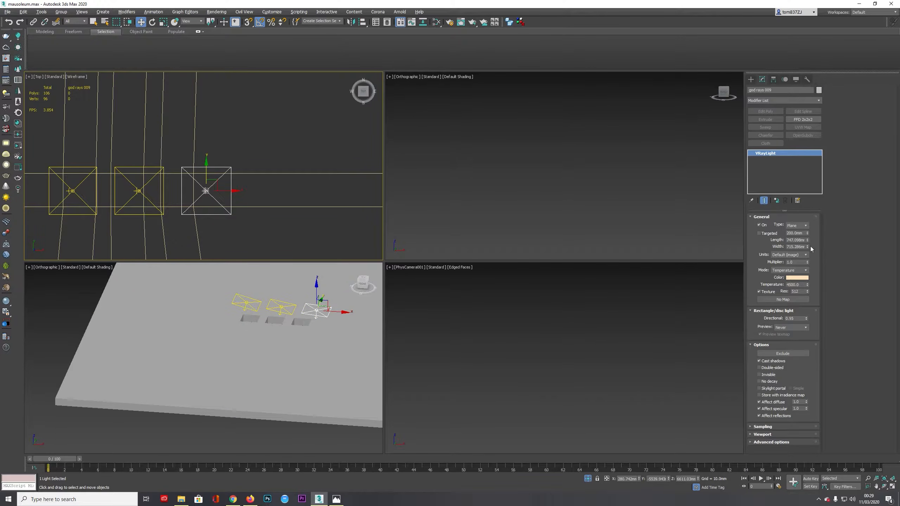
drag(807, 241, 808, 269)
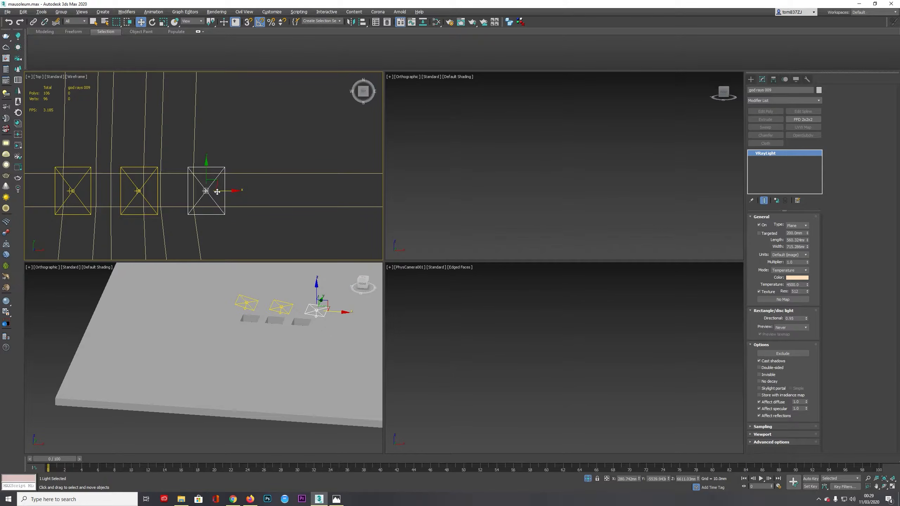
- Move the god ray lights in both rows along X until each sits over its repositioned ceiling opening
key(F3)
drag(227, 191, 198, 192)
middle_drag(172, 195, 301, 208)
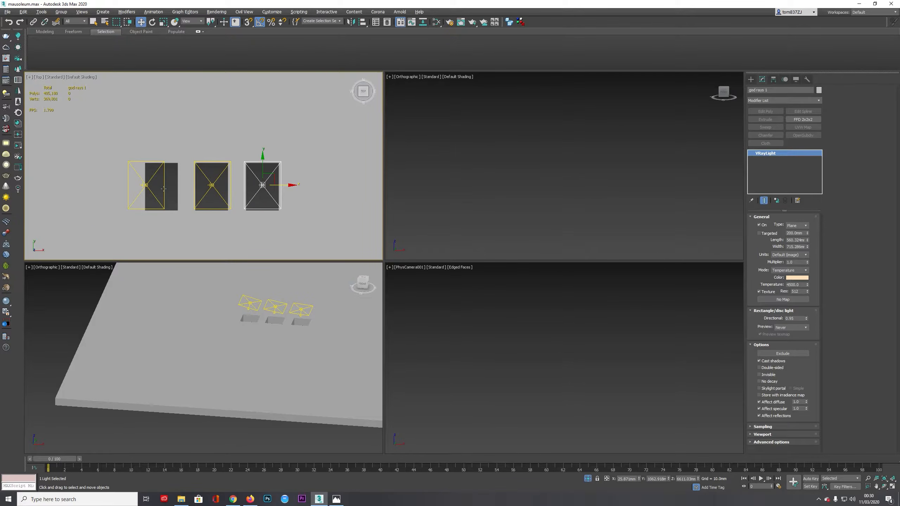
drag(164, 192, 178, 192)
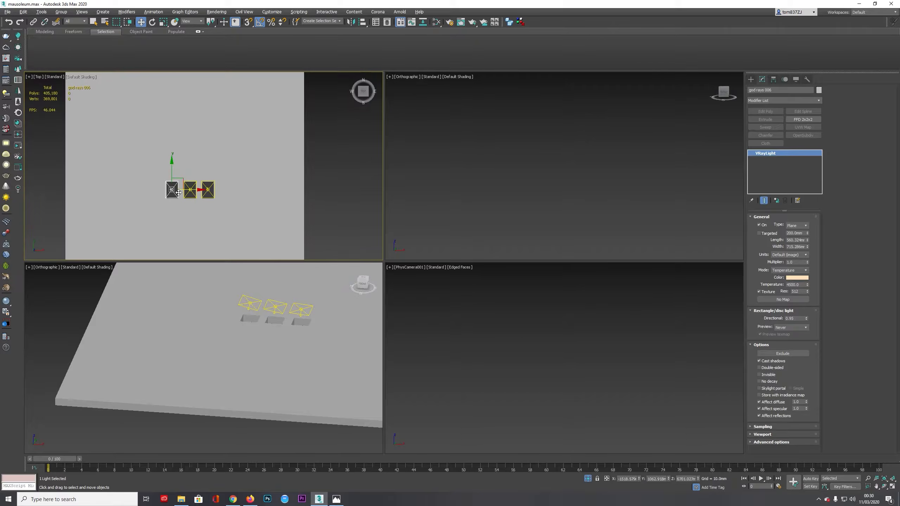
- End the isolation and render the camera view to examine the god rays, closing the frame buffer when done
key(f)
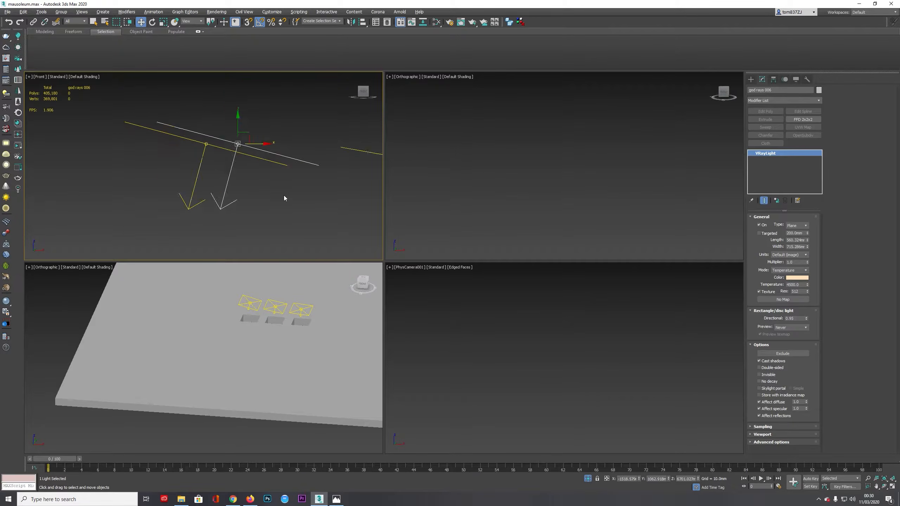
scroll(286, 199, down, 5)
click(588, 479)
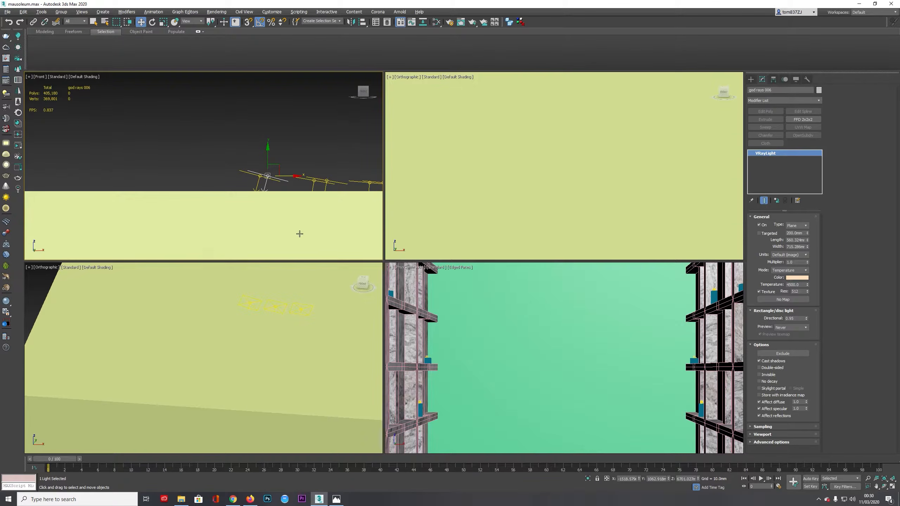
key(shift+q)
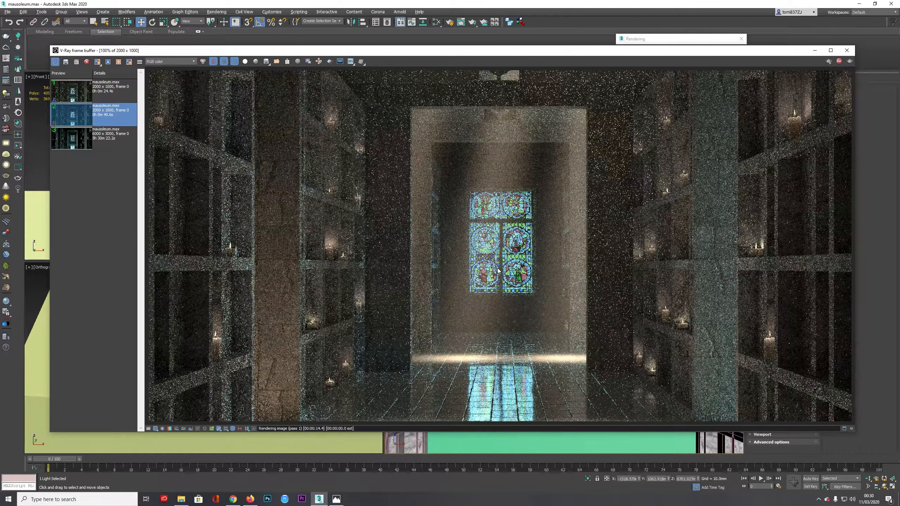
scroll(482, 241, down, 1)
scroll(482, 241, up, 1)
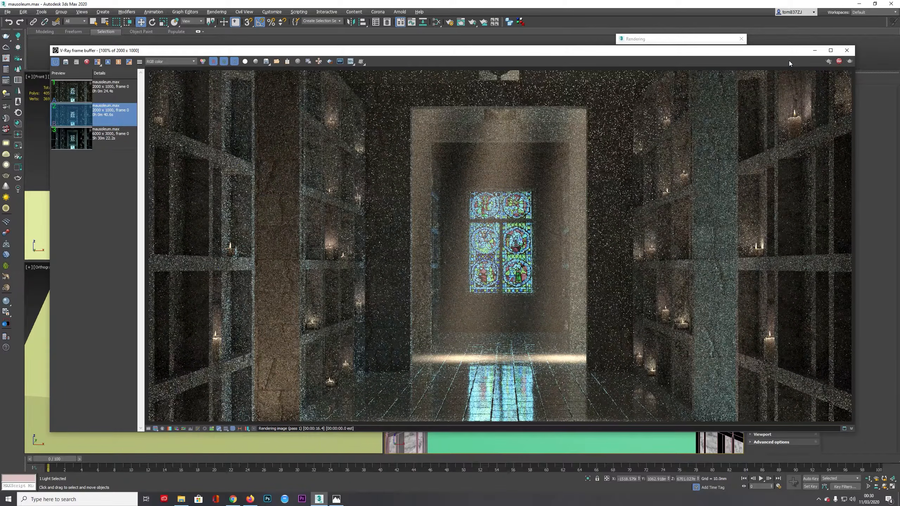
drag(786, 51, 710, 68)
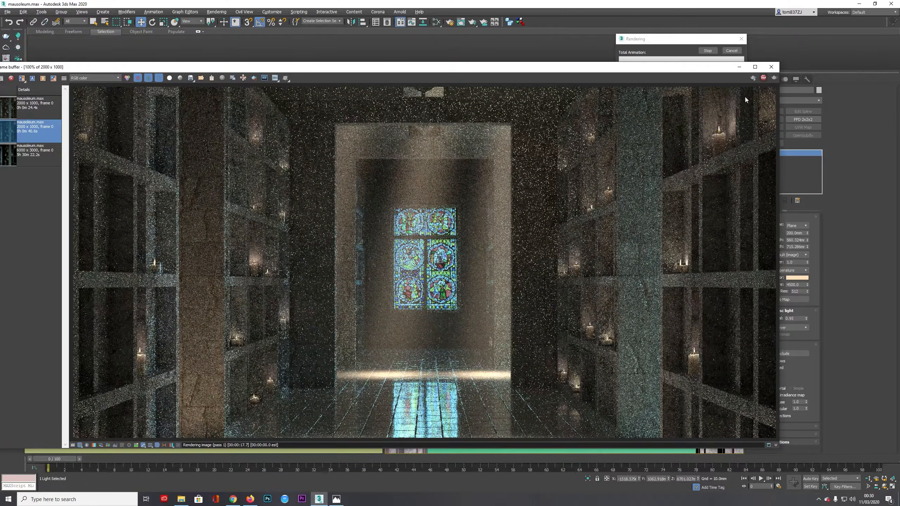
click(771, 67)
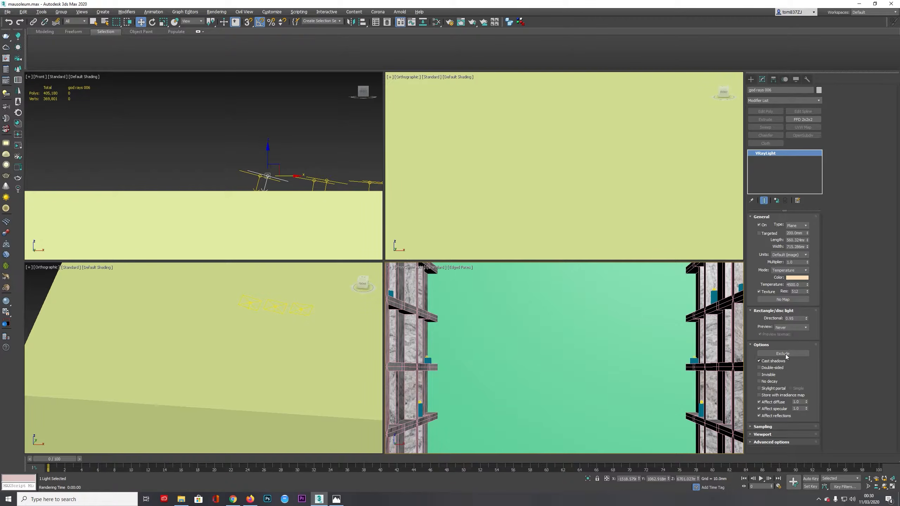
- Set the god ray lights' Directional value to 0.98 and review the last render in the frame buffer
double_click(798, 318)
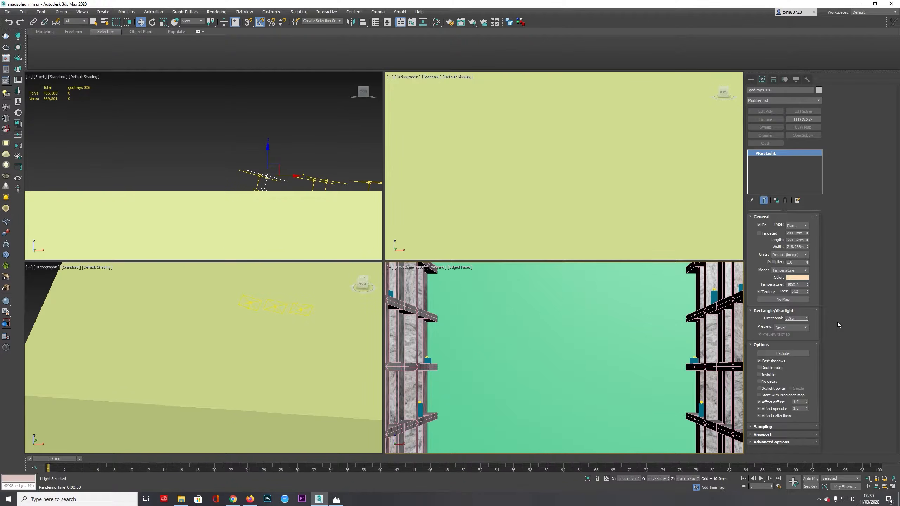
key(Return)
click(5, 58)
scroll(446, 232, down, 1)
scroll(445, 232, up, 1)
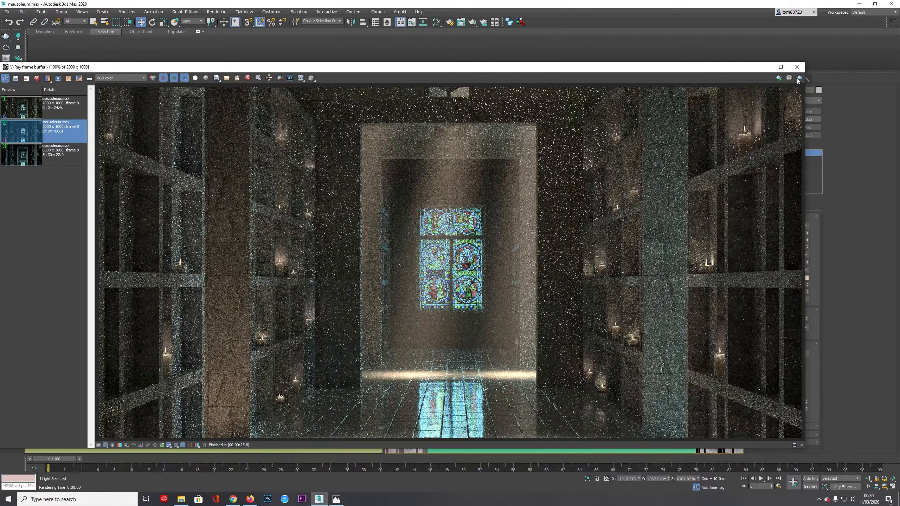
click(796, 67)
- Select all six god ray lights together with the ceiling and isolate them in wireframe
alt+drag(288, 155, 293, 158)
key(f)
scroll(315, 156, up, 3)
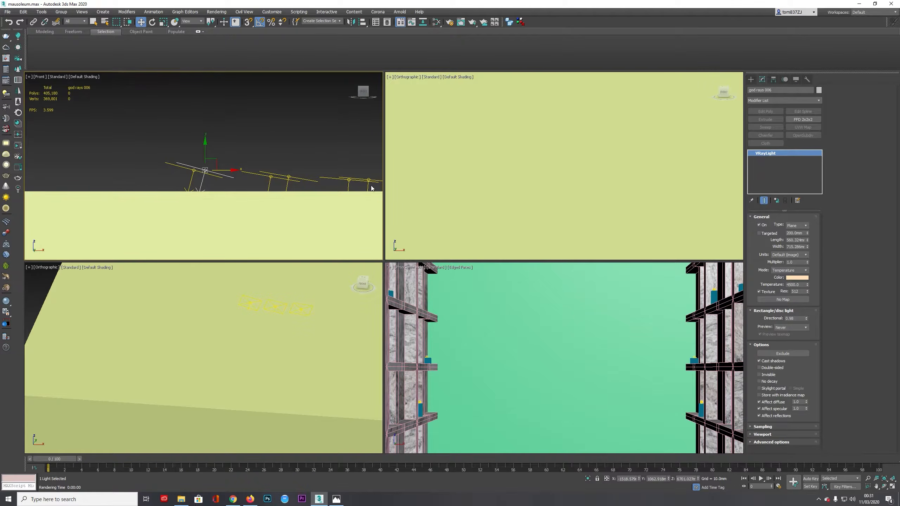
drag(158, 141, 158, 141)
scroll(233, 143, down, 3)
alt+middle_drag(233, 144, 250, 171)
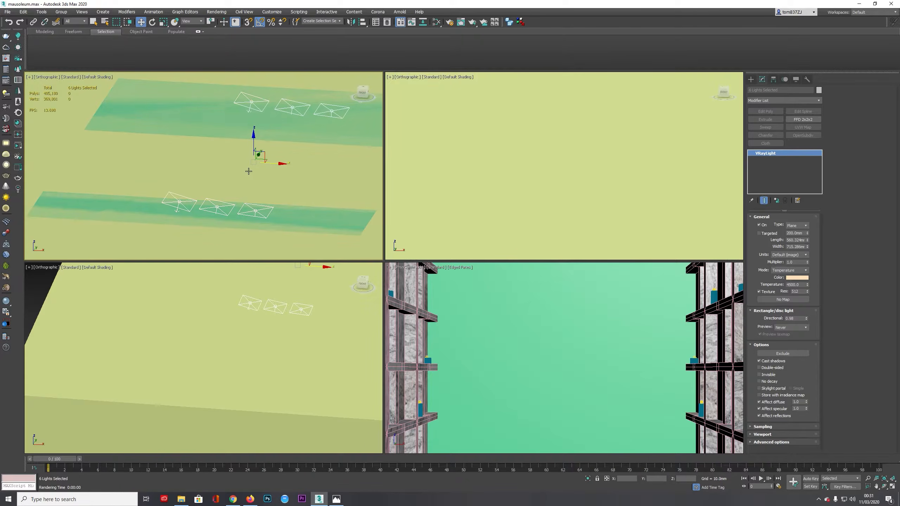
key(F3)
ctrl+click(237, 167)
key(alt+q)
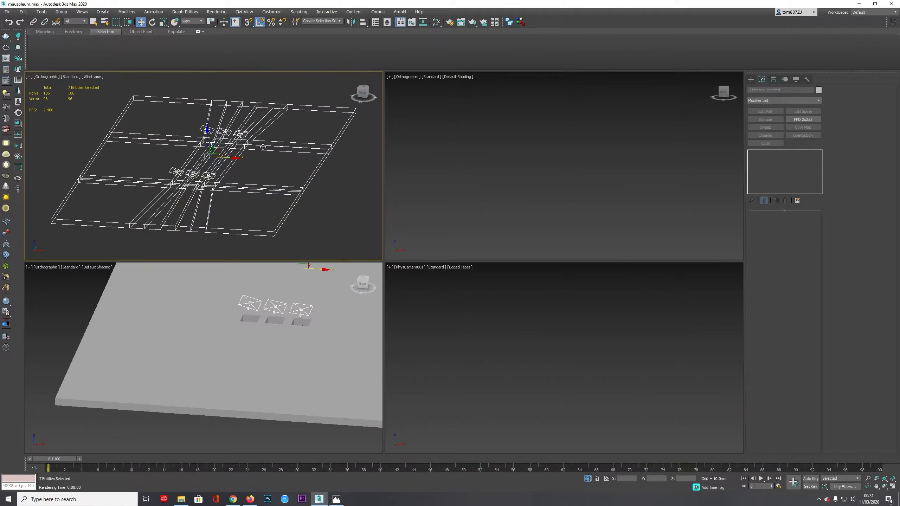
- In the top view, move the positive-X opening's ceiling vertices in the positive-Y row toward the middle opening
click(271, 146)
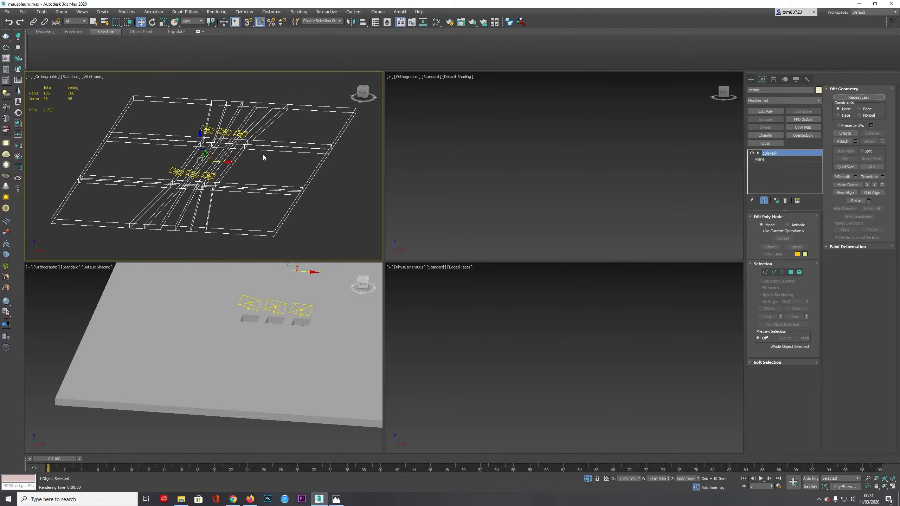
key(t)
scroll(214, 138, up, 10)
key(1)
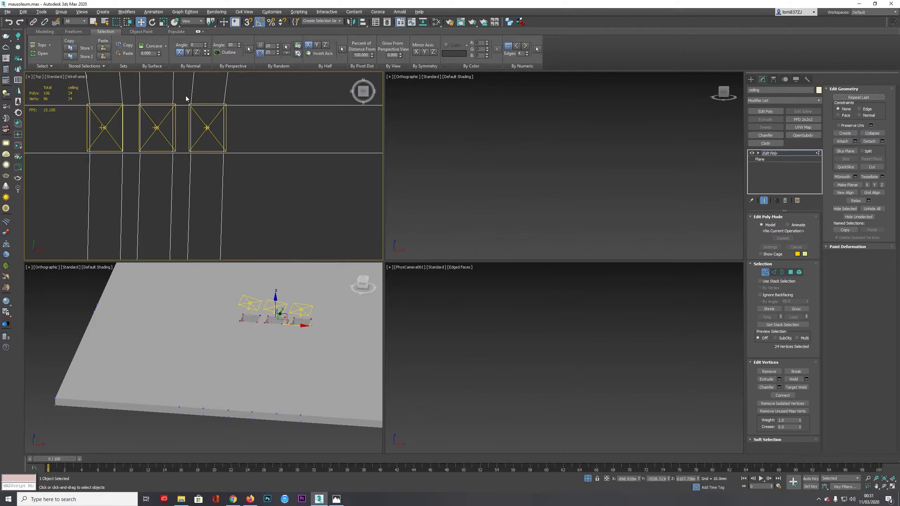
scroll(200, 123, up, 5)
drag(234, 141, 212, 141)
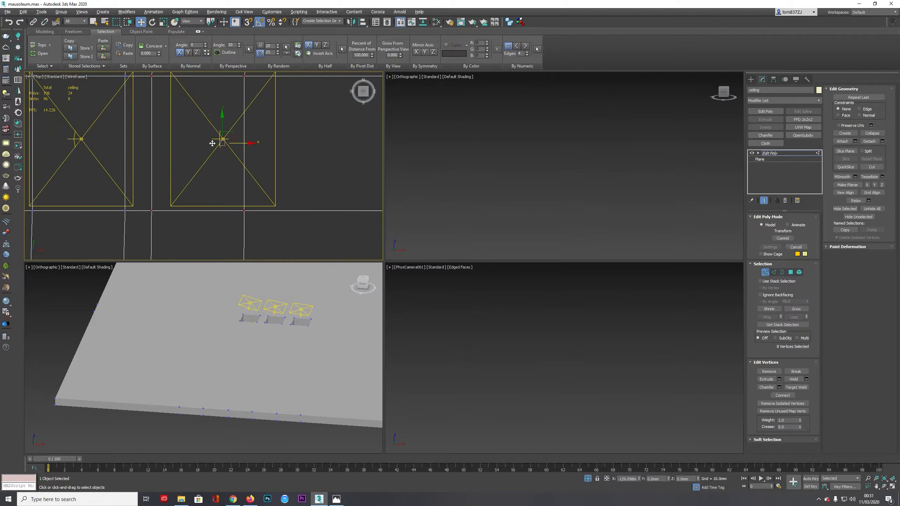
- Move the negative-X opening's ceiling vertices in the positive-Y row along X toward the middle opening
scroll(212, 141, down, 5)
middle_drag(212, 142, 287, 157)
drag(157, 120, 213, 201)
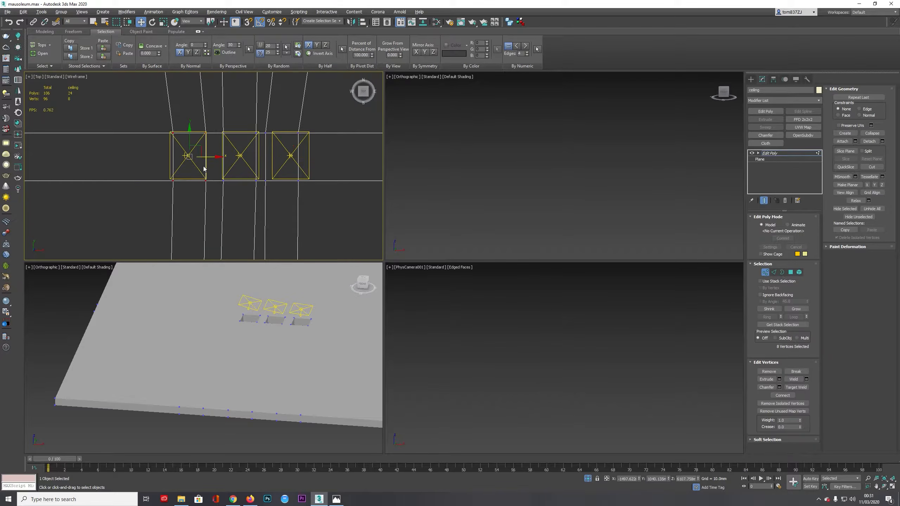
scroll(201, 164, up, 5)
drag(192, 146, 227, 146)
scroll(203, 178, down, 5)
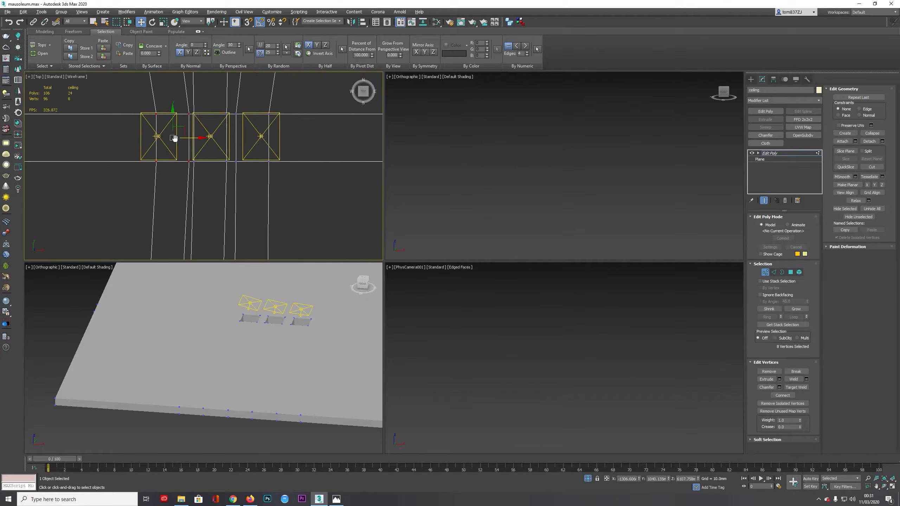
- Move the positive-X opening's ceiling vertices in the negative-Y row along X toward the middle opening
scroll(204, 180, down, 3)
middle_drag(210, 212, 180, 117)
middle_drag(168, 191, 163, 145)
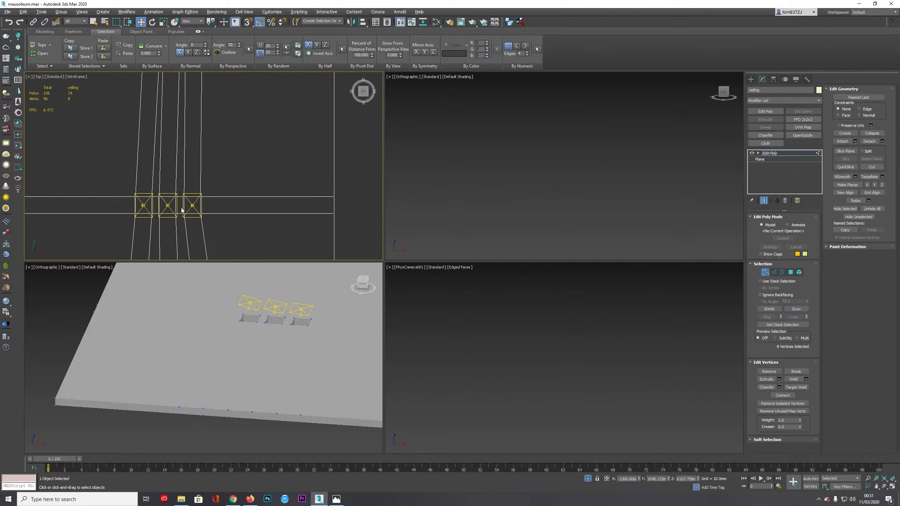
scroll(182, 209, up, 5)
drag(182, 184, 261, 257)
scroll(261, 212, up, 2)
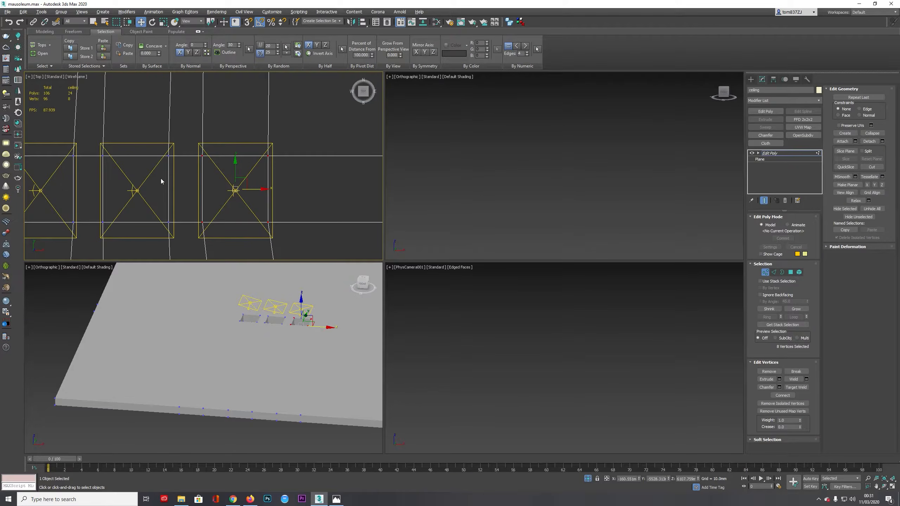
drag(256, 189, 231, 189)
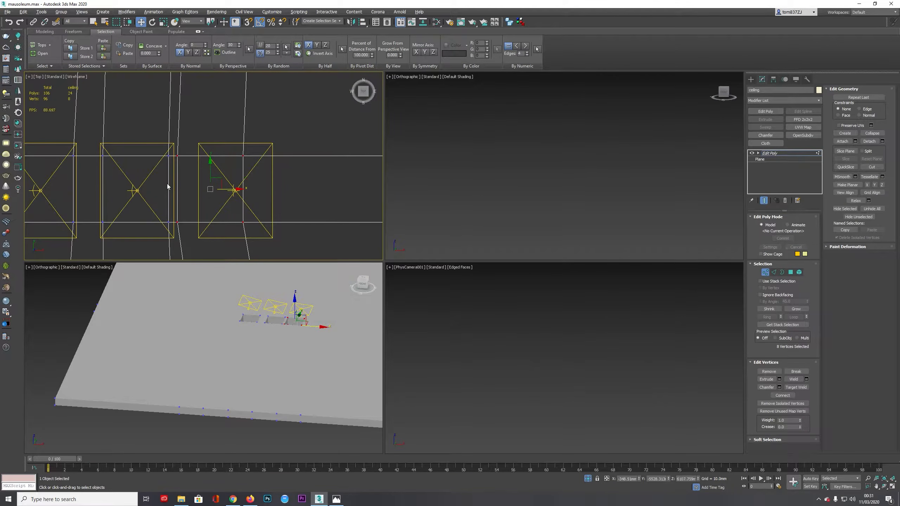
- Move the negative-X opening's ceiling vertices in the negative-Y row toward the middle opening and leave vertex editing
middle_drag(166, 183, 288, 188)
drag(111, 142, 201, 247)
drag(183, 192, 205, 193)
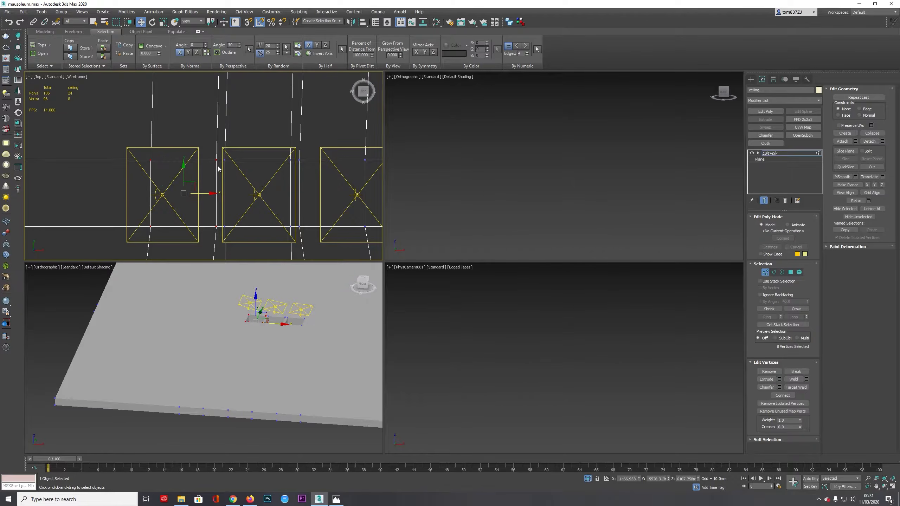
click(769, 153)
- In the front view, select all six god ray lights and lower them to sit just above the ceiling slab
click(321, 203)
scroll(320, 203, down, 2)
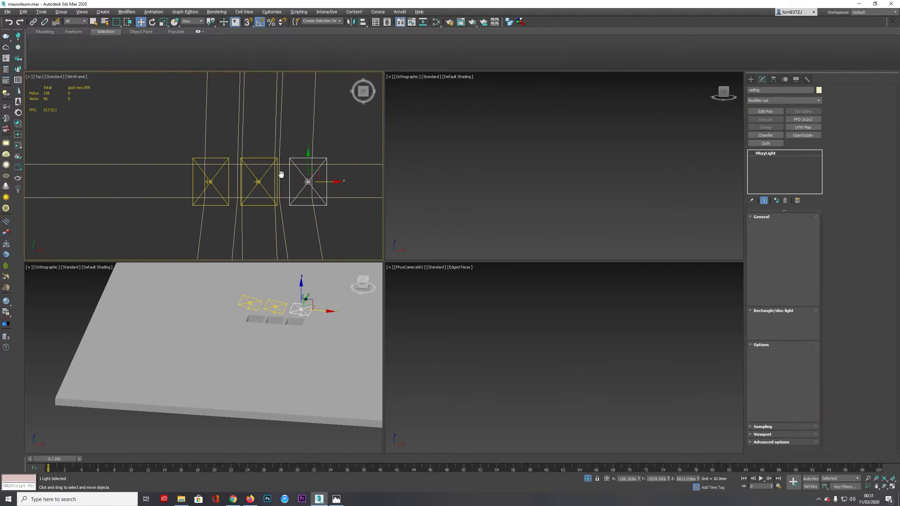
key(f)
scroll(263, 159, up, 4)
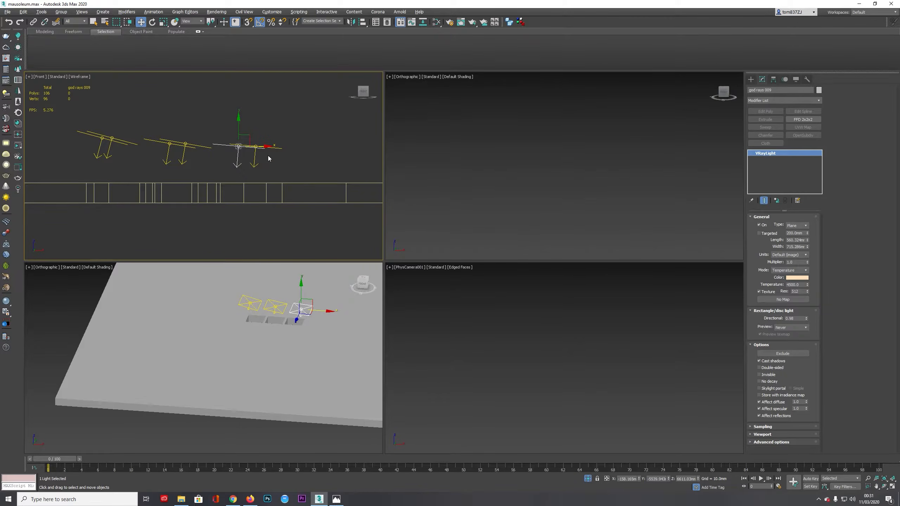
ctrl+click(270, 148)
drag(276, 161, 84, 117)
drag(180, 135, 179, 167)
- In the top view, shift the positive-Y row's god ray lights along X so each is centred over its ceiling opening
click(269, 180)
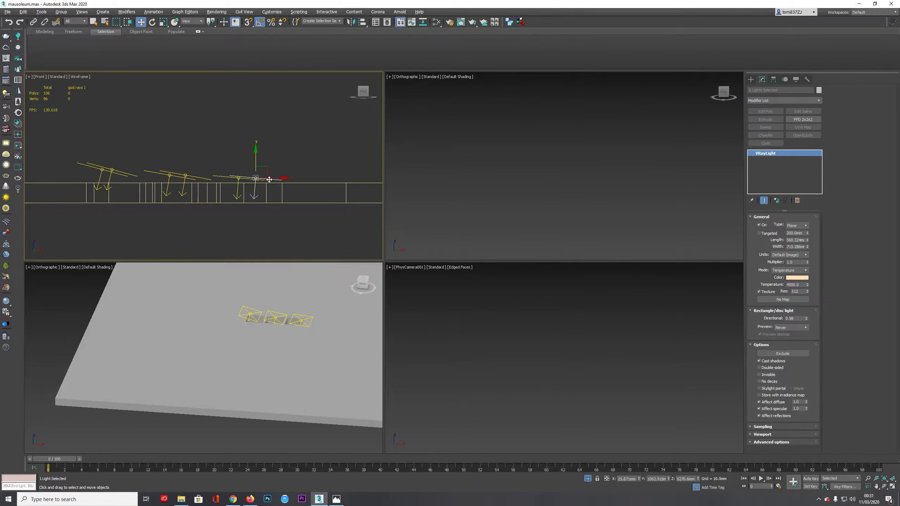
key(t)
key(z)
scroll(286, 167, down, 5)
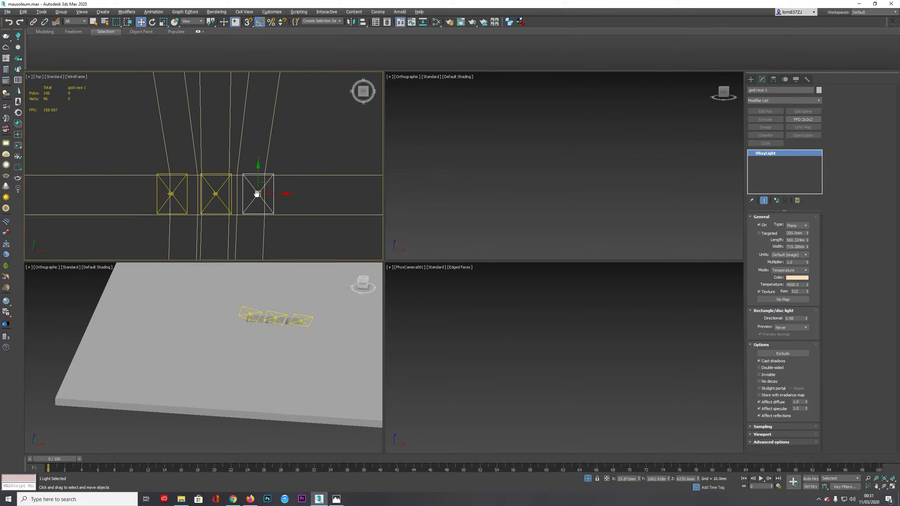
drag(271, 194, 186, 197)
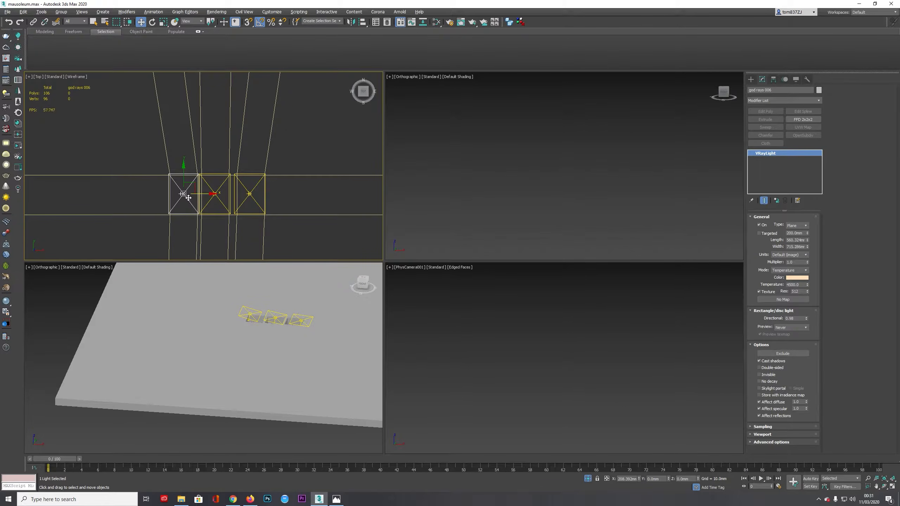
- Shift the outer god ray lights in the negative-Y row along X so they line up over their moved openings
scroll(204, 172, down, 3)
middle_drag(213, 137, 212, 221)
middle_drag(217, 169, 213, 71)
scroll(226, 182, up, 6)
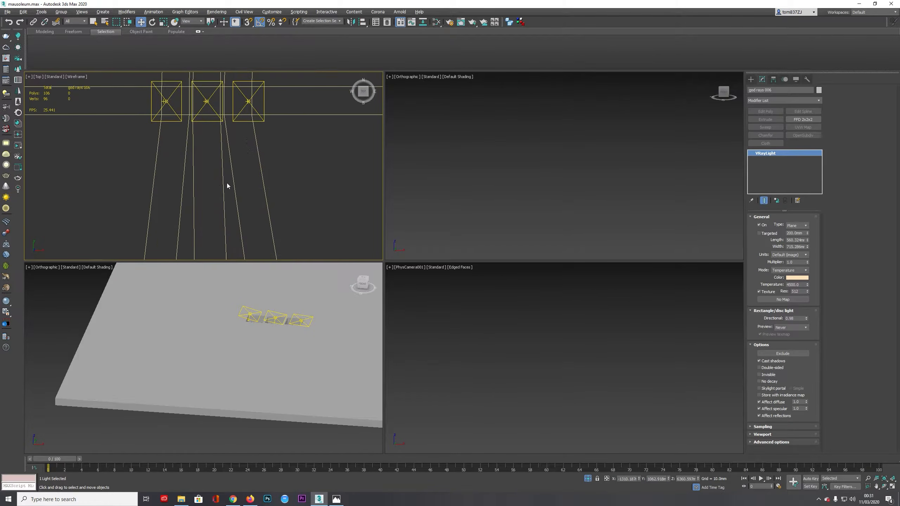
drag(201, 163, 204, 167)
drag(138, 161, 137, 163)
middle_drag(136, 162, 221, 176)
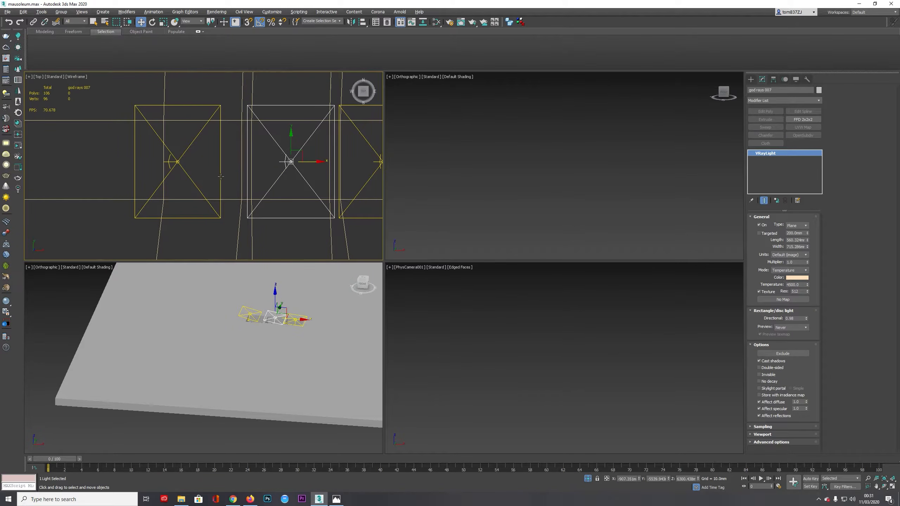
drag(220, 176, 243, 177)
middle_drag(223, 178, 223, 177)
scroll(223, 178, down, 3)
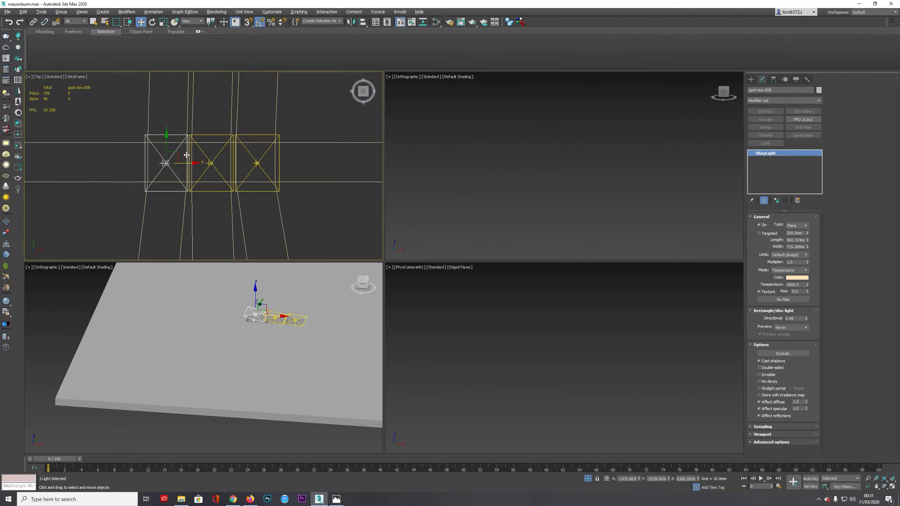
- Try tilting the middle and negative-X light pairs more steeply in the front view, rotating each about its own pivot point
key(f)
scroll(229, 164, down, 4)
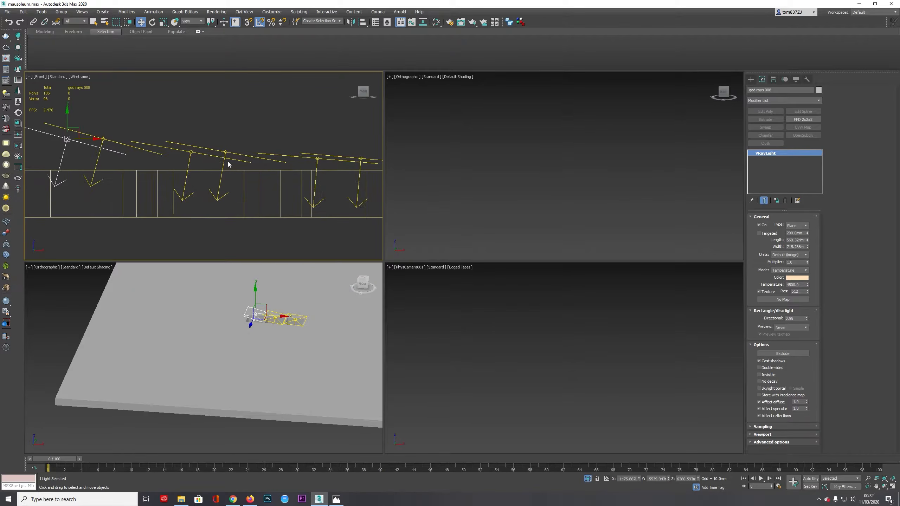
drag(235, 165, 211, 153)
key(e)
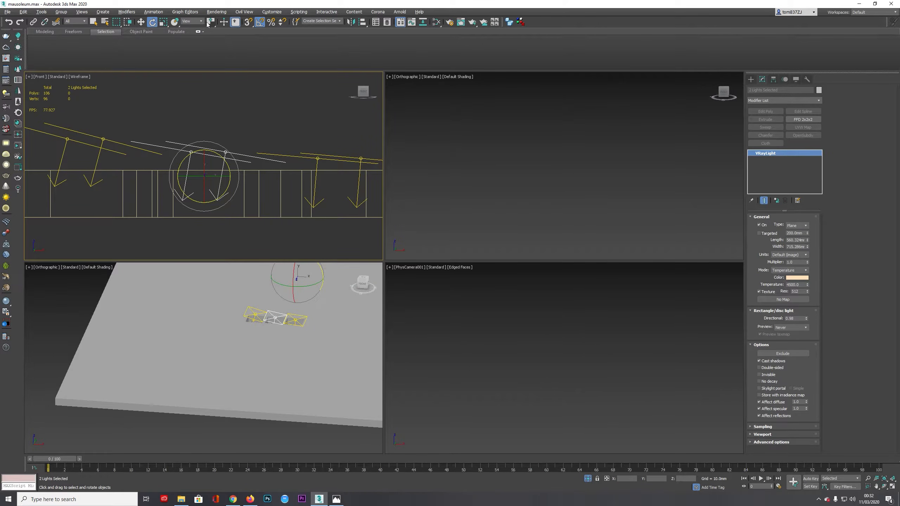
drag(210, 21, 210, 36)
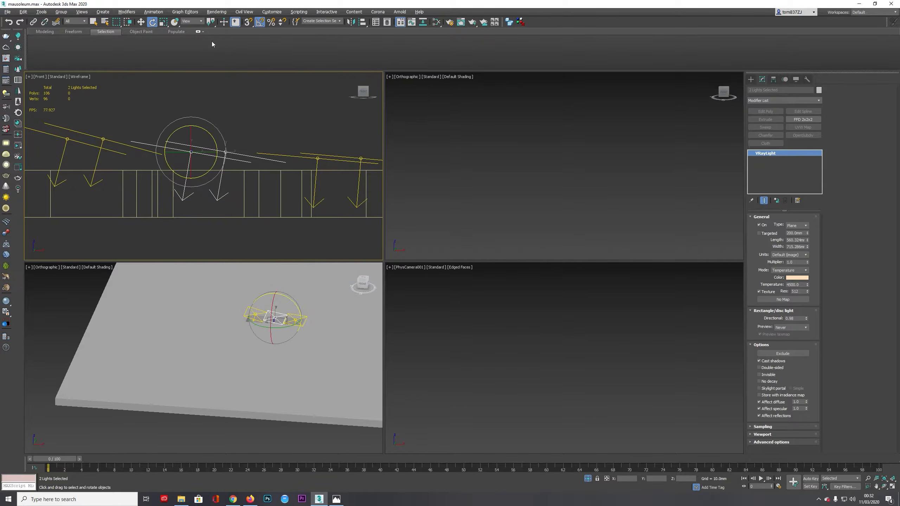
drag(204, 128, 130, 149)
click(76, 127)
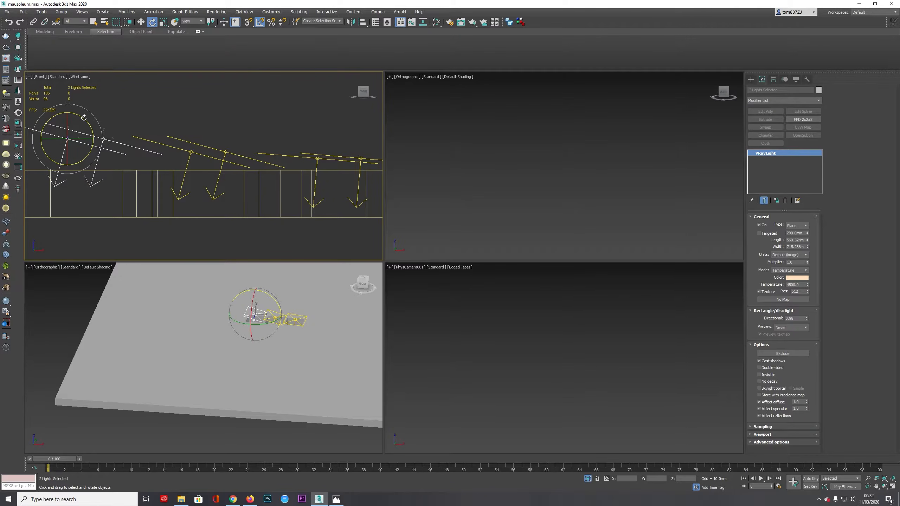
drag(84, 117, 86, 120)
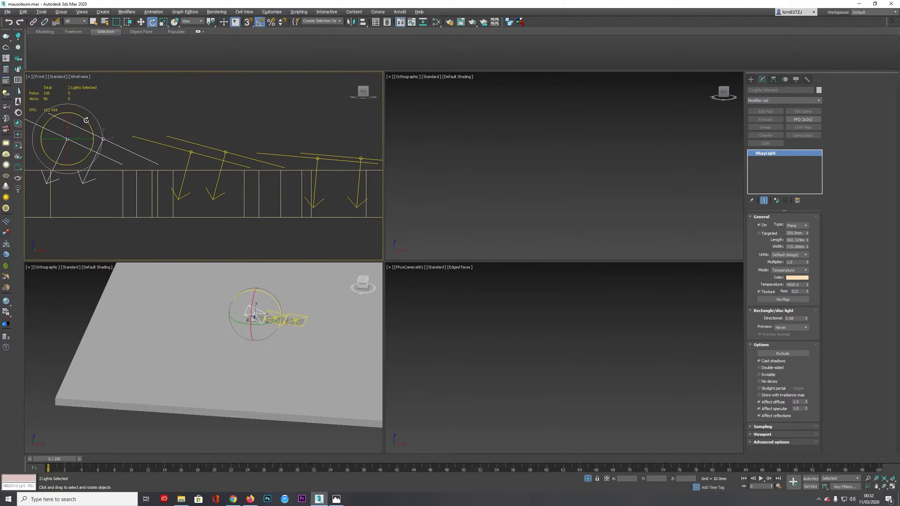
- Exit isolation, test-render the camera view with the tilted lights, then stop the render and close the frame buffer
click(587, 479)
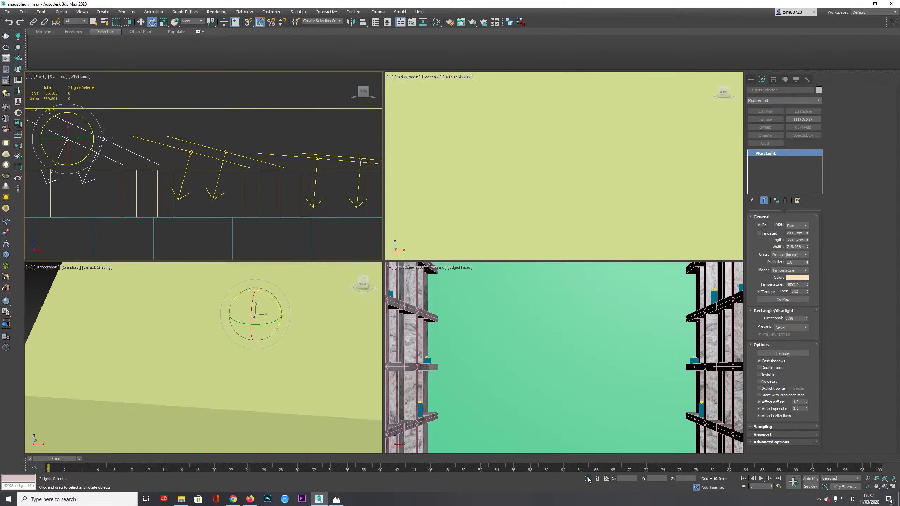
key(shift+q)
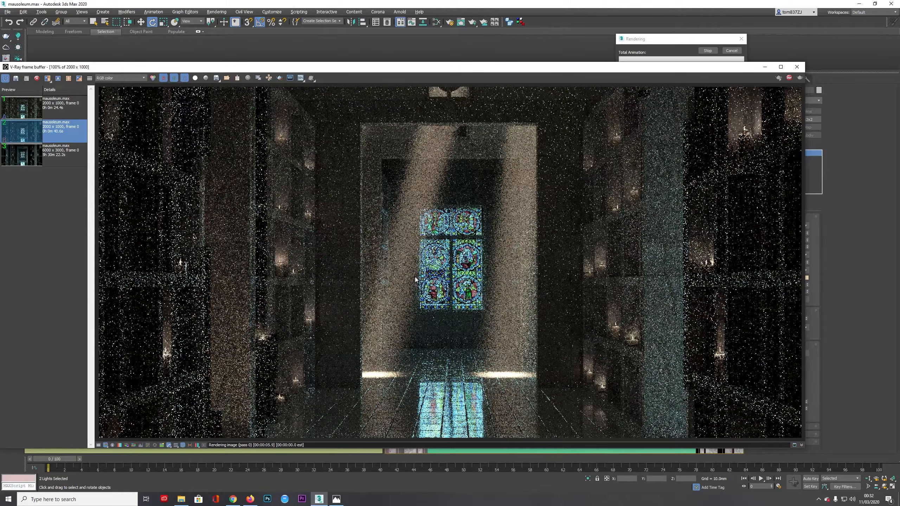
click(789, 78)
click(797, 67)
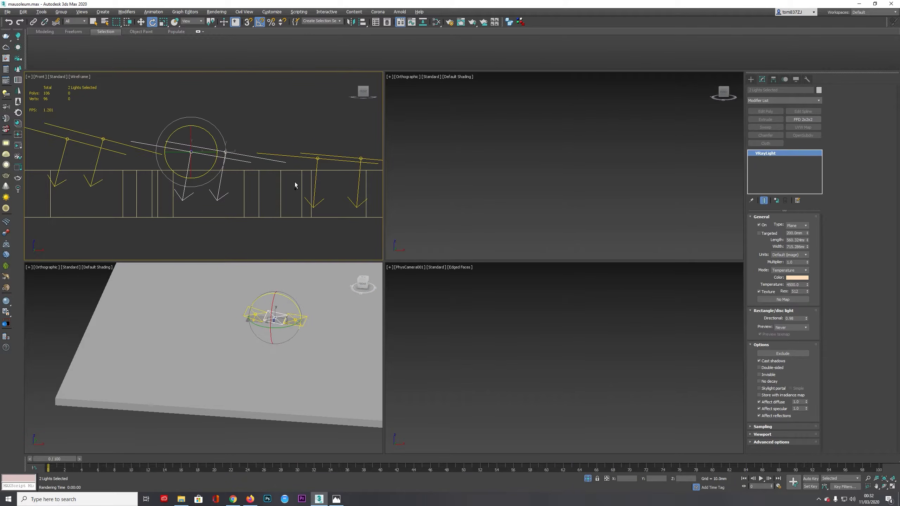
- Exit isolation and set the god ray lights' Multiplier to 0.5
scroll(292, 183, down, 2)
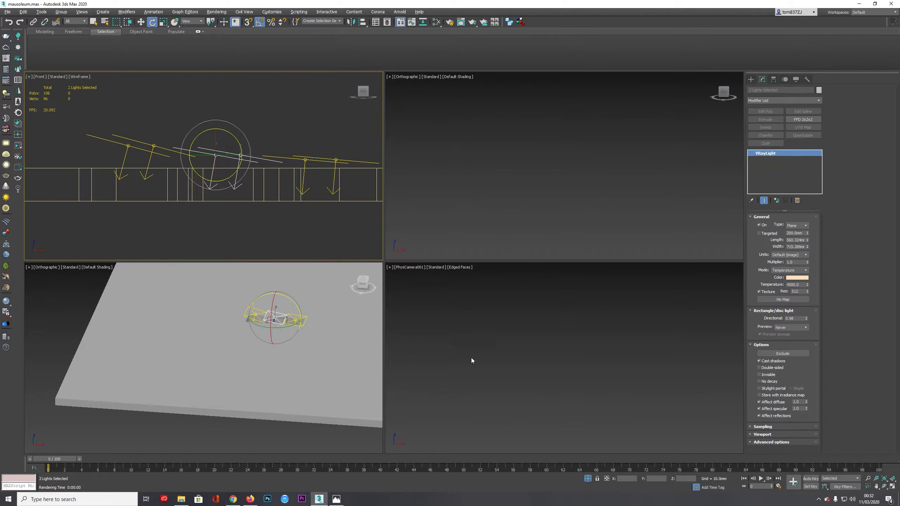
click(588, 478)
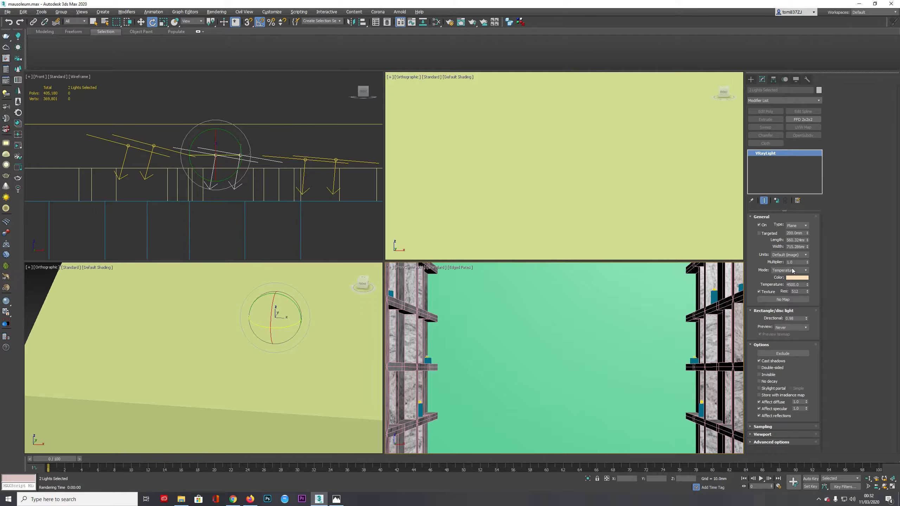
double_click(796, 262)
key(Return)
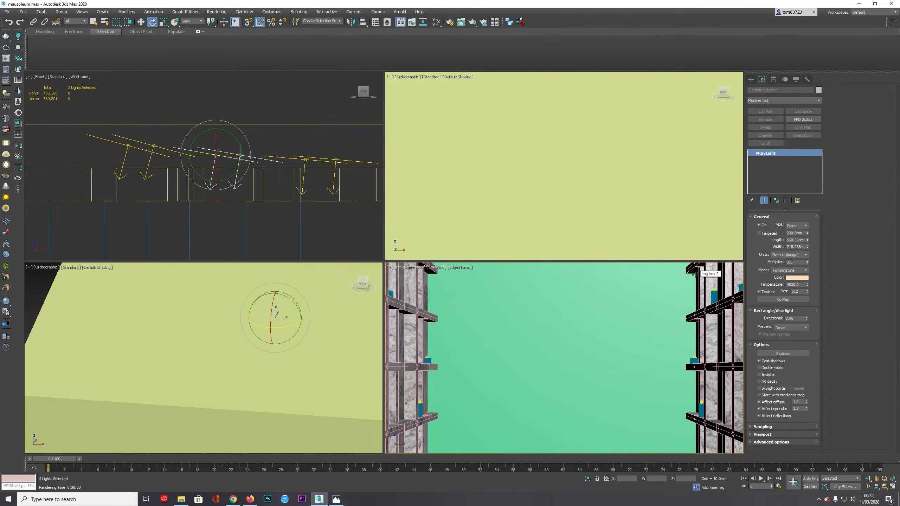
- Render the camera view, stop the render once it is clear enough, and move the frame buffer off the light parameters
key(shift+q)
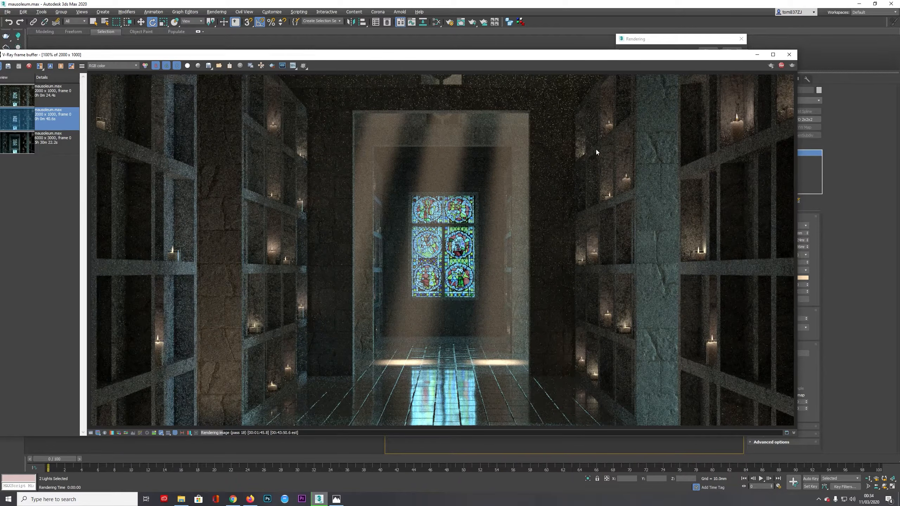
click(781, 66)
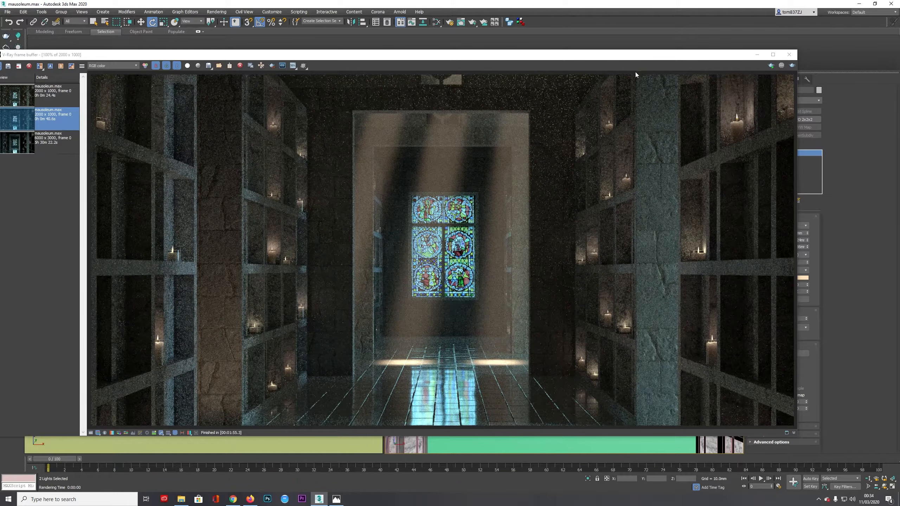
drag(655, 59, 559, 62)
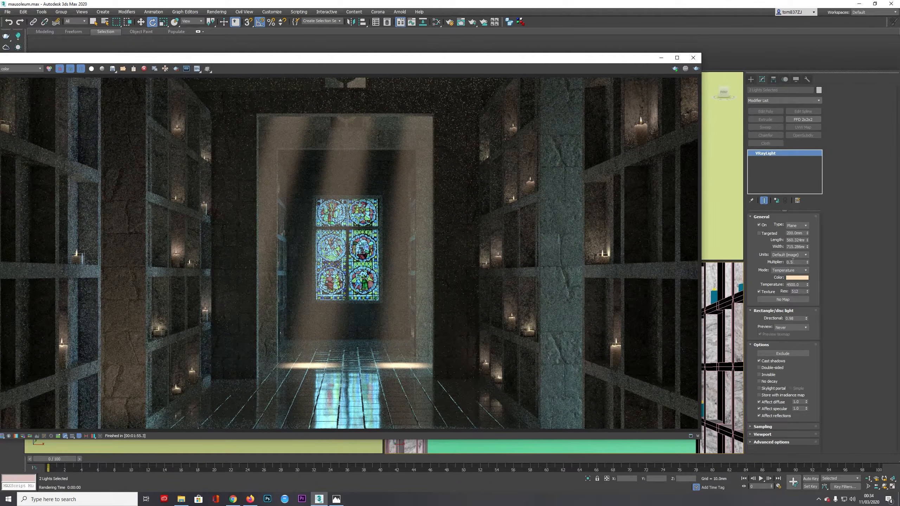
- Set the god ray lights' Directional value to 0.95
click(800, 262)
click(795, 319)
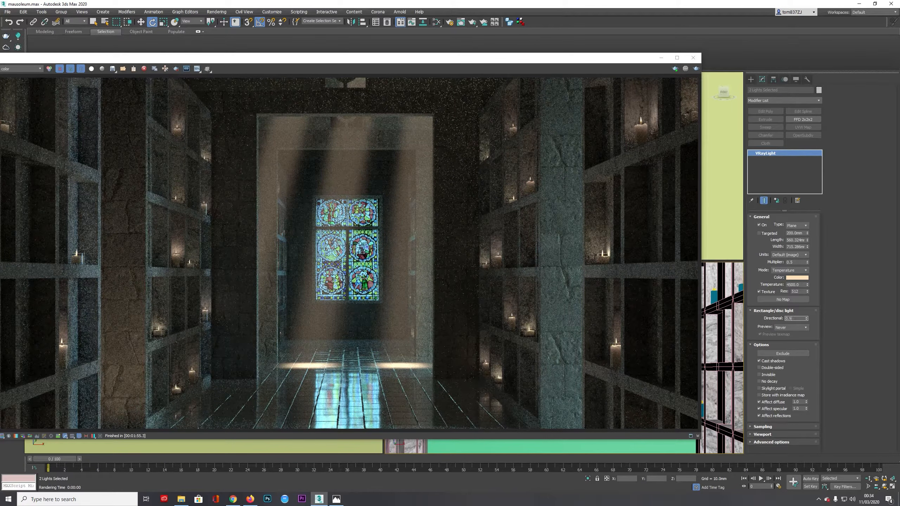
double_click(801, 320)
- Examine the render's VRayAtmosphere element in the frame buffer, then close the frame buffer
drag(418, 58, 479, 55)
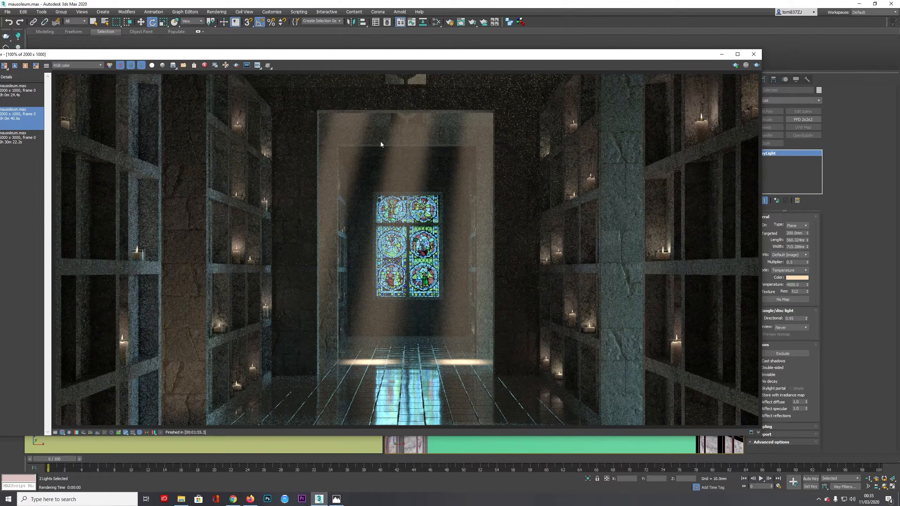
click(91, 66)
click(74, 73)
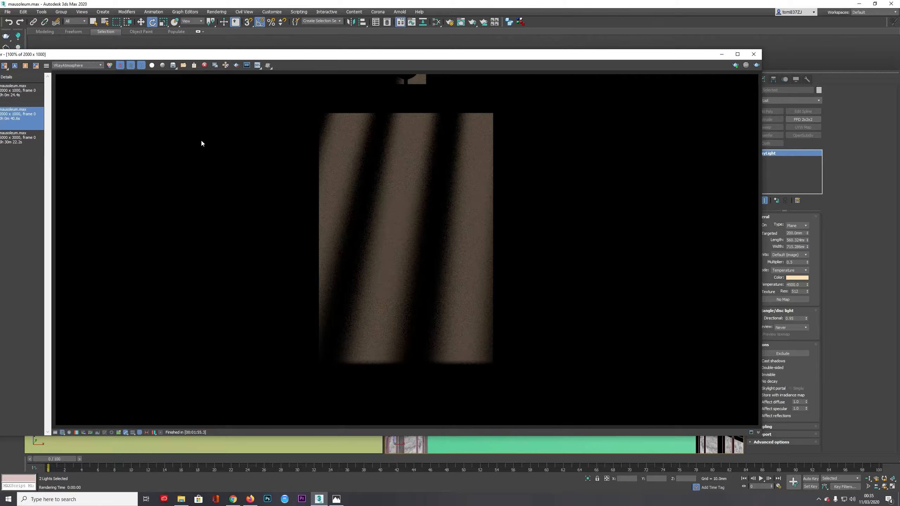
scroll(411, 136, down, 1)
scroll(412, 138, up, 1)
click(753, 54)
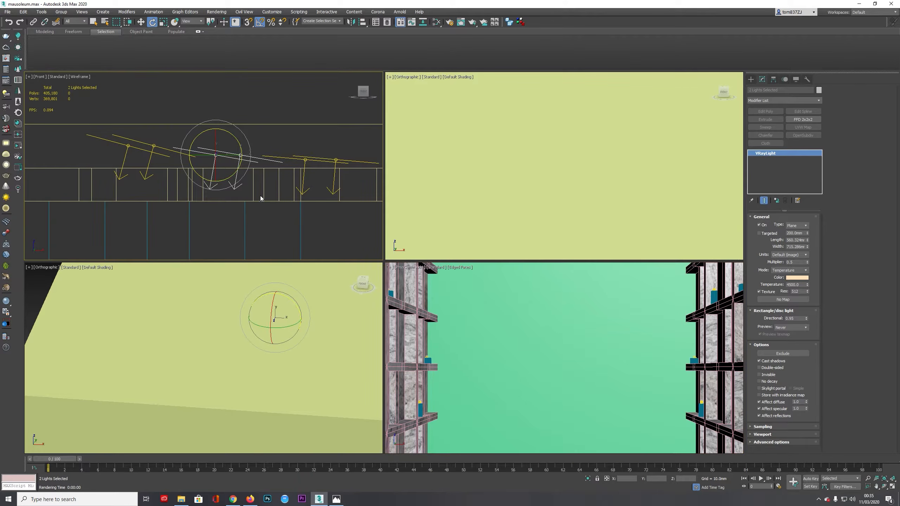
- Add the three remaining god ray lights to the light list of the VRayEnvironmentFog - god rays effect and close the environment settings
key(t)
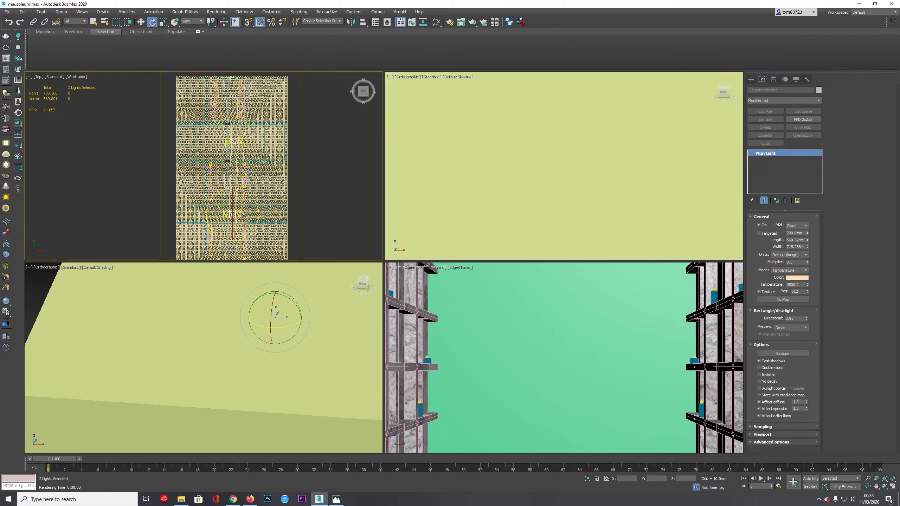
alt+middle_drag(239, 222, 266, 156)
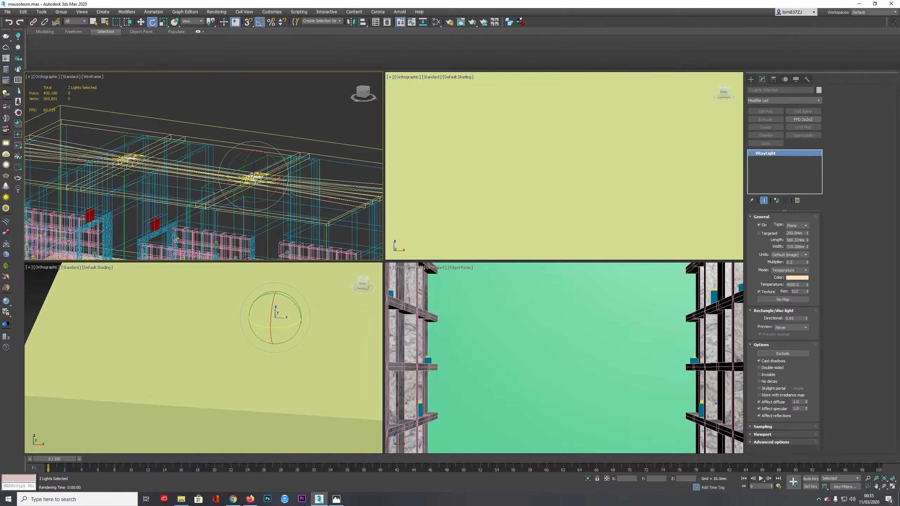
key(8)
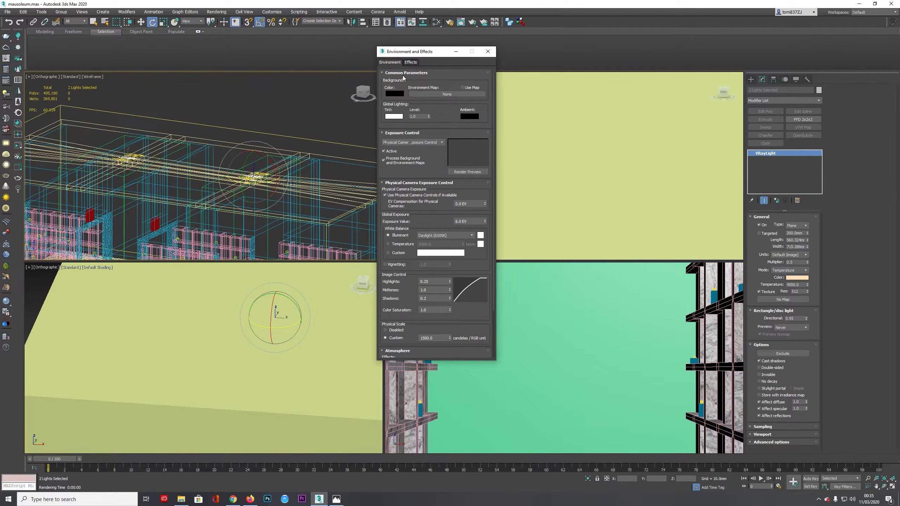
scroll(436, 184, down, 3)
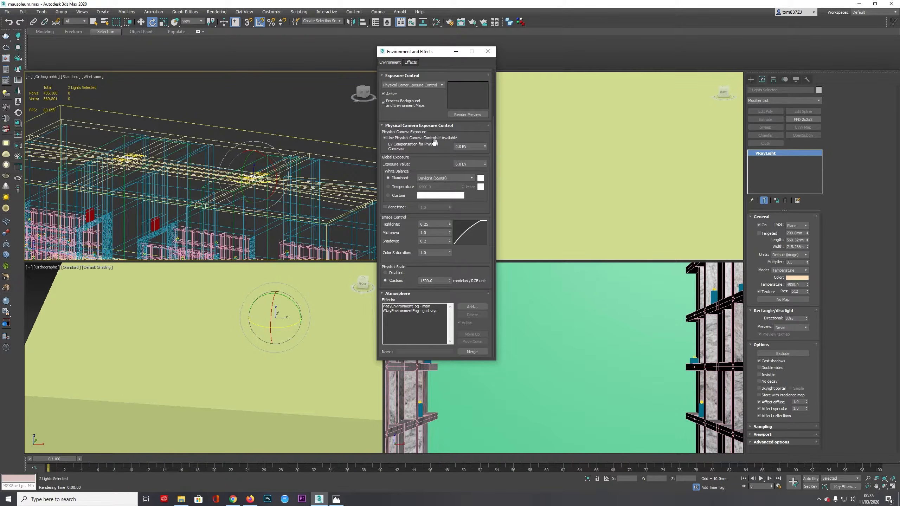
click(422, 310)
drag(465, 325, 459, 70)
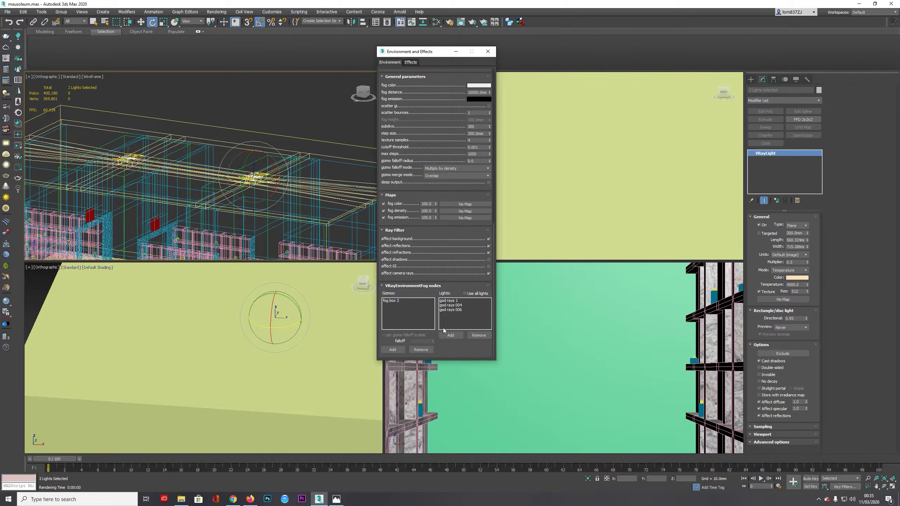
click(449, 335)
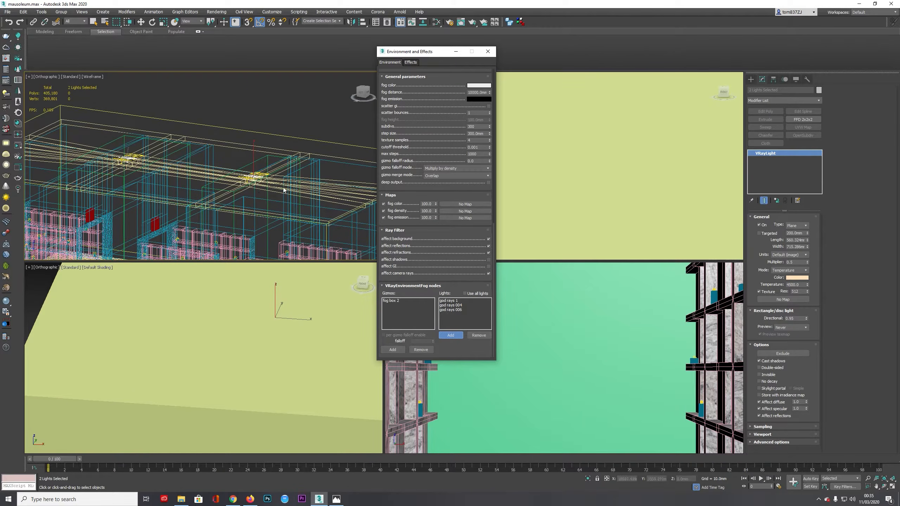
click(263, 173)
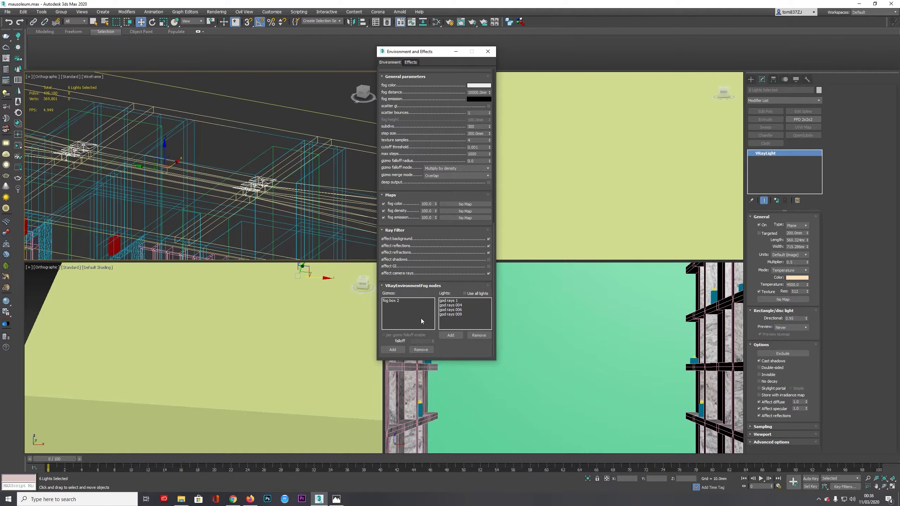
click(451, 335)
click(260, 187)
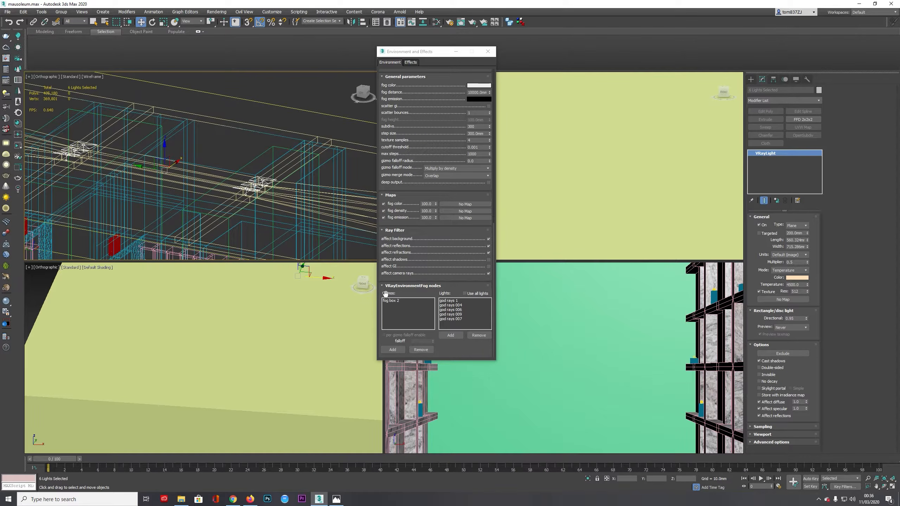
click(453, 335)
click(251, 190)
click(487, 52)
- Render the camera view, show its RGB color channel, stop the render once it is clear enough, and close the frame buffer
right_click(494, 330)
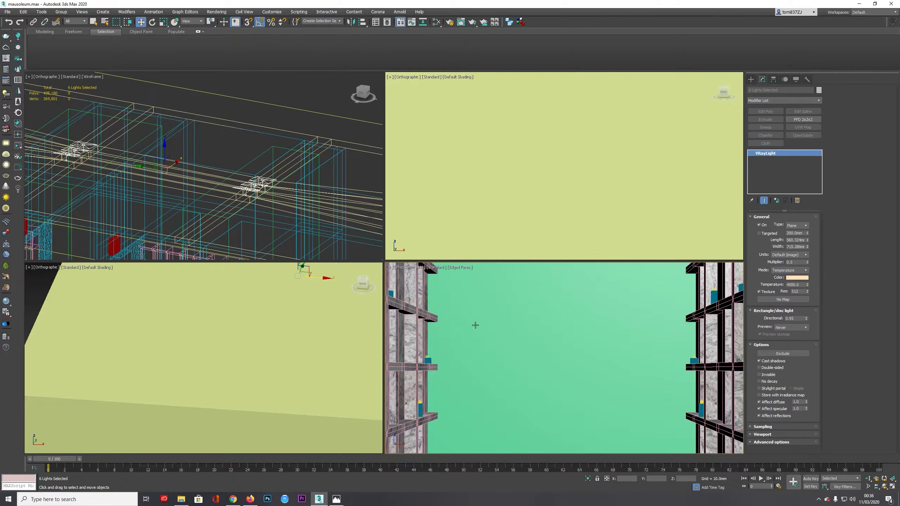
key(shift+q)
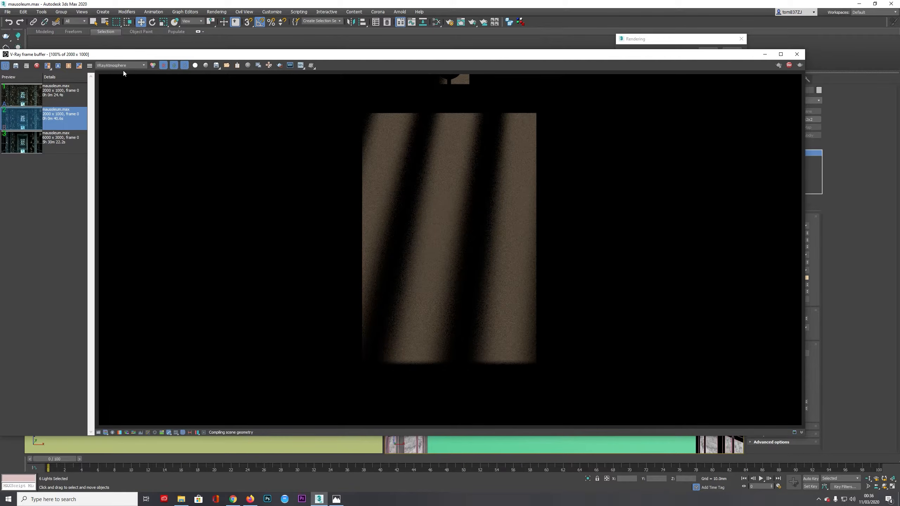
click(122, 65)
click(113, 75)
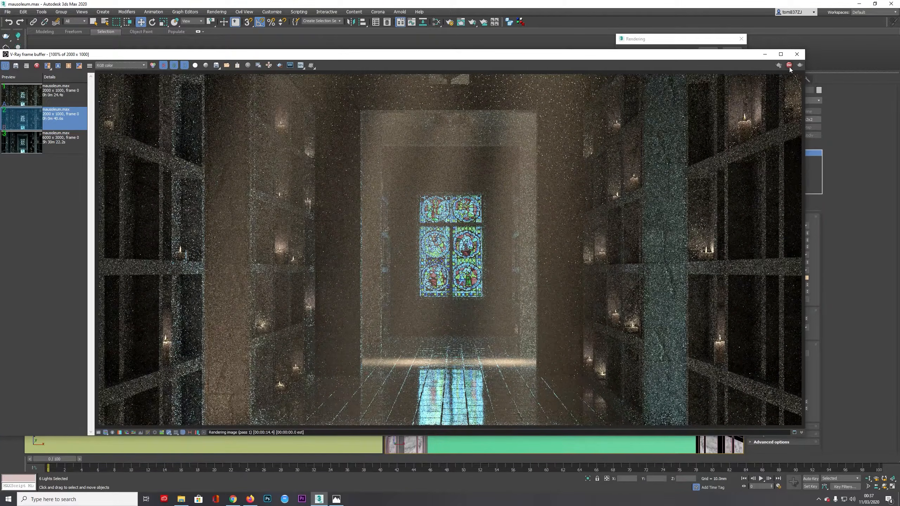
click(789, 66)
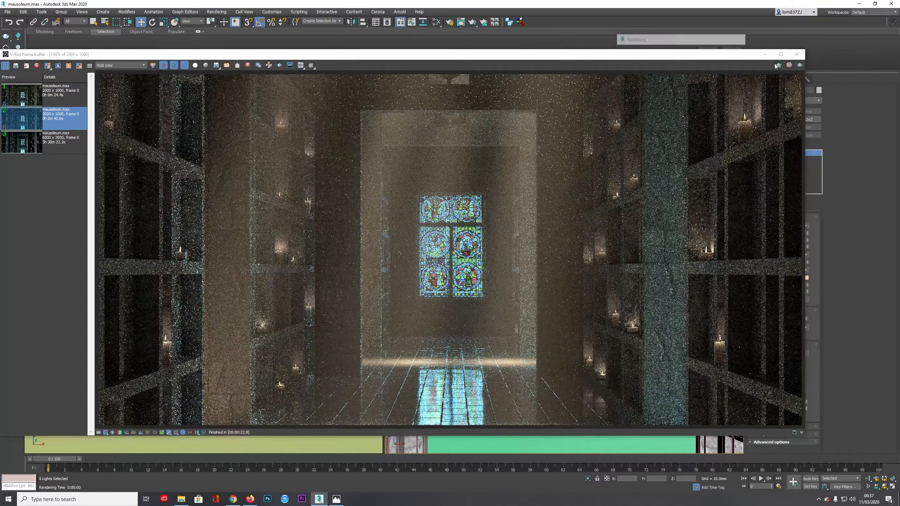
click(797, 54)
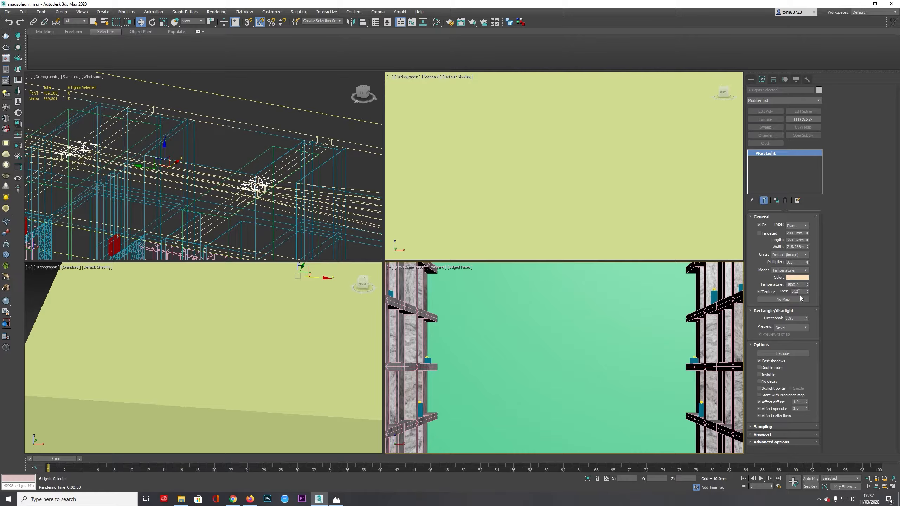
- Set the Directional value of the six god ray lights to 0.96
click(797, 318)
key(BackSpace)
text(6)
key(Return)
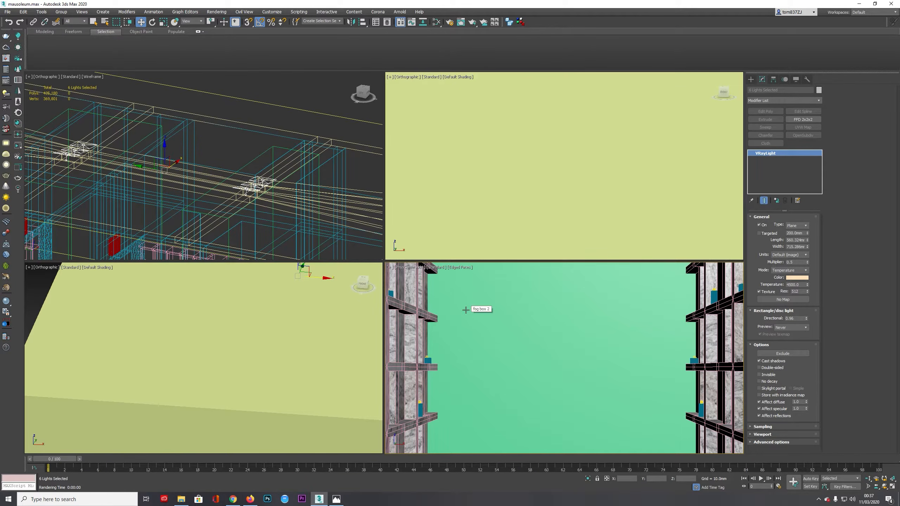
- Start a test render of the camera view with the narrower beams, stop it early, and close the frame buffer
key(shift+q)
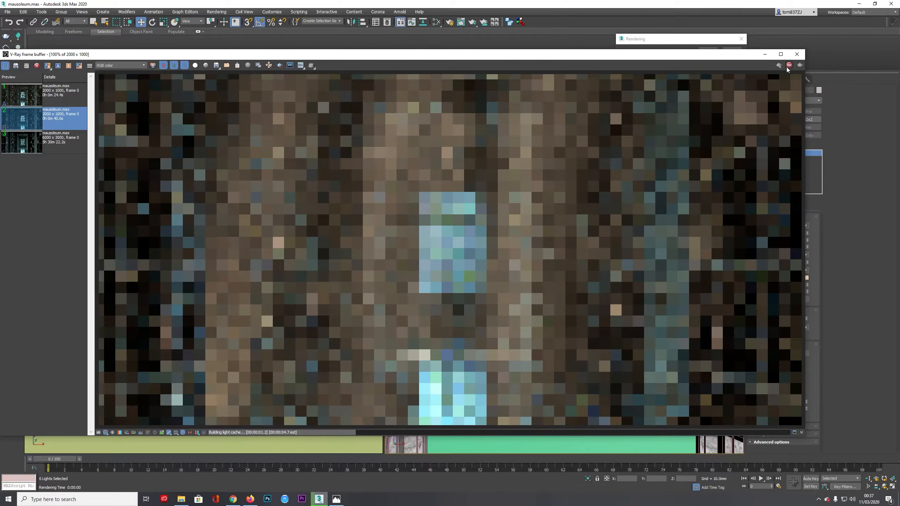
click(789, 66)
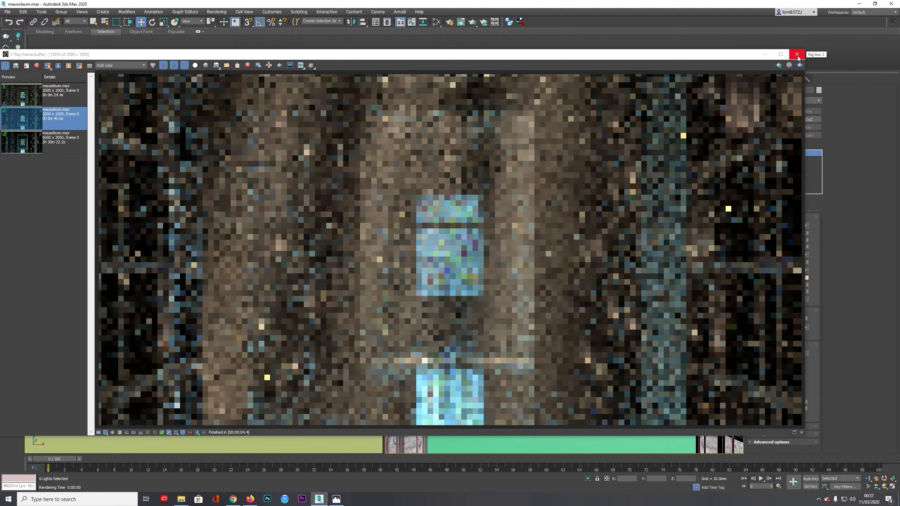
click(797, 55)
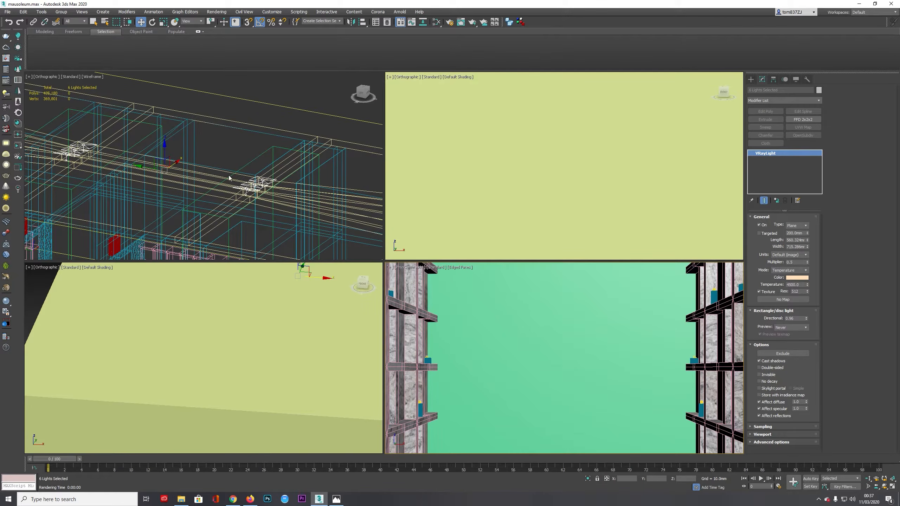
- Exclude the floor object from both illumination and shadow casting of the god ray lights, and render the camera view
scroll(219, 145, down, 5)
scroll(220, 145, up, 3)
alt+middle_drag(219, 145, 309, 196)
click(310, 196)
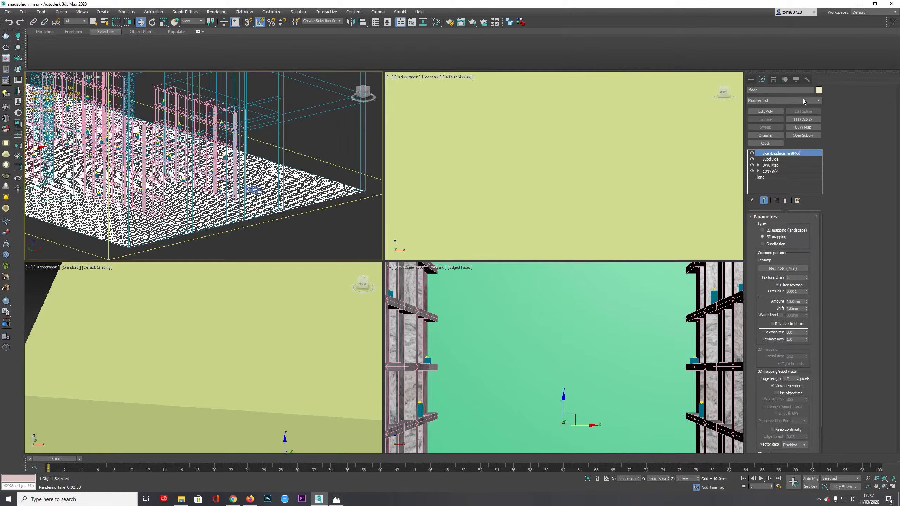
alt+middle_drag(379, 153, 376, 209)
scroll(203, 166, up, 4)
click(215, 168)
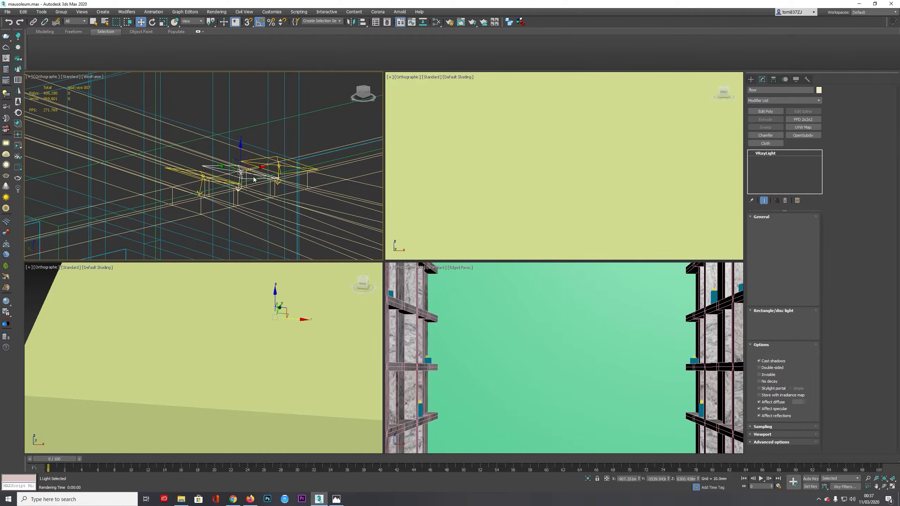
click(782, 353)
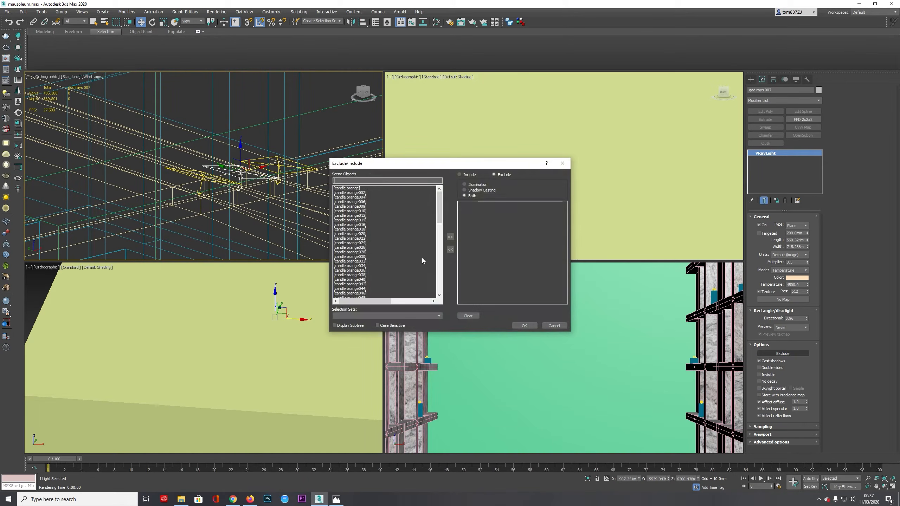
text(flo)
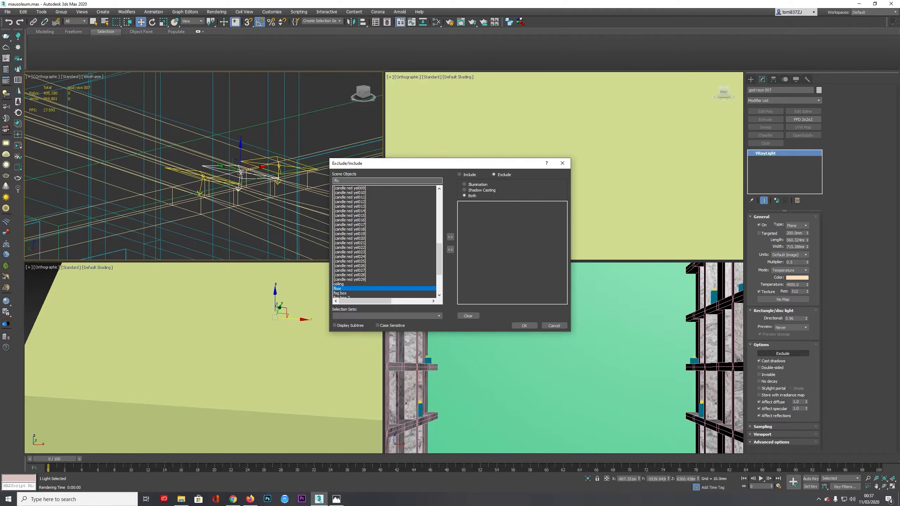
click(450, 237)
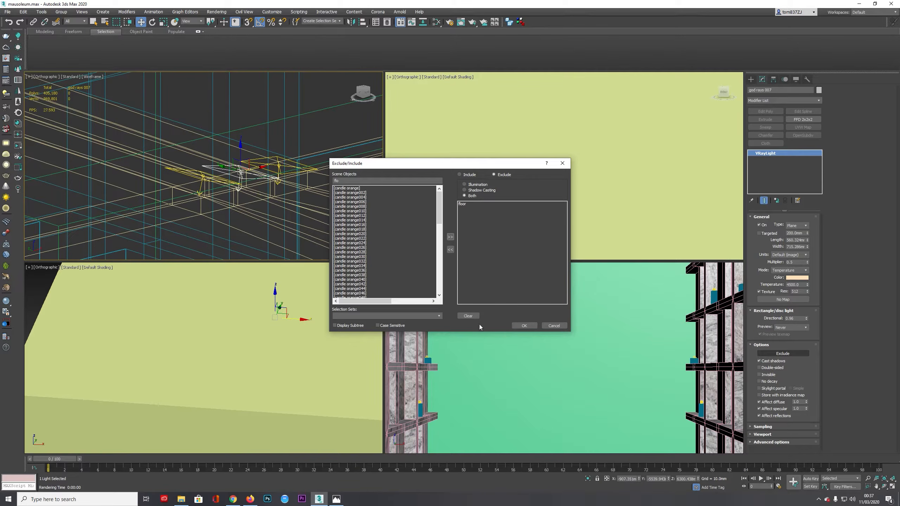
click(524, 326)
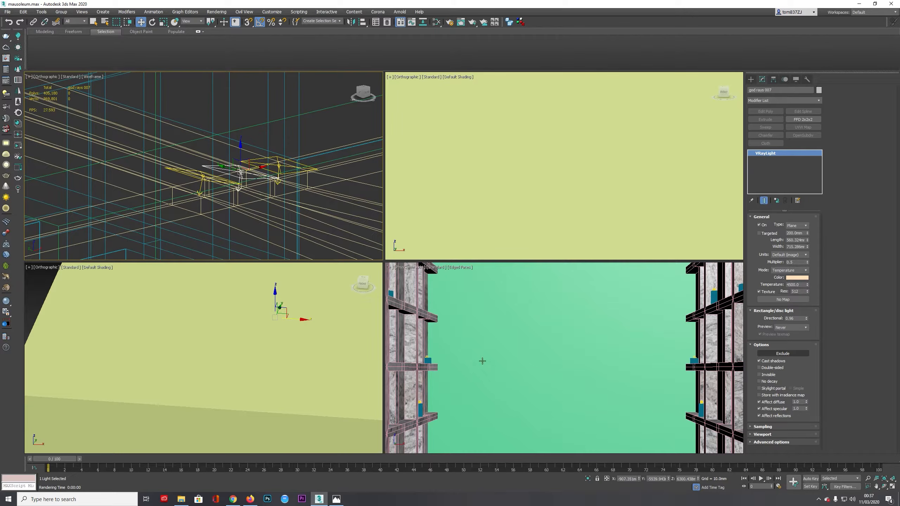
key(shift+q)
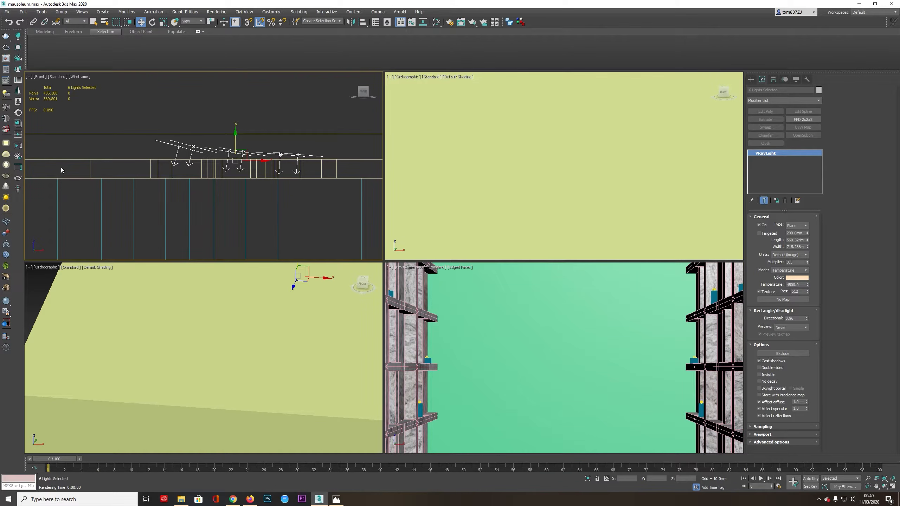
- Turn off Use all lights for the VRayEnvironmentFog - main effect and add the HDRI dome light to its light list
key(8)
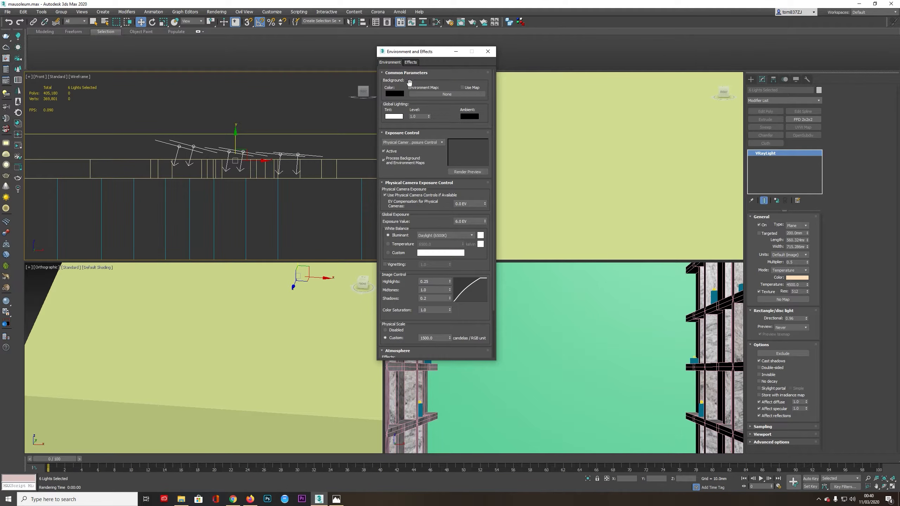
drag(428, 169, 415, 103)
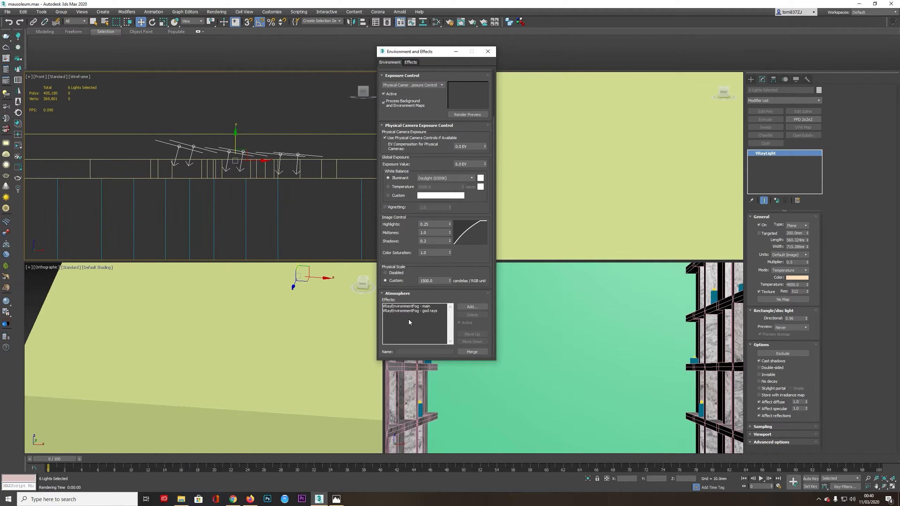
click(418, 307)
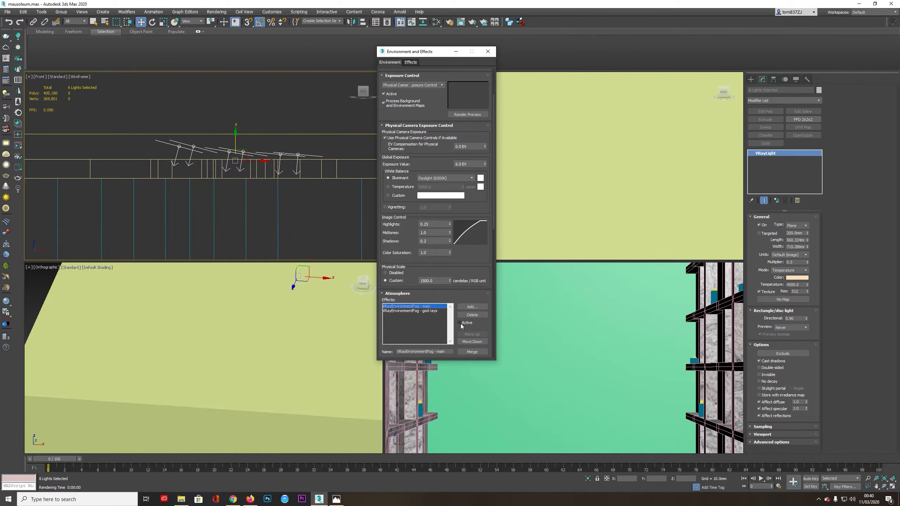
drag(457, 341, 444, 11)
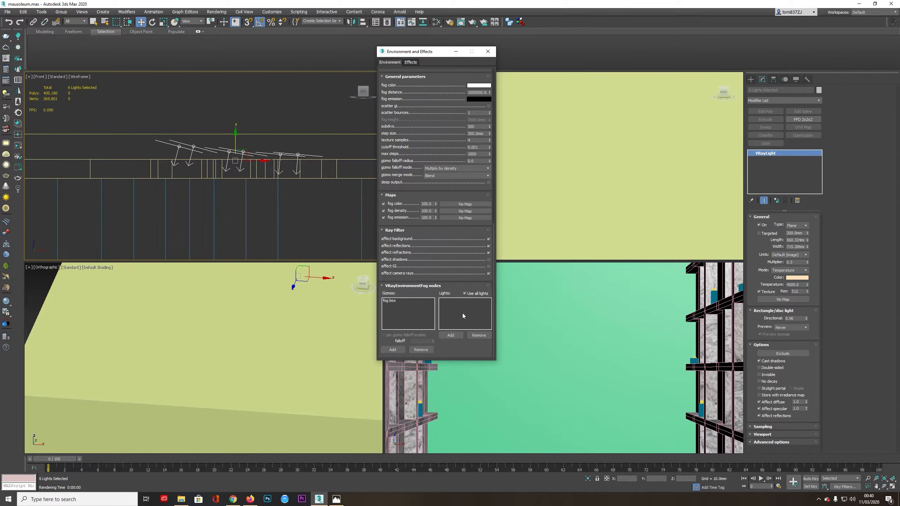
click(464, 294)
click(451, 335)
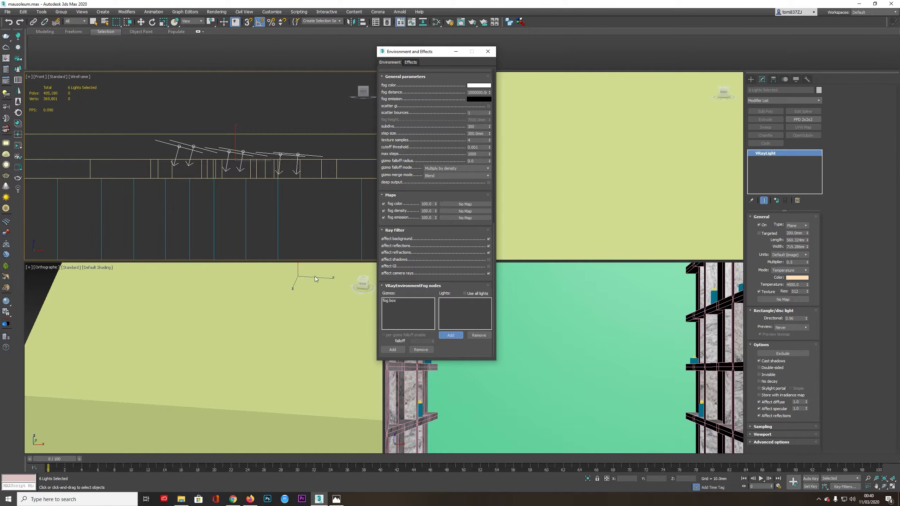
scroll(182, 147, down, 10)
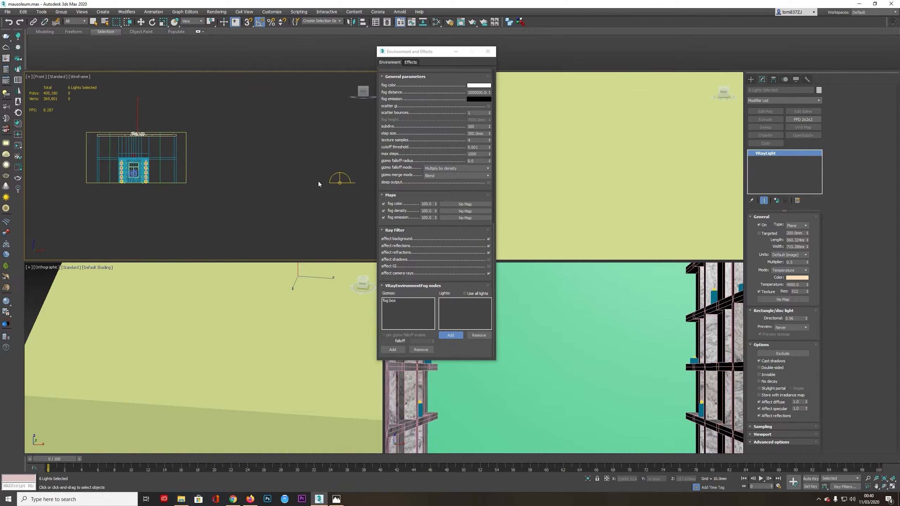
click(339, 181)
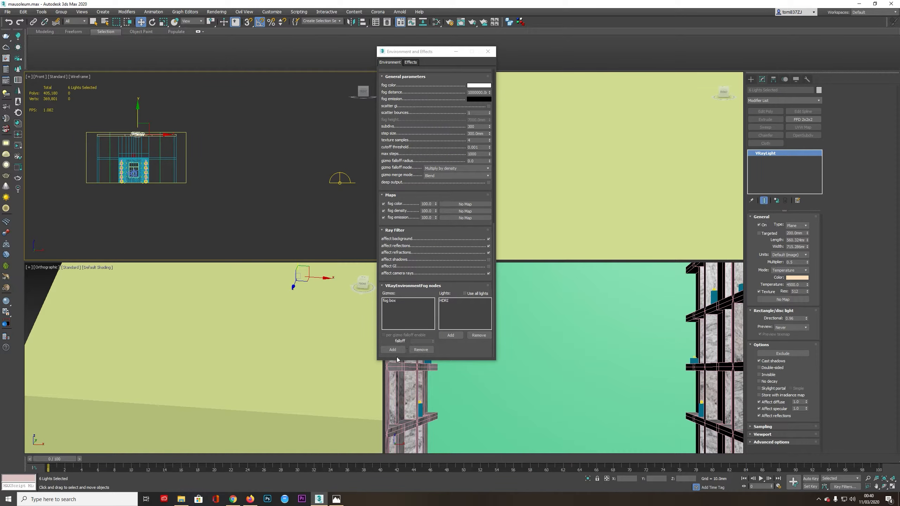
- Render the camera view and arrange the frame buffer and the Environment and Effects window so both can be seen
right_click(526, 364)
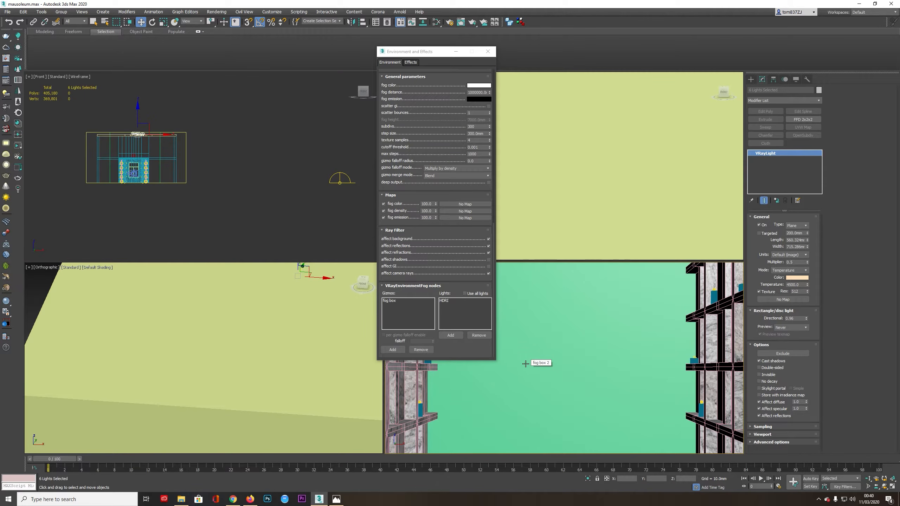
key(shift+q)
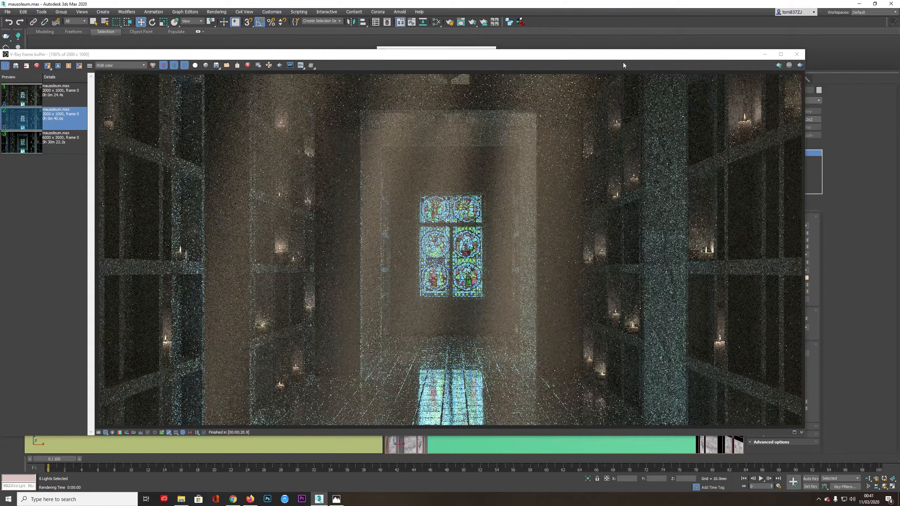
drag(632, 57, 618, 243)
drag(420, 49, 532, 21)
- Remove the HDRI light from the main fog's light list and bring the frame buffer forward
click(556, 270)
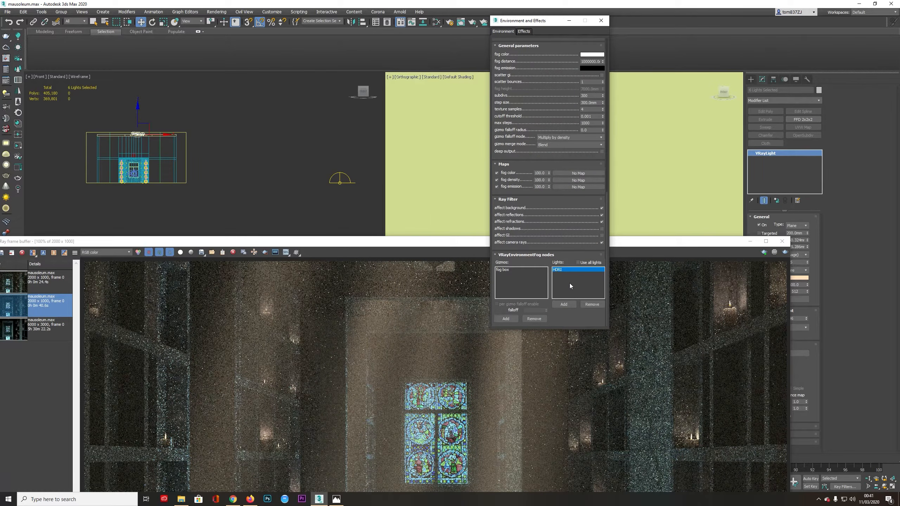
click(590, 304)
mouse_move(476, 244)
mouse_down()
mouse_move(479, 218)
mouse_move(486, 244)
mouse_up()
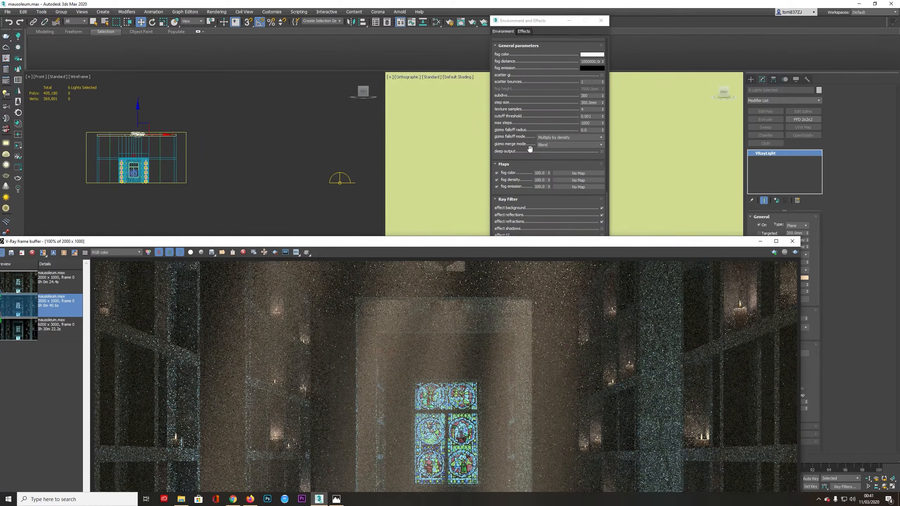
- Deactivate the VRayEnvironmentFog - god rays effect and render the camera view
click(527, 145)
scroll(527, 146, up, 5)
click(530, 166)
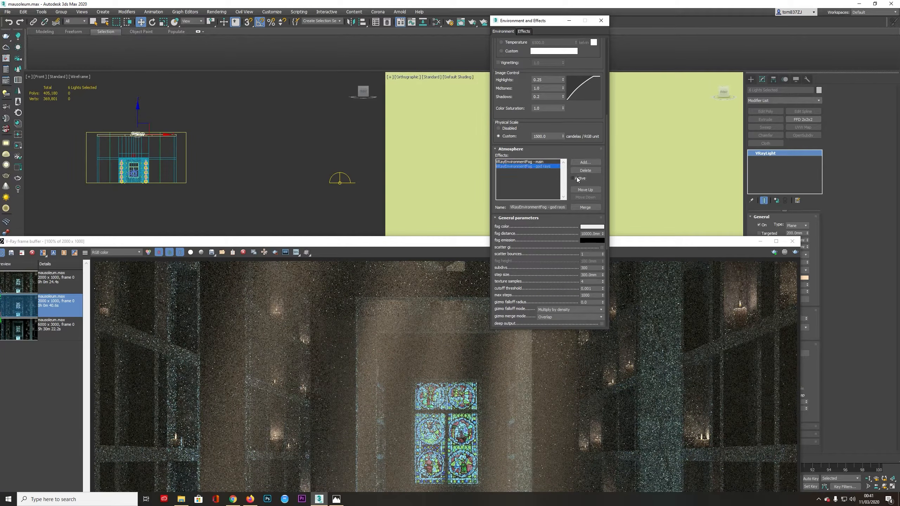
drag(483, 238, 488, 94)
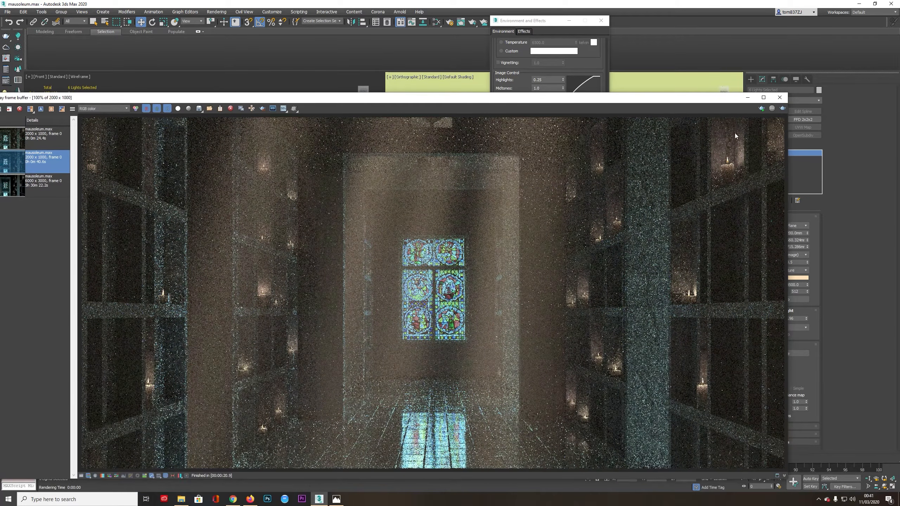
click(782, 108)
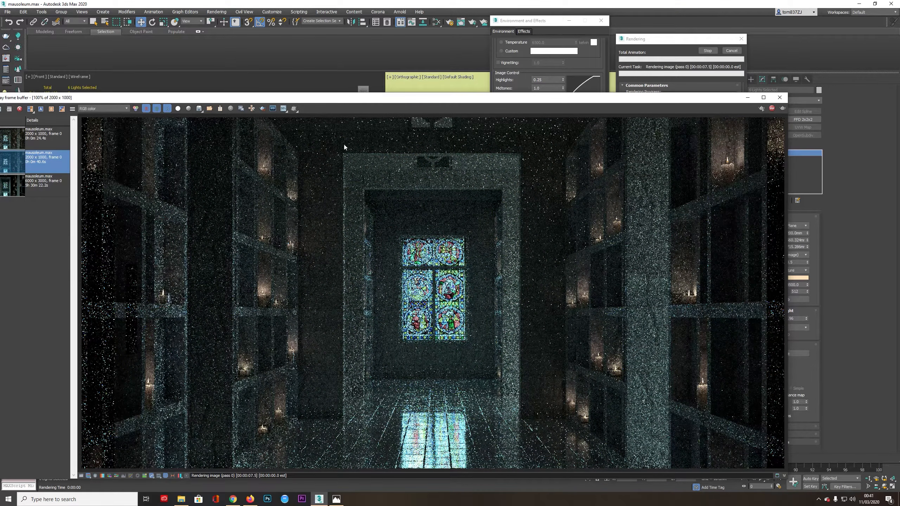
- Add the HDRI dome light to the light list of the VRayEnvironmentFog - main effect and render the camera view again
drag(664, 101, 613, 287)
drag(555, 141, 542, 97)
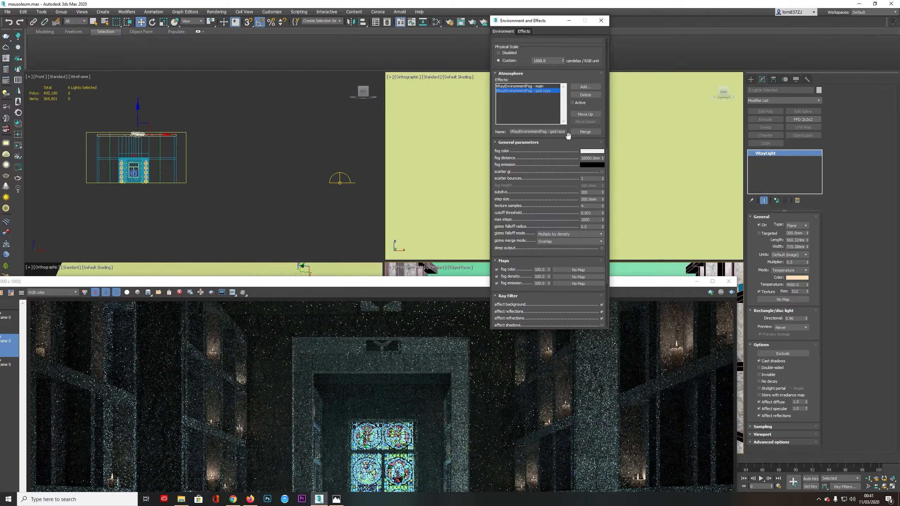
click(541, 86)
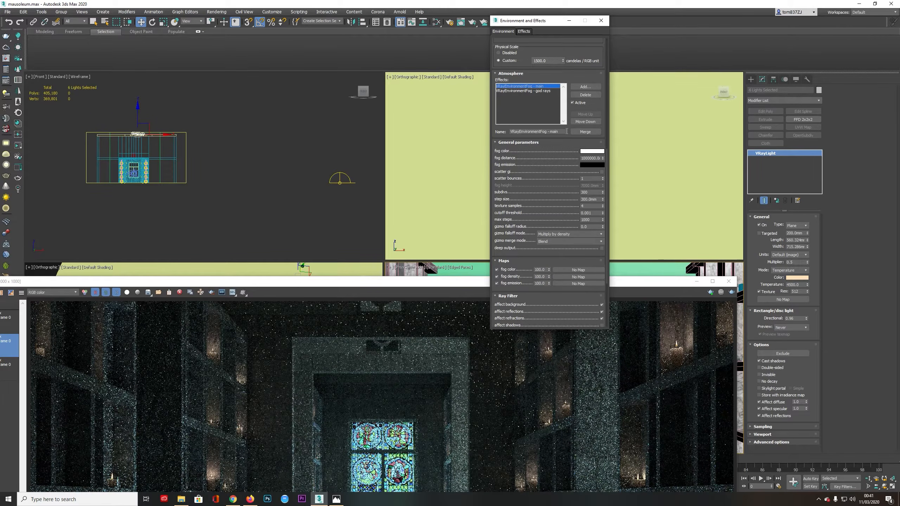
scroll(567, 125, down, 3)
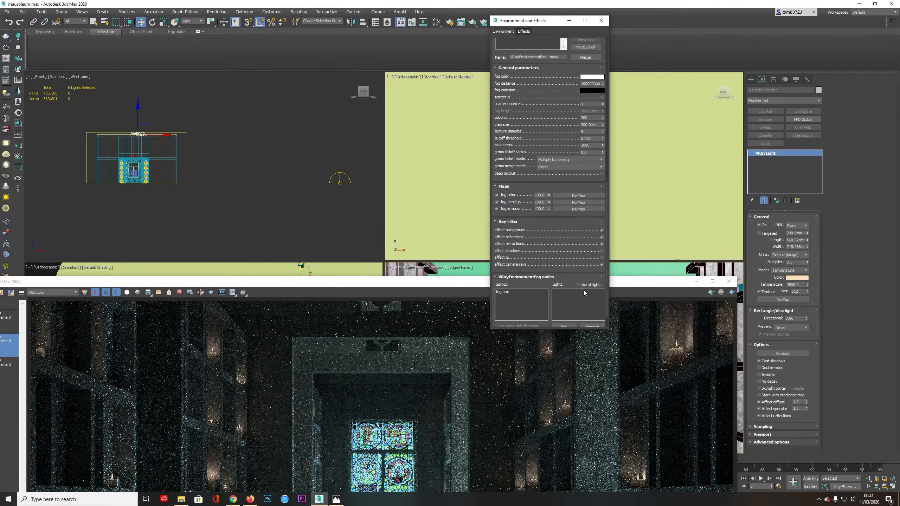
click(565, 325)
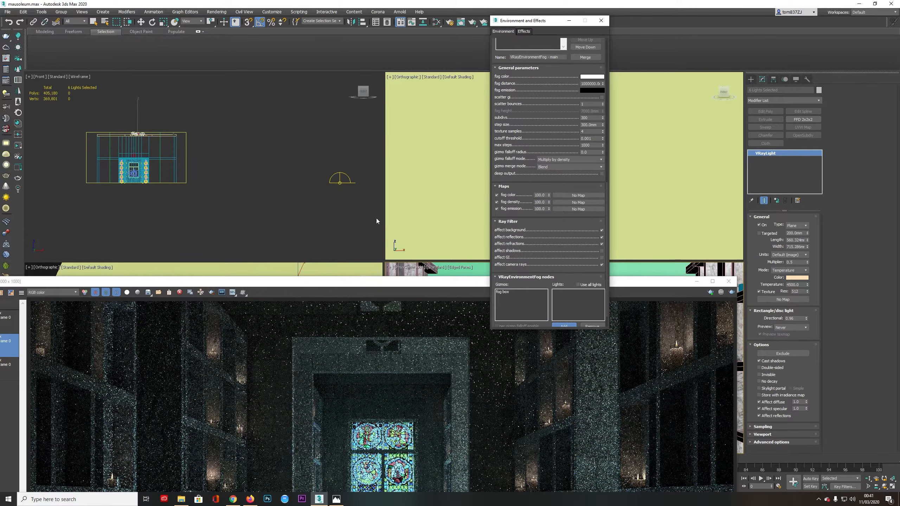
click(340, 182)
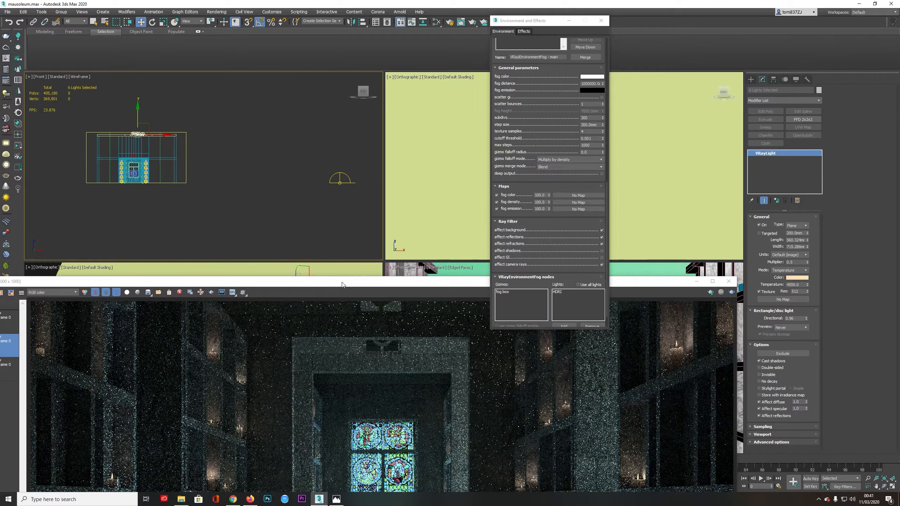
drag(377, 286, 410, 90)
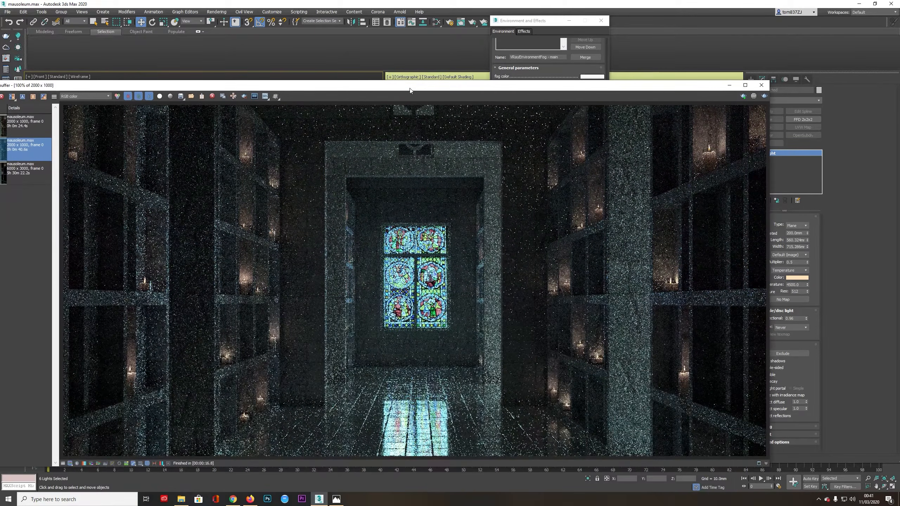
click(765, 95)
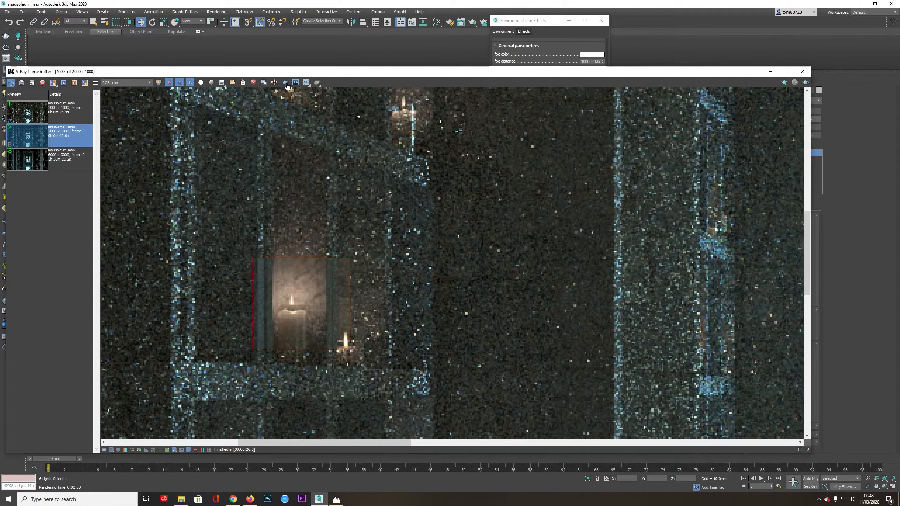
- Turn off Use all lights for the main fog effect and show the whole render at 100% in the frame buffer
drag(358, 76, 356, 302)
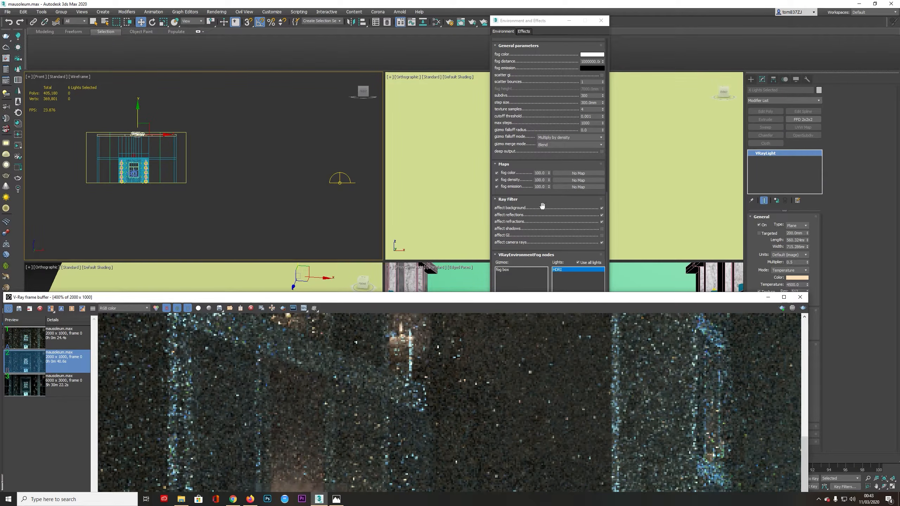
click(536, 196)
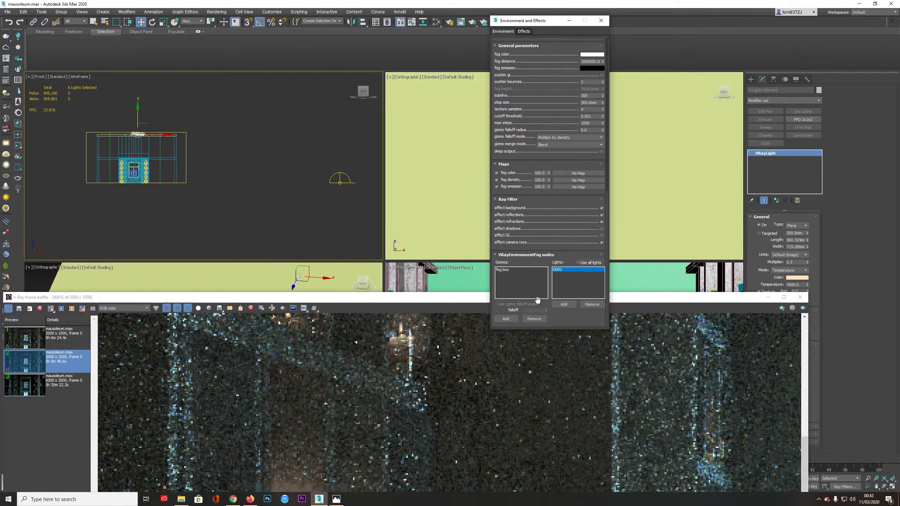
drag(437, 297, 452, 166)
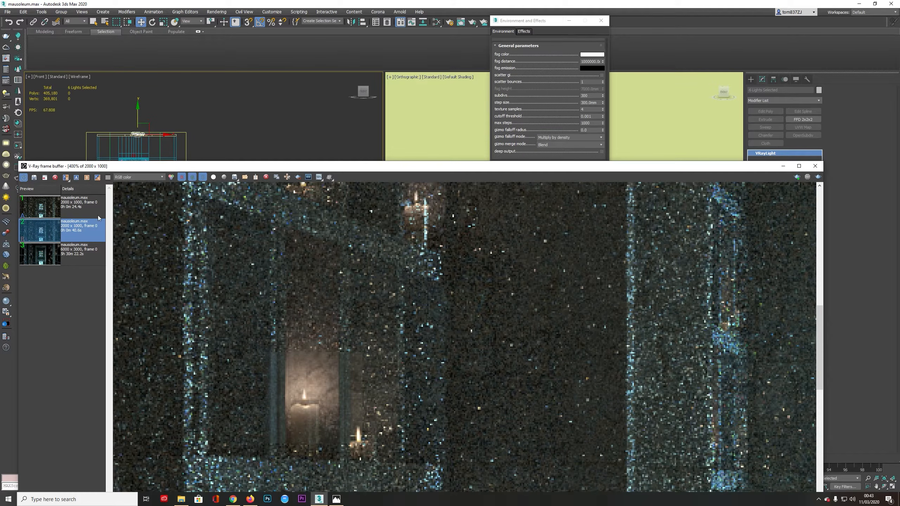
drag(361, 170, 339, 82)
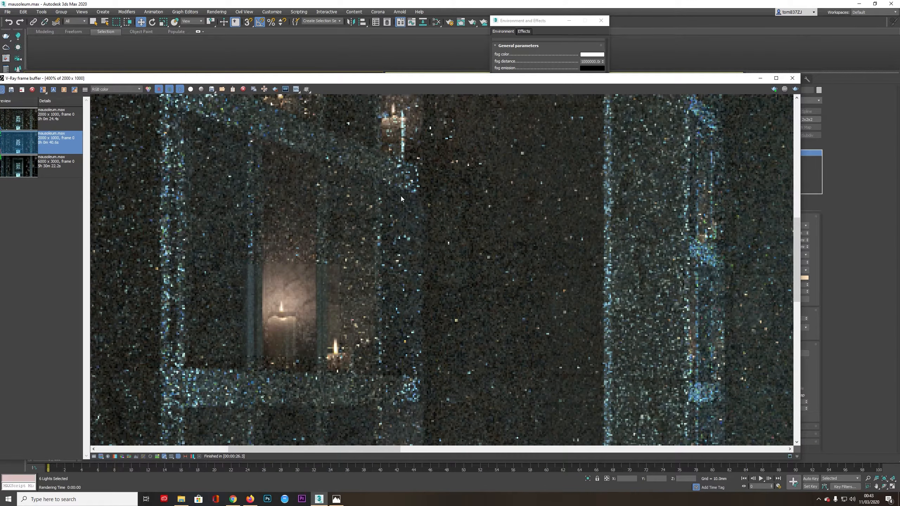
scroll(456, 210, down, 2)
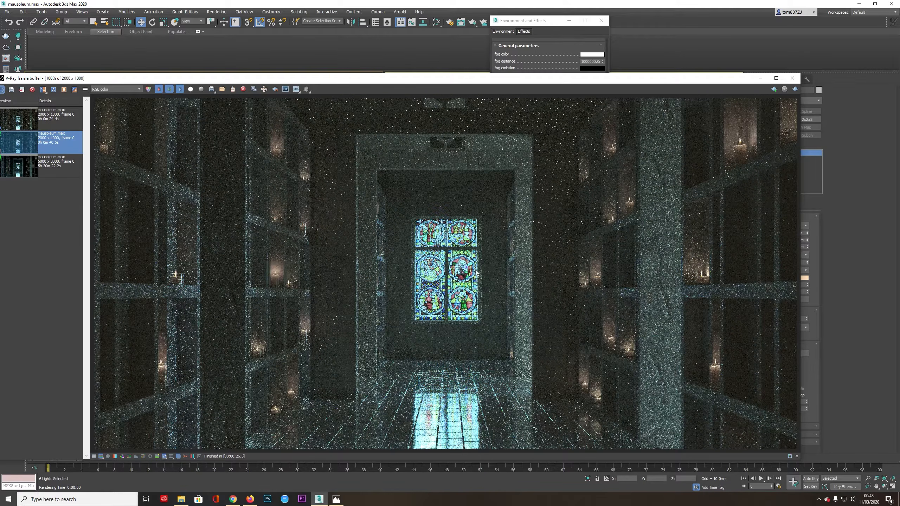
drag(462, 80, 515, 67)
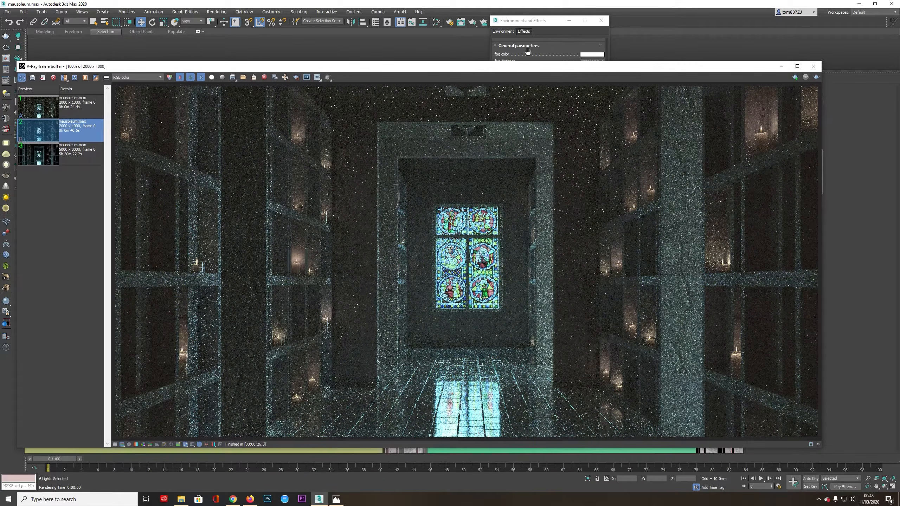
- Close the Environment and Effects window, move the frame buffer clear of the viewports and open the render setup
click(526, 22)
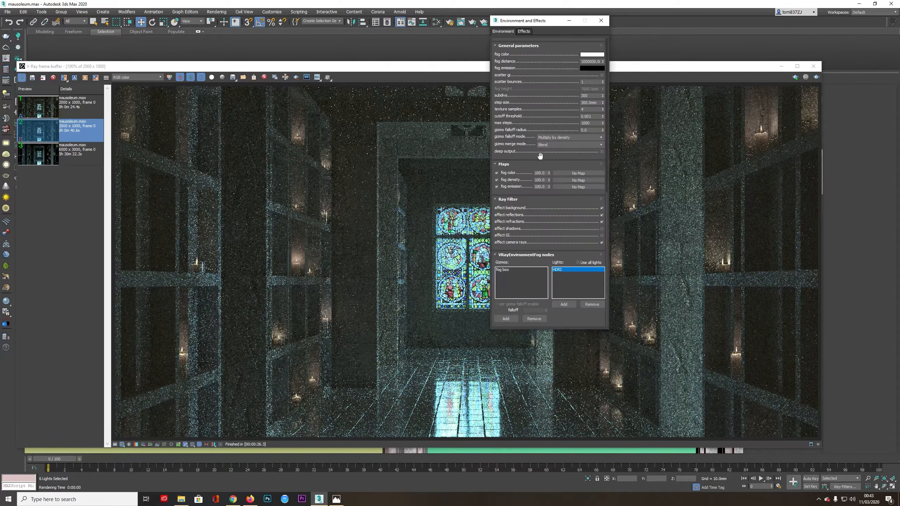
click(600, 20)
drag(515, 67, 489, 203)
click(449, 23)
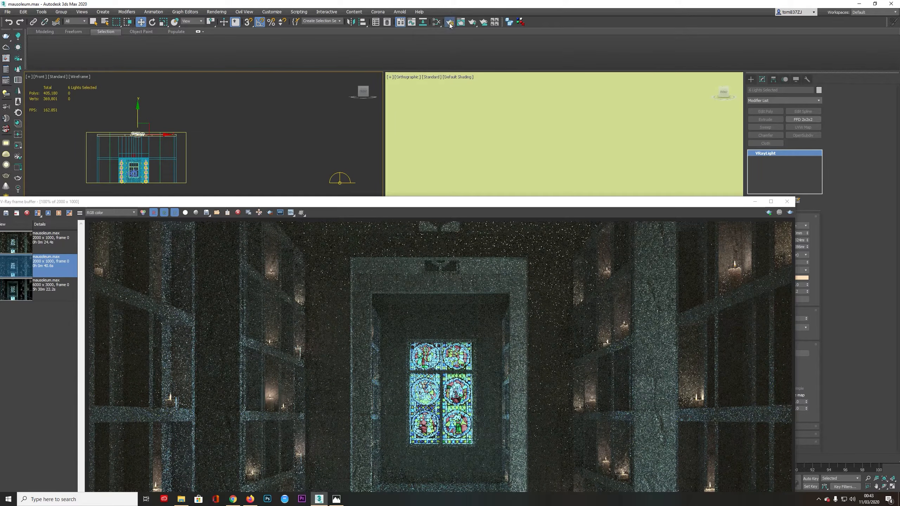